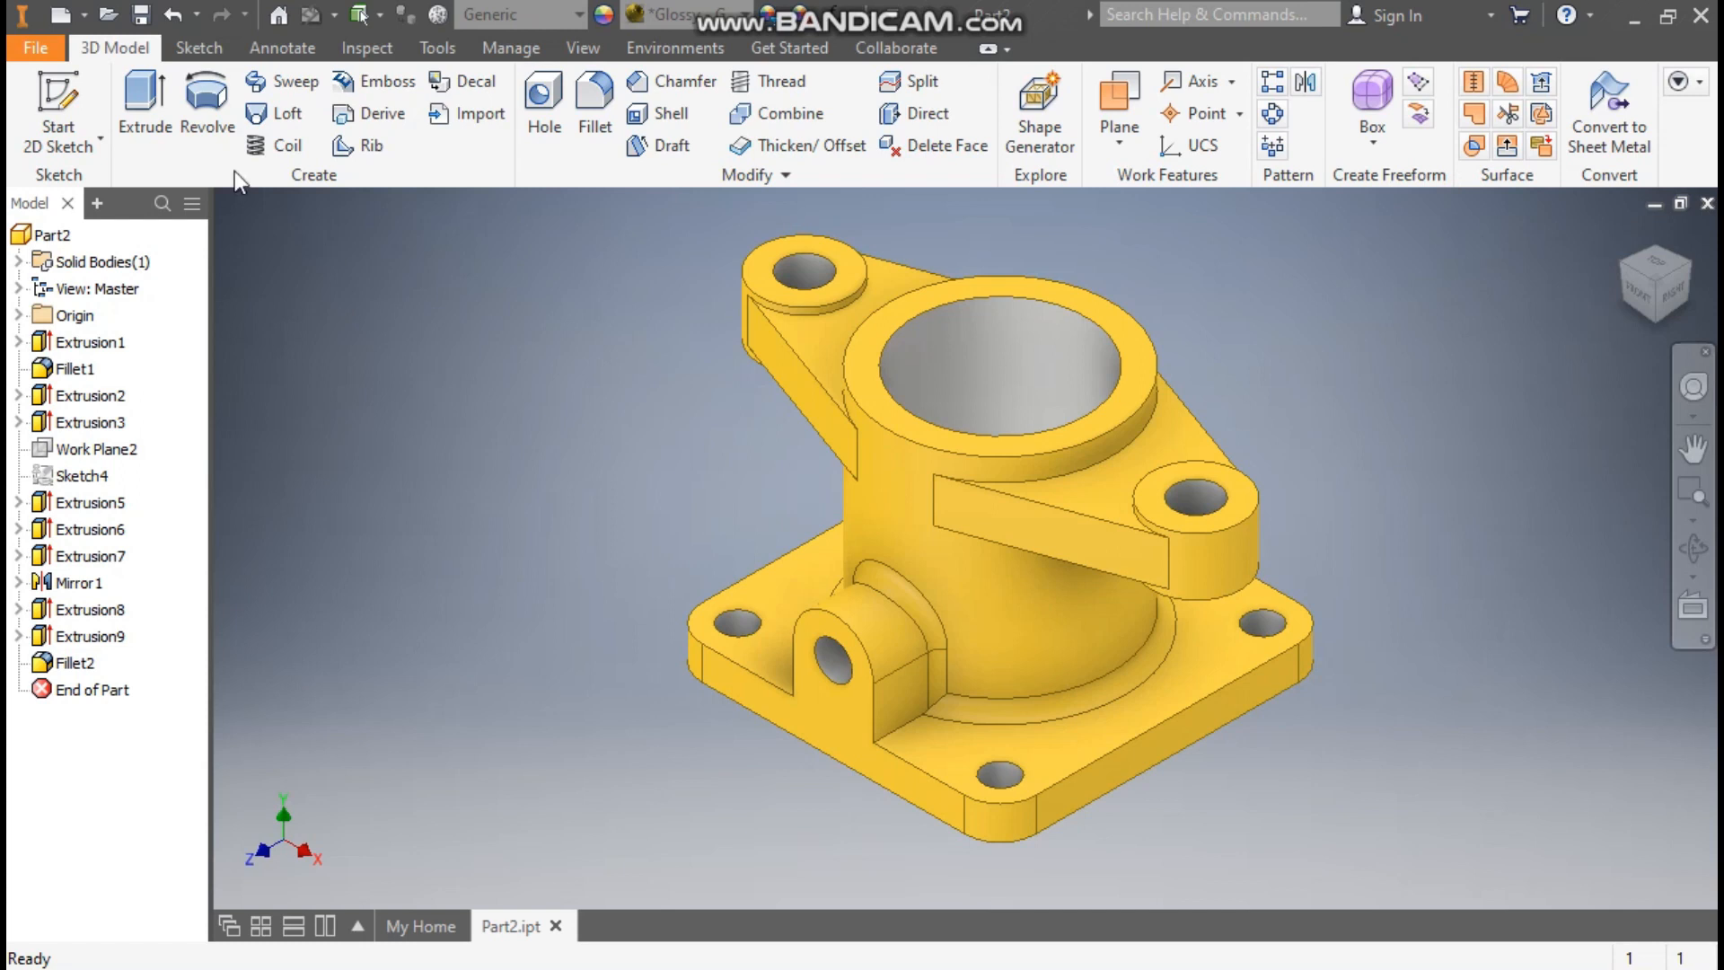
Step: Create a new part from the metric Standard (mm).ipt template and start a sketch on the horizontal XZ plane, viewed square-on
left_click(61, 16)
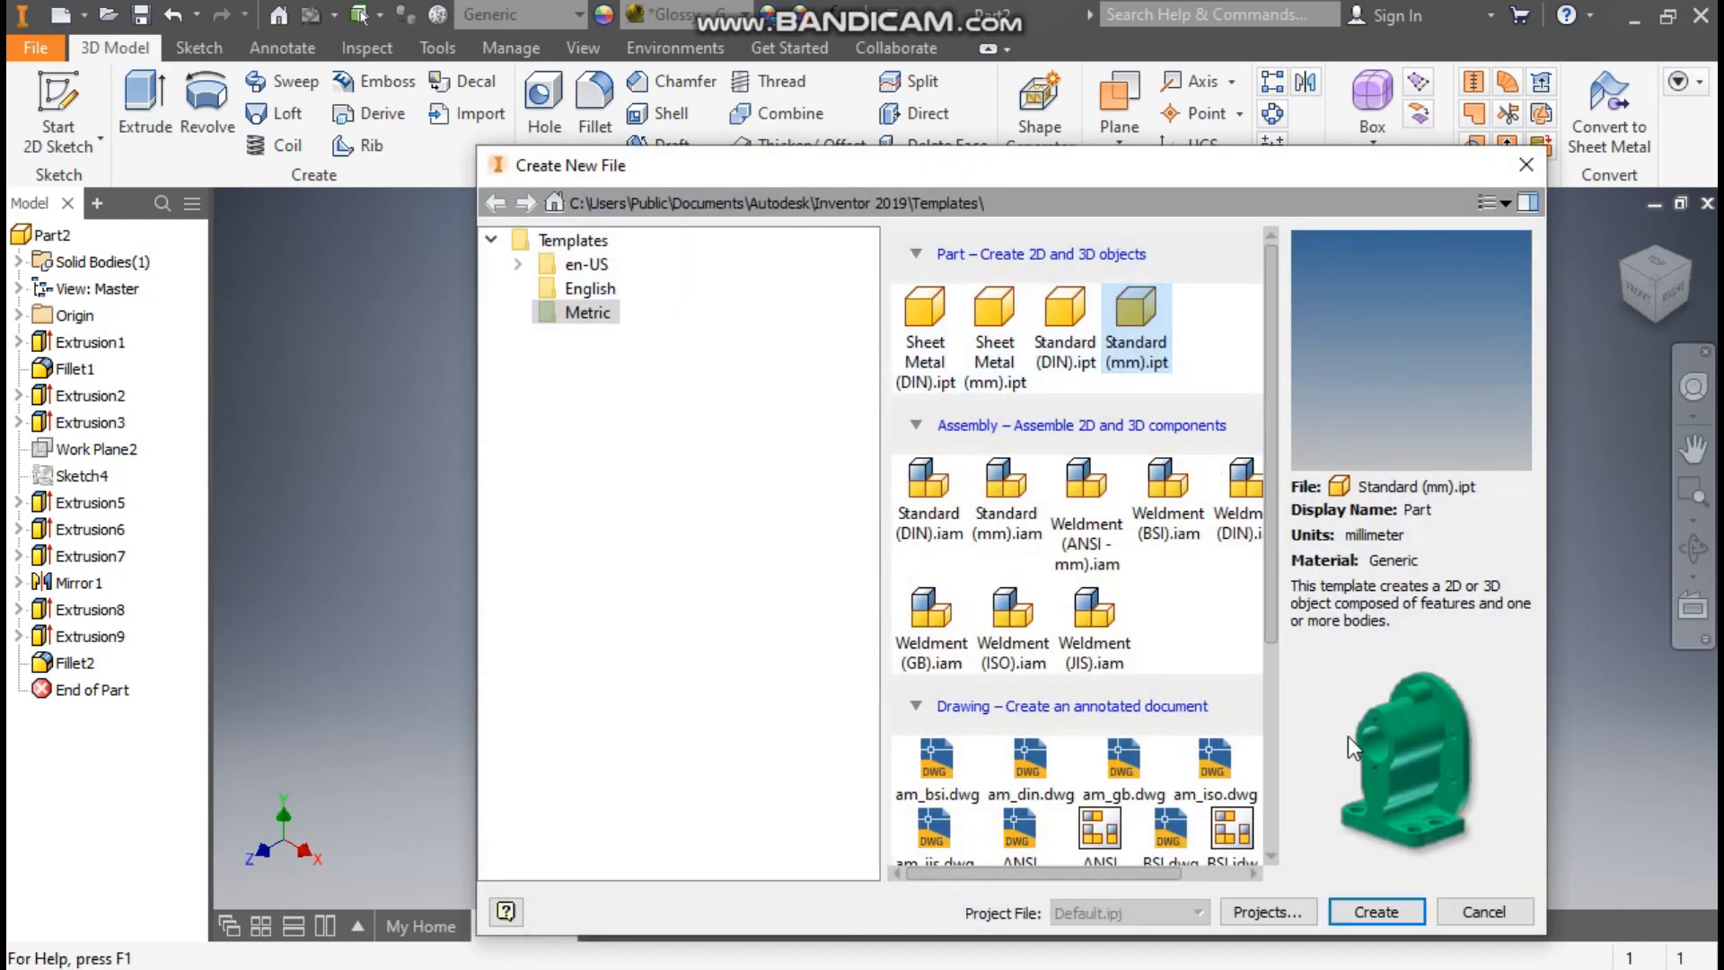
left_click(1376, 912)
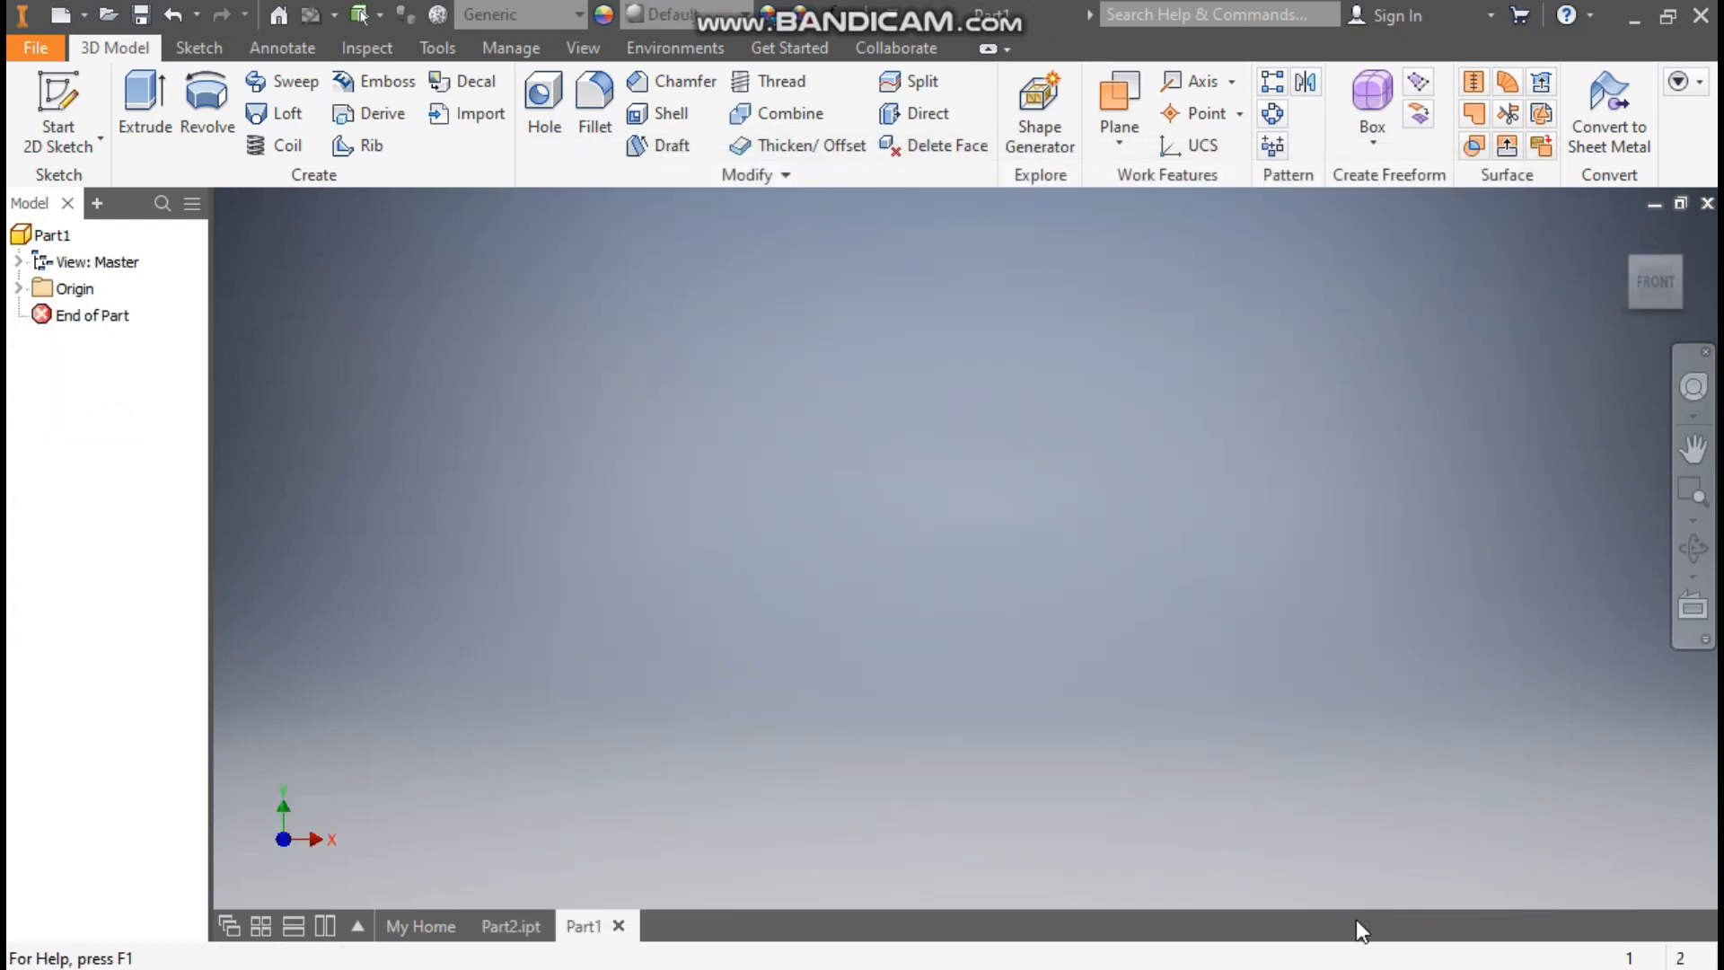
left_click(52, 96)
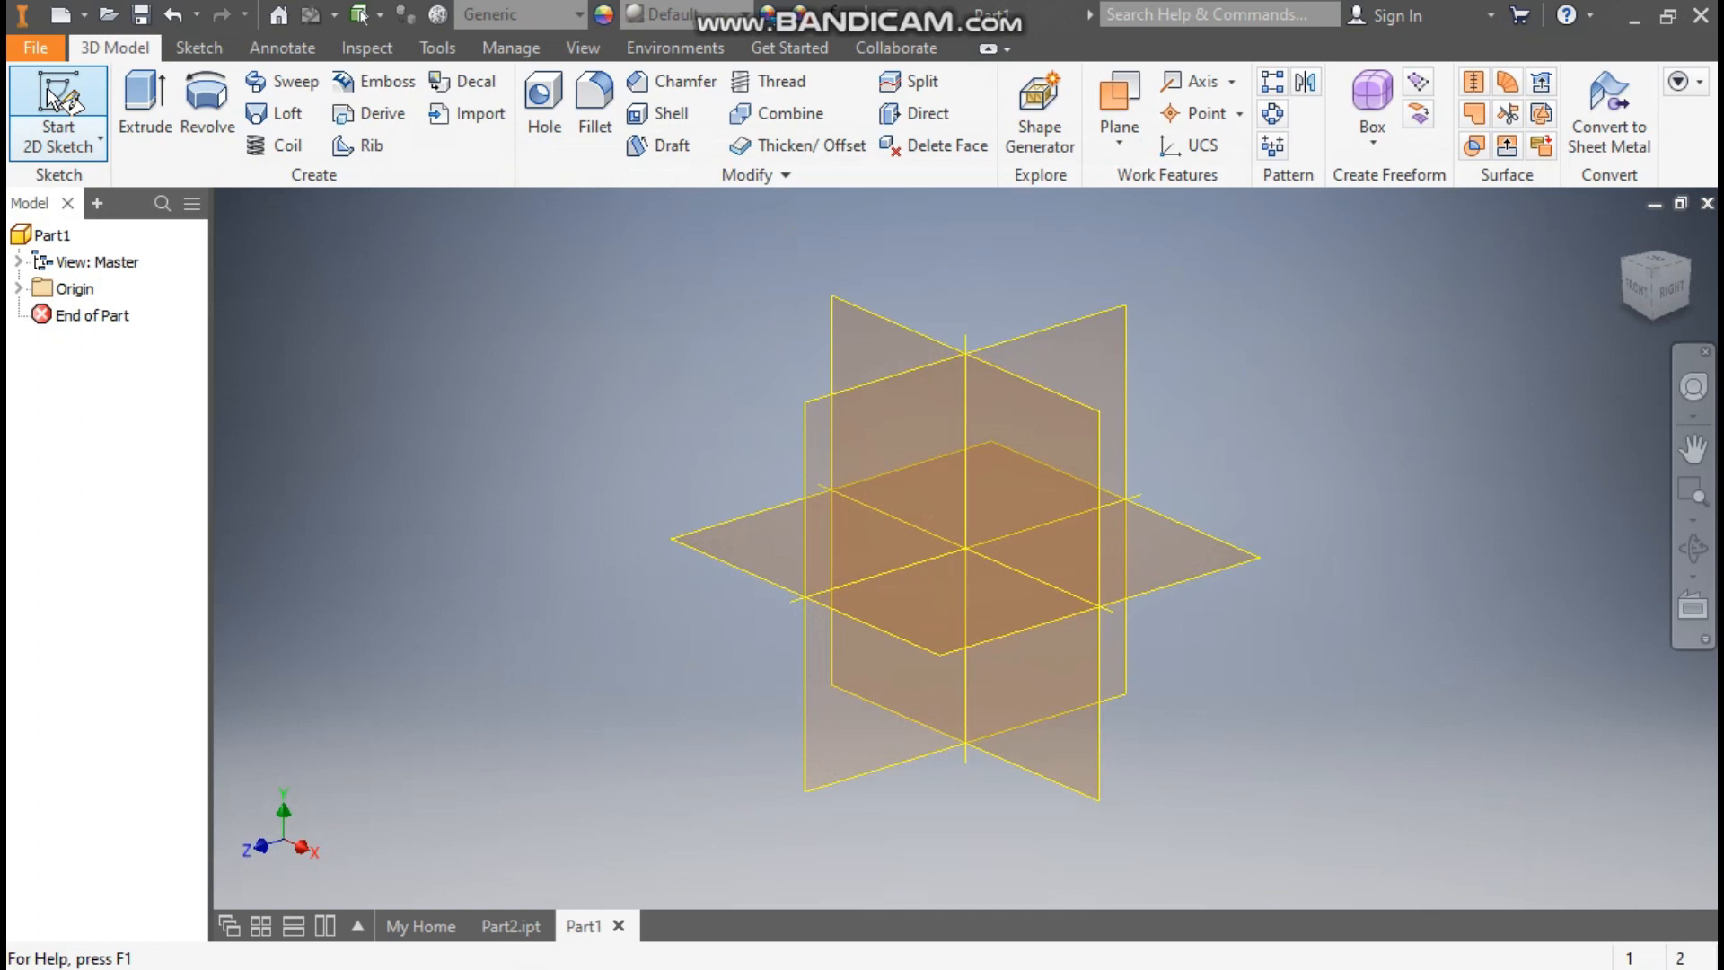
left_click(737, 512)
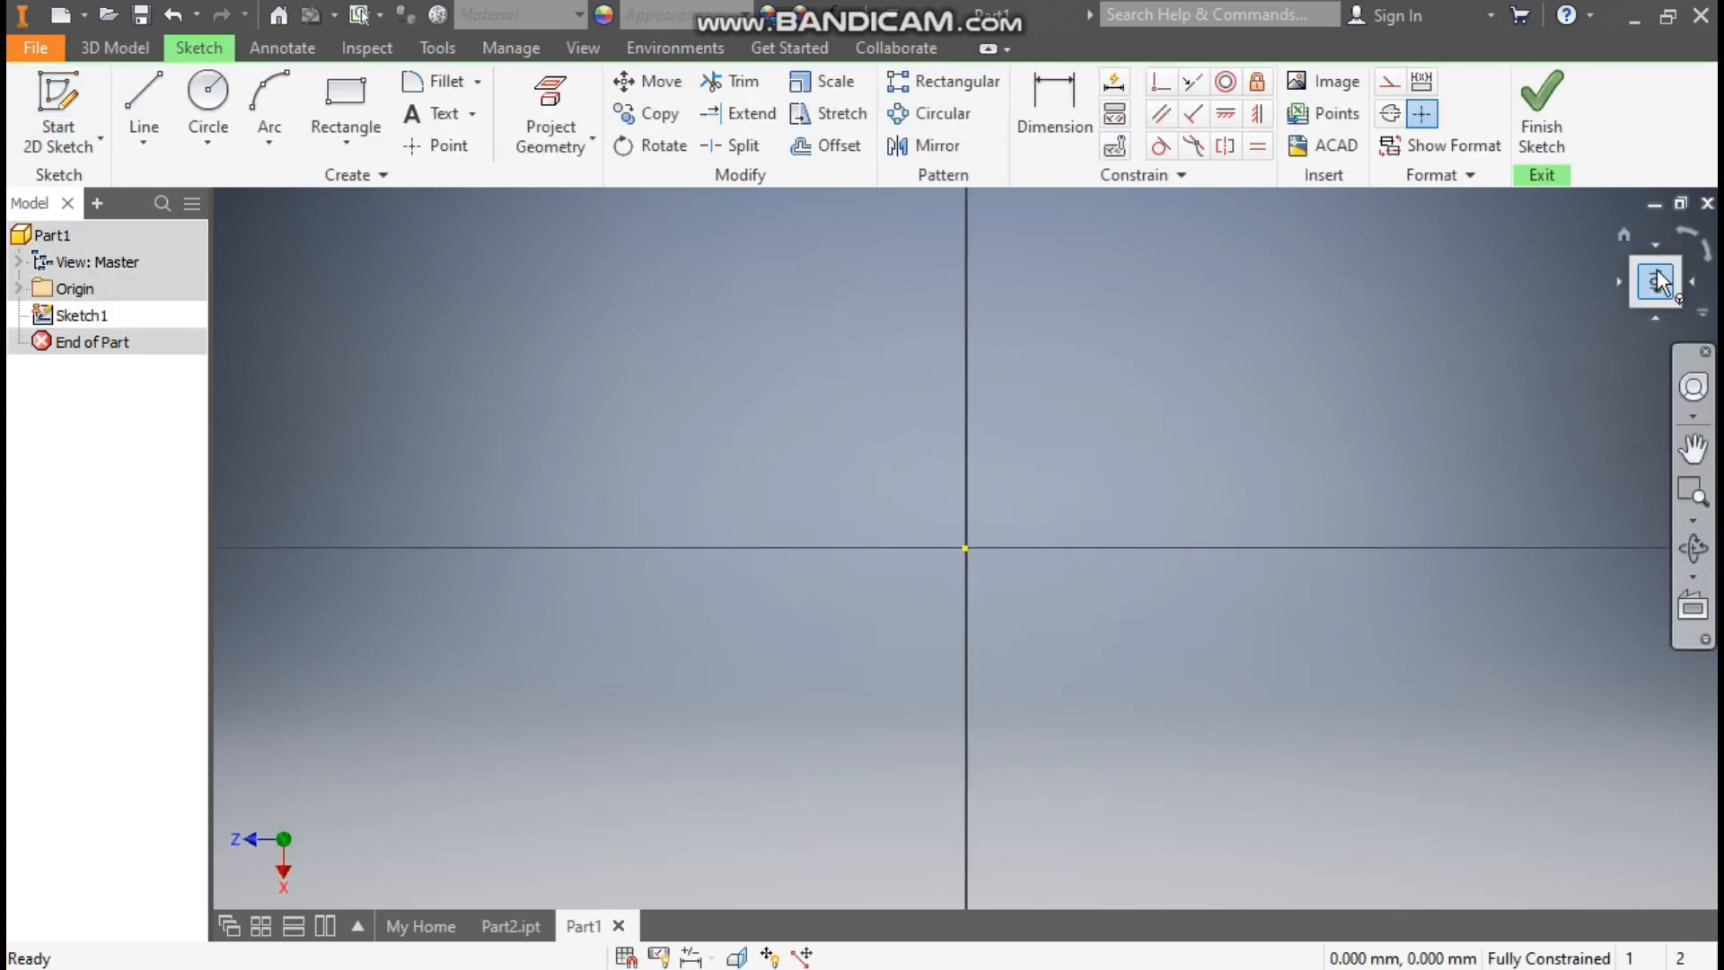
left_click(1694, 241)
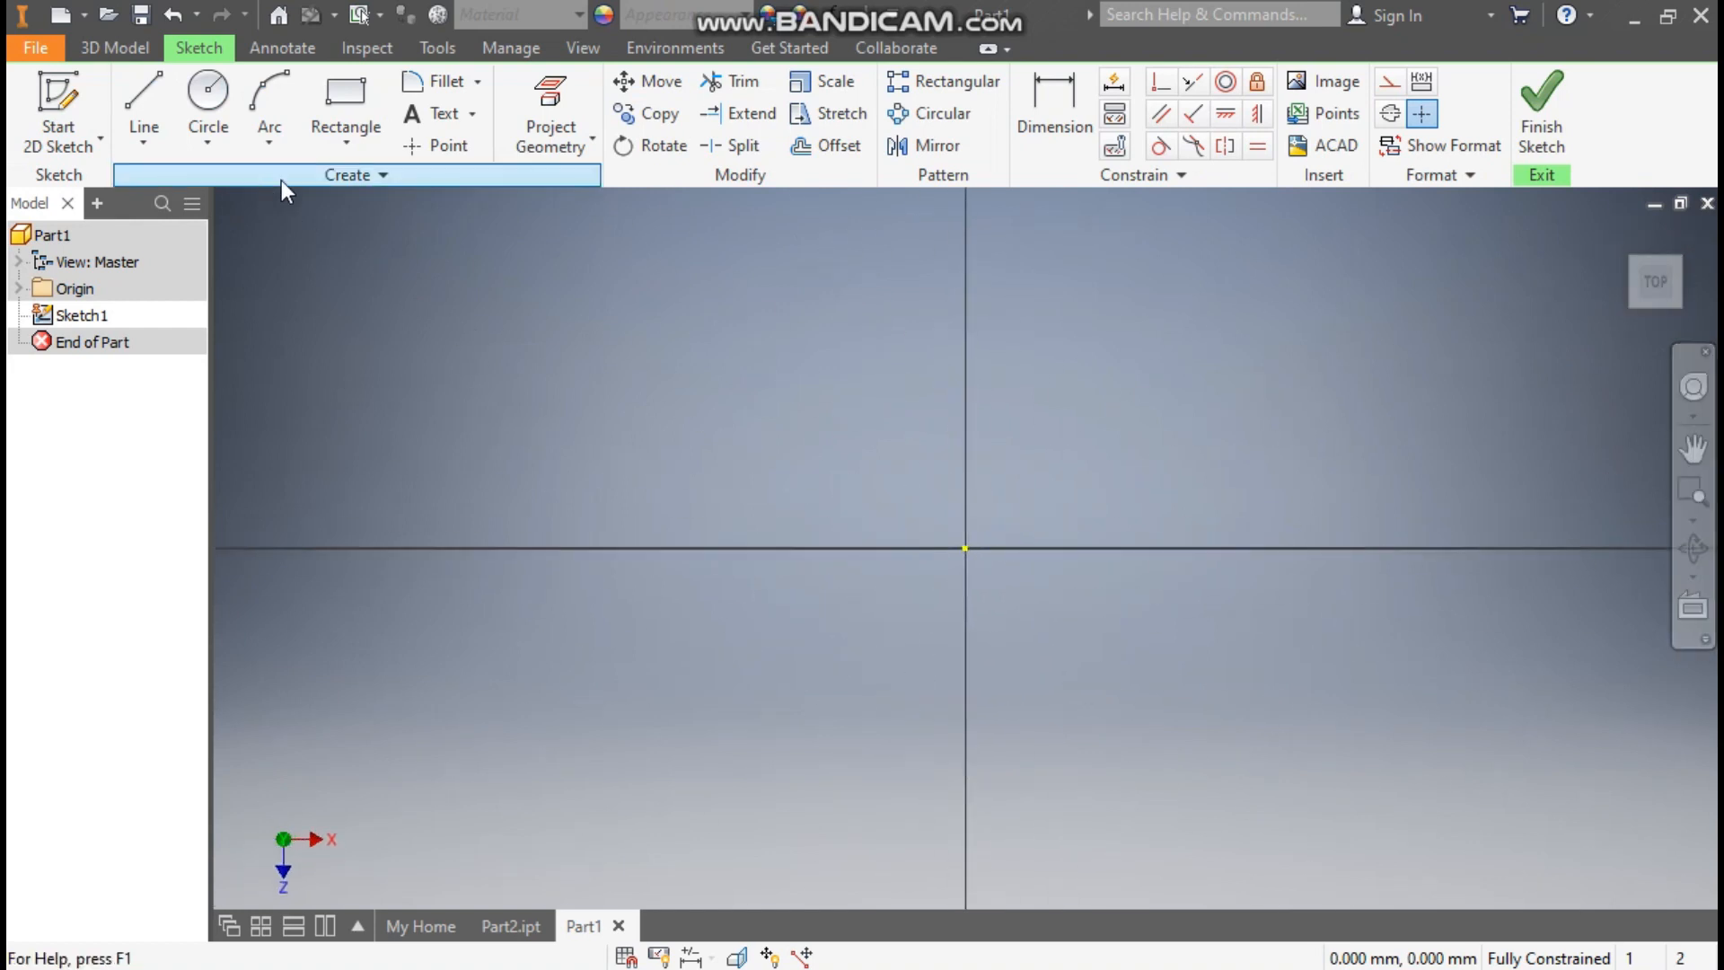
Step: Sketch a two-point center rectangle about 336 mm wide and 158 mm high, centered on the origin
left_click(323, 134)
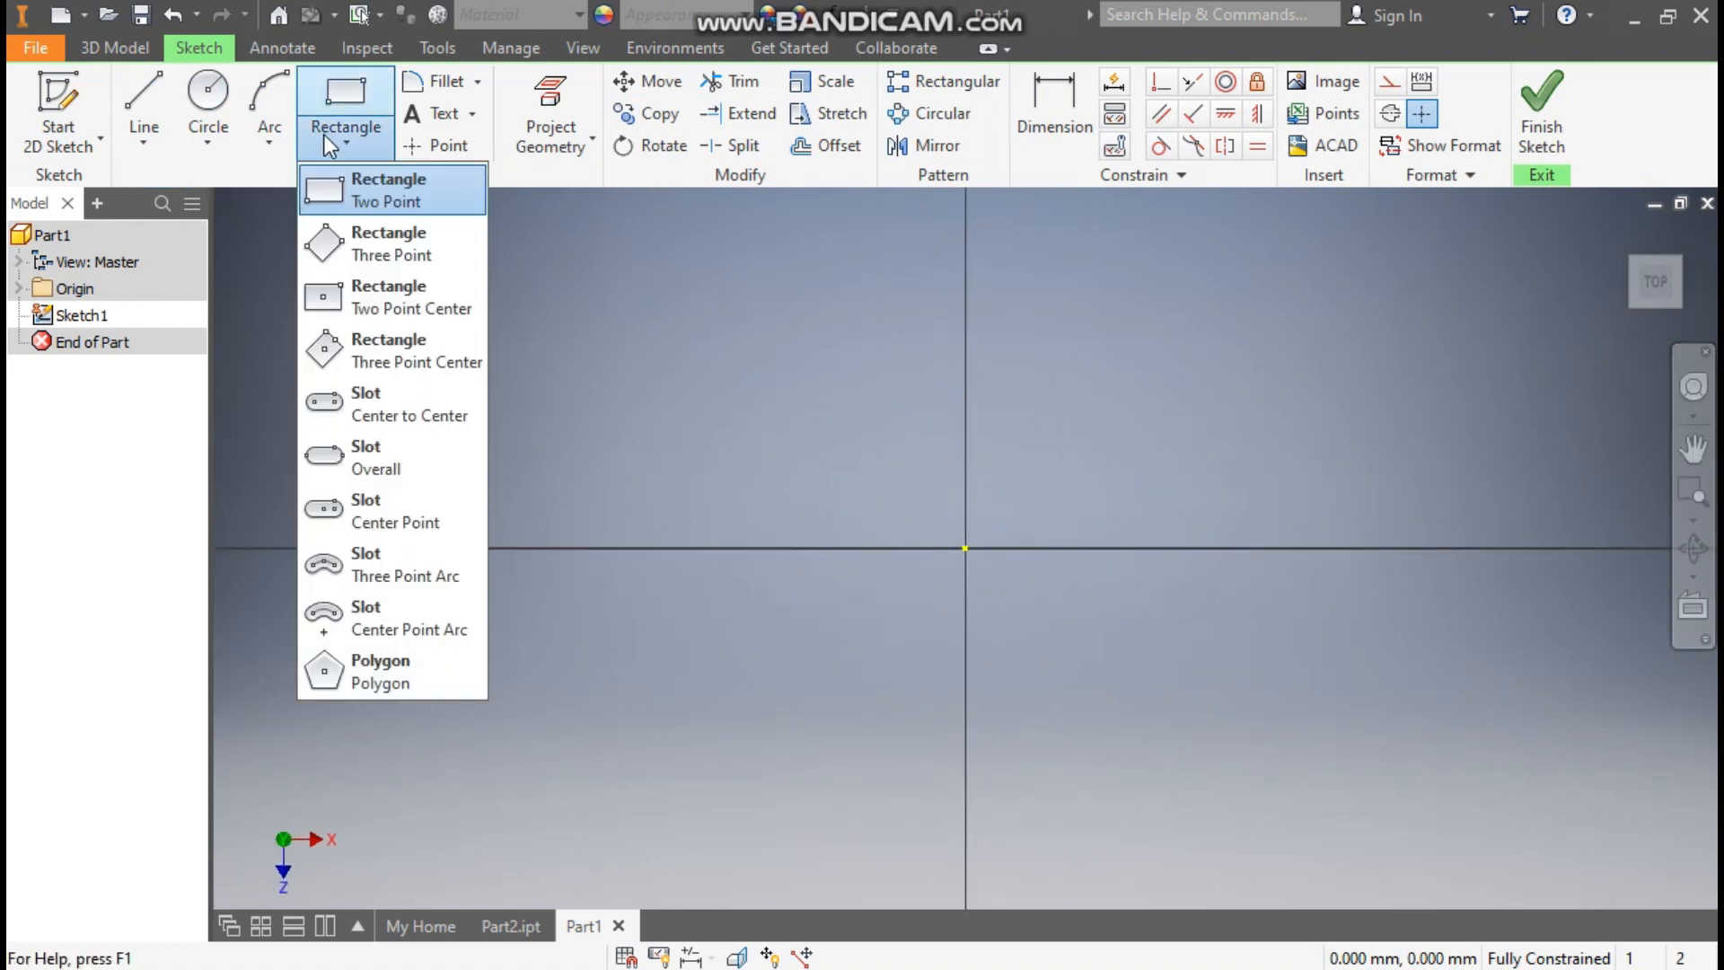
left_click(384, 293)
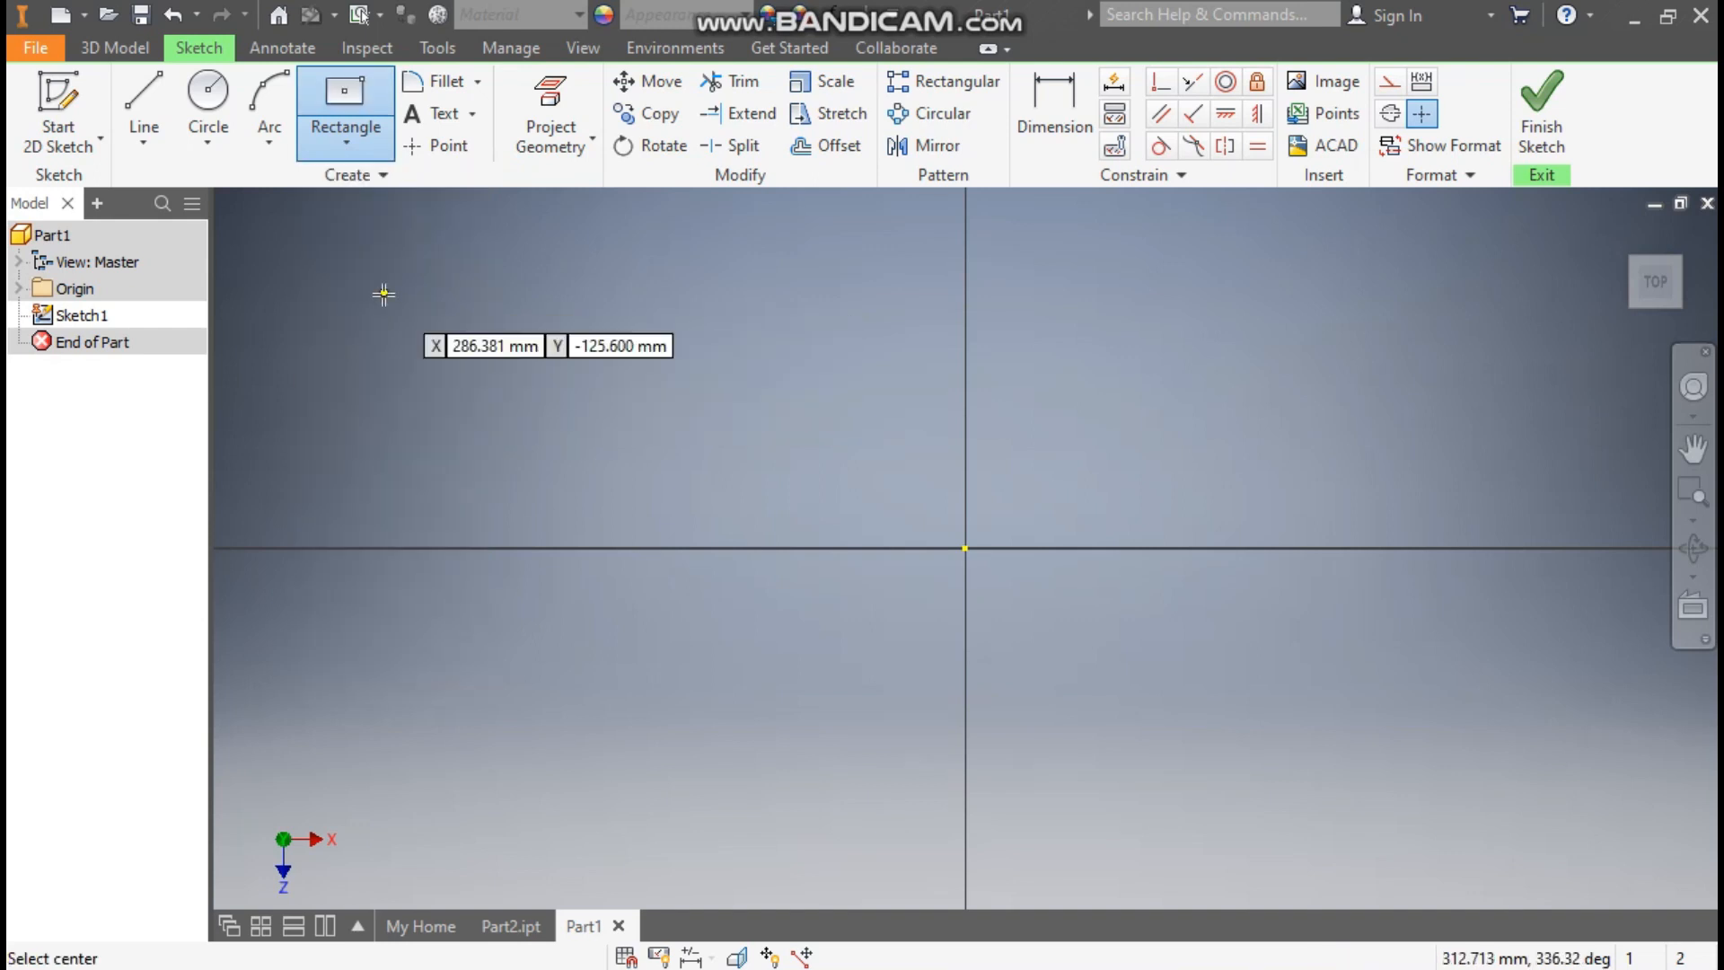
left_click(965, 548)
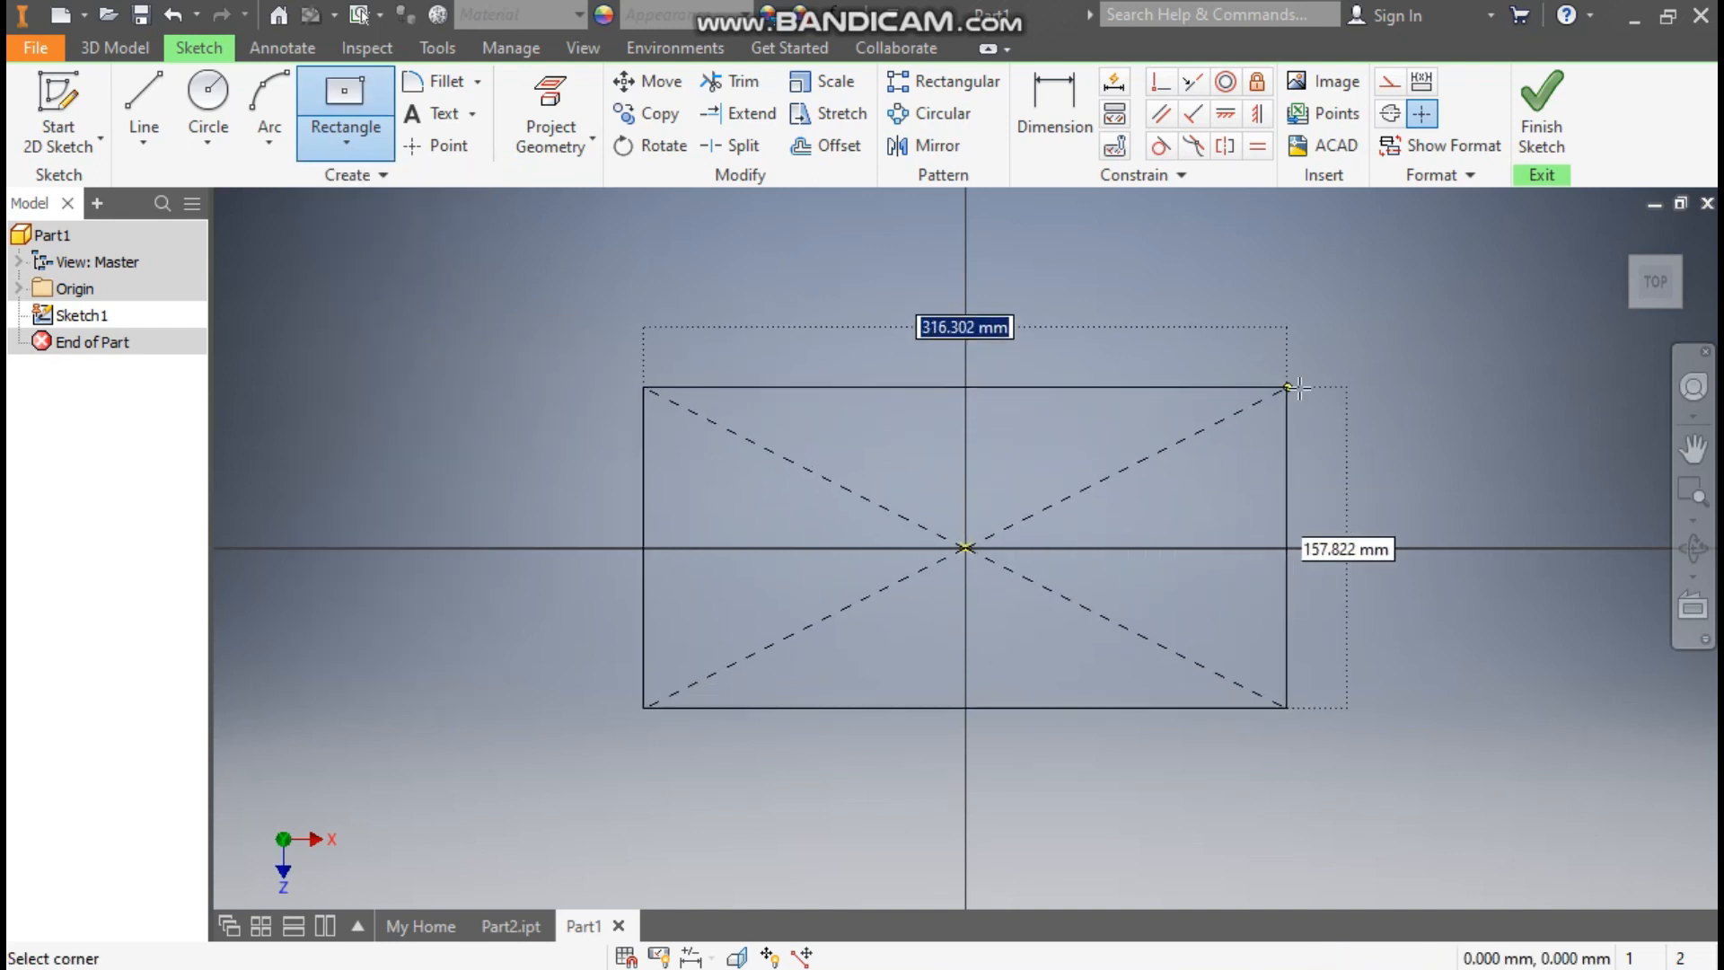
left_click(1306, 388)
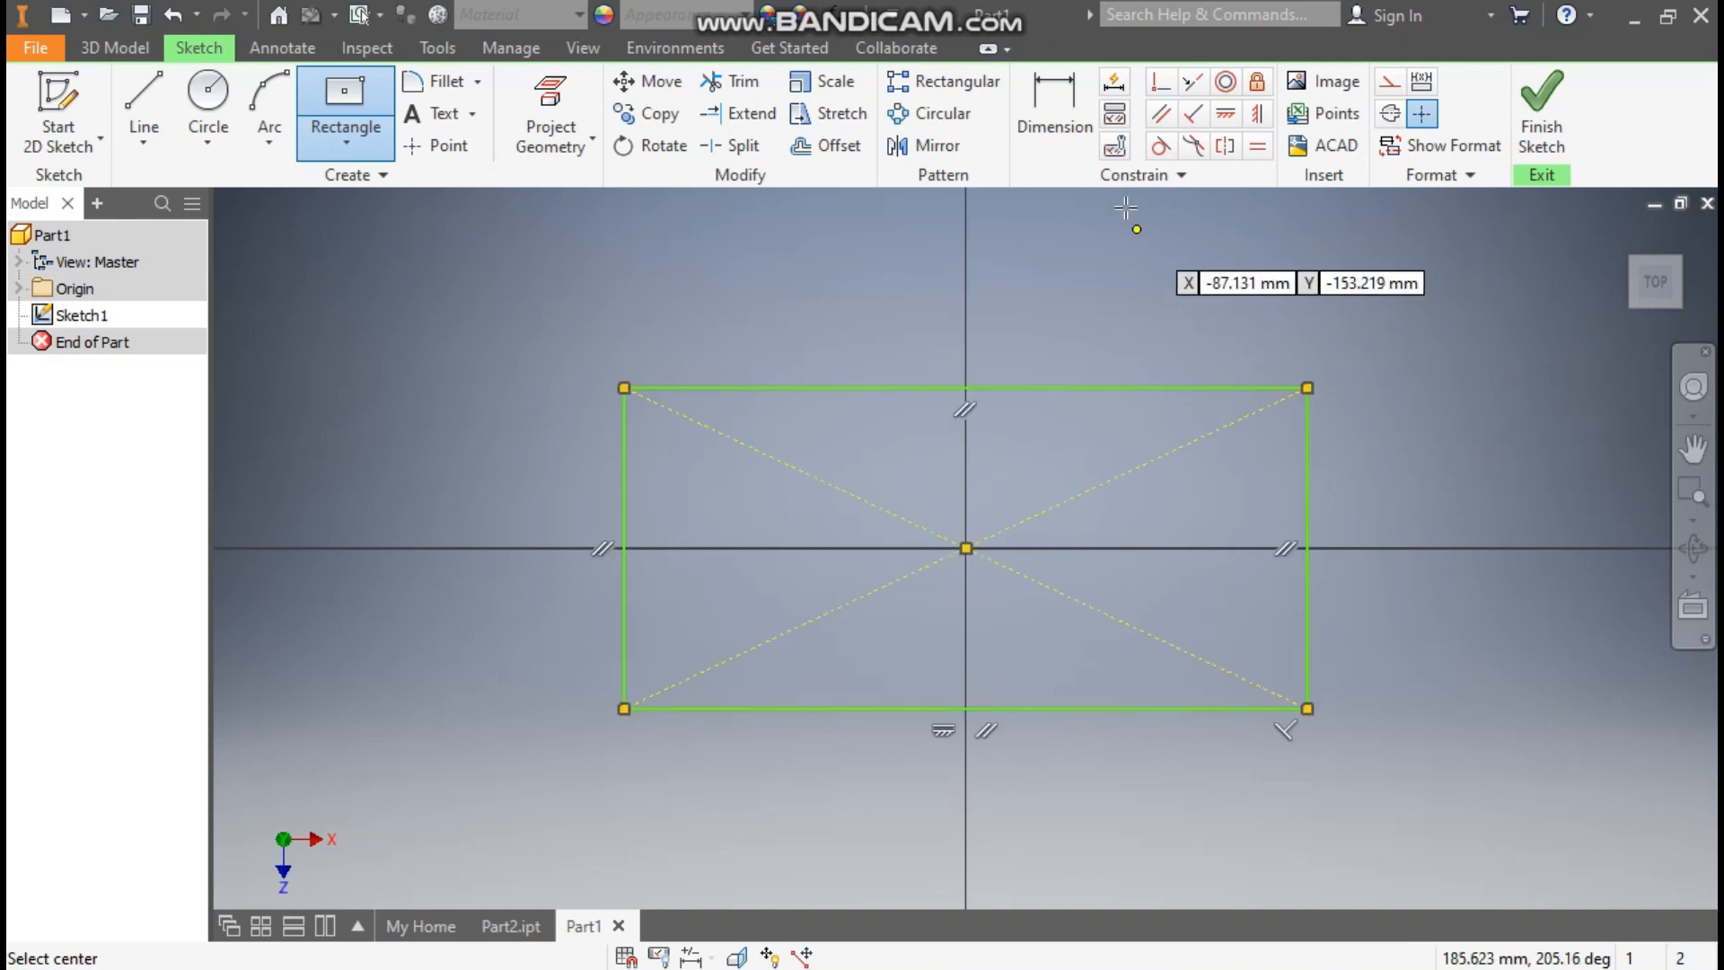
Step: Dimension the rectangle's horizontal width as 750 mm
left_click(1066, 95)
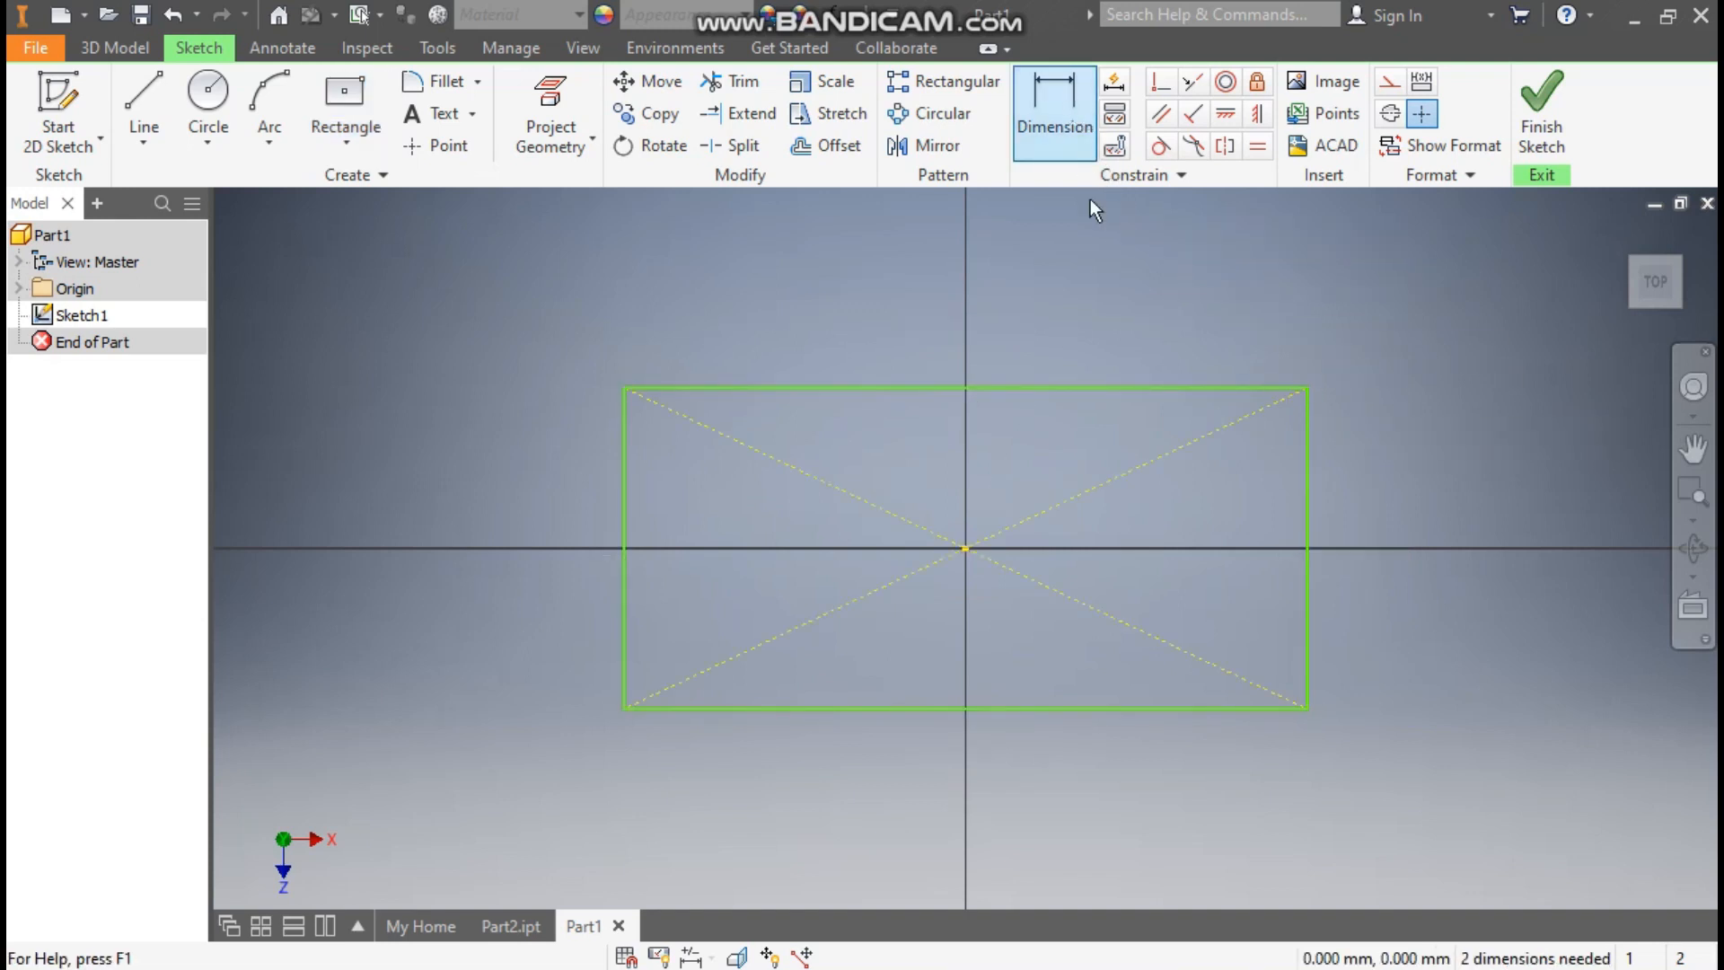
left_click(1072, 384)
left_click(1064, 302)
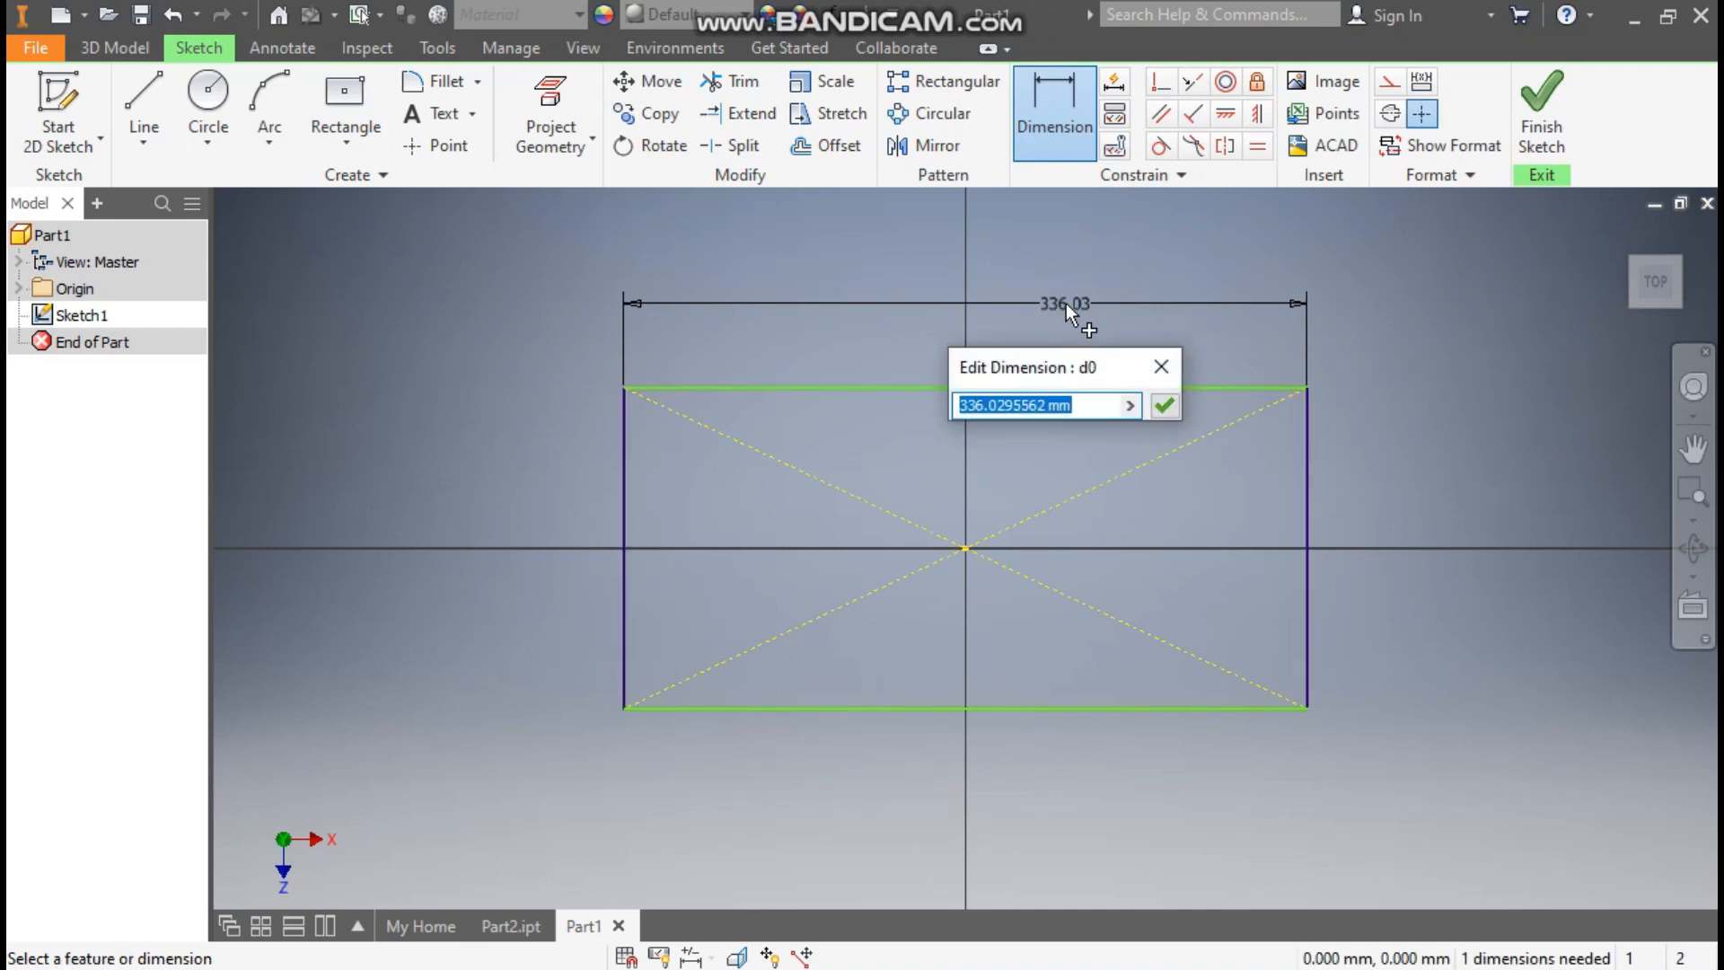
type("750")
key("Return")
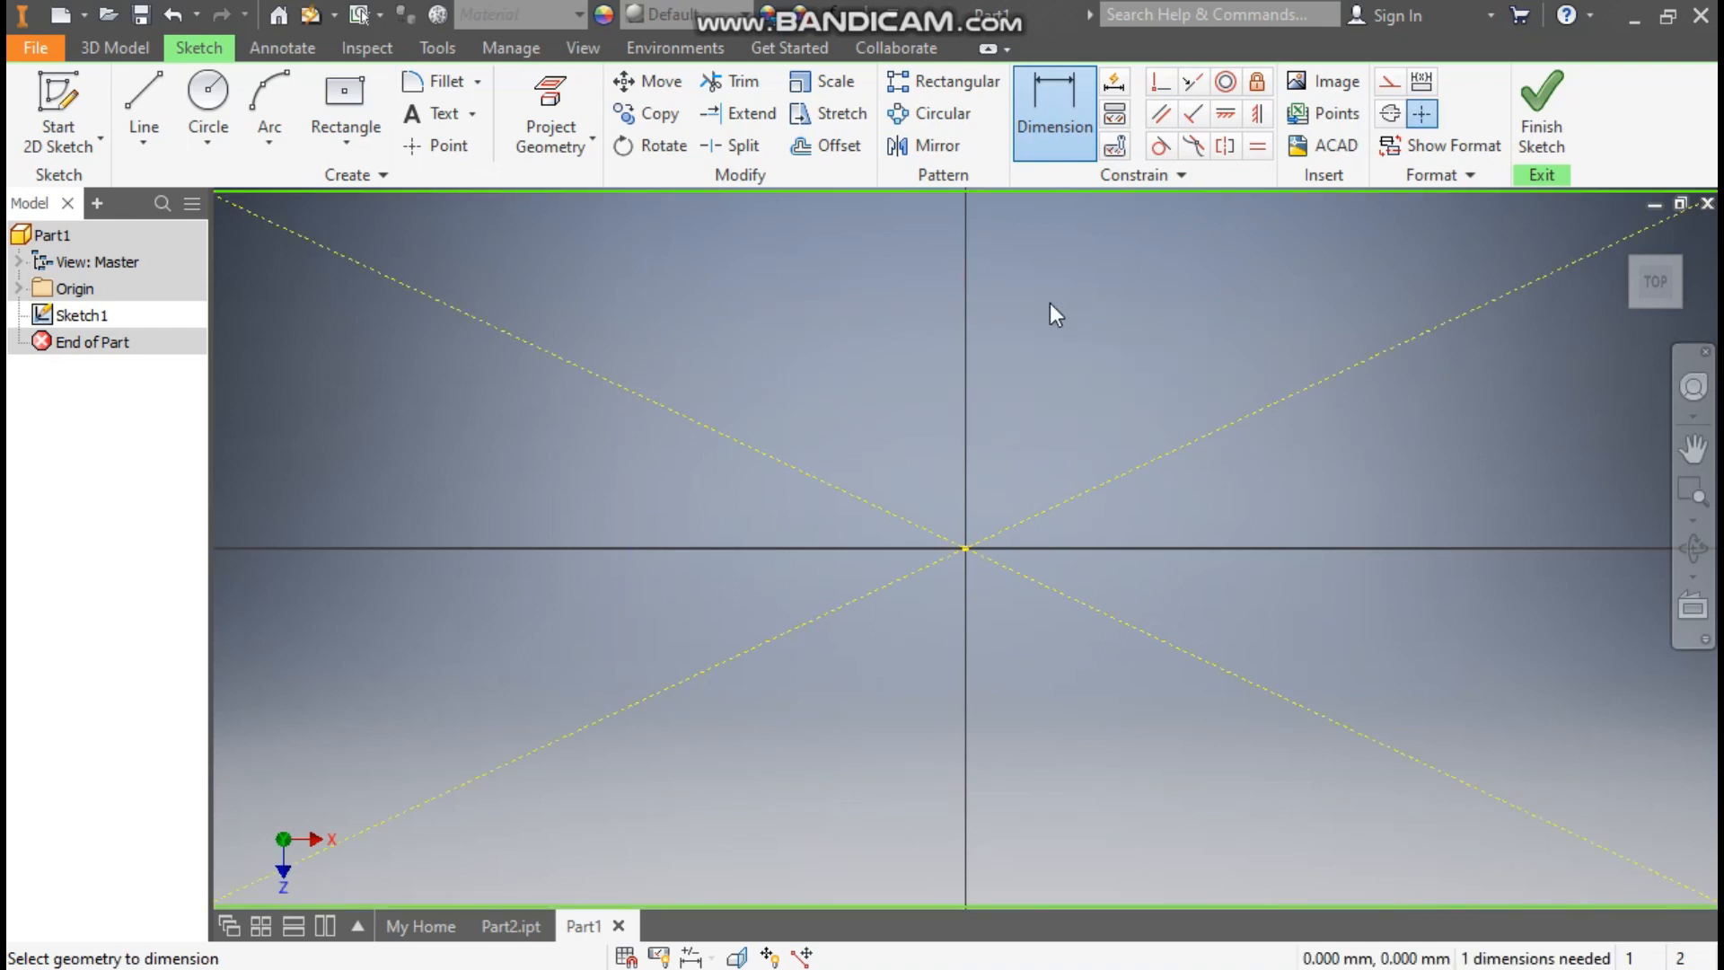
Step: Dimension the rectangle's vertical side as 750 mm and finish the sketch
scroll(1048, 304, "down", 3)
middle_click_drag(1051, 369, 988, 444)
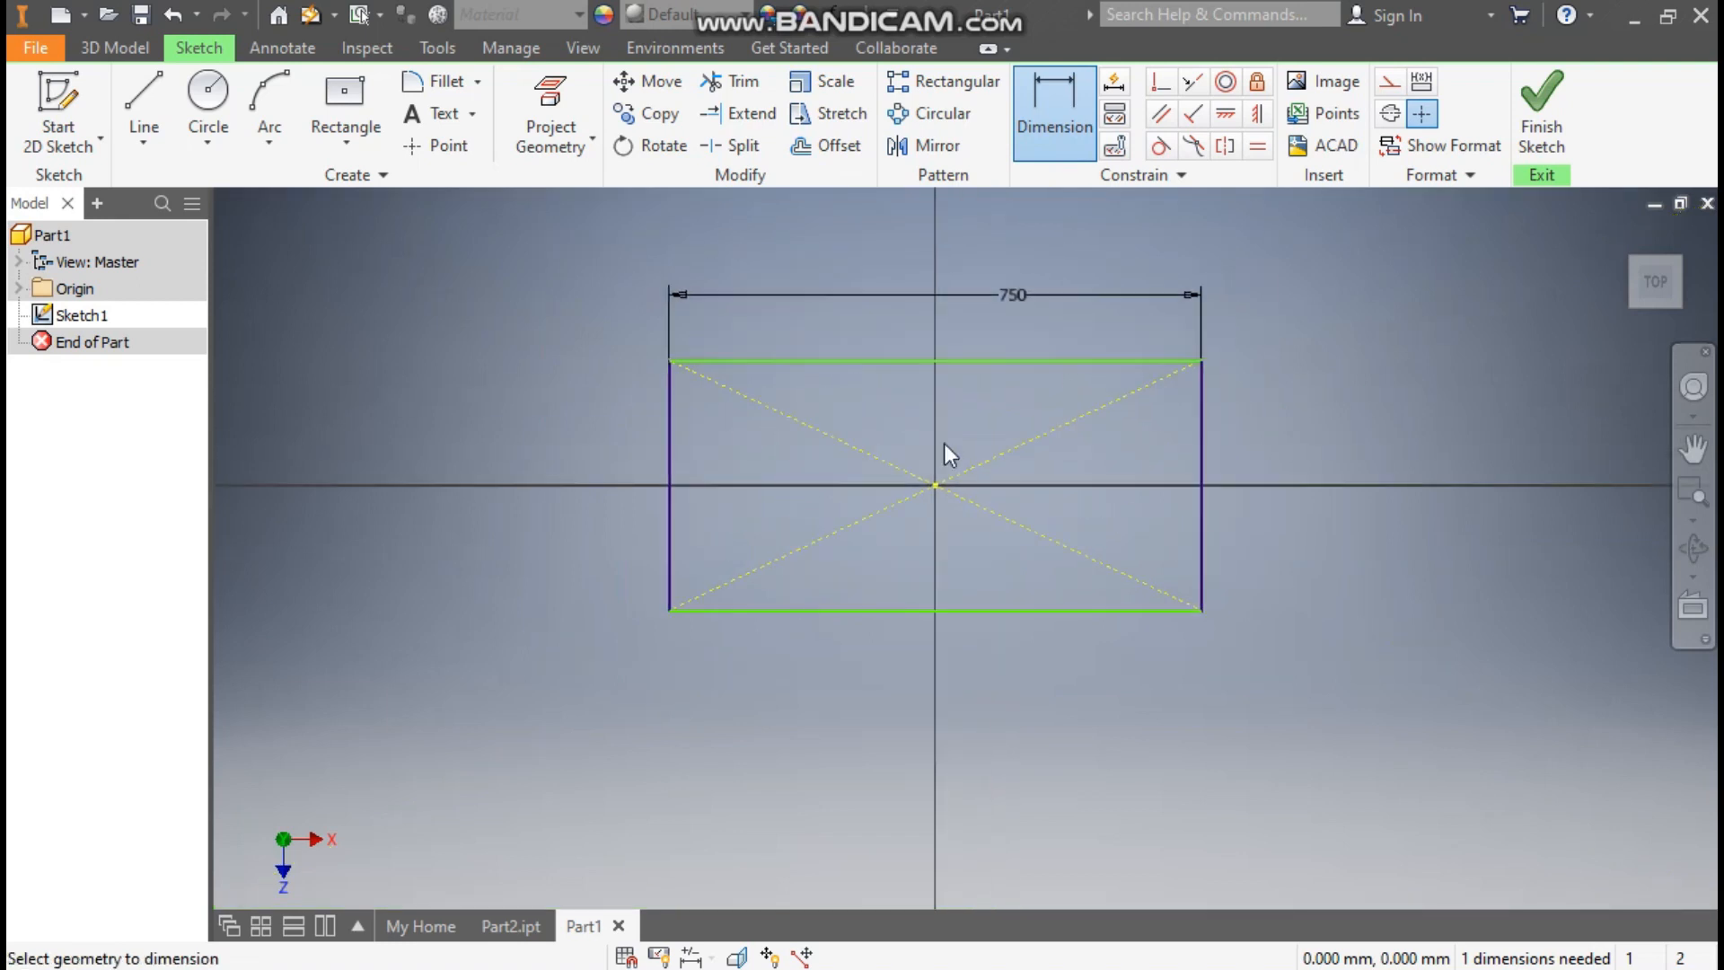
left_click(670, 445)
left_click(585, 455)
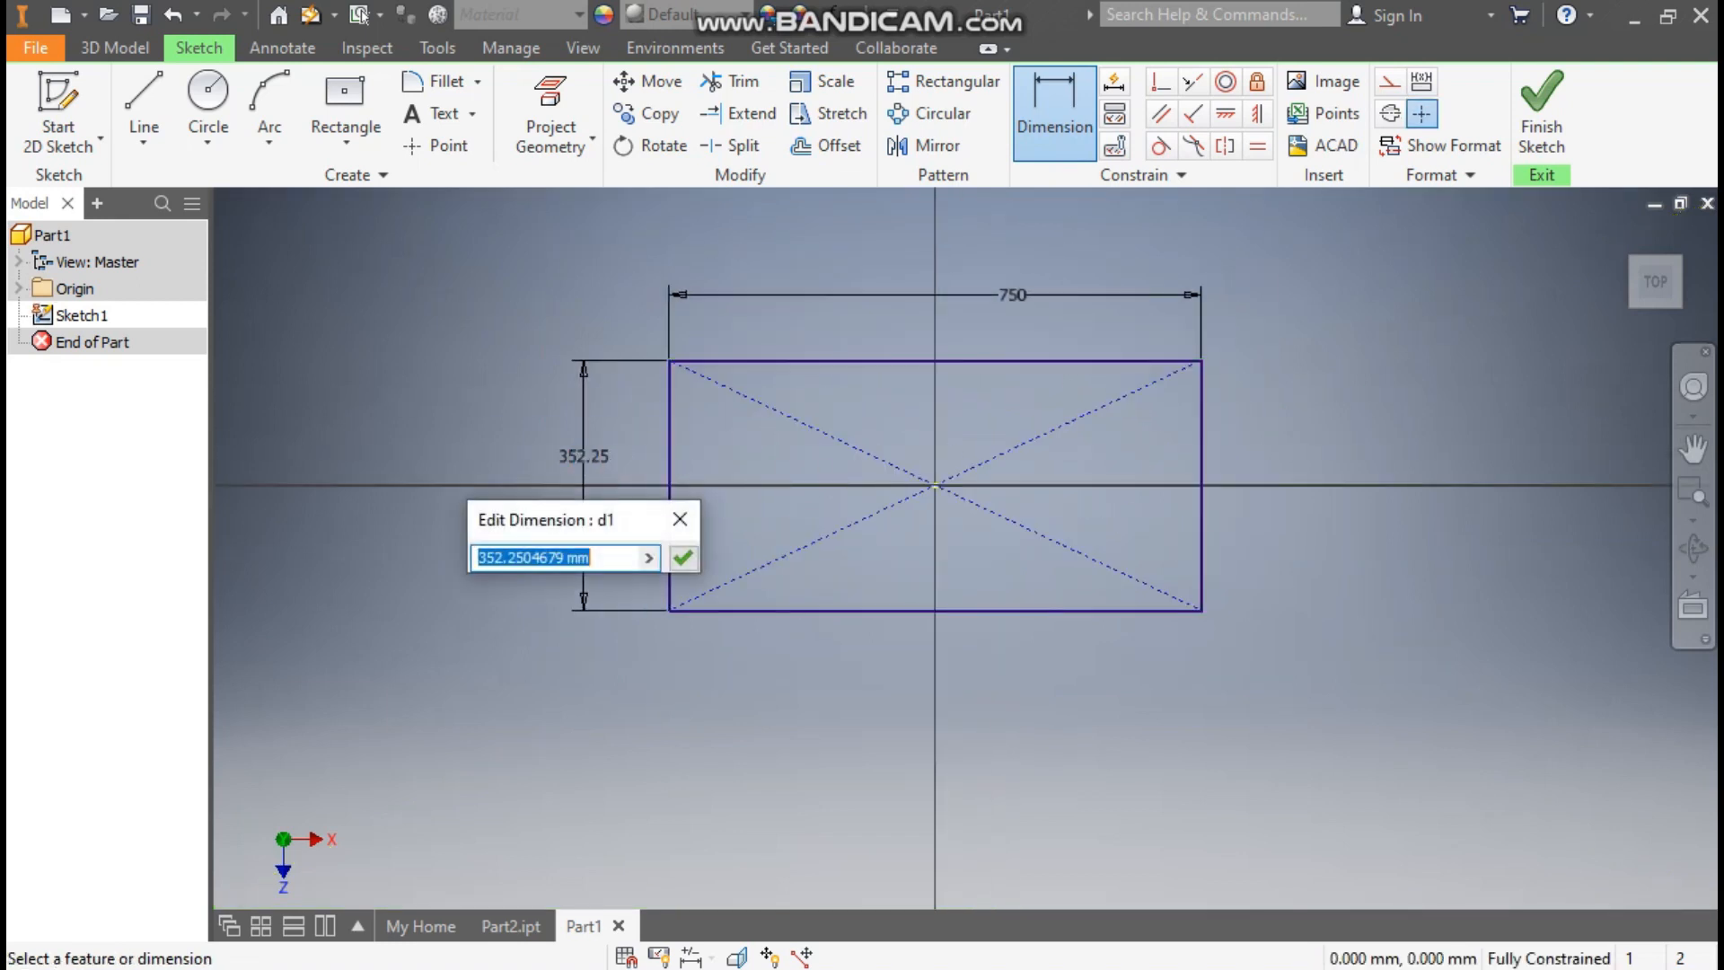
type("750")
key("Return")
scroll(855, 504, "down", 2)
middle_click_drag(854, 504, 854, 550)
left_click(1567, 82)
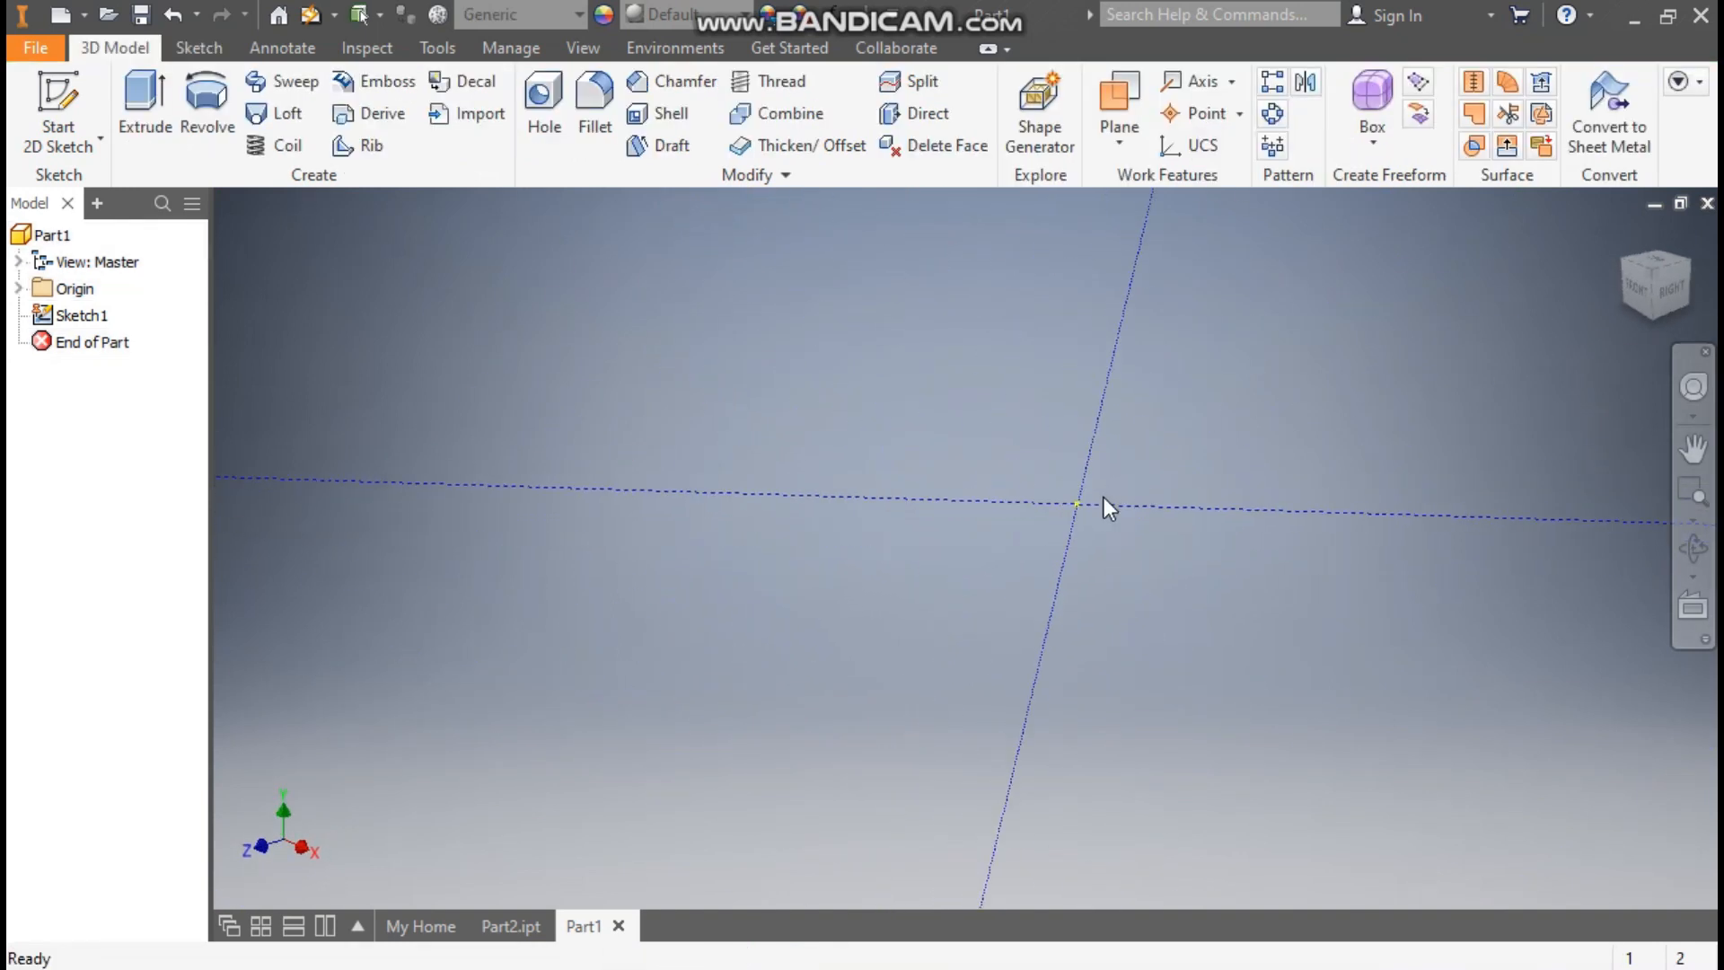
Step: Extrude the square profile upward by 75 mm as a solid base plate
mouse_move(1269, 485)
middle_mouse_down()
mouse_move(1185, 485)
mouse_move(1209, 488)
middle_mouse_up()
scroll(1212, 494, "down", 1)
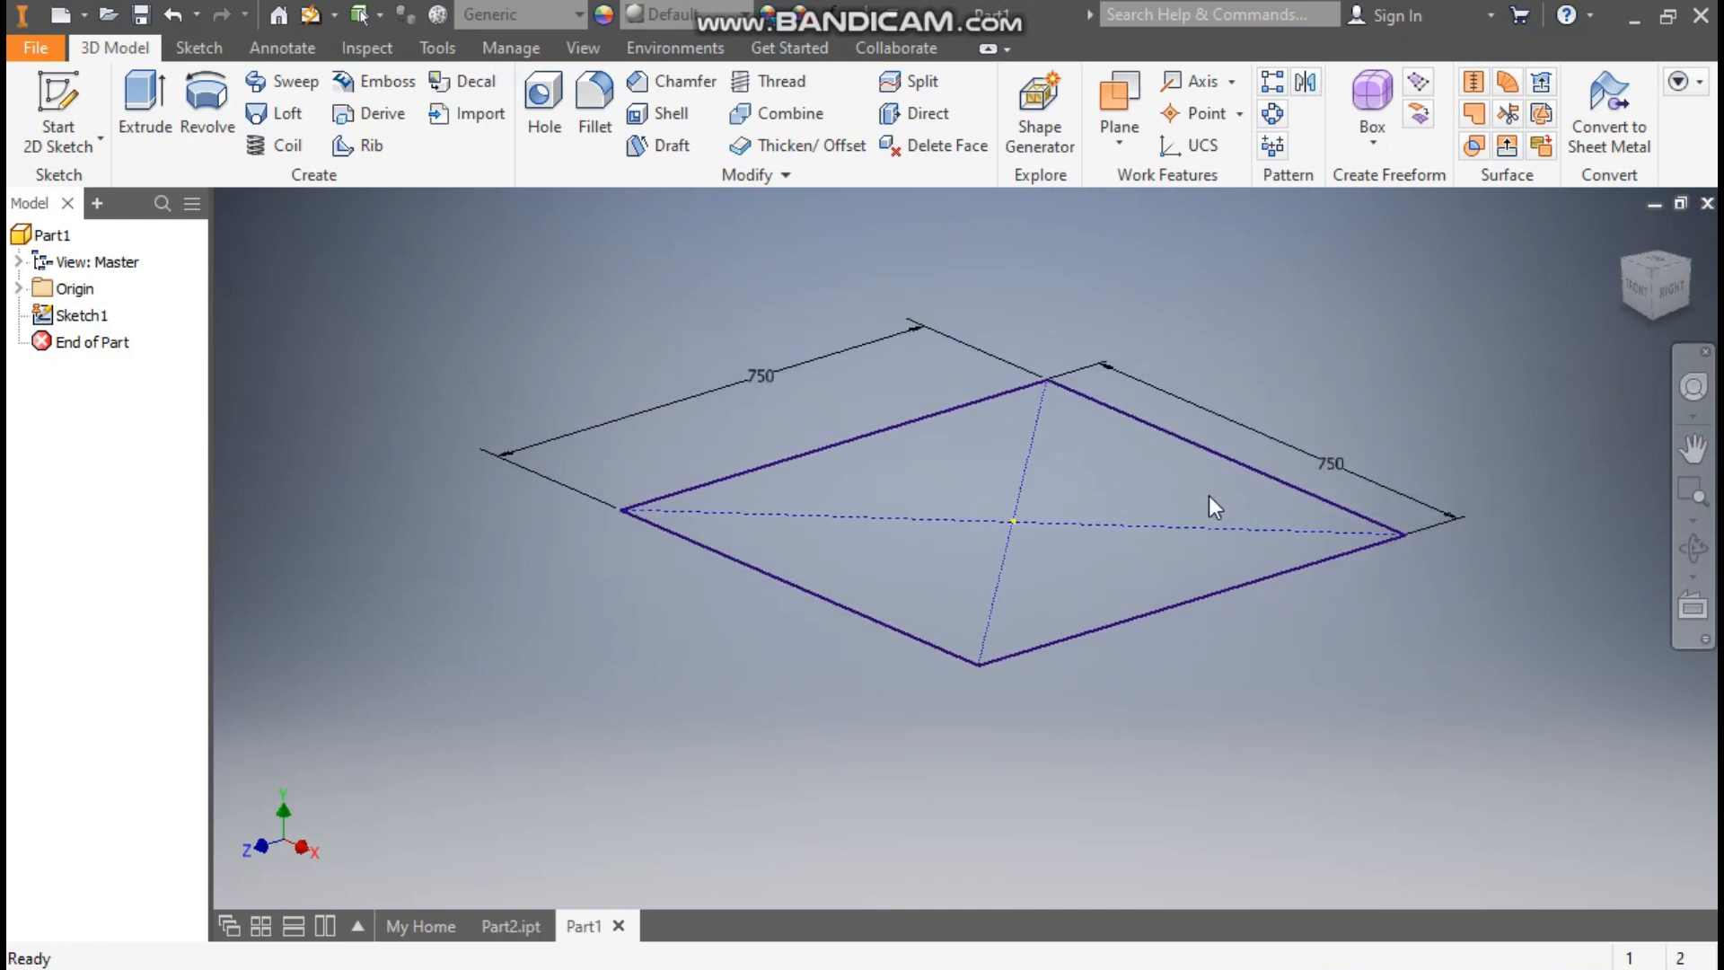
left_click(160, 95)
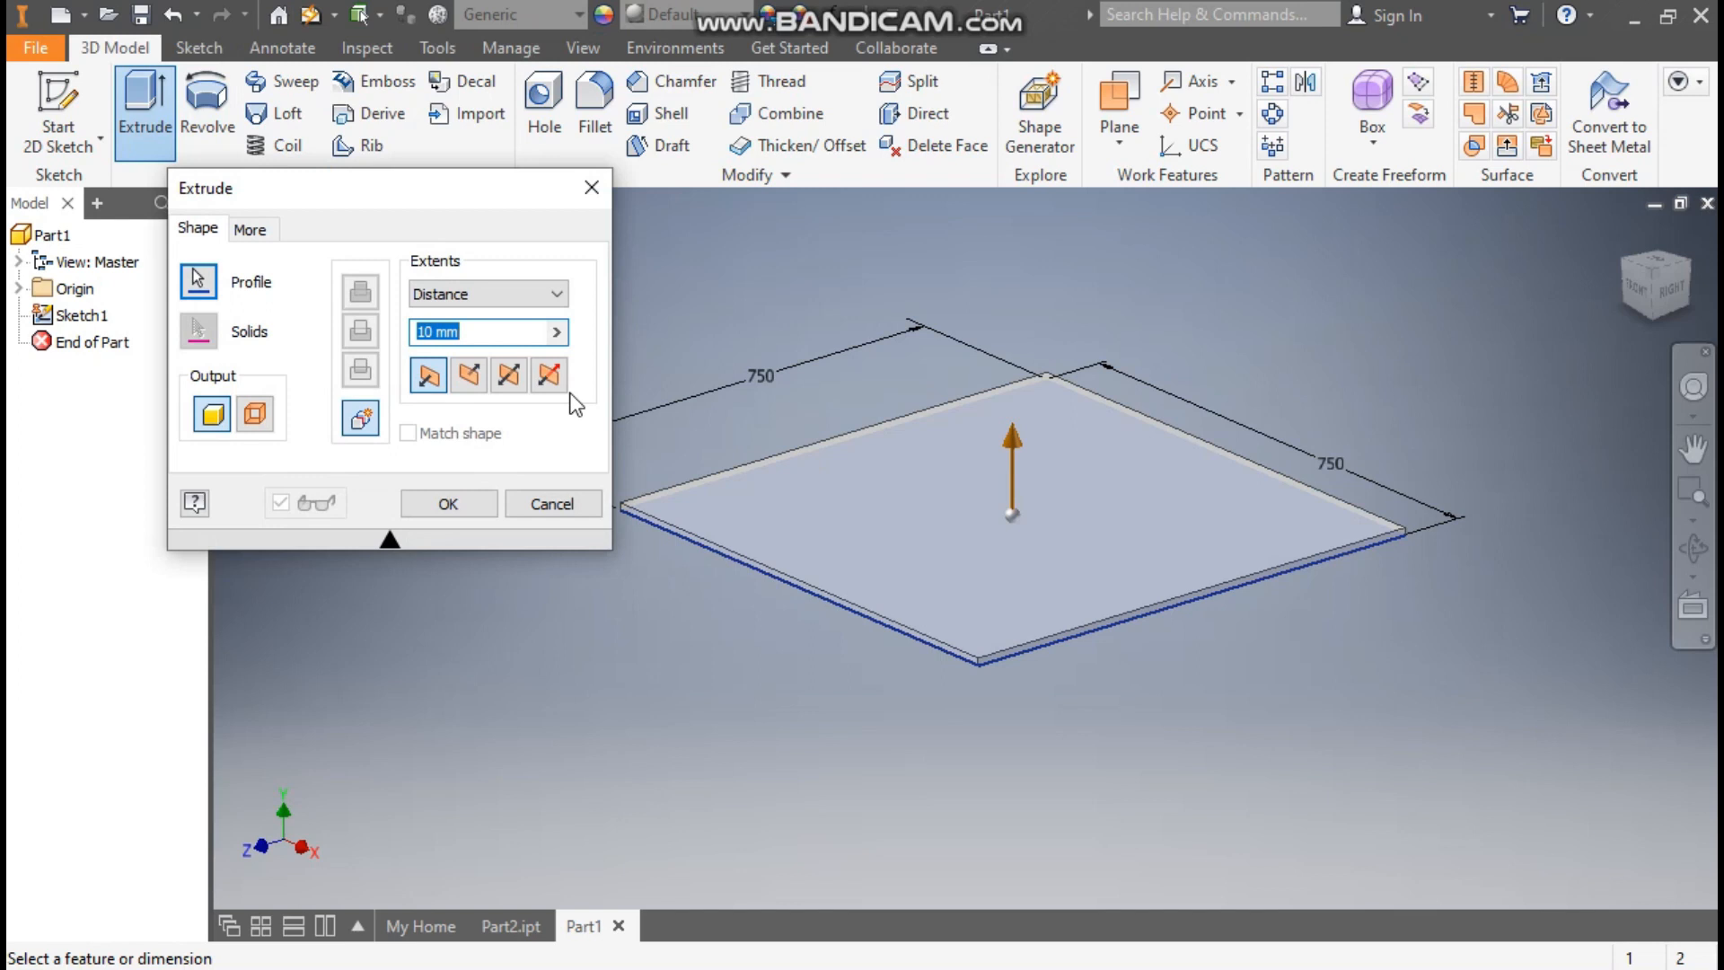
type("75")
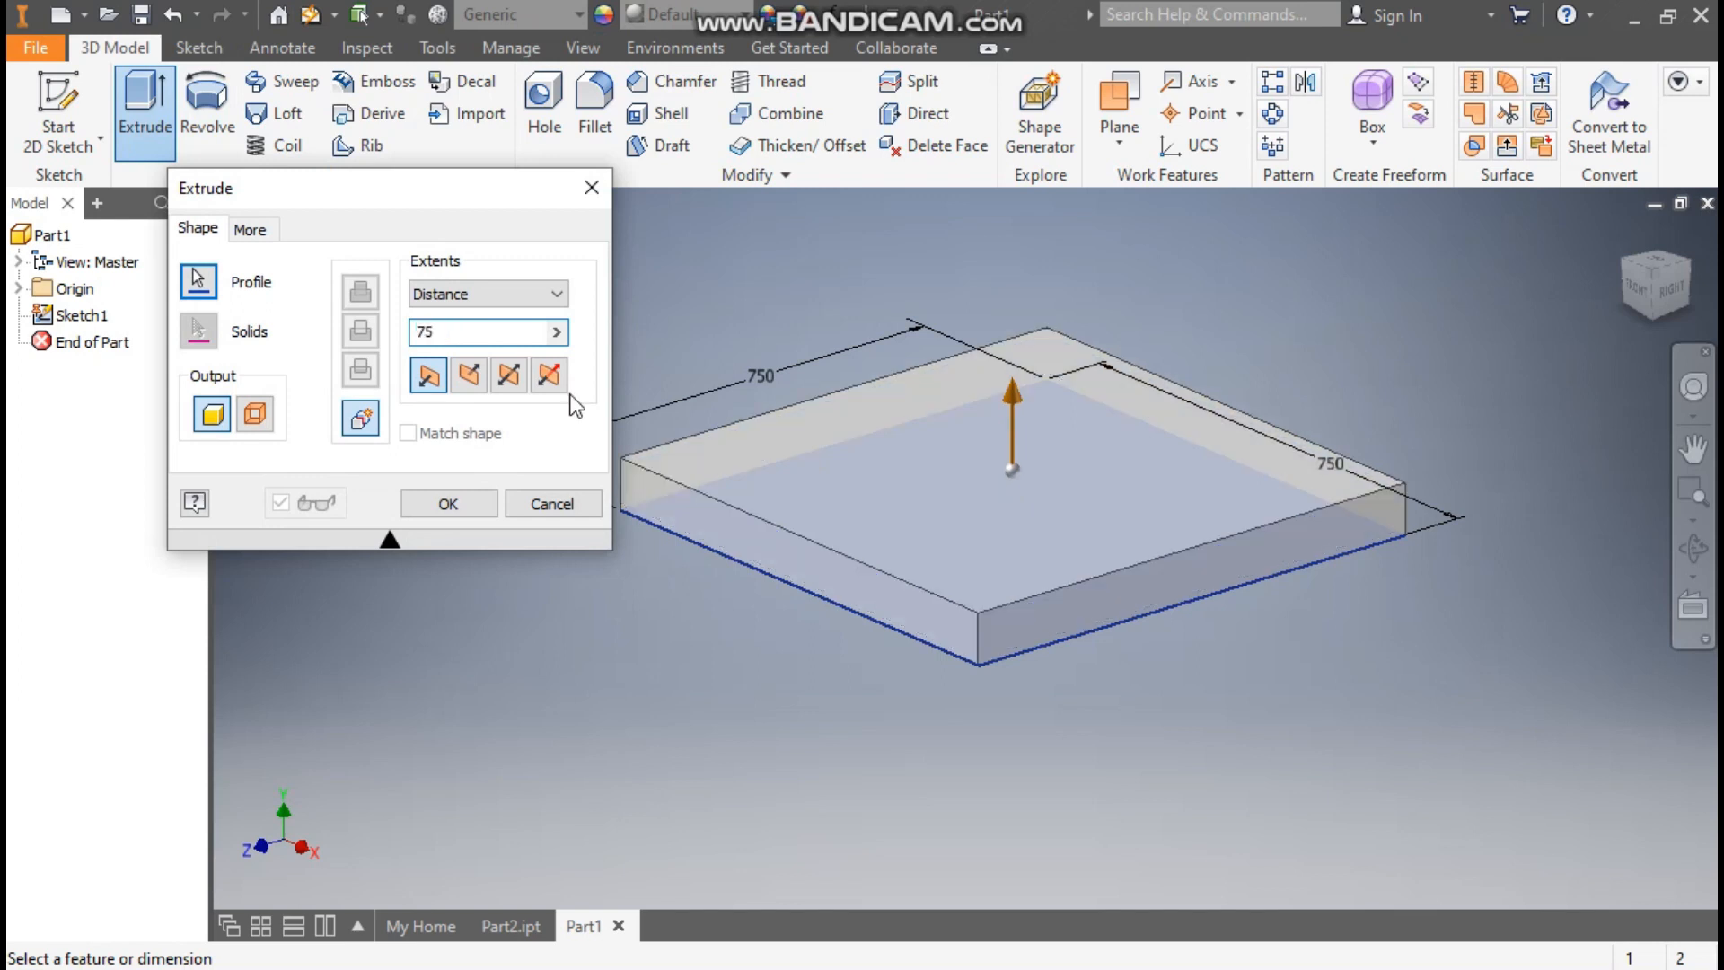
left_click(462, 501)
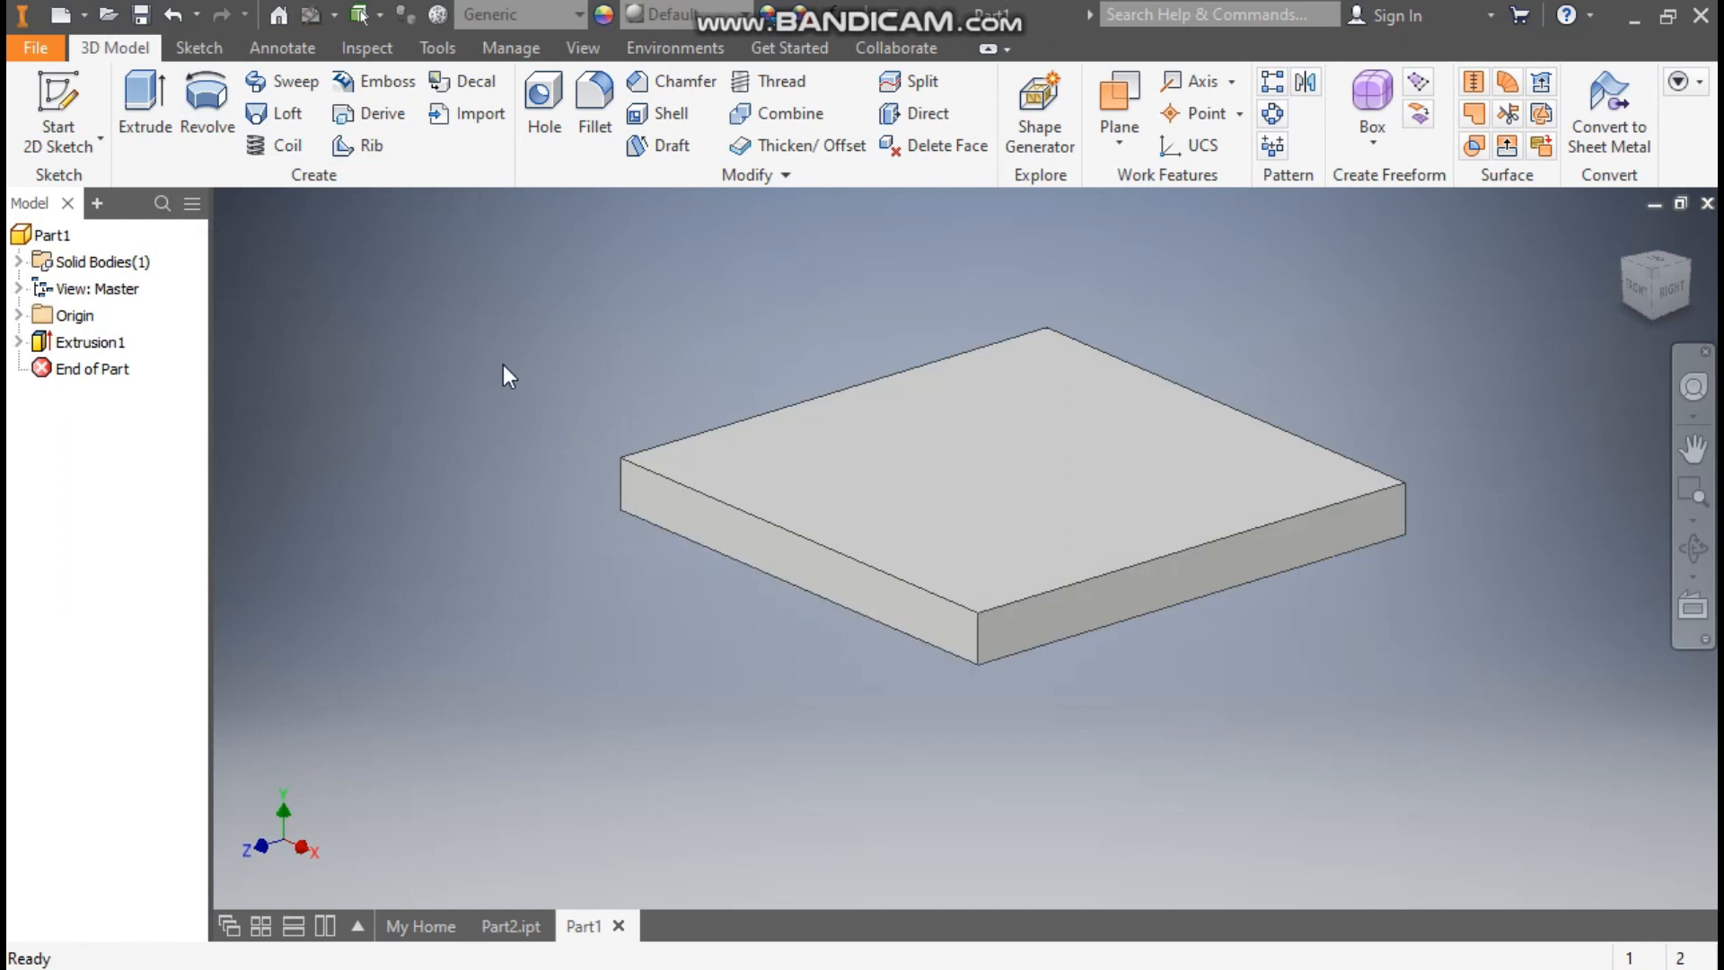
Step: Fillet the four vertical corner edges of the base plate with an 80 mm radius
left_click(603, 115)
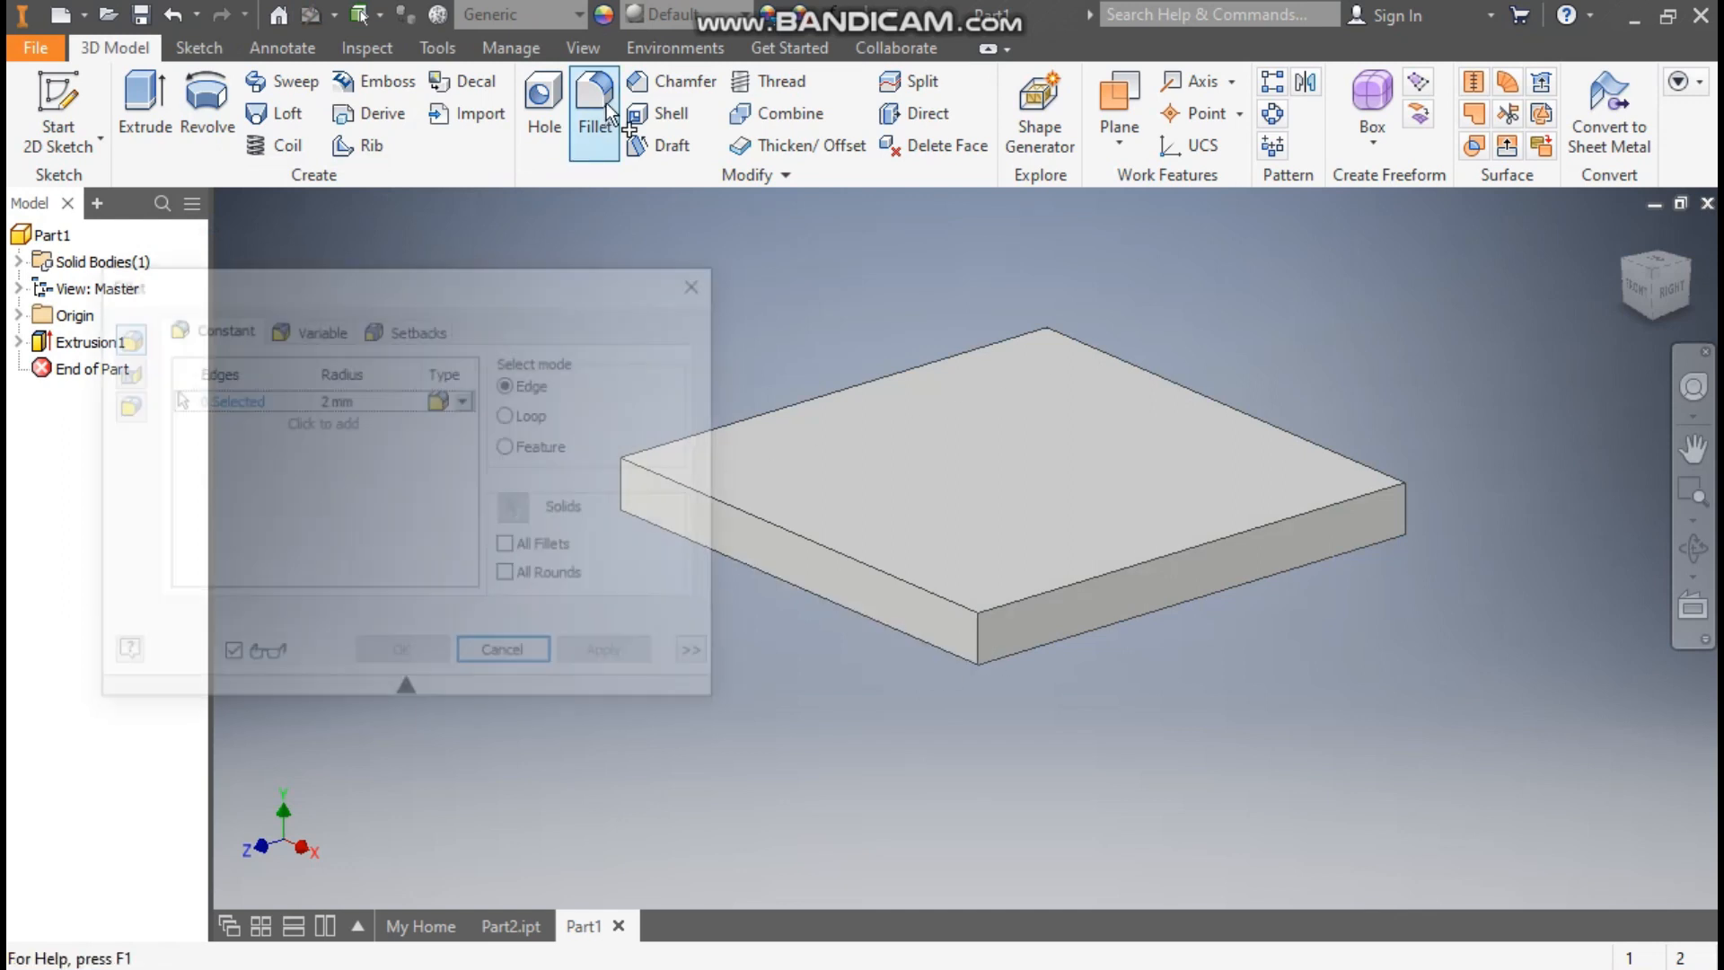
left_click(335, 400)
type("80")
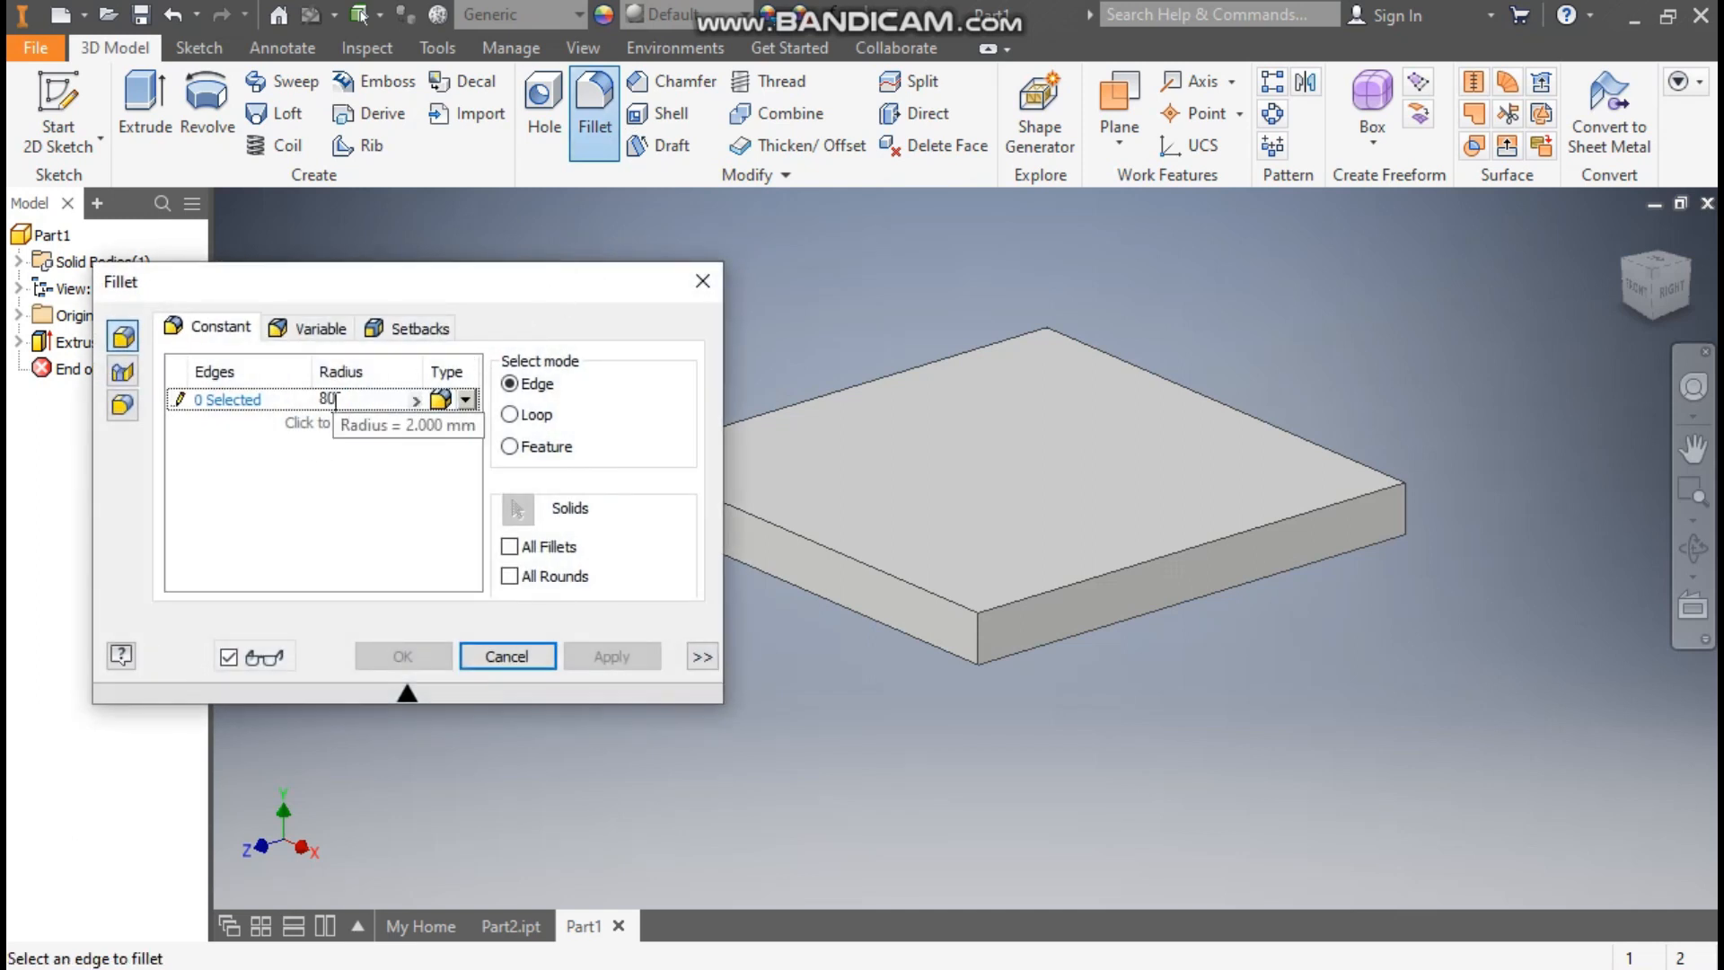
left_click(231, 401)
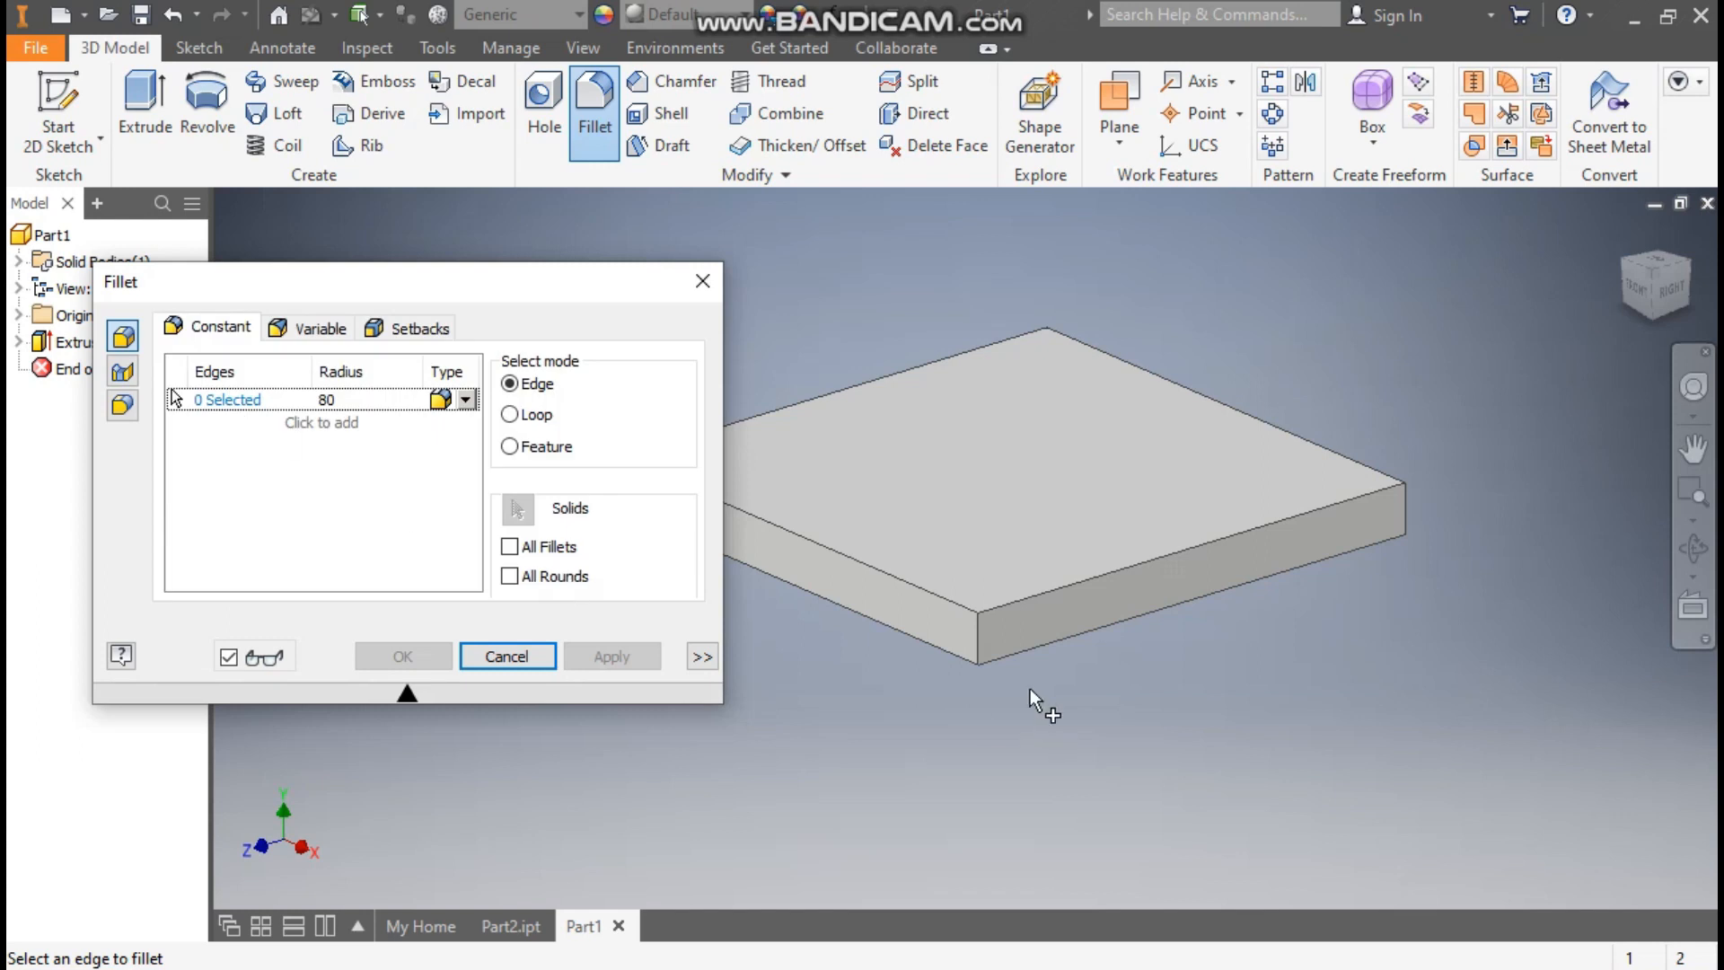
left_click(983, 634)
left_click(1404, 509)
middle_click_drag(1036, 479, 1260, 483)
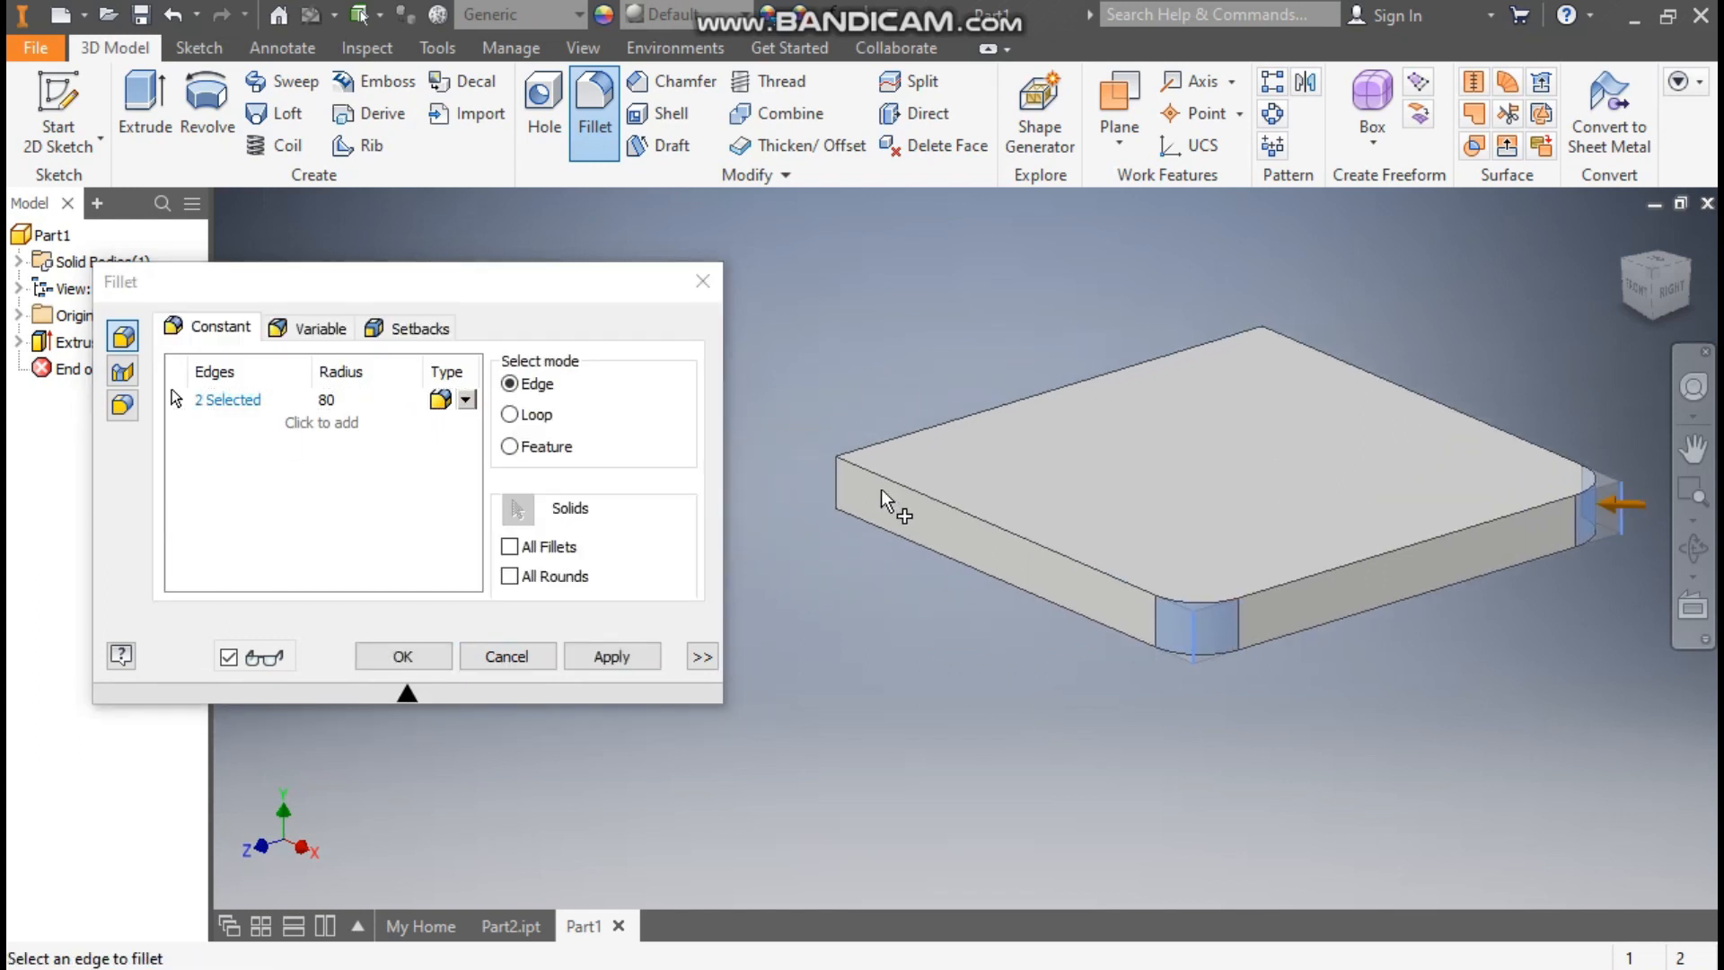
left_click(1253, 345)
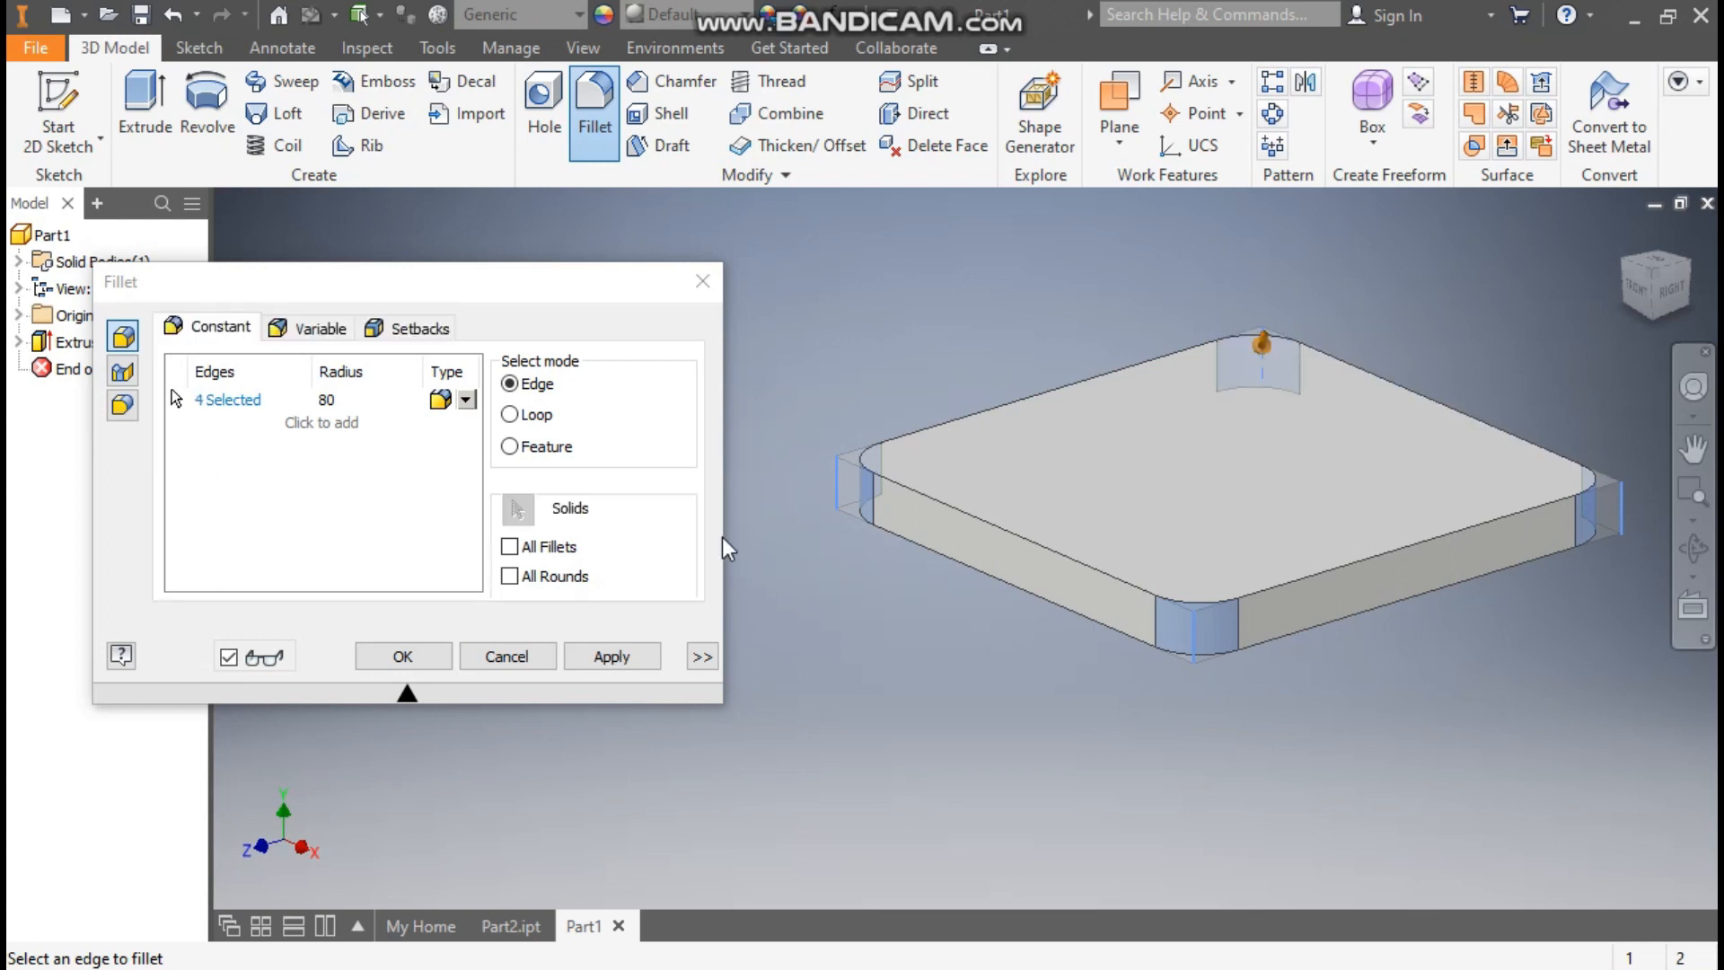
left_click(422, 656)
Step: Start a new sketch on the base plate's top face and align the top view with the plate's sides
middle_click_drag(974, 646, 784, 617)
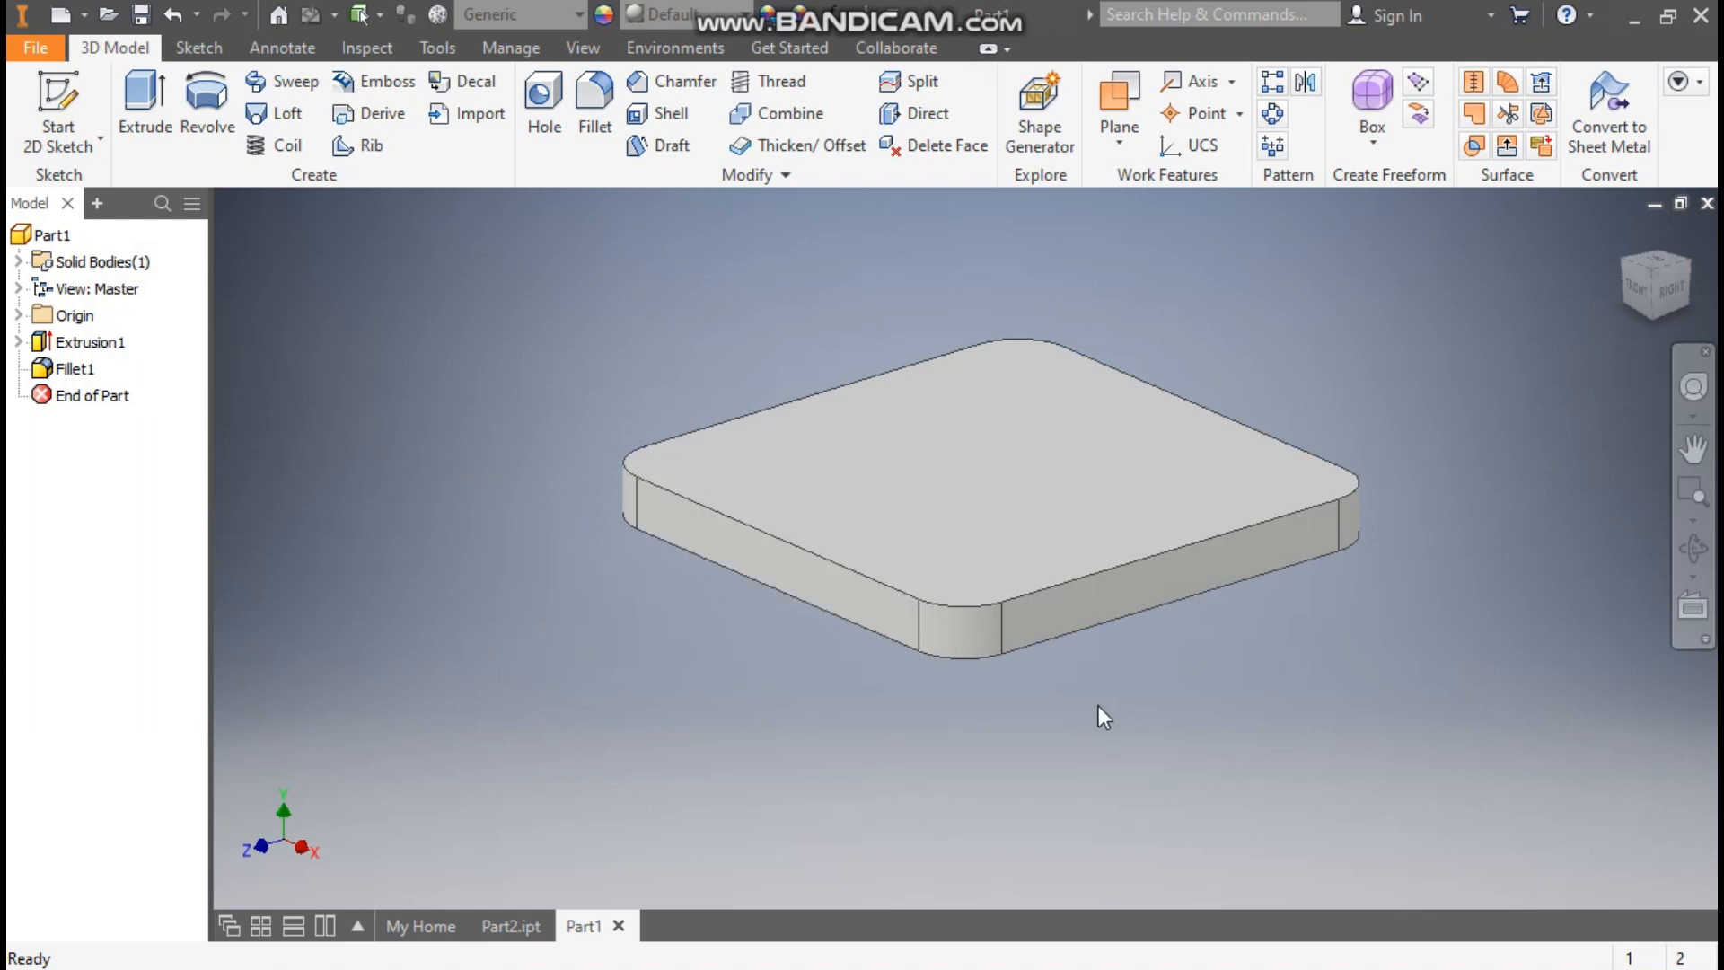
left_click(1004, 429)
left_click(1199, 412)
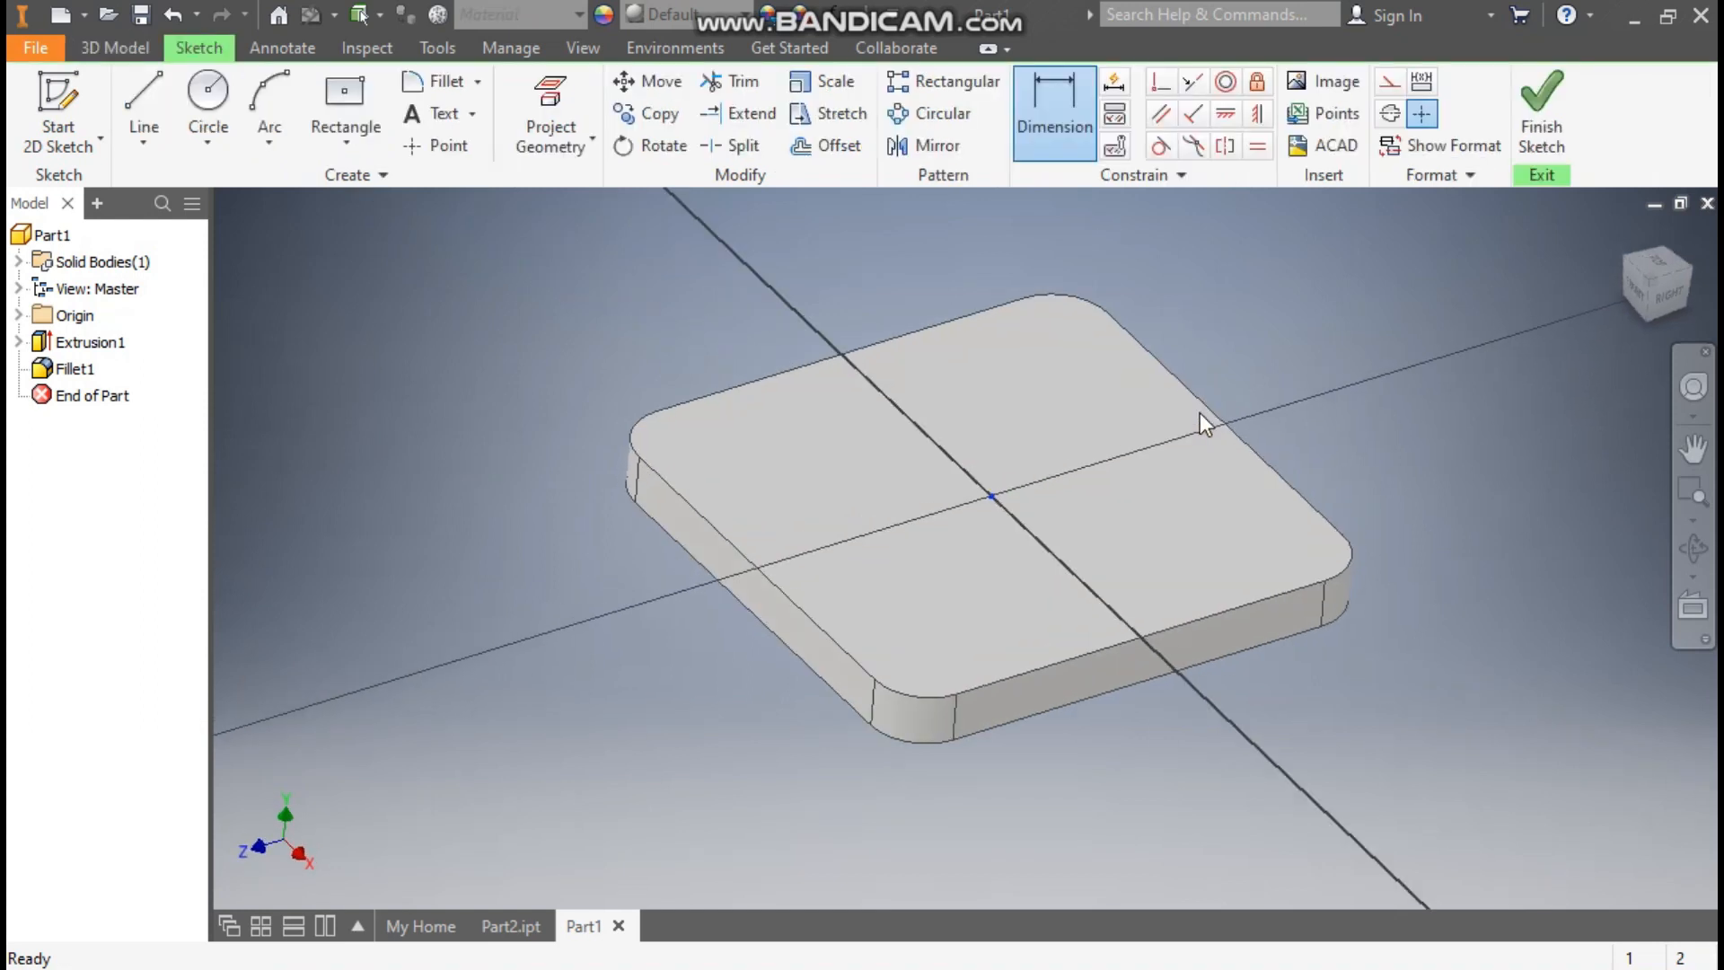
left_click(1682, 228)
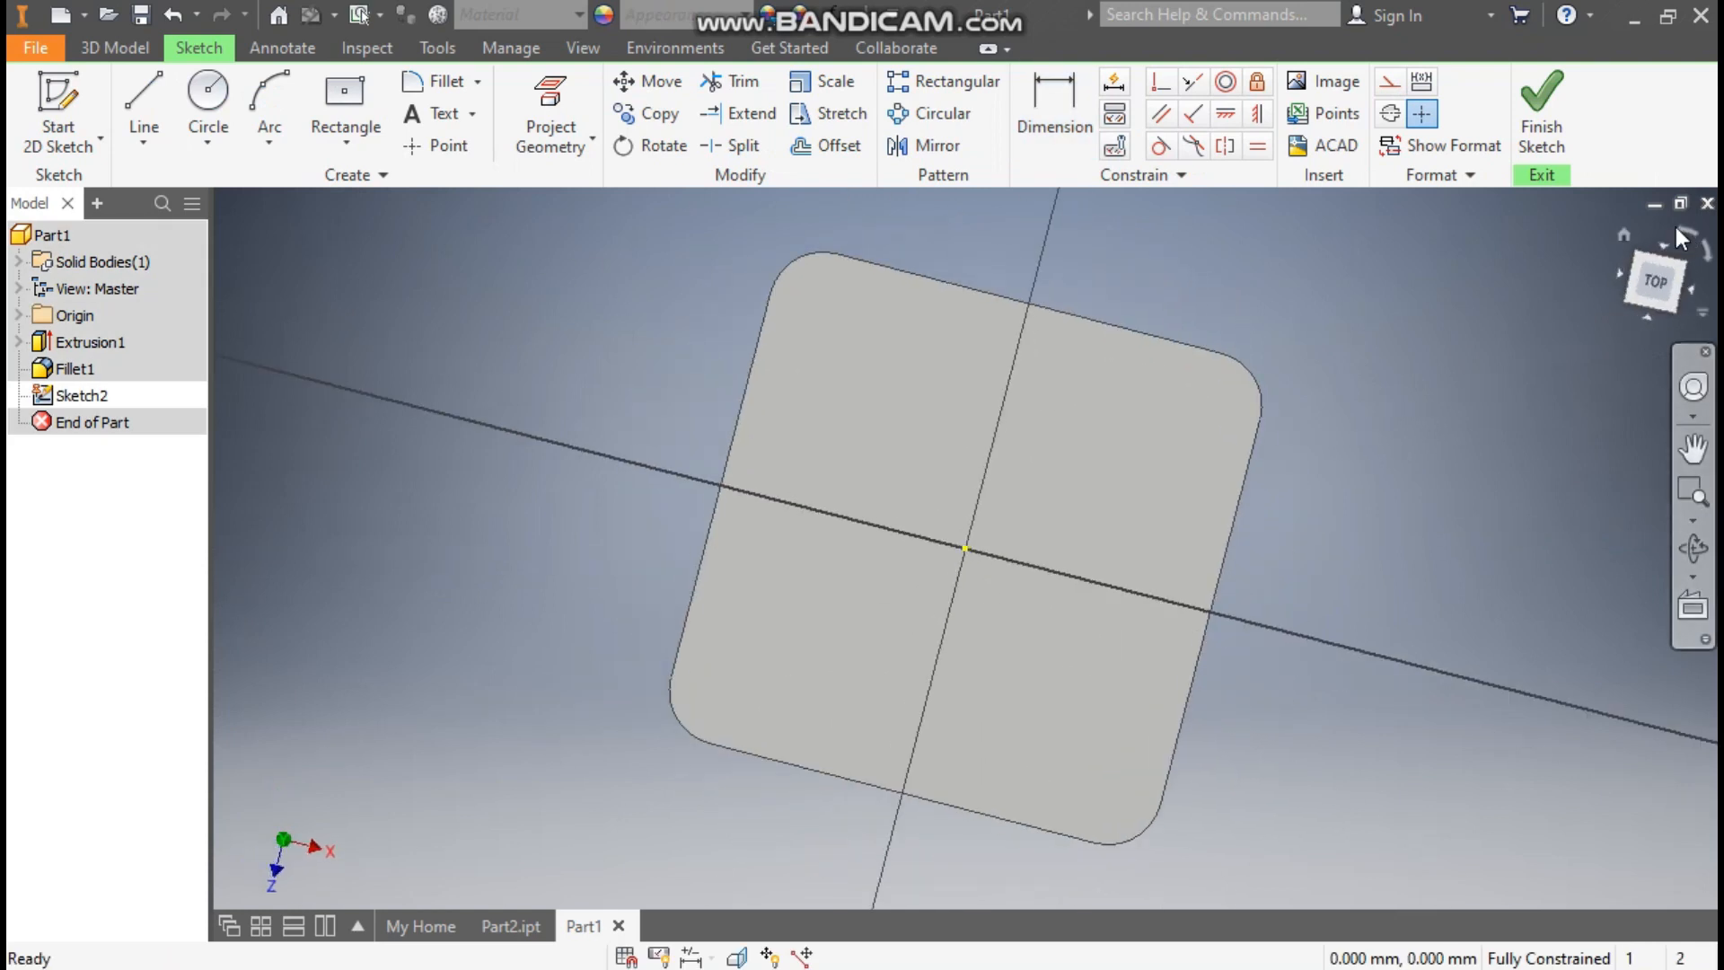
Step: Draw a 75 mm diameter circle centered on the upper-left corner fillet's center
left_click(209, 93)
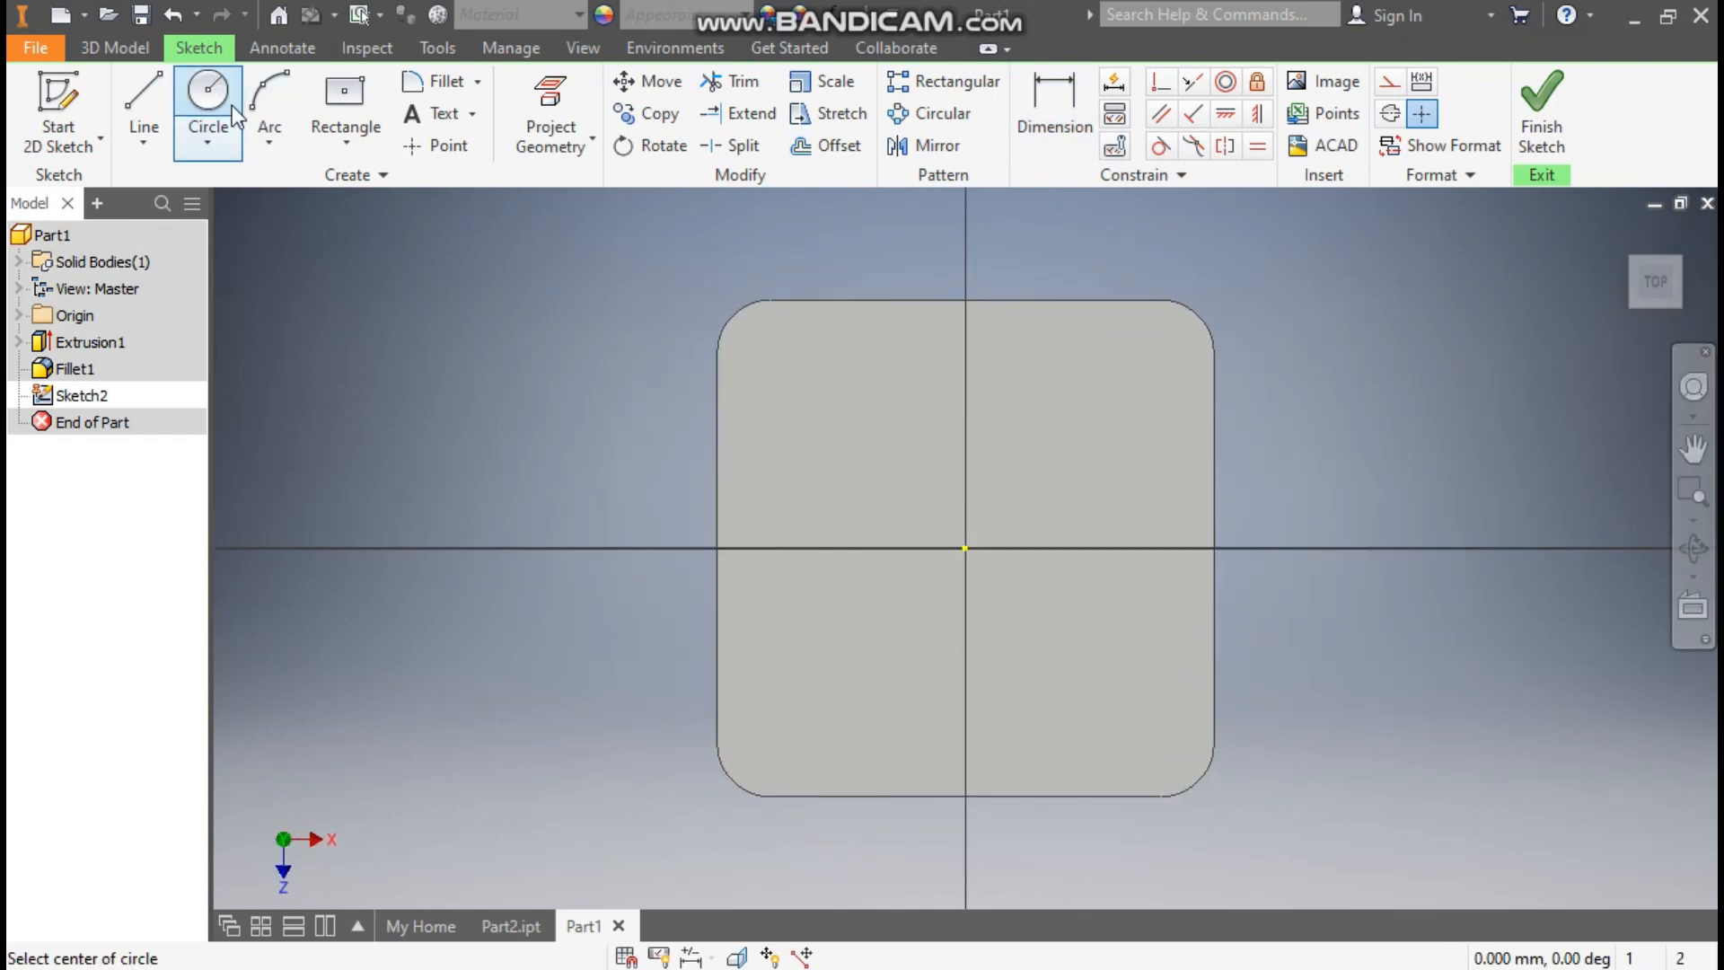
left_click(770, 350)
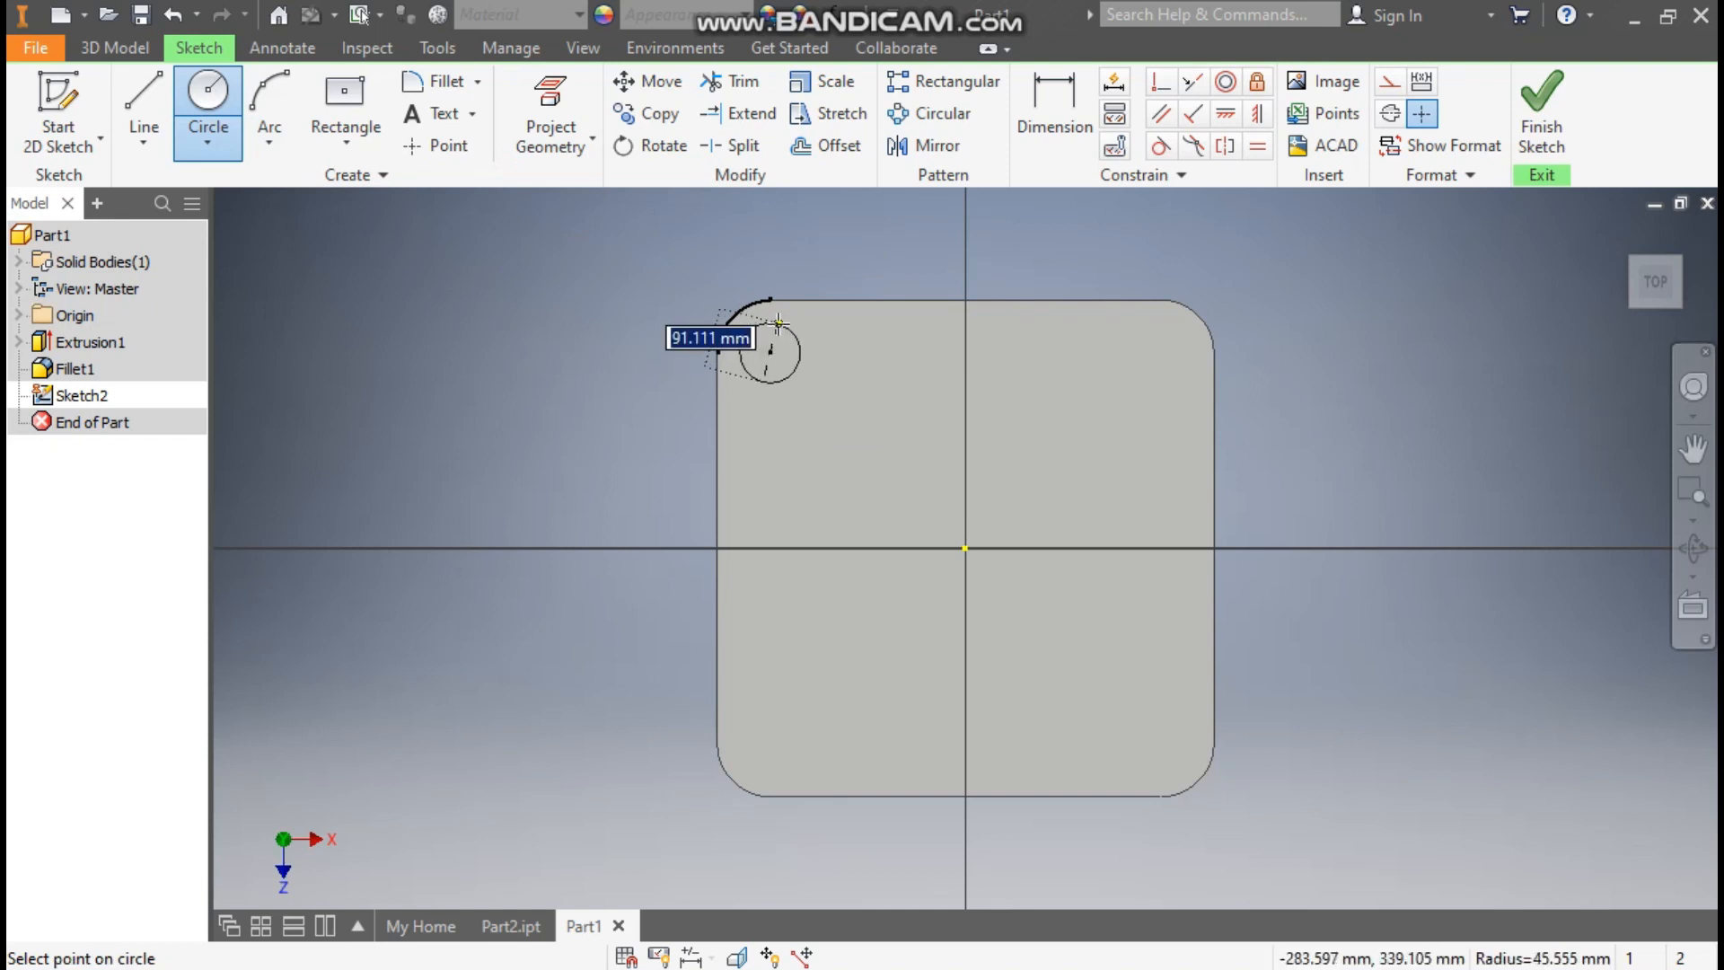
type("75")
key("Return")
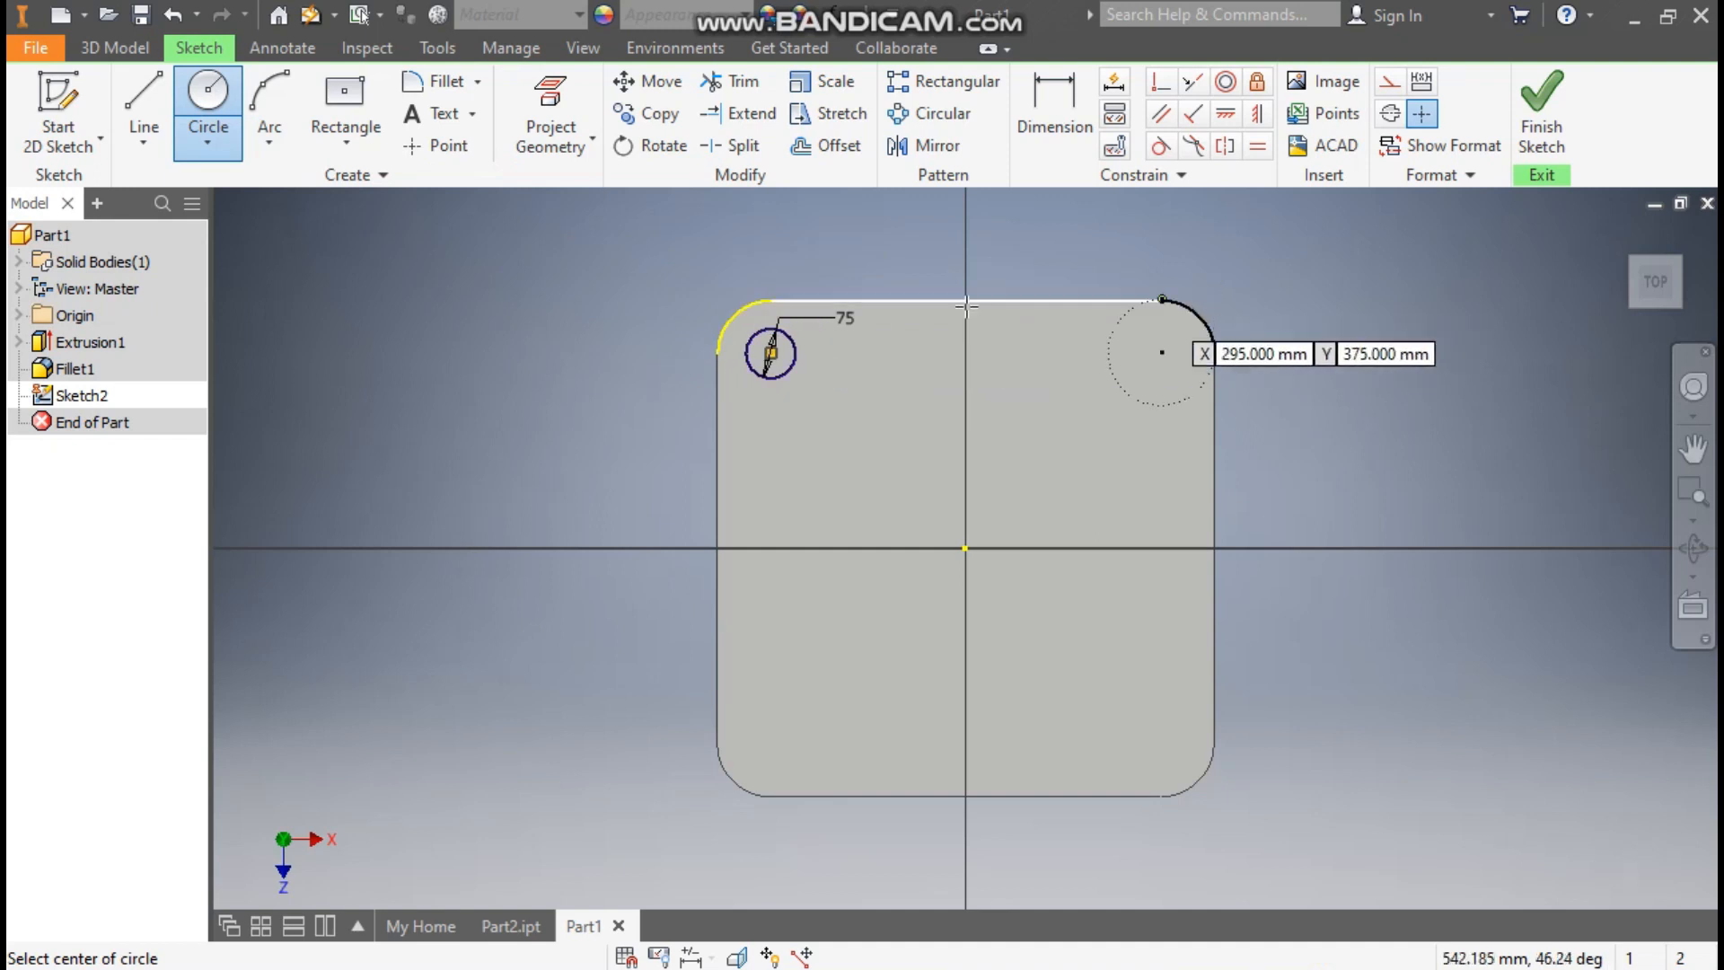
Step: Draw one circle of arbitrary size at the center of each of the other three corner fillets
left_click(1162, 353)
left_click(1198, 278)
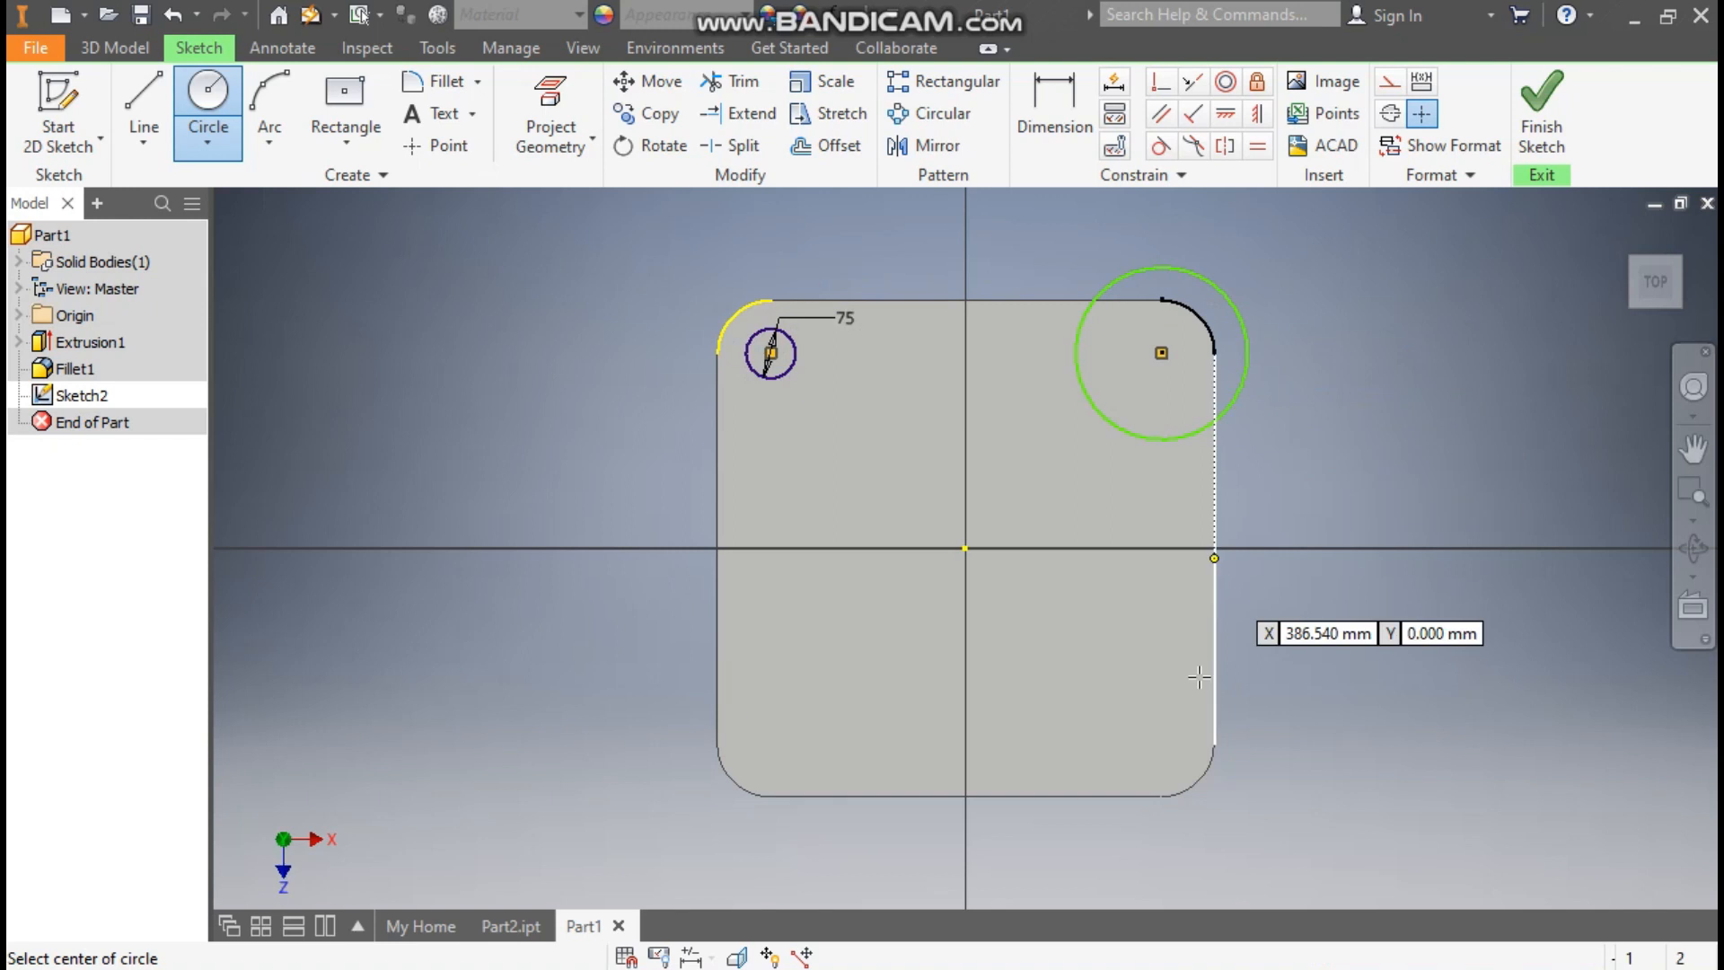
left_click(1162, 743)
left_click(1173, 754)
left_click(770, 743)
left_click(801, 760)
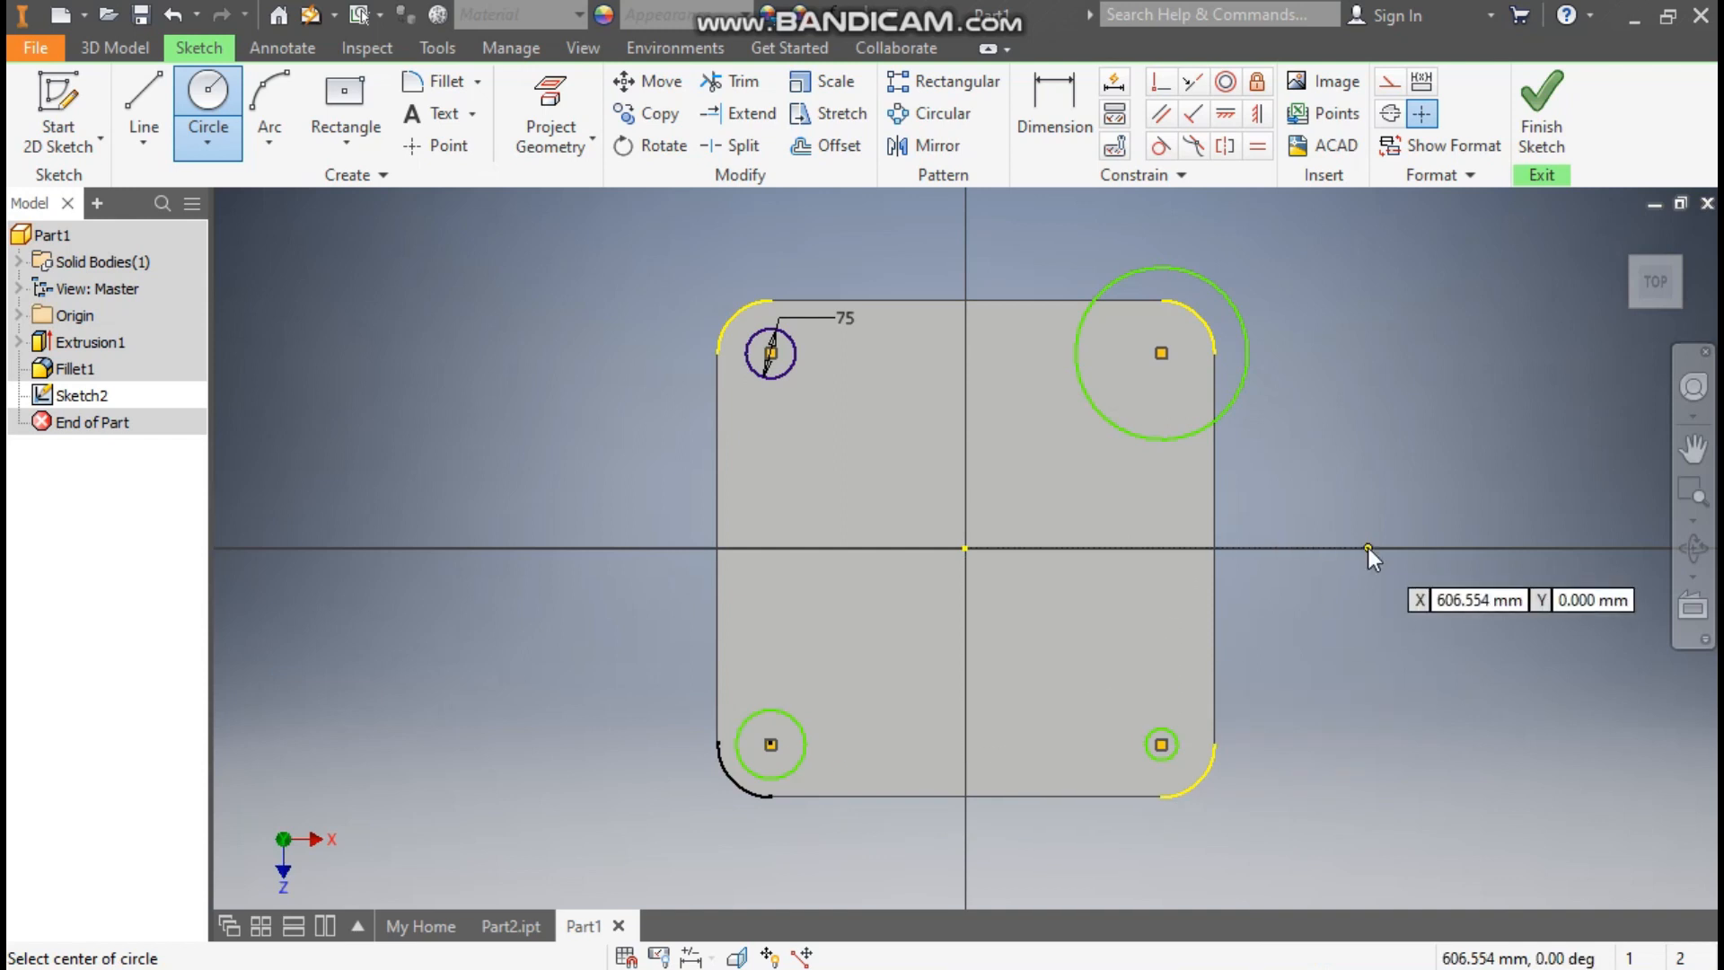
key("Escape")
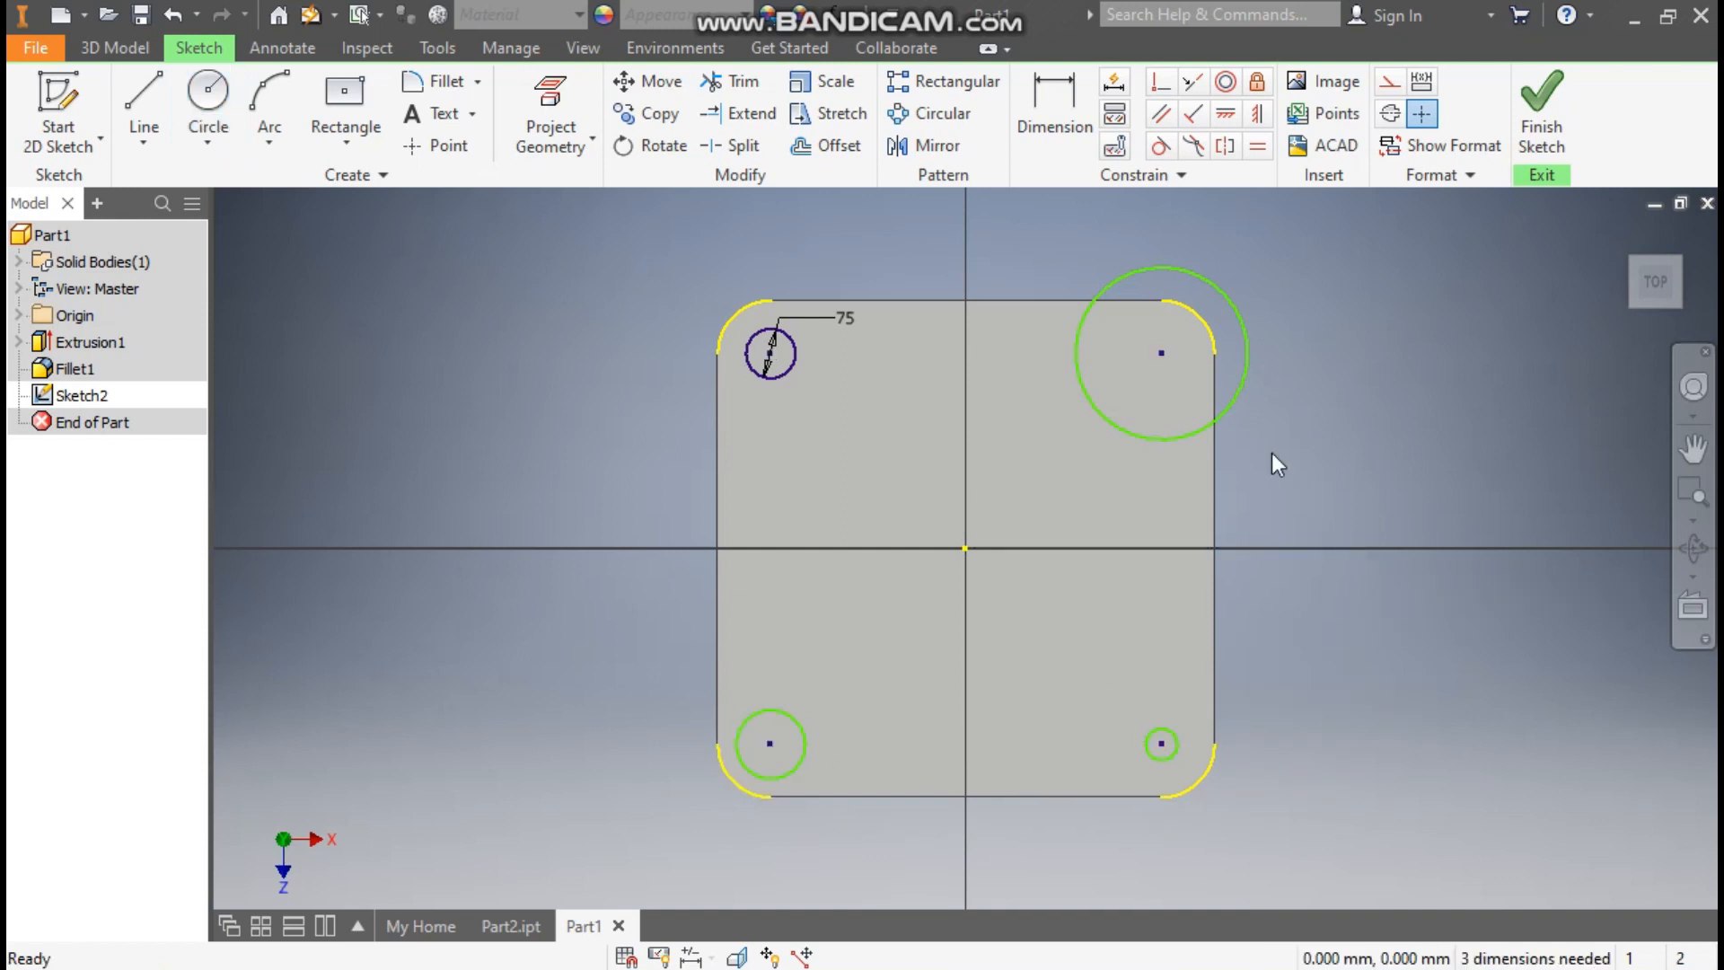
Step: Make the other three corner circles equal to the 75 mm circle with Equal constraints and finish the sketch
left_click(1257, 149)
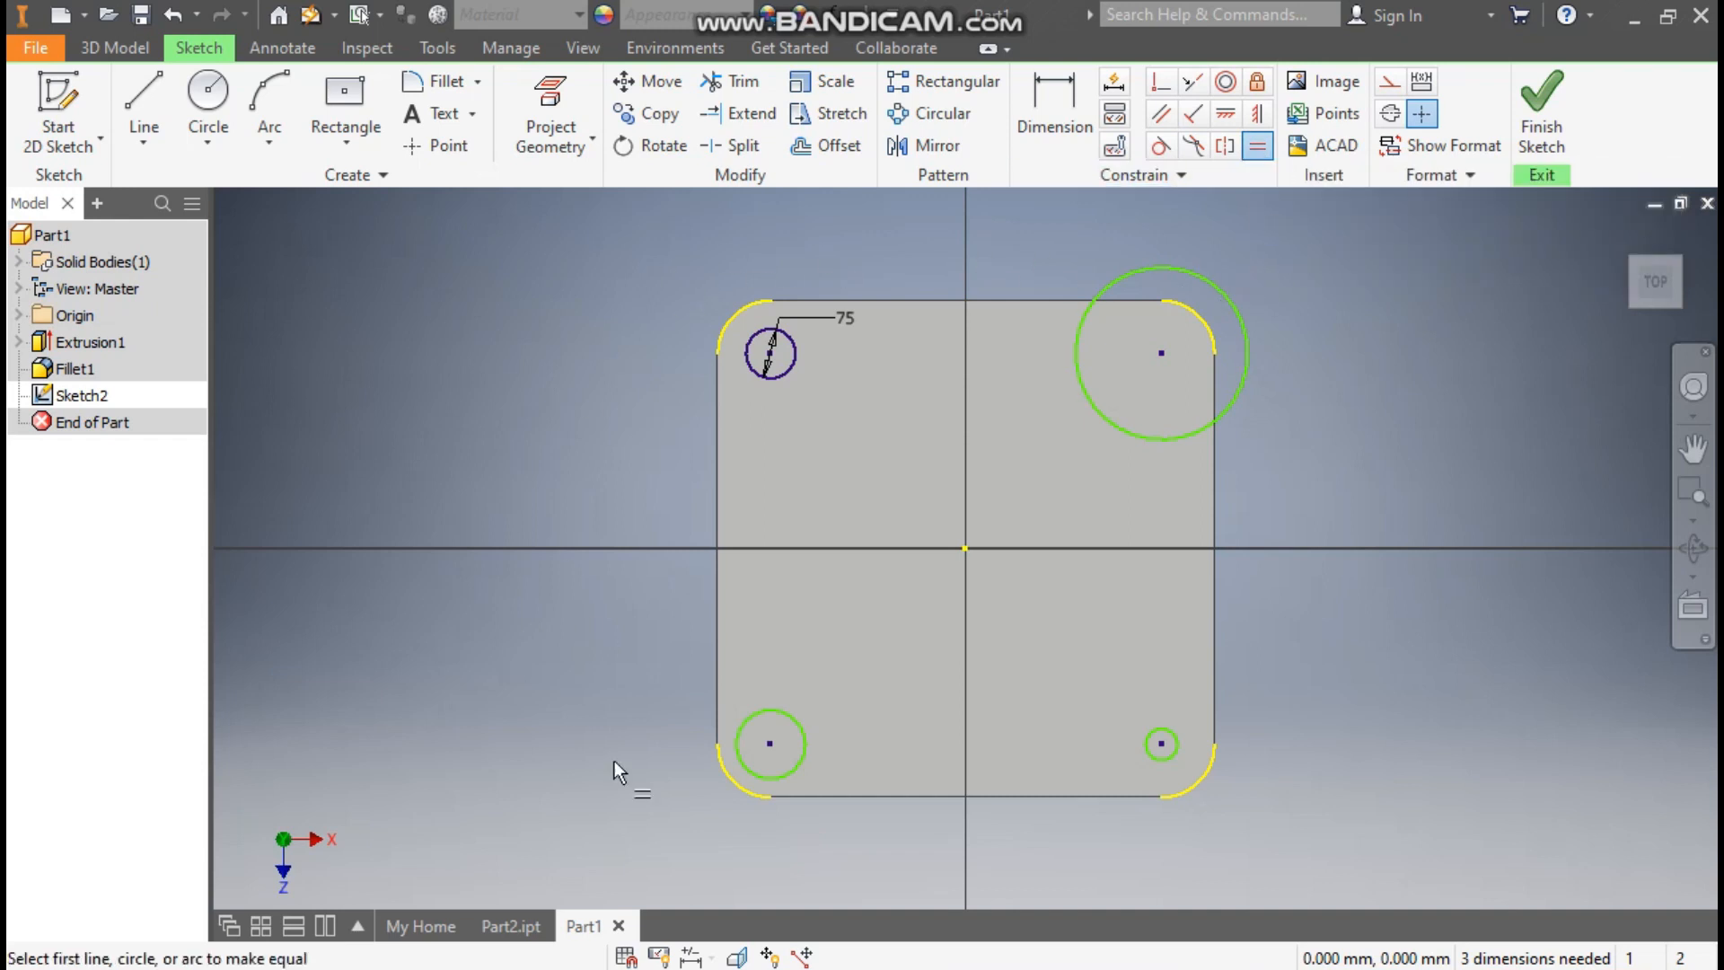
left_click(788, 375)
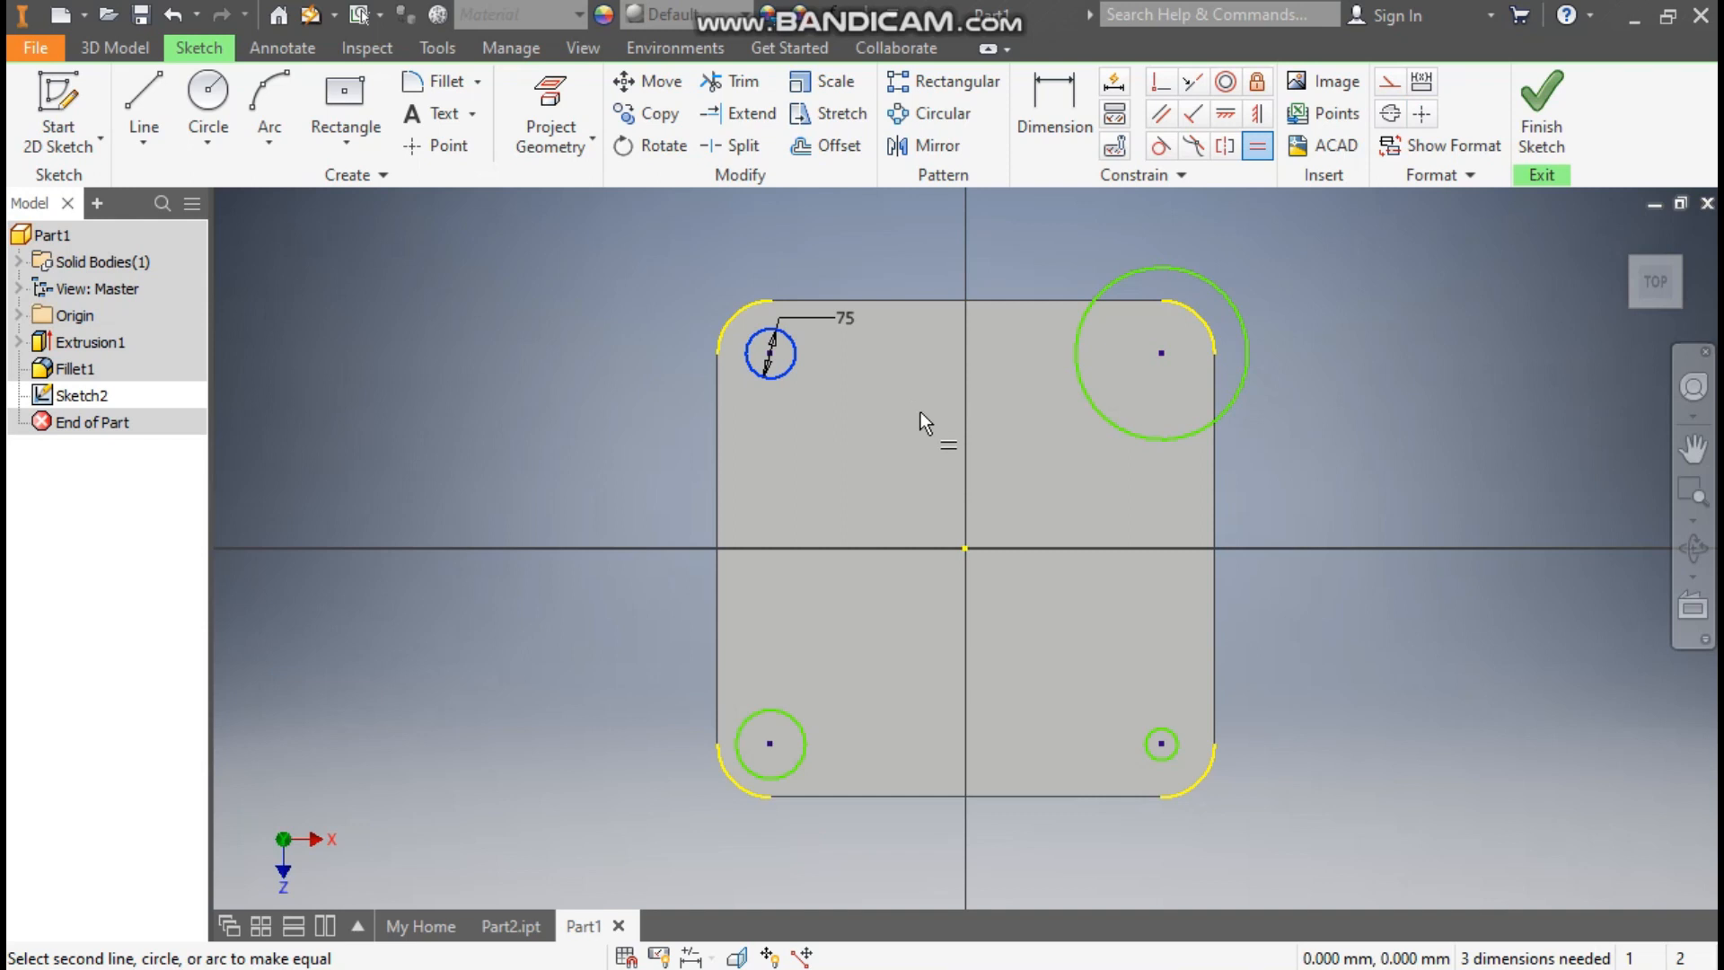
left_click(1128, 425)
left_click(1163, 730)
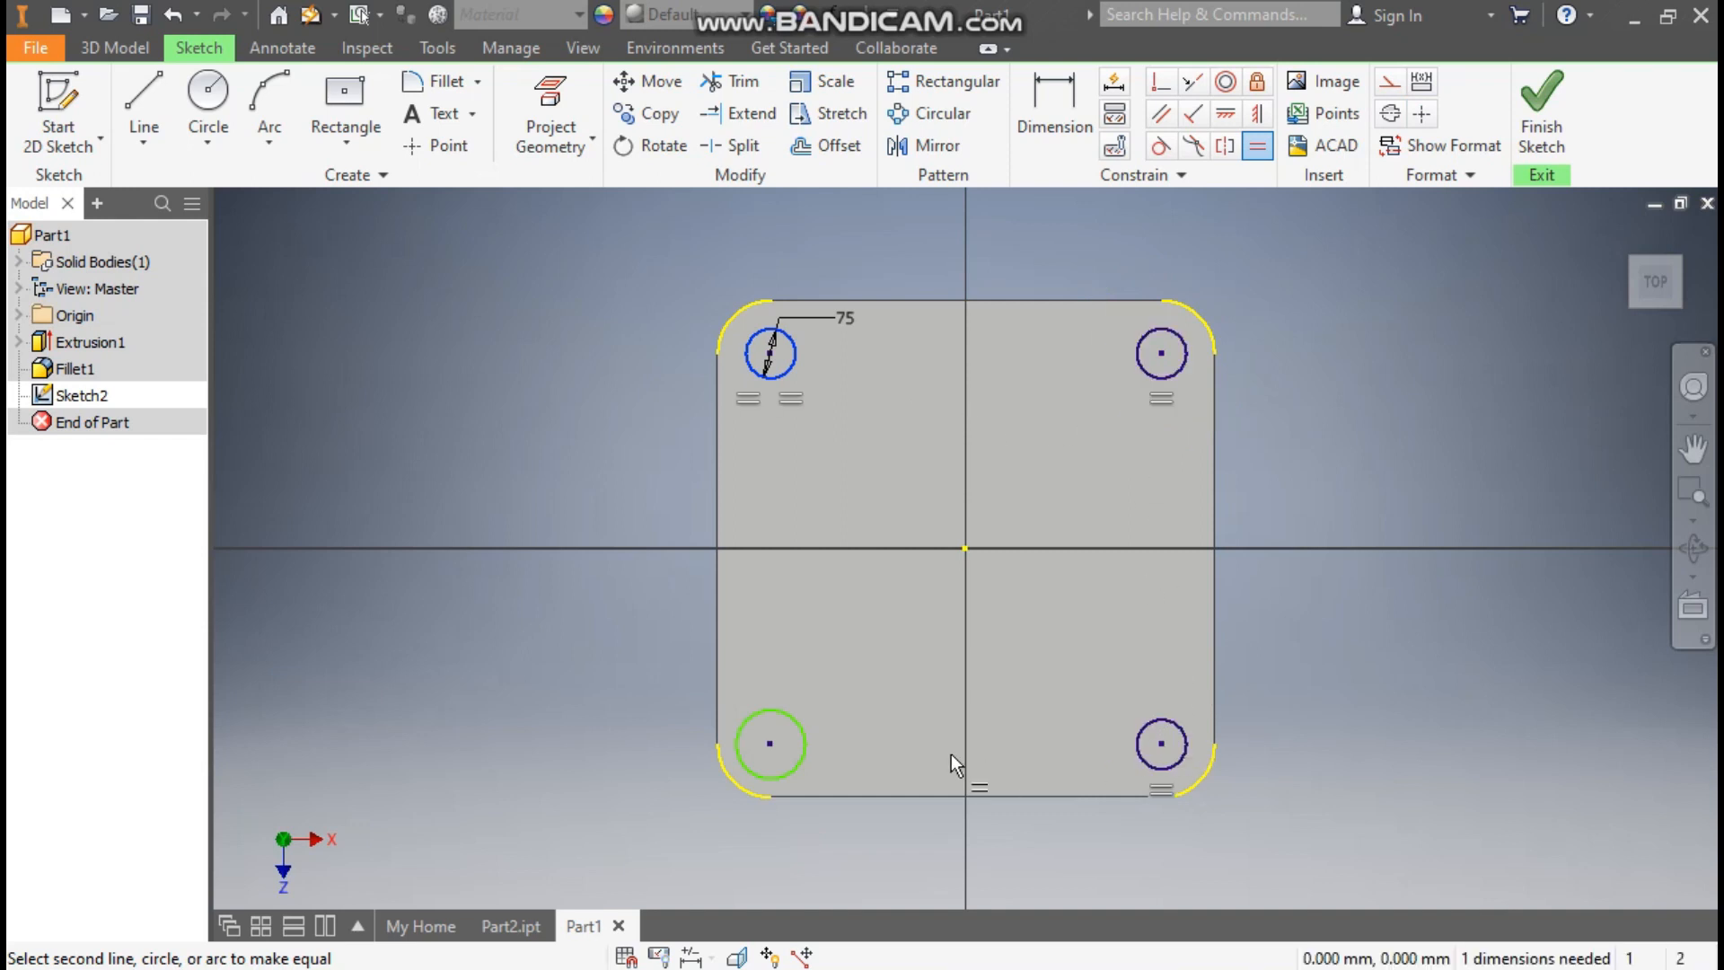
left_click(790, 720)
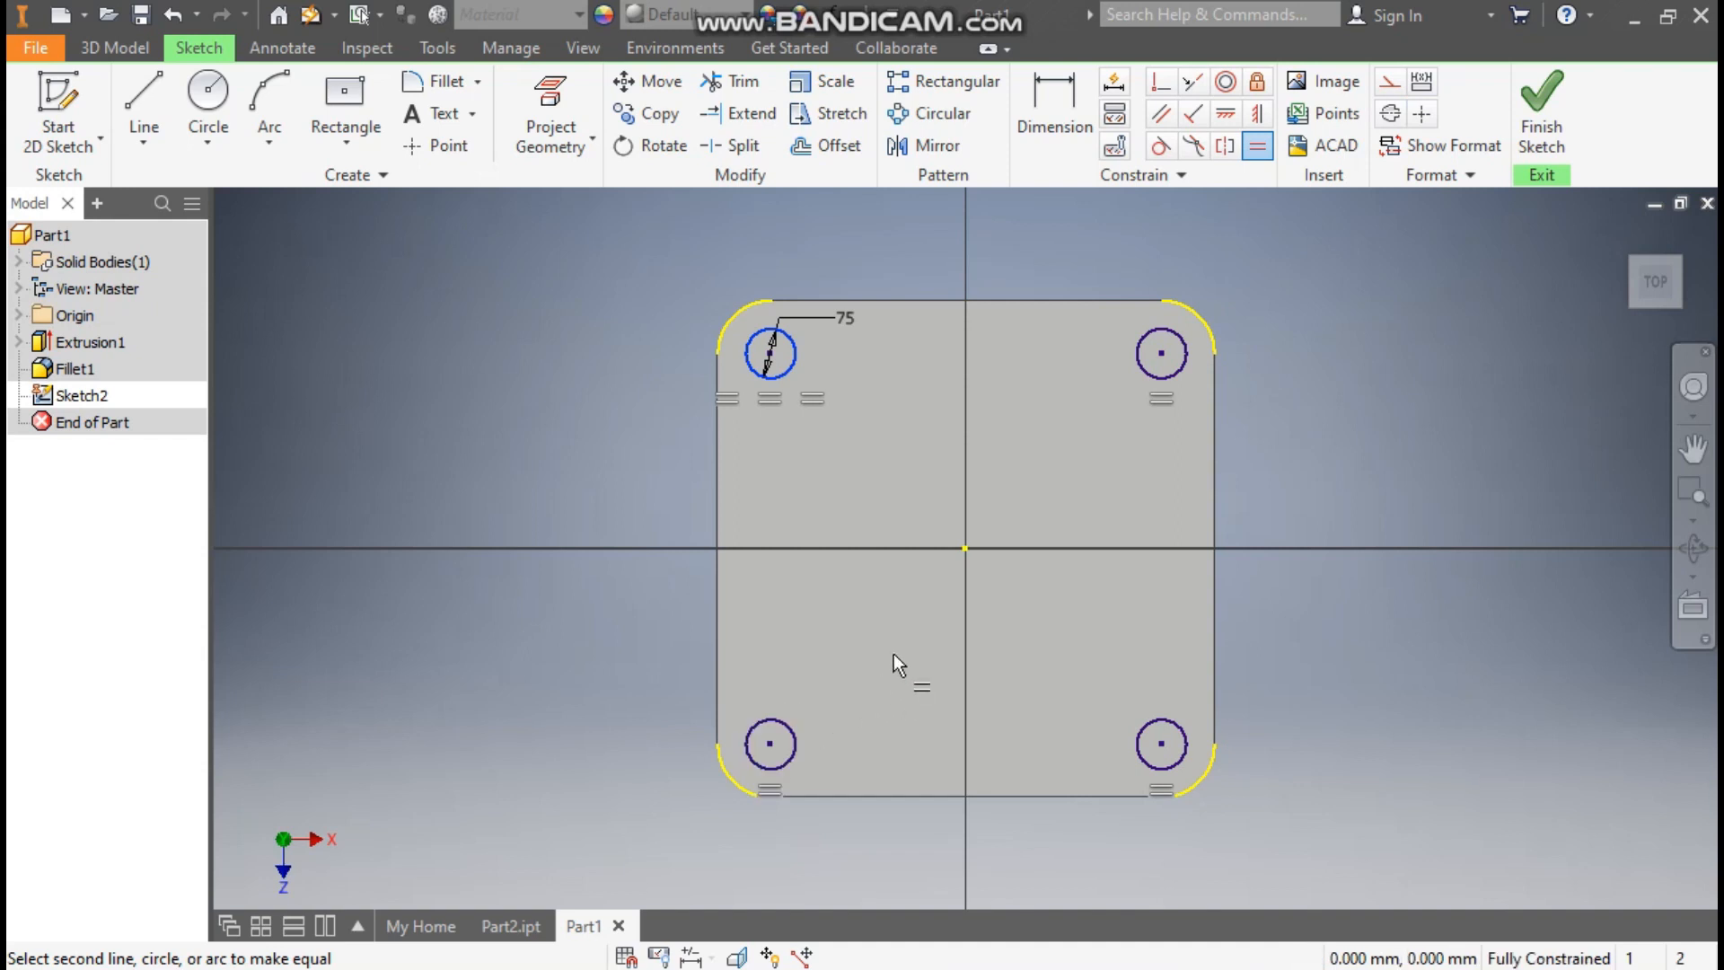
key("Escape")
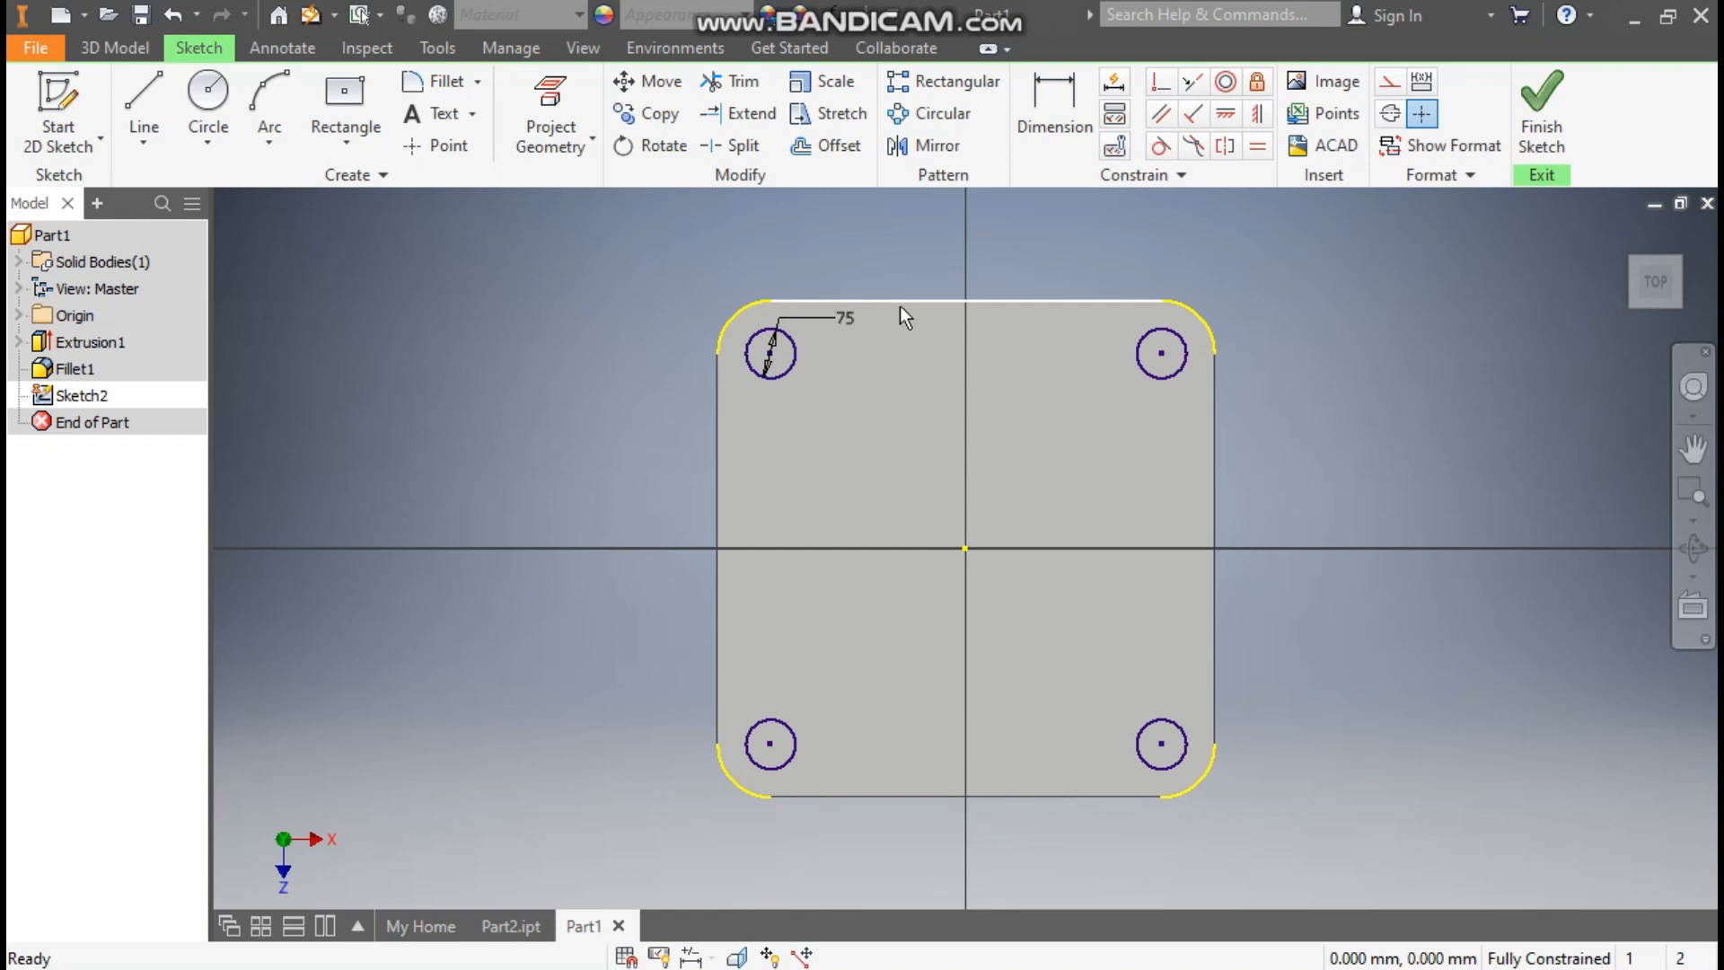
left_click(1540, 103)
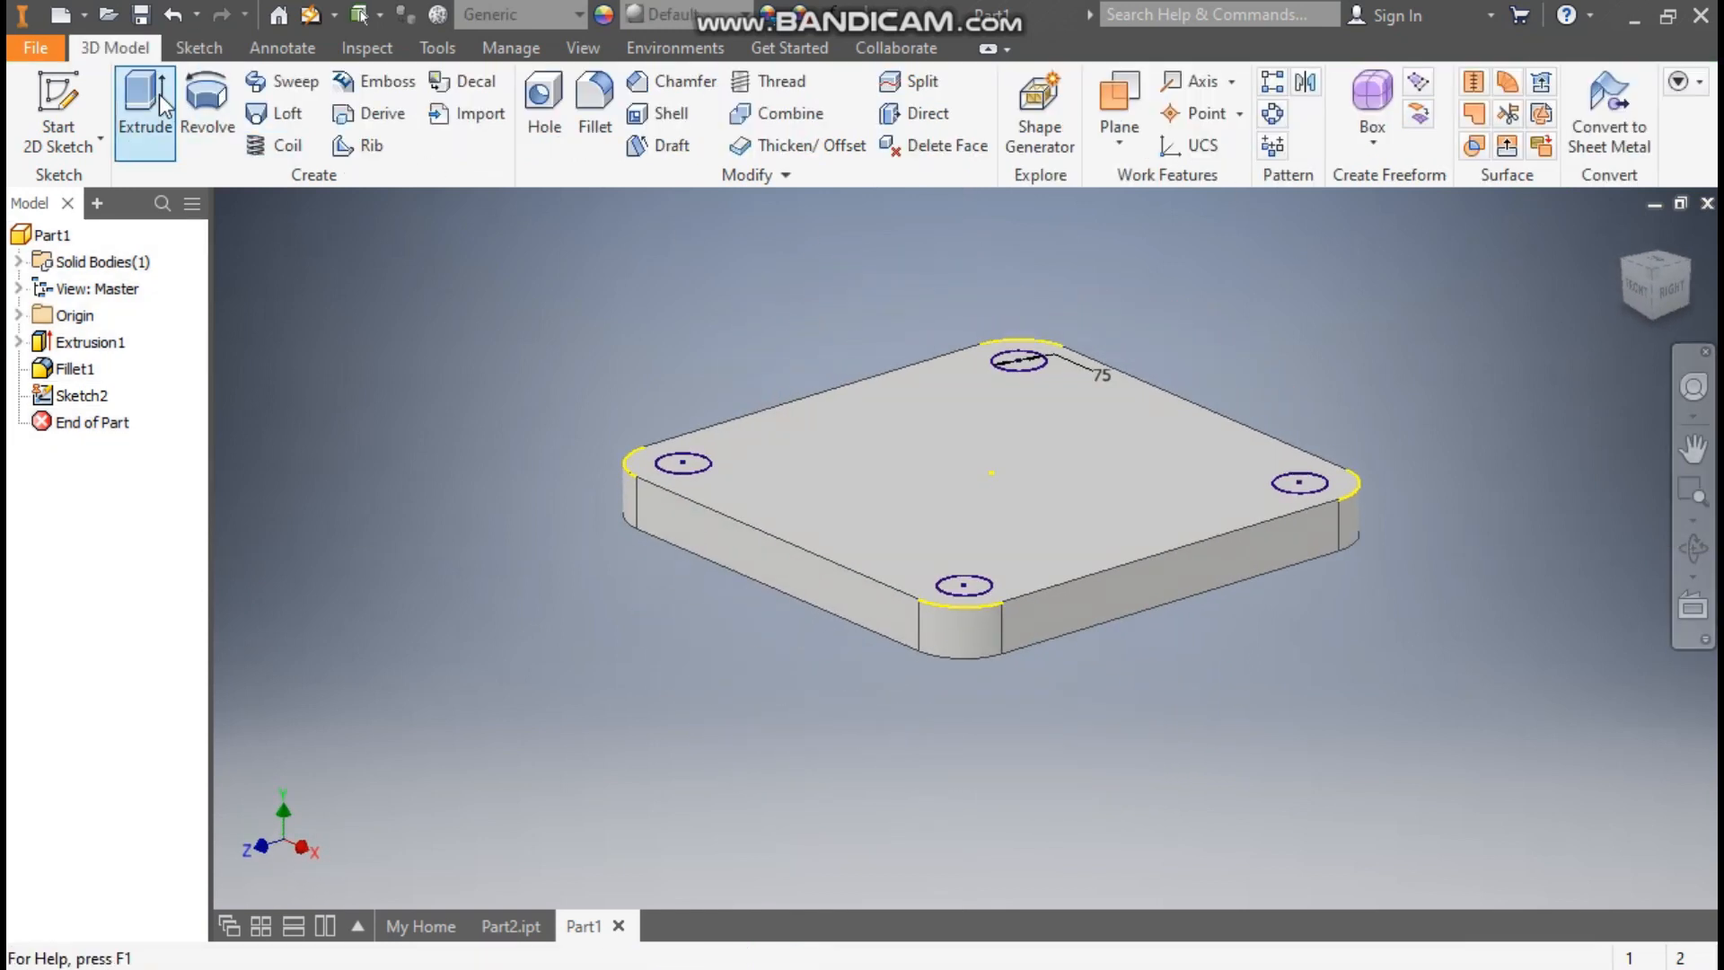
Step: Extrude the four corner circles as a cut with extent All through the base plate
left_click(146, 99)
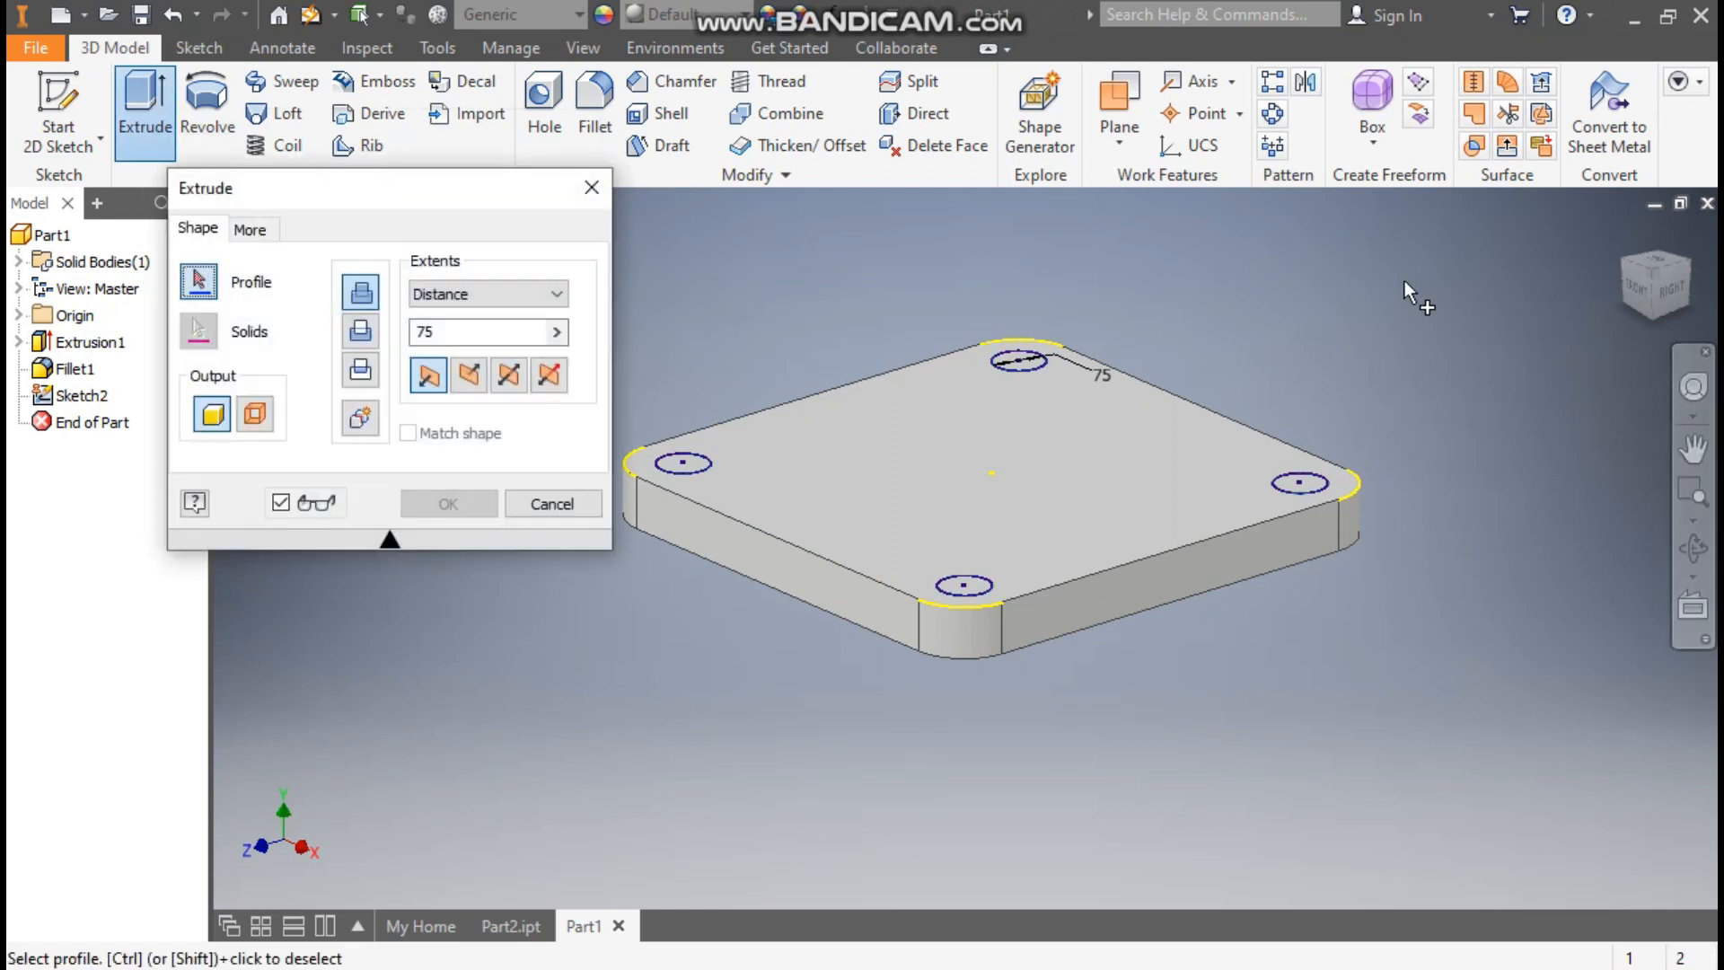
left_click_drag(736, 591, 526, 729)
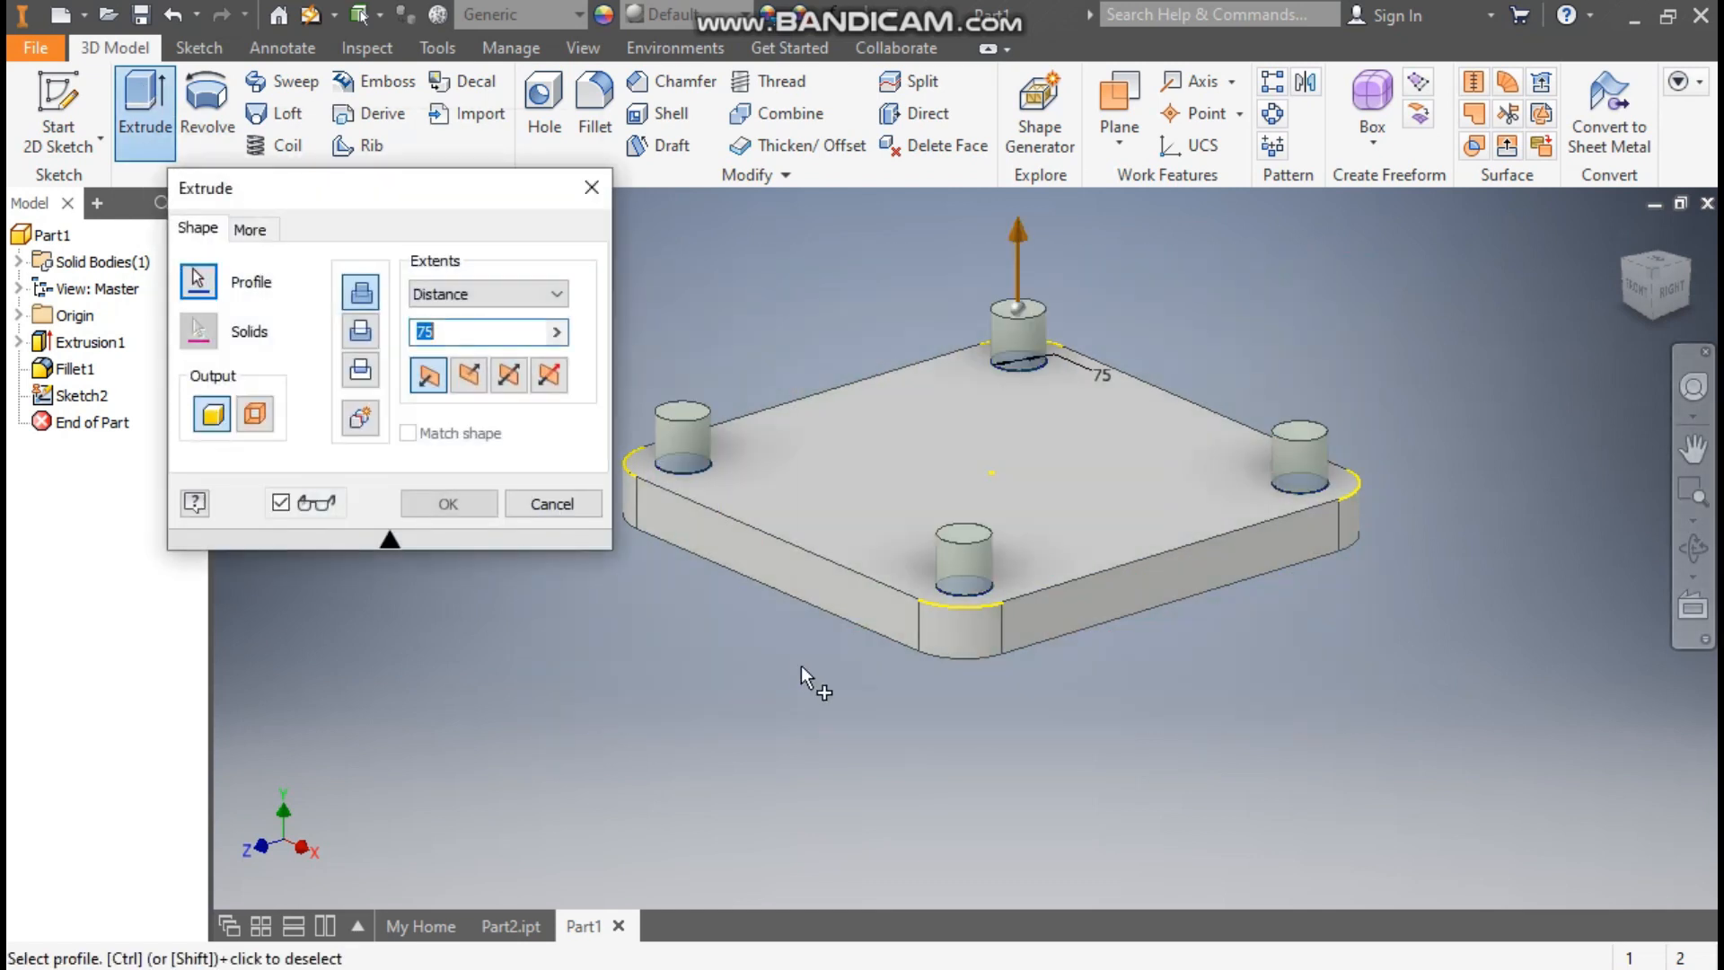
left_click(367, 332)
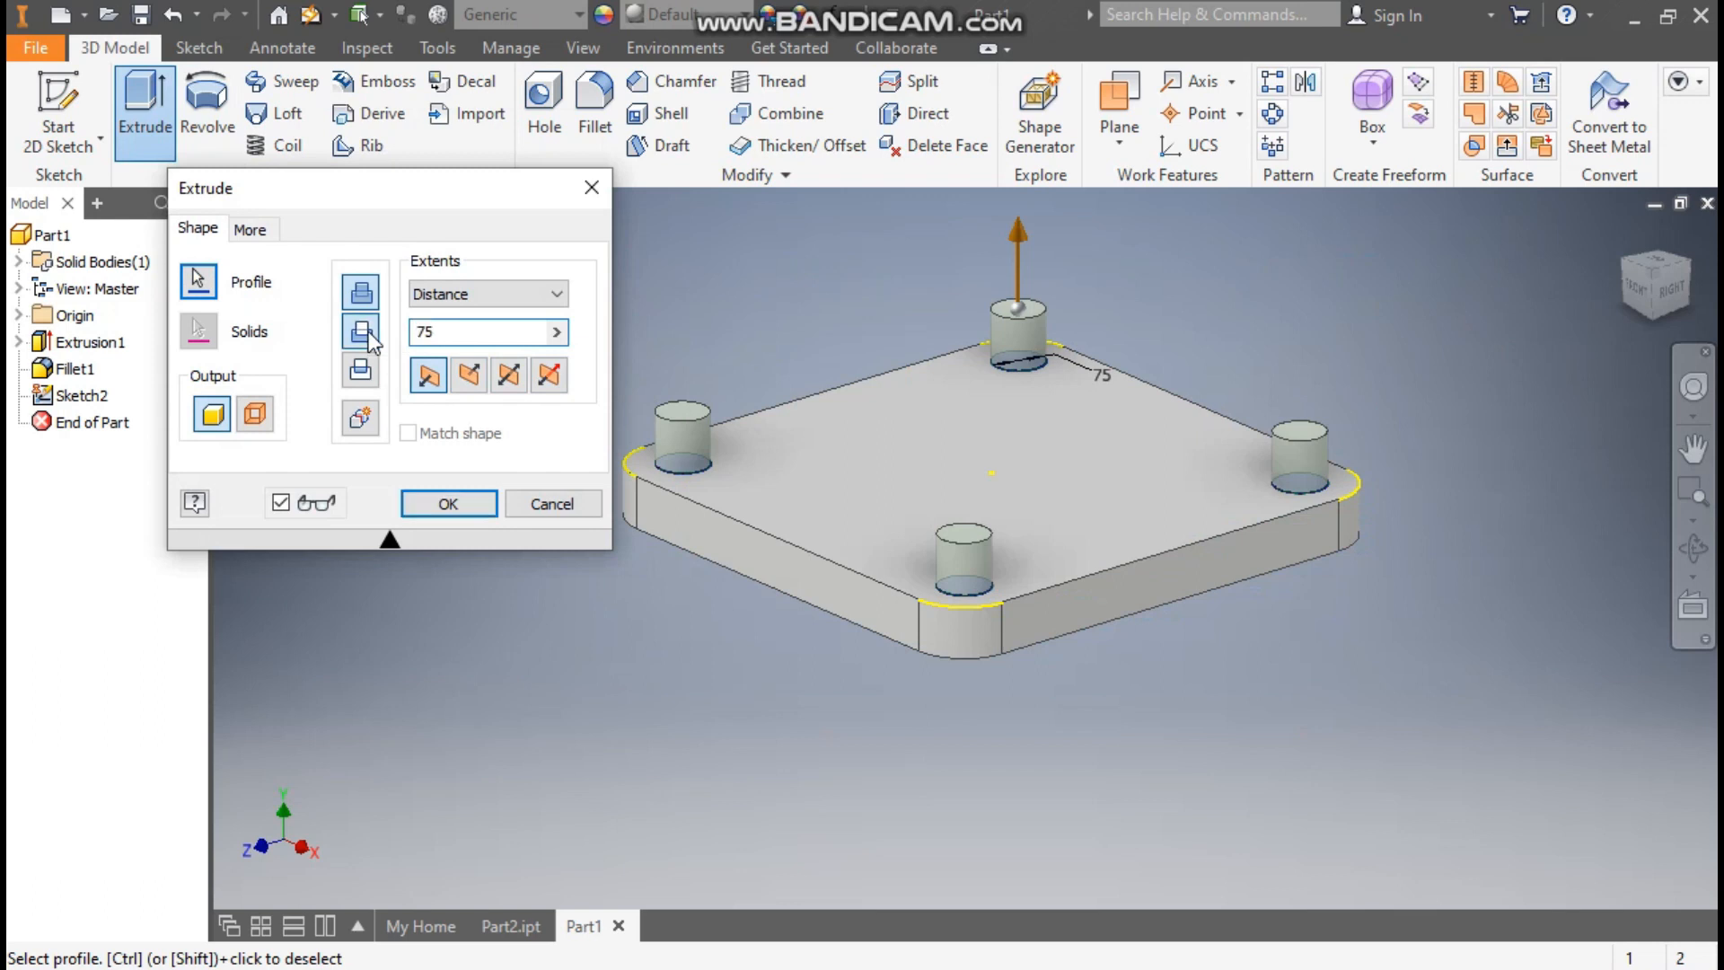
left_click(445, 331)
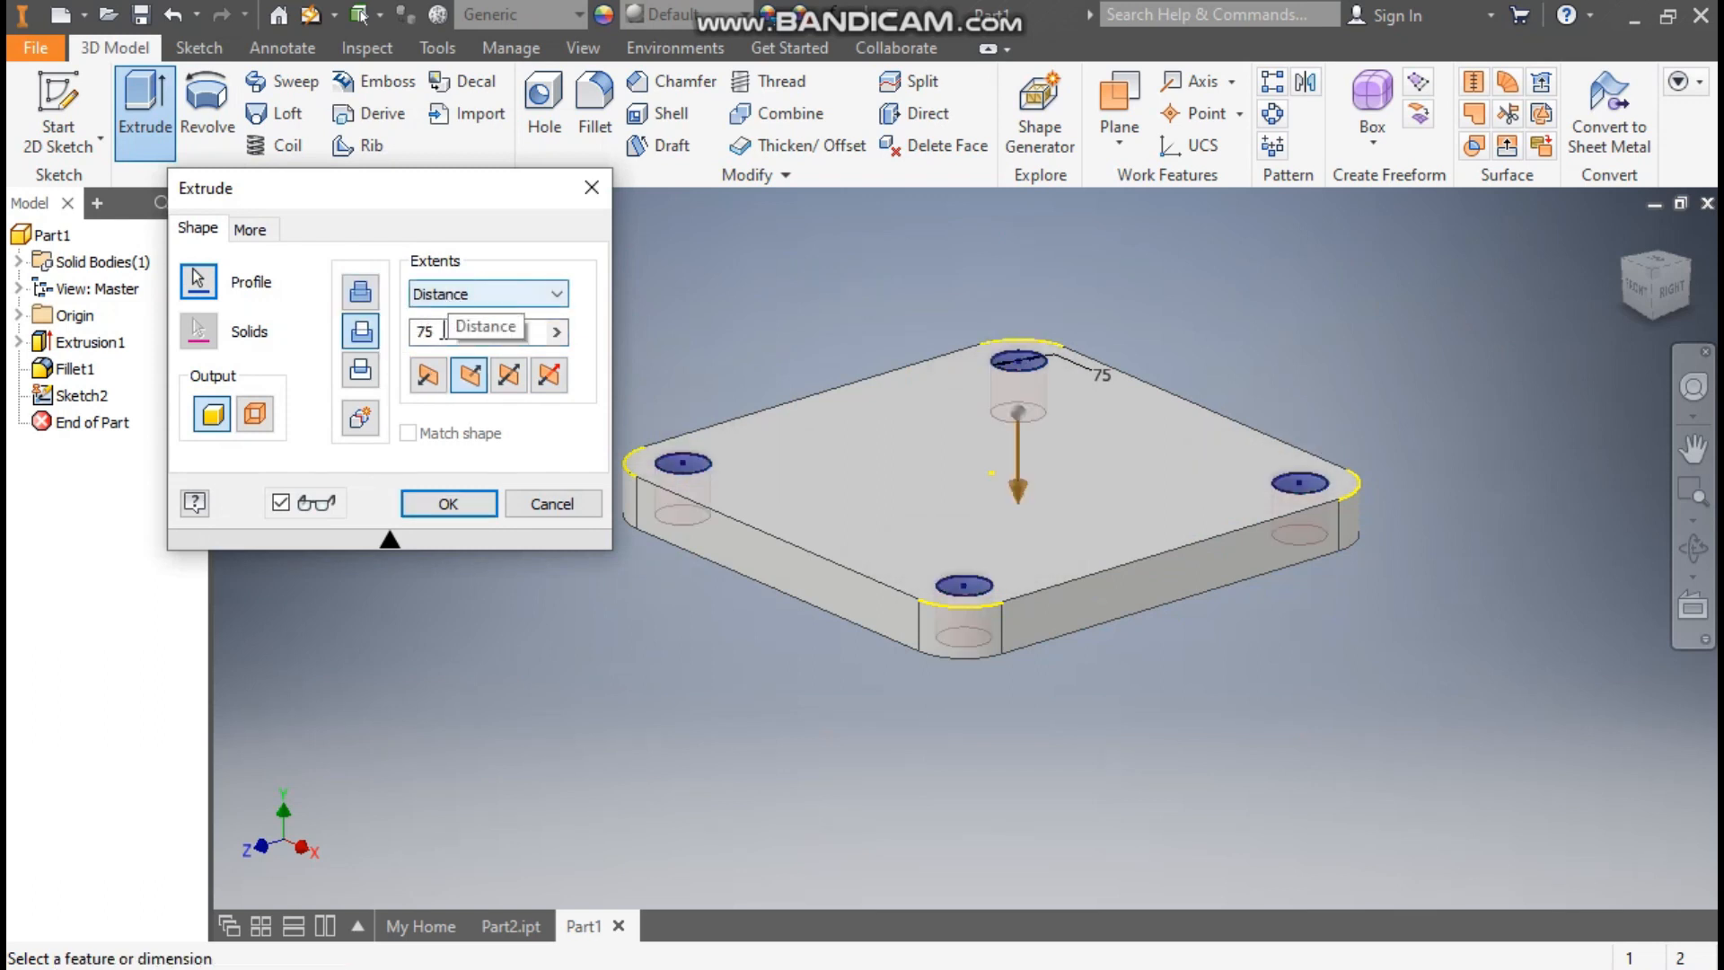
left_click(467, 285)
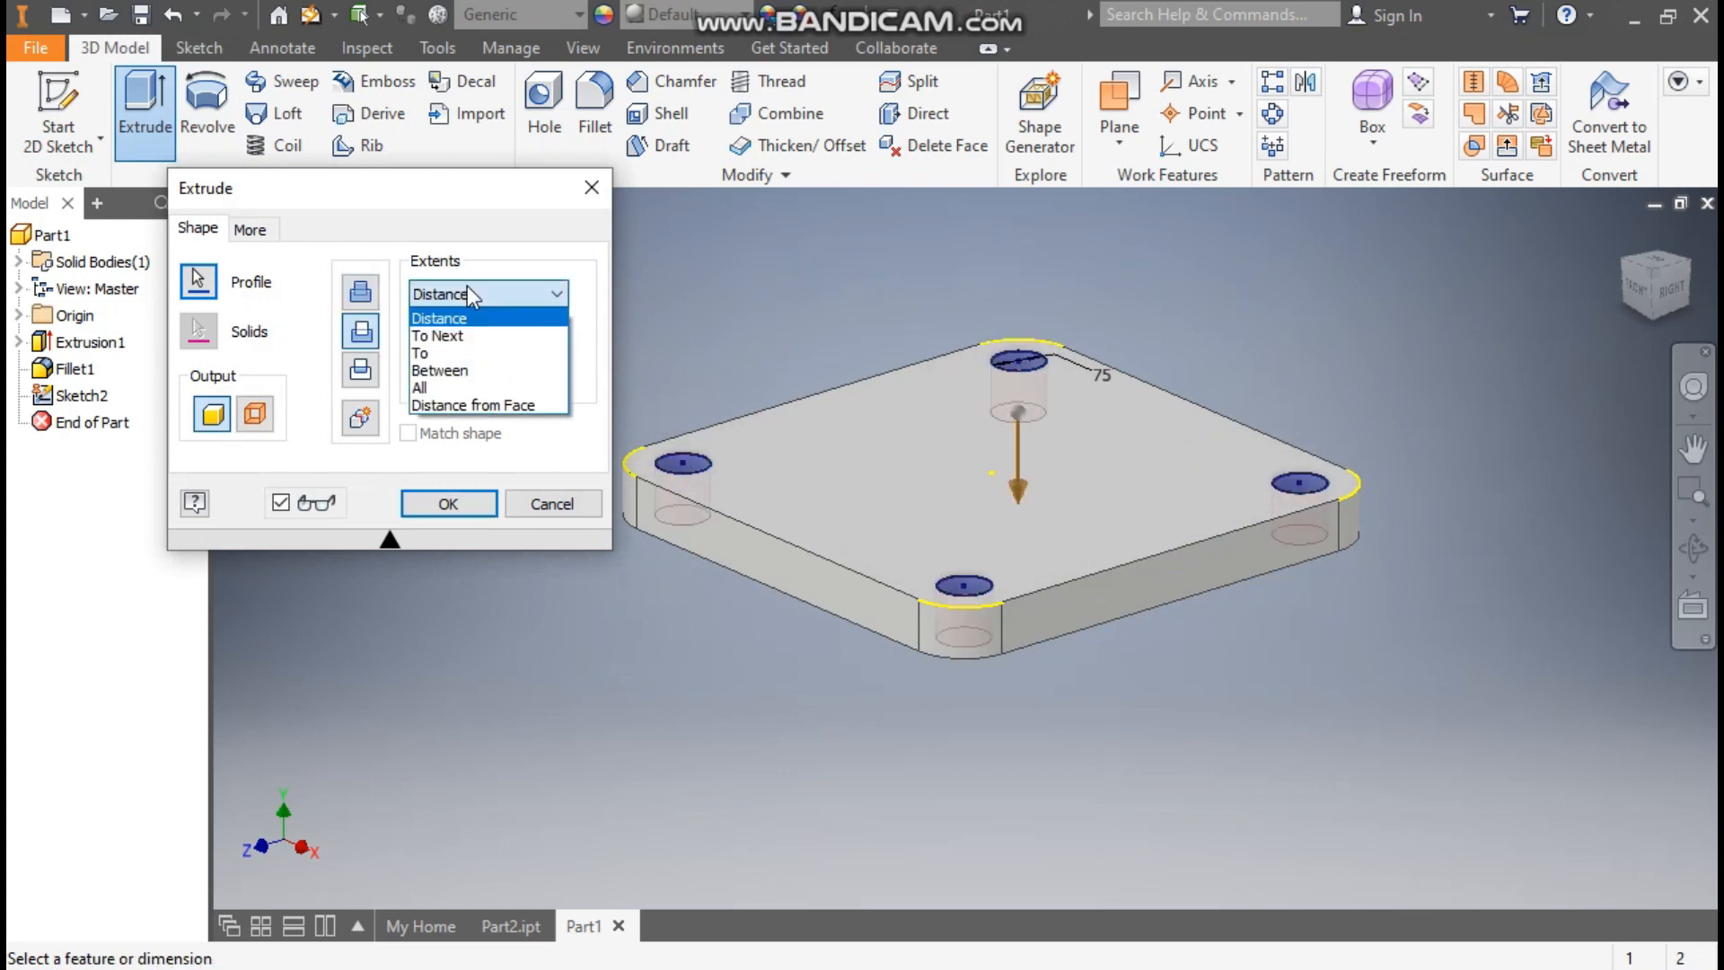
left_click(446, 387)
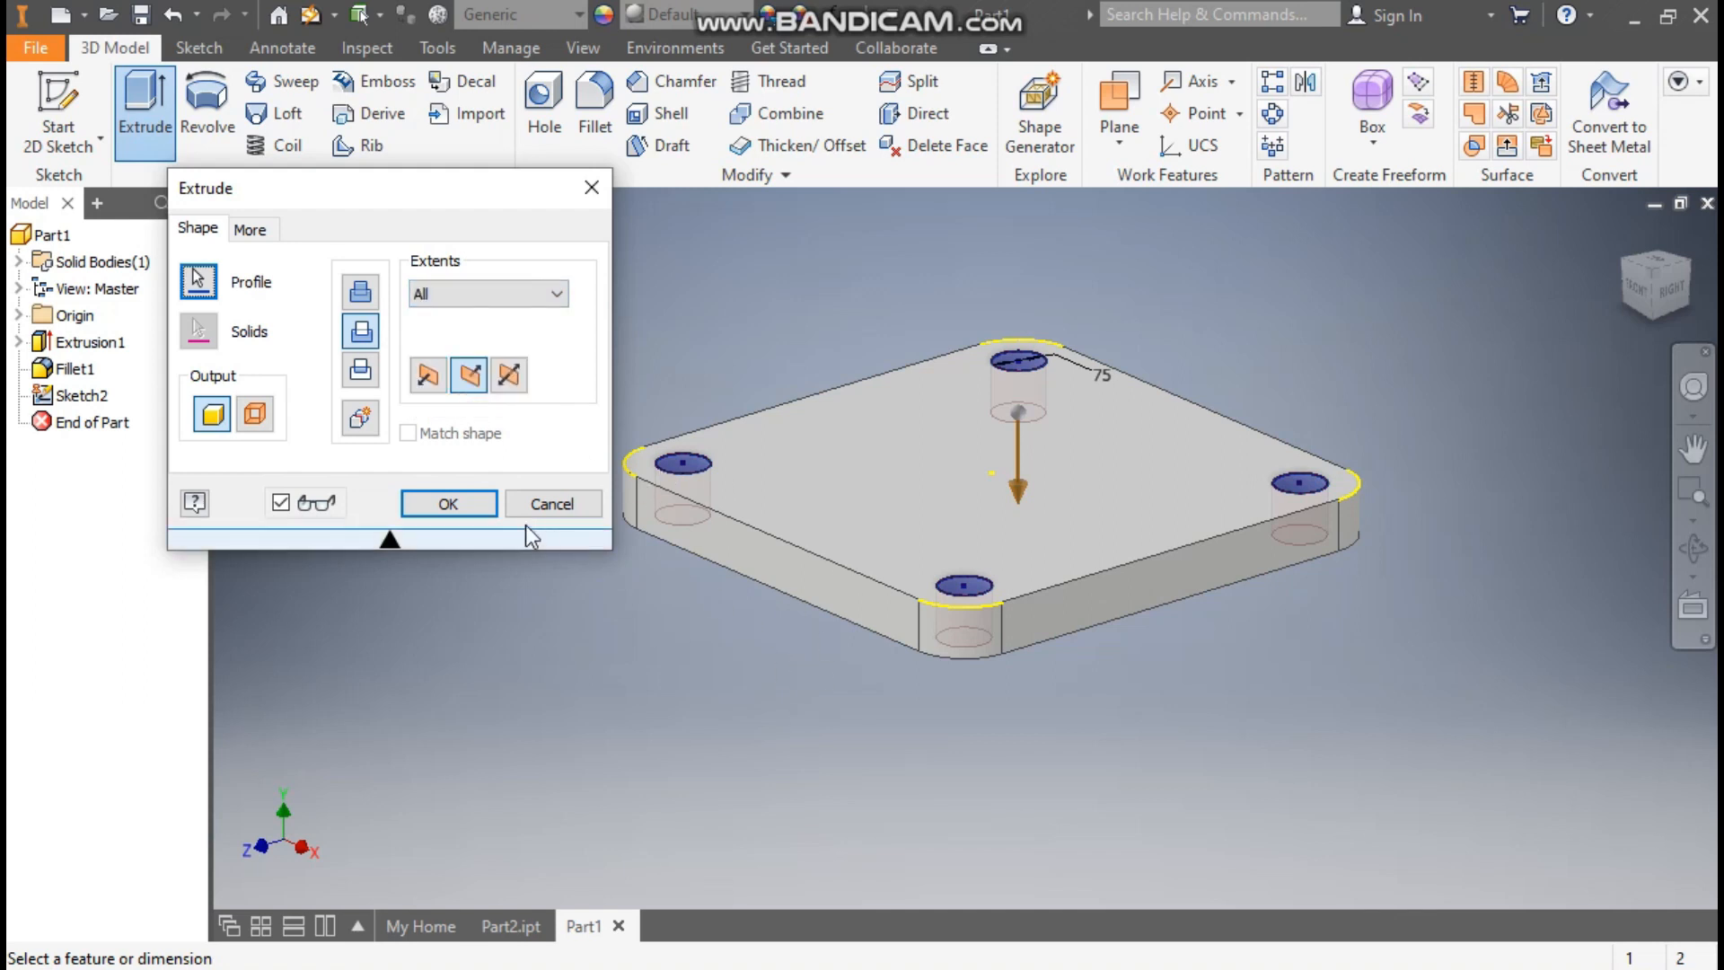
left_click(449, 503)
Step: Sketch a 500 mm diameter circle centered on the origin on the base plate's top face and finish the sketch
middle_click_drag(961, 551, 987, 590, "shift")
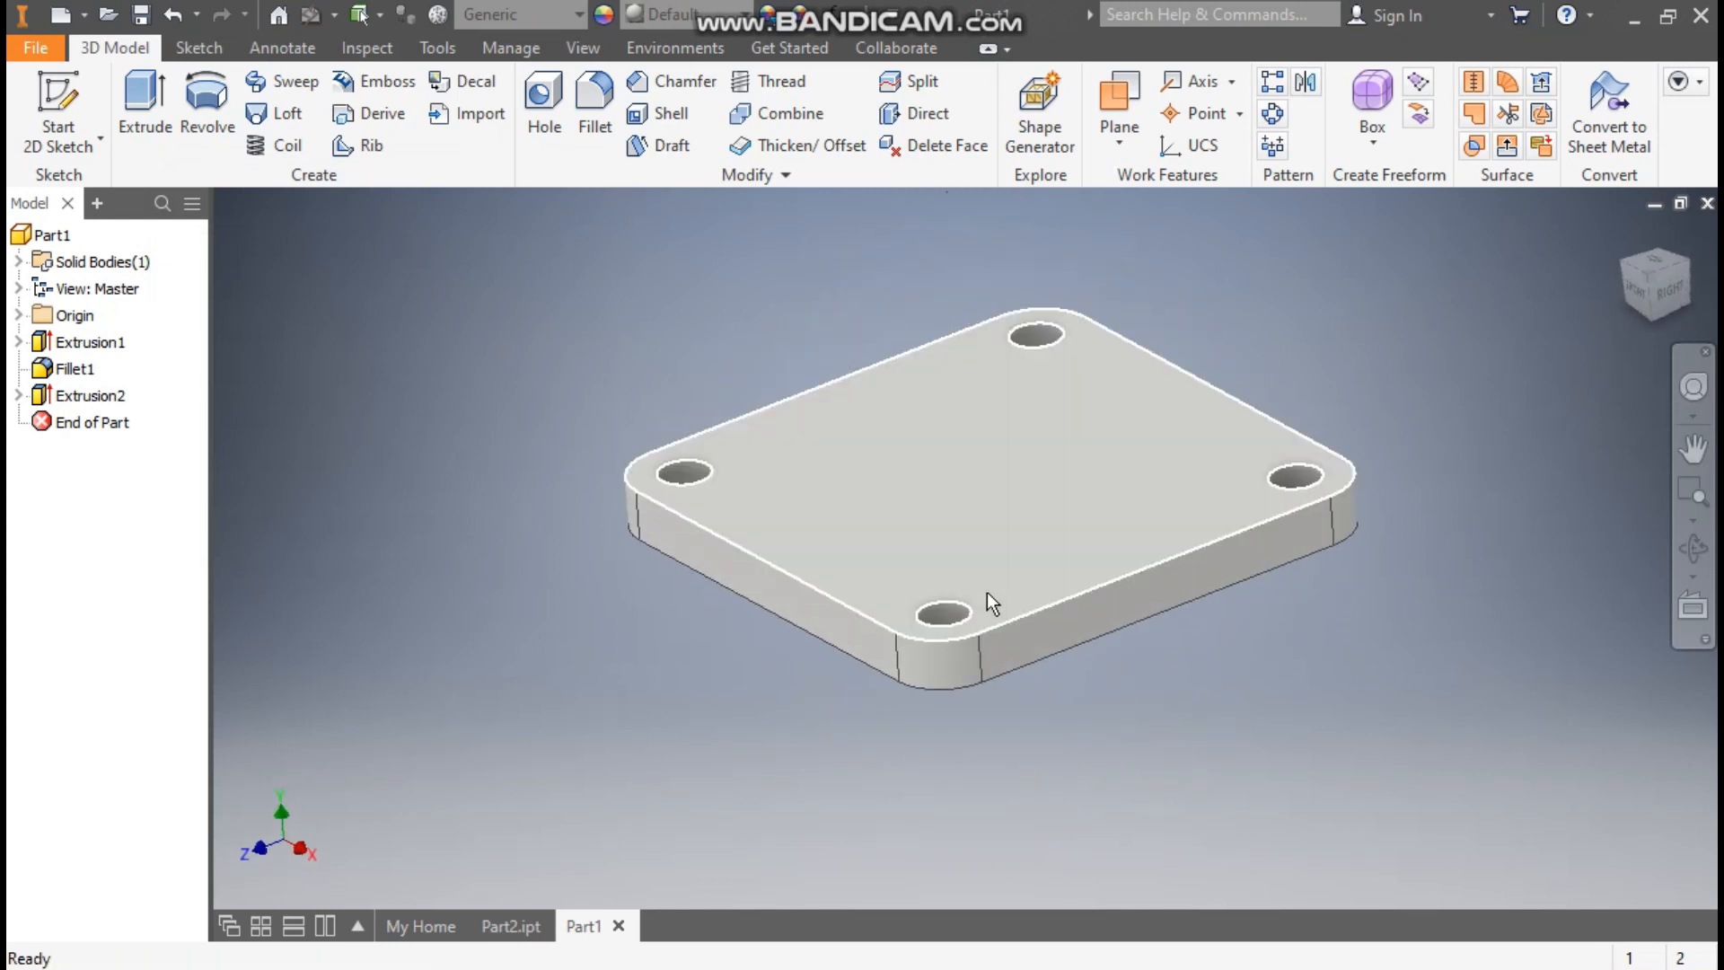
left_click(1622, 233)
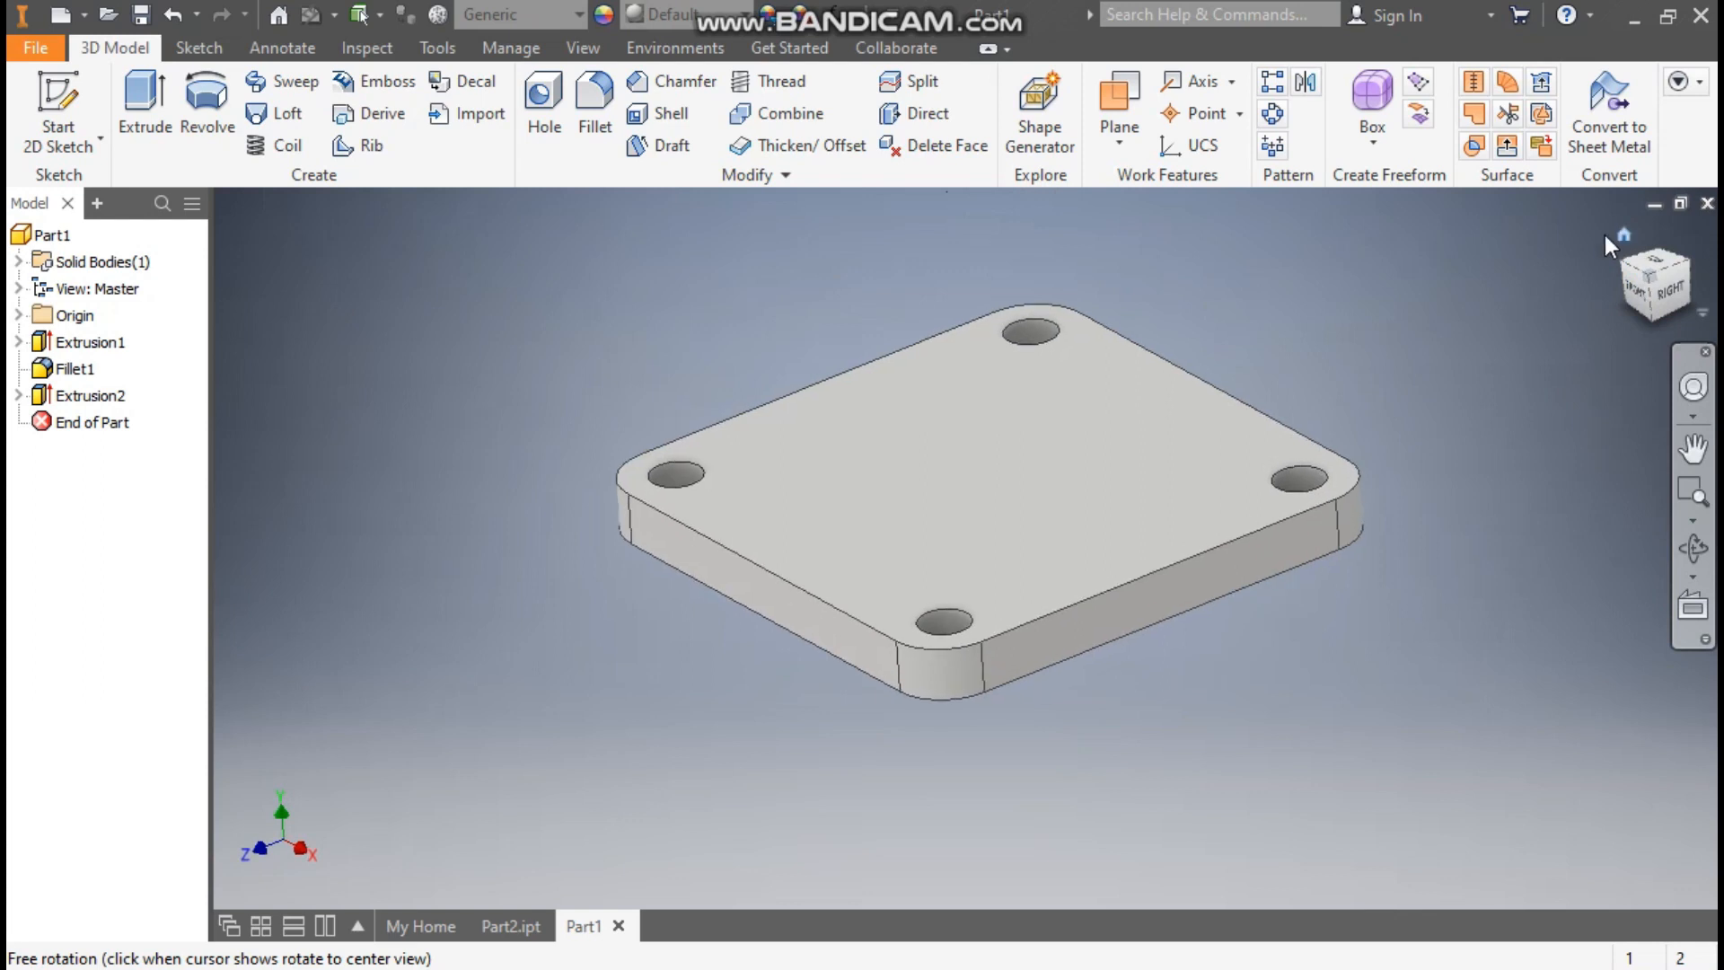
left_click(996, 487)
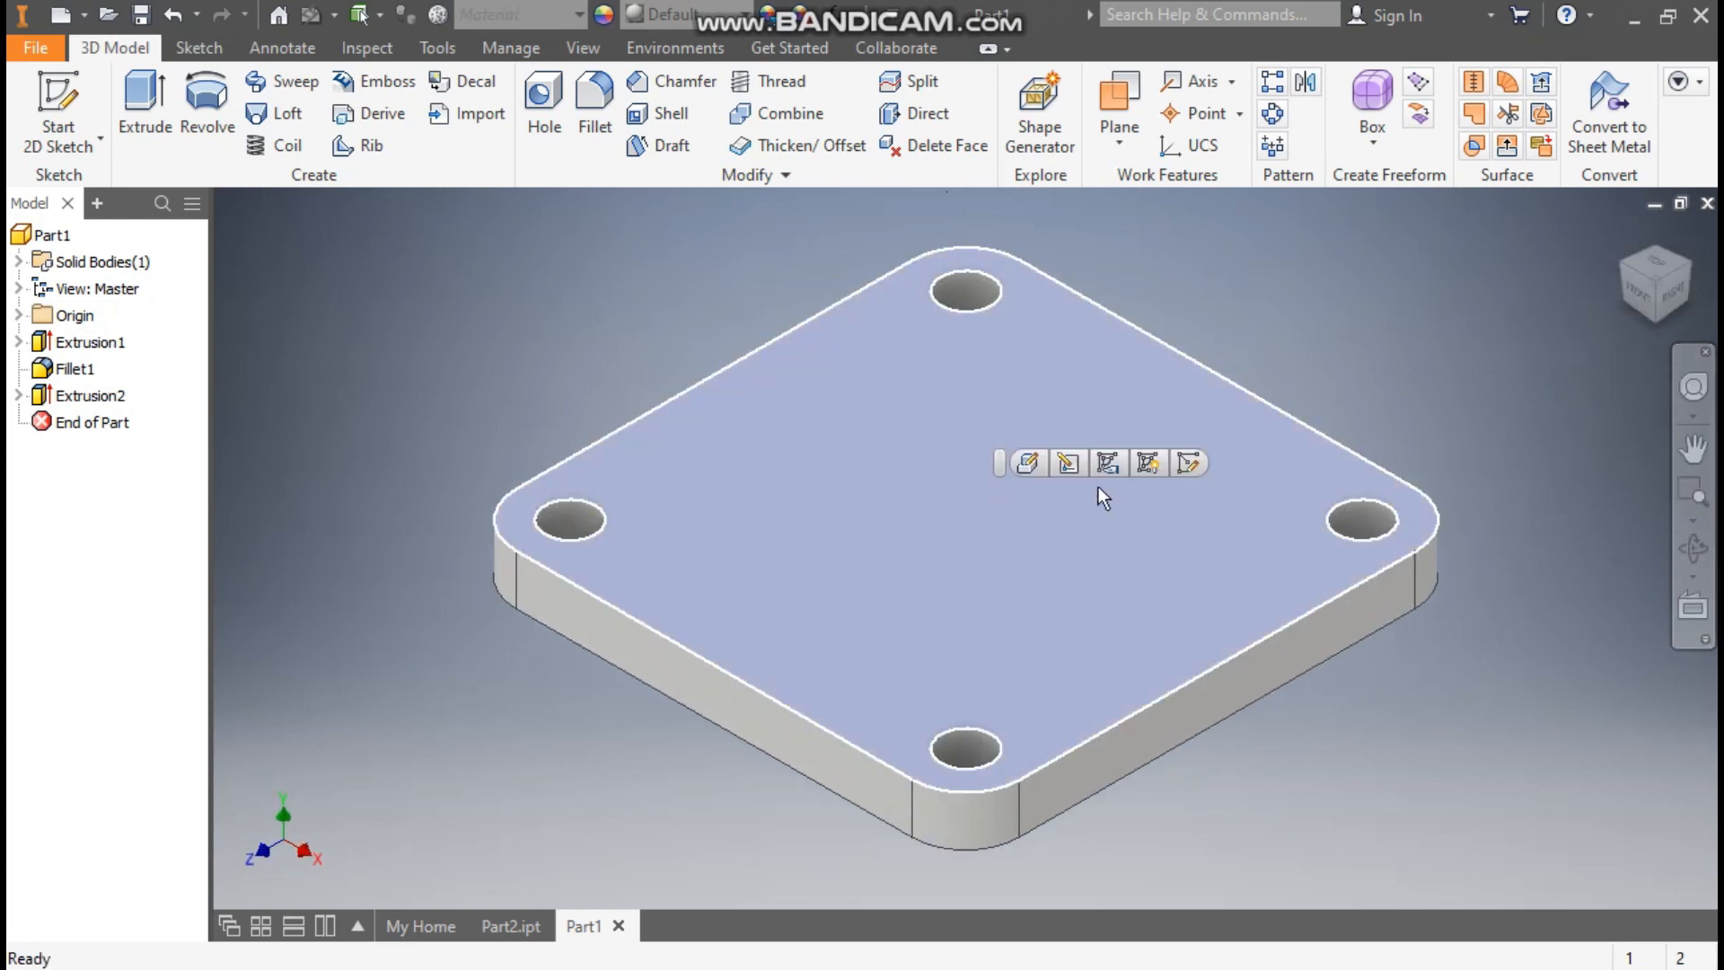
left_click(1188, 463)
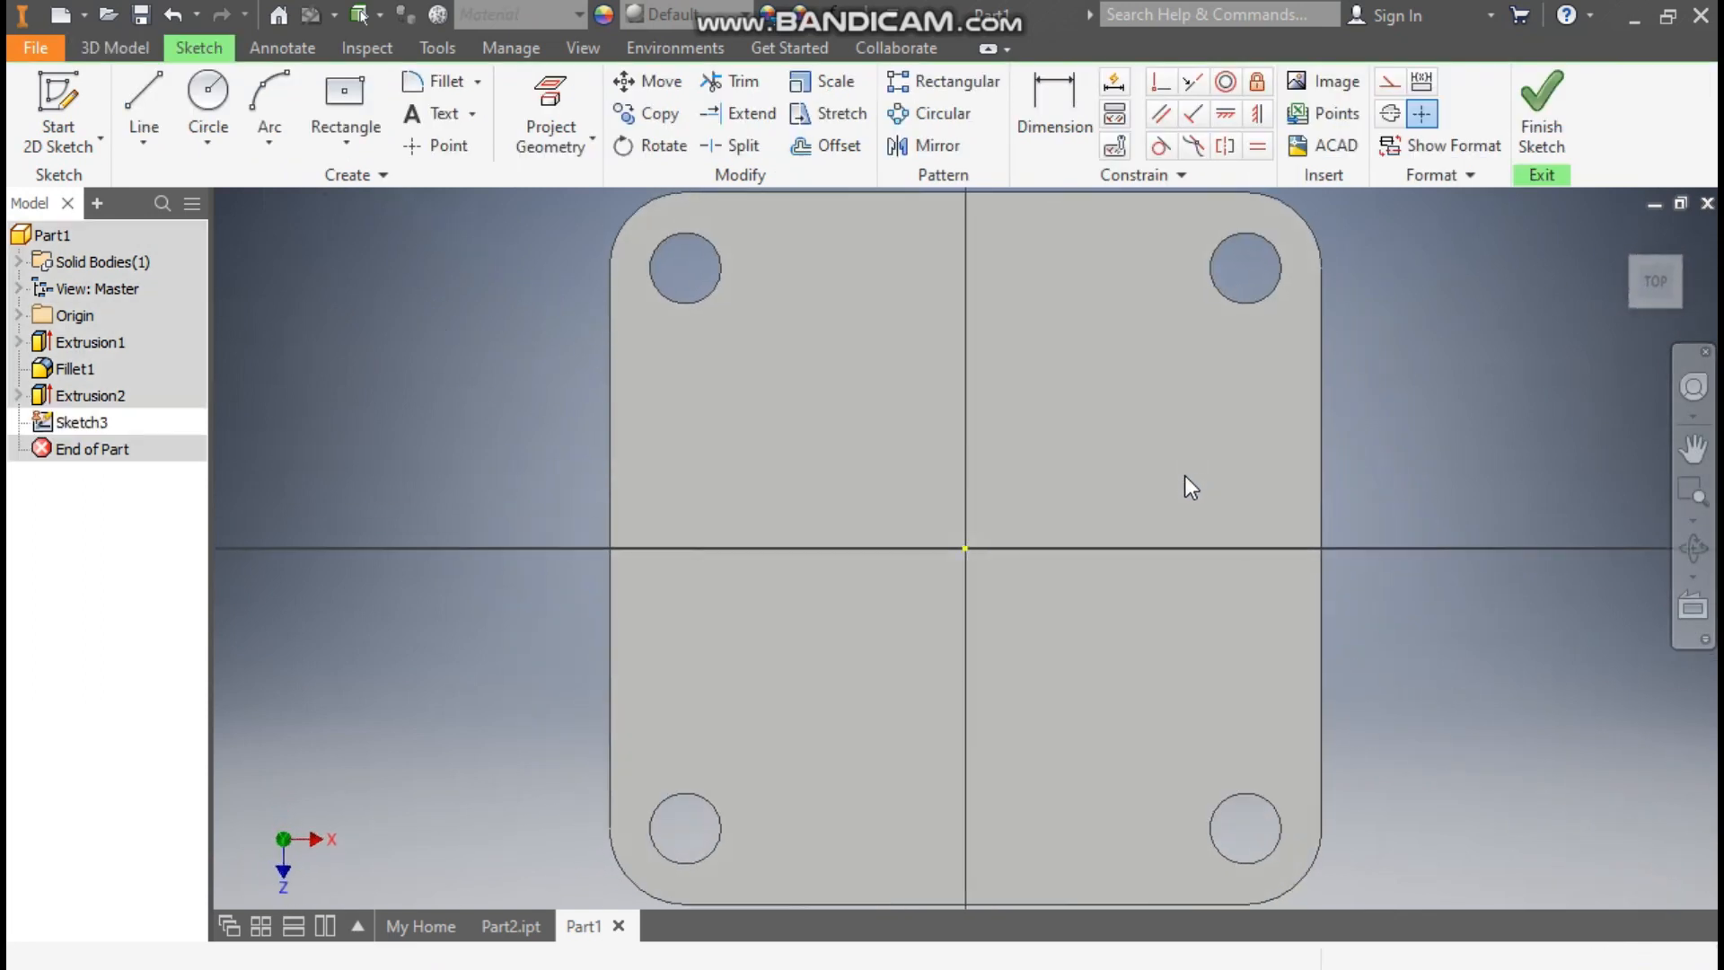
left_click(207, 101)
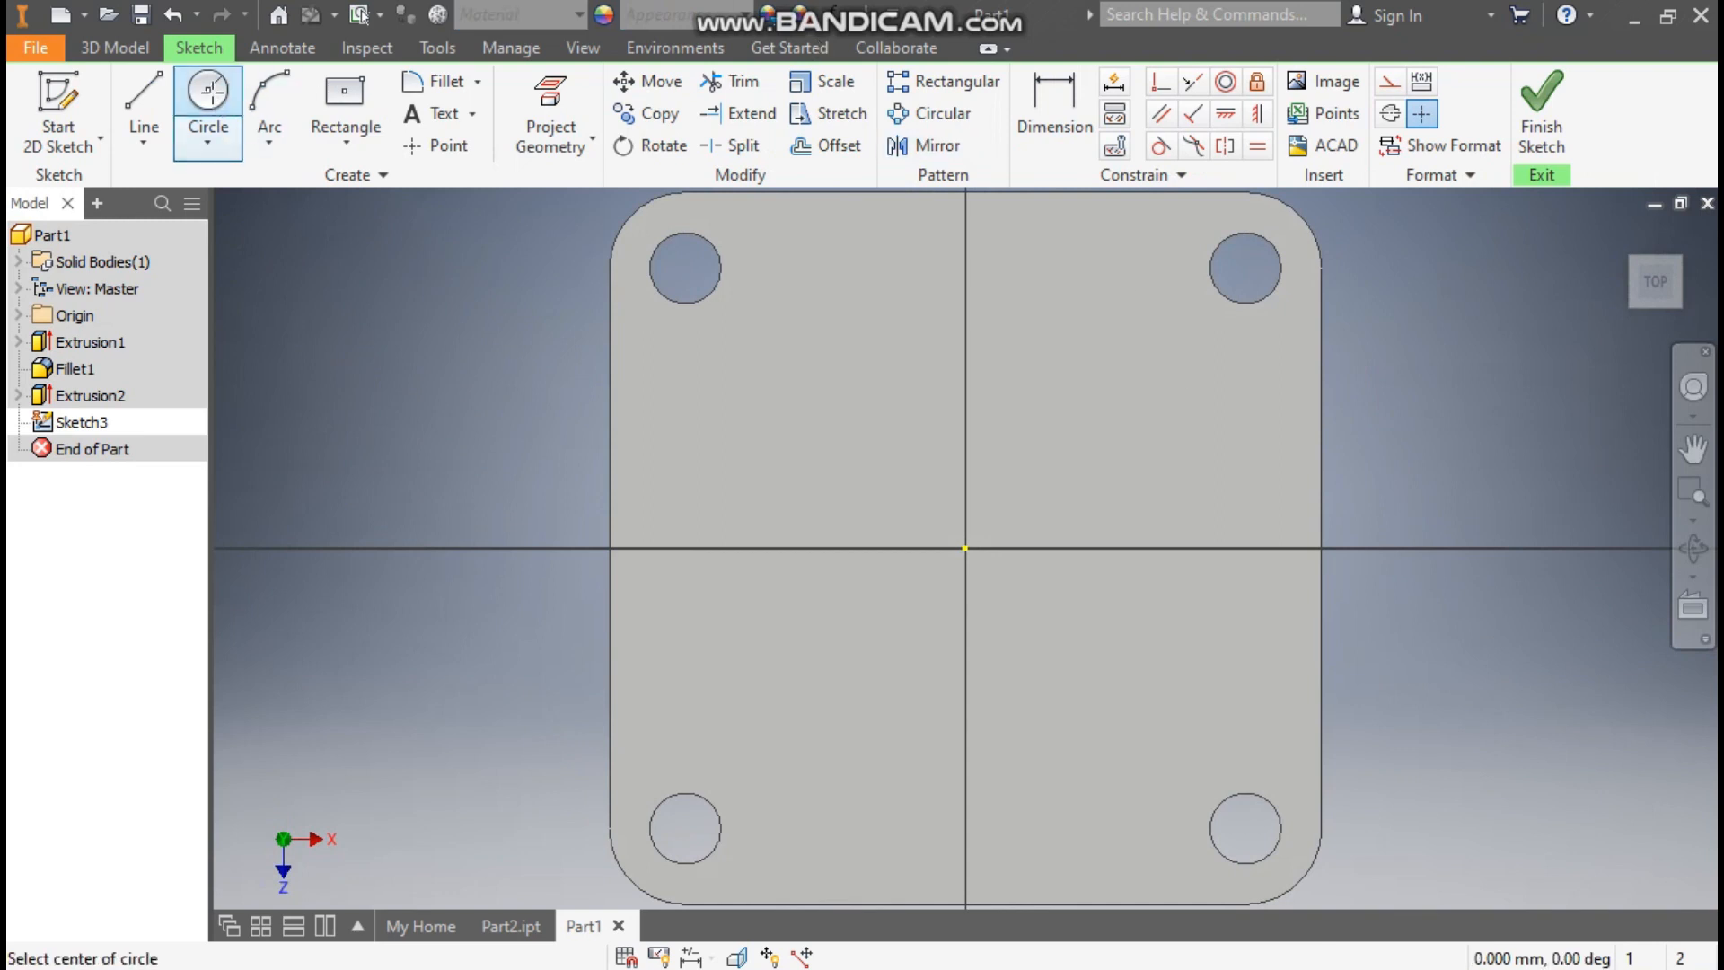
left_click(962, 546)
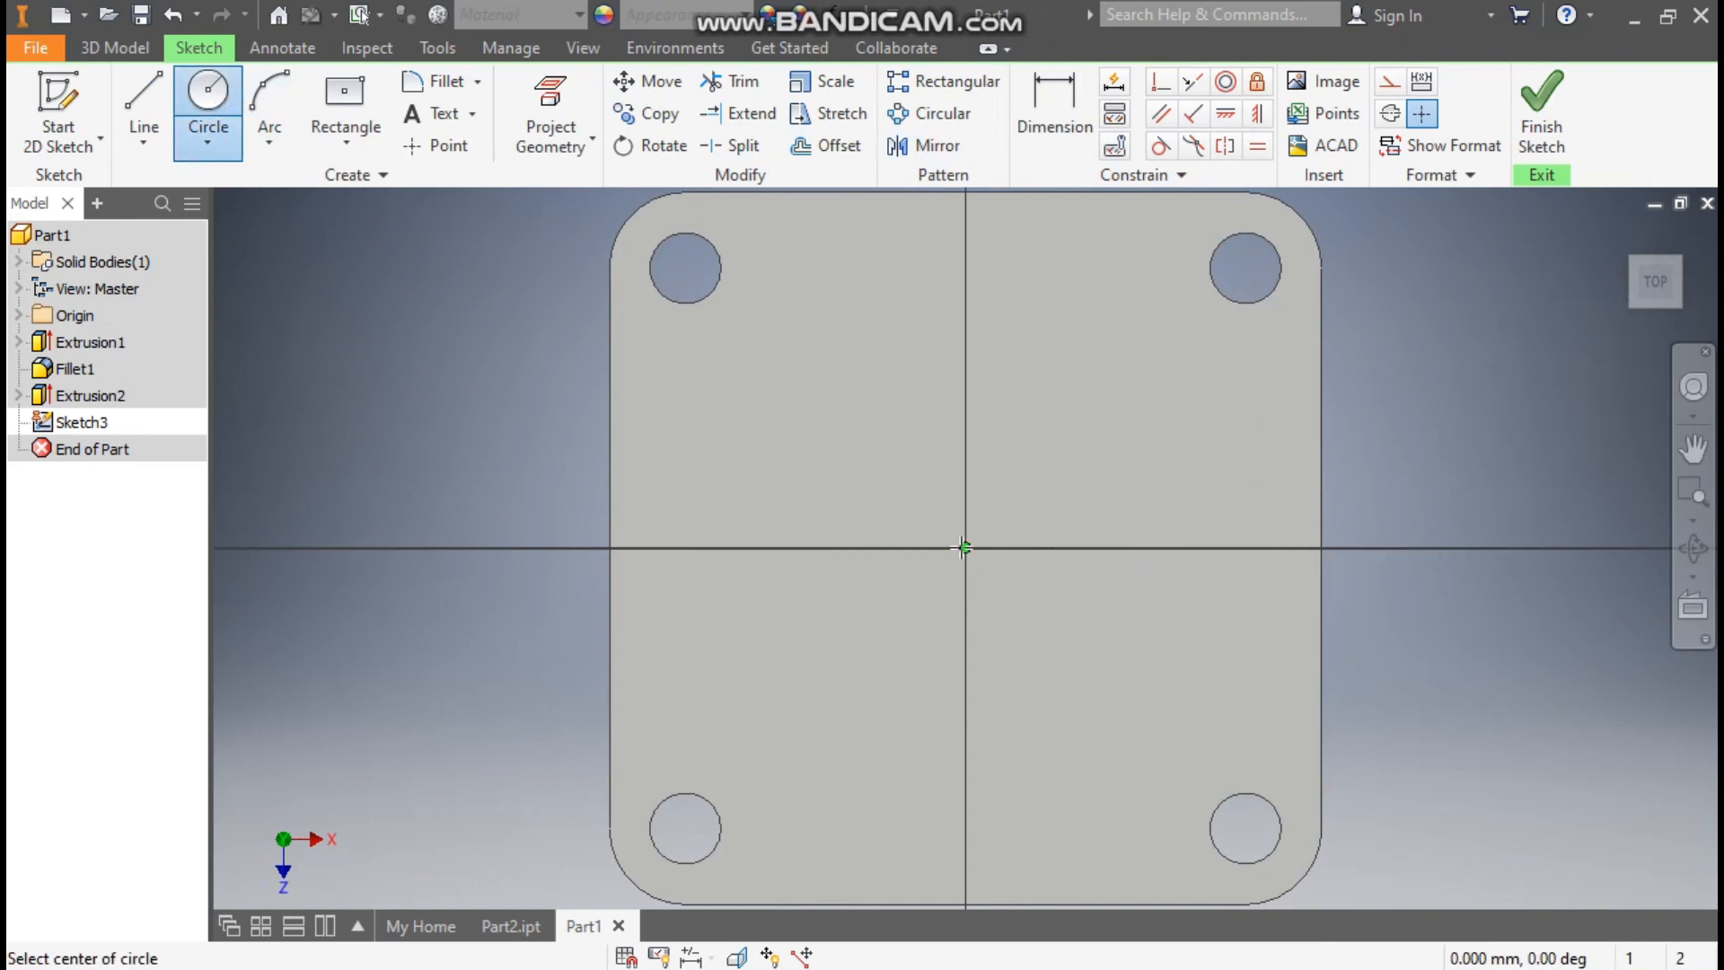
type("500")
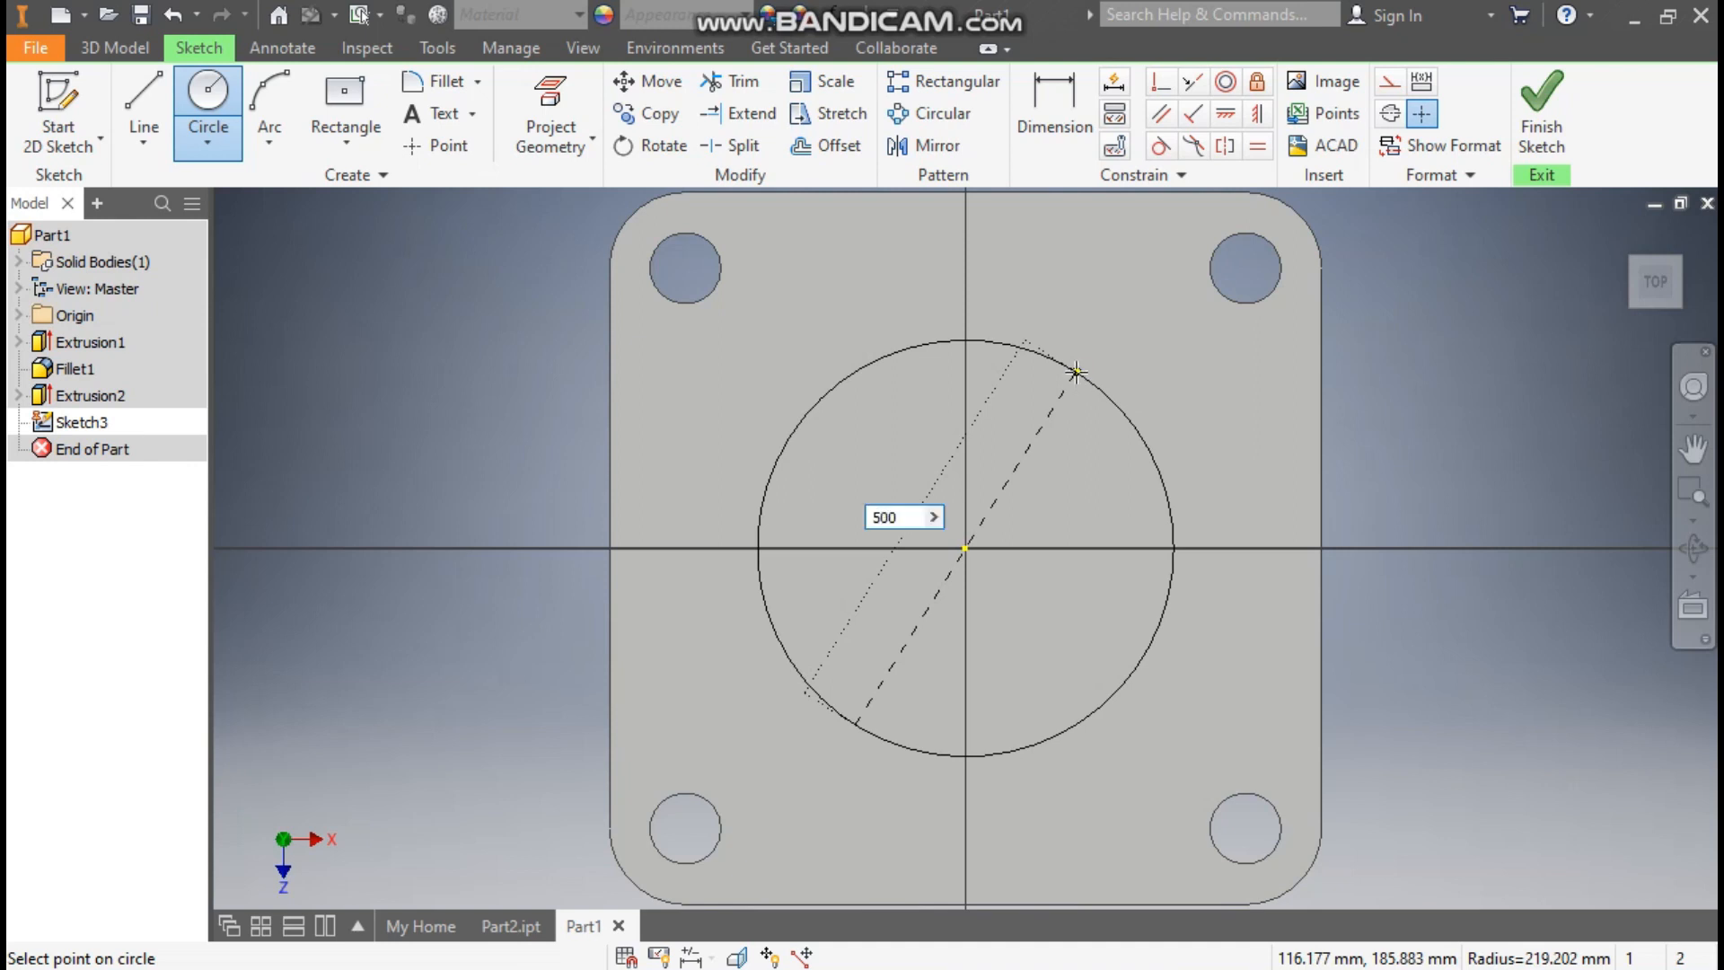
key("Return")
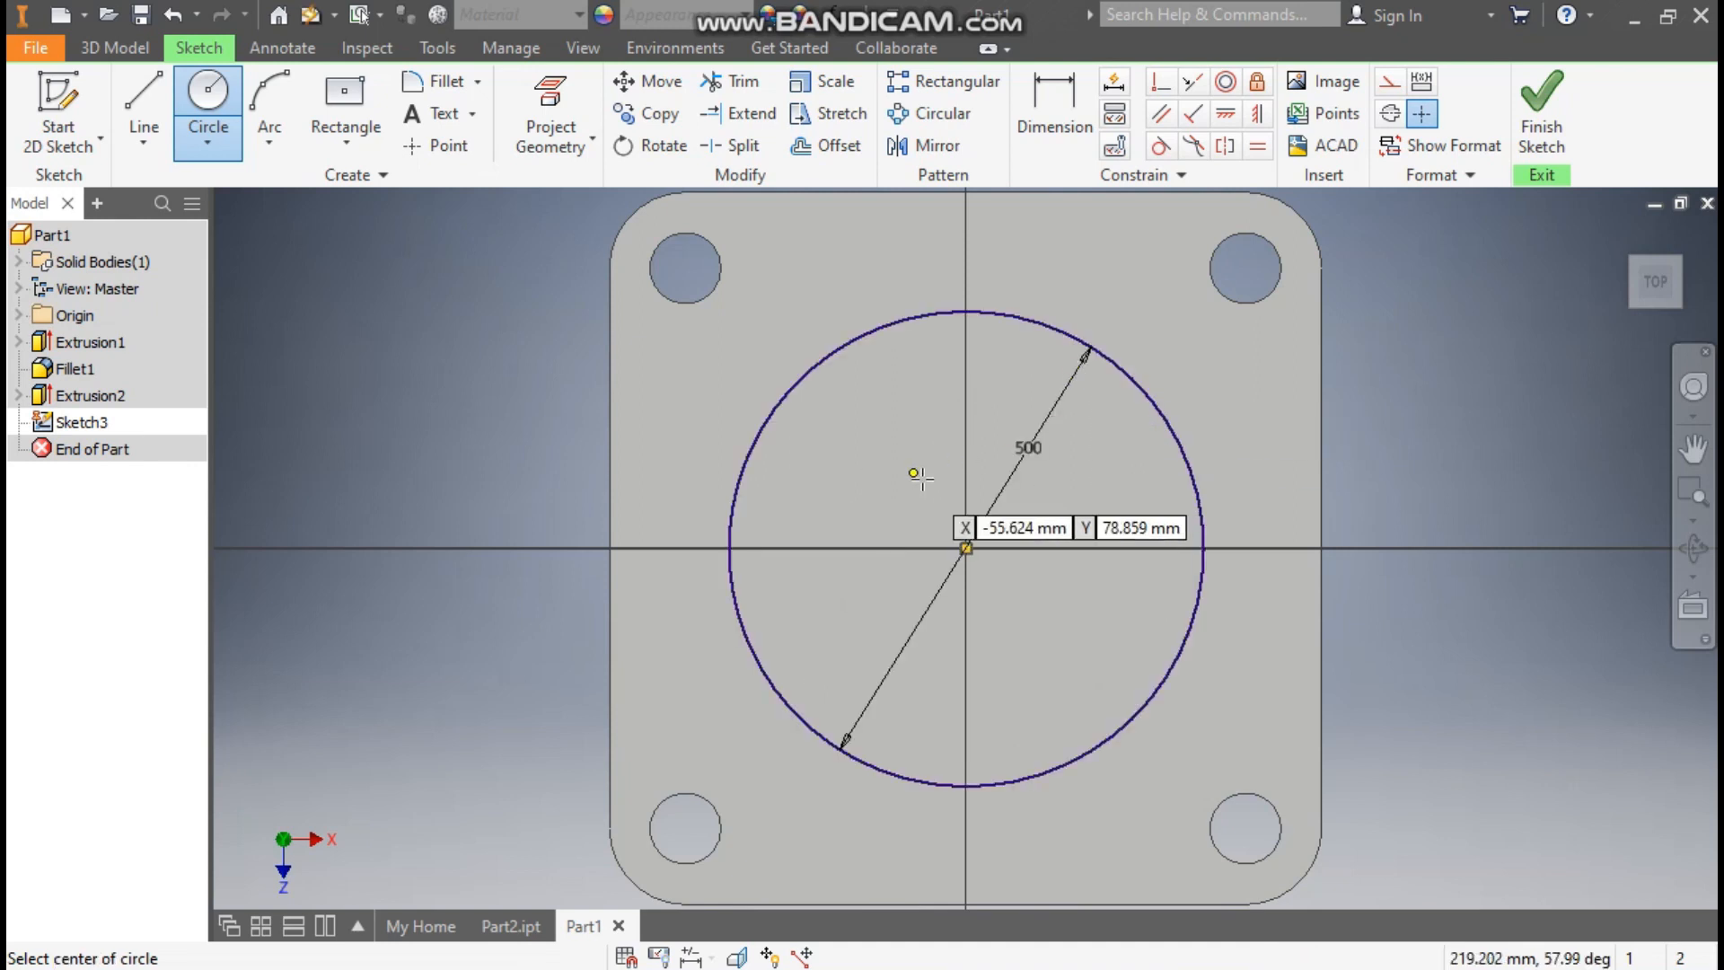
left_click(1541, 108)
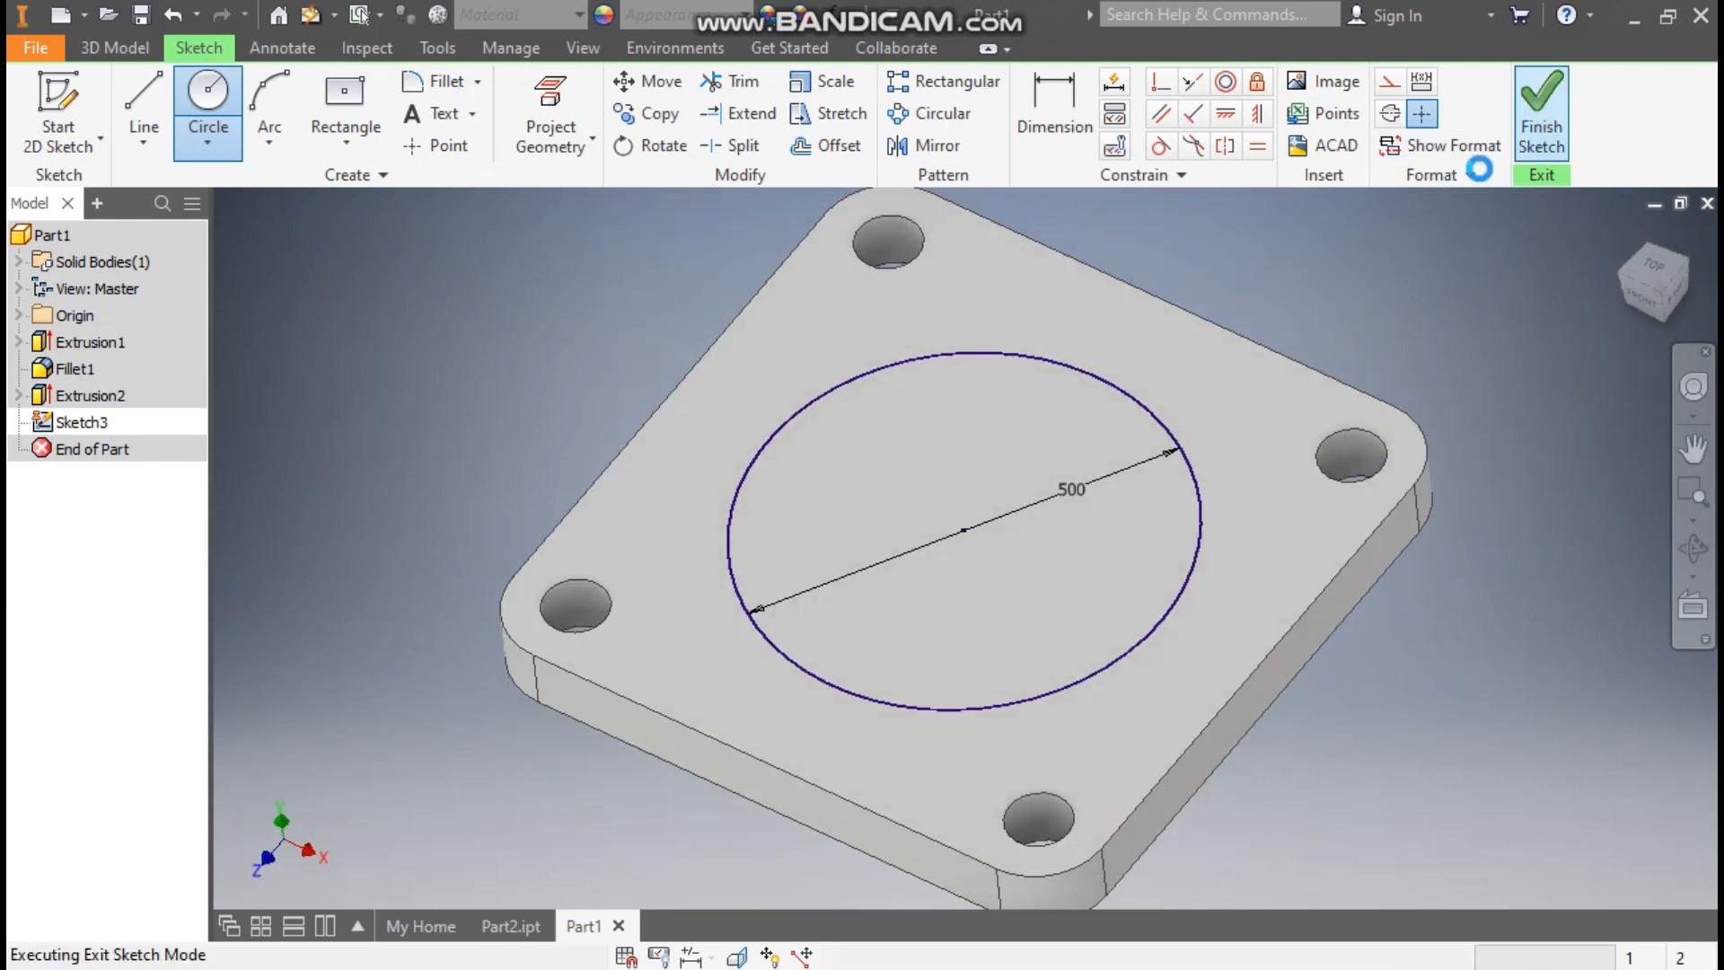
Step: Extrude the central circle 500 mm upward from the plate as a joined cylinder
scroll(1154, 443, "down", 3)
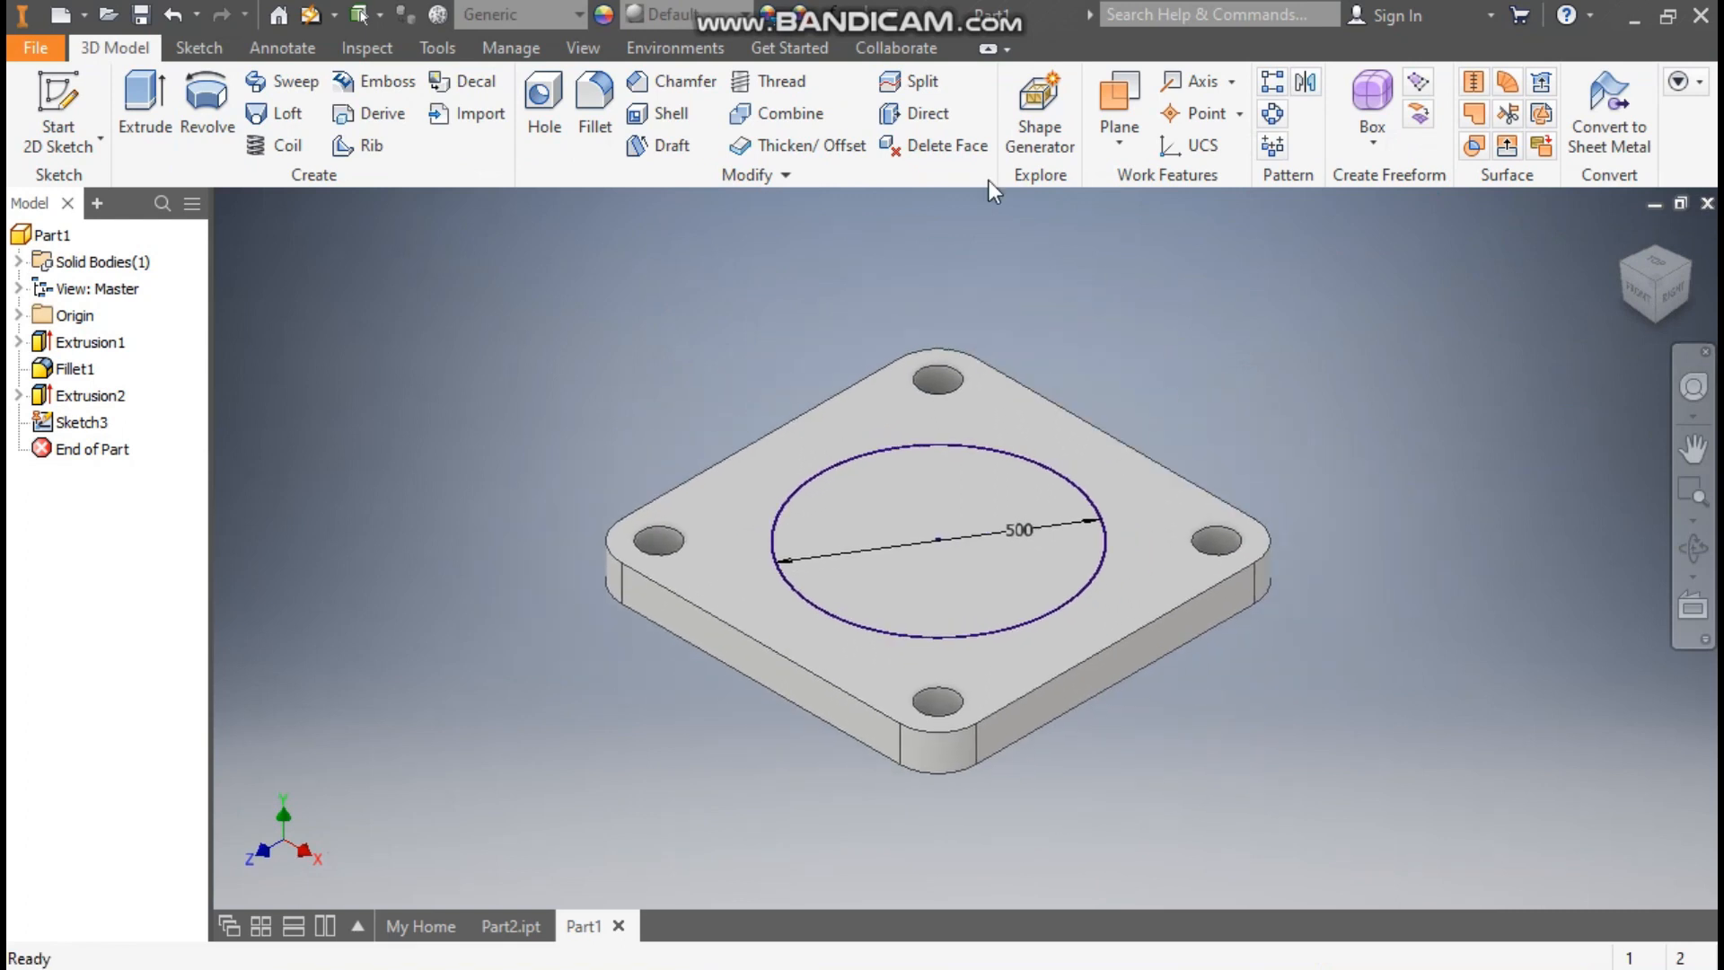
left_click(128, 95)
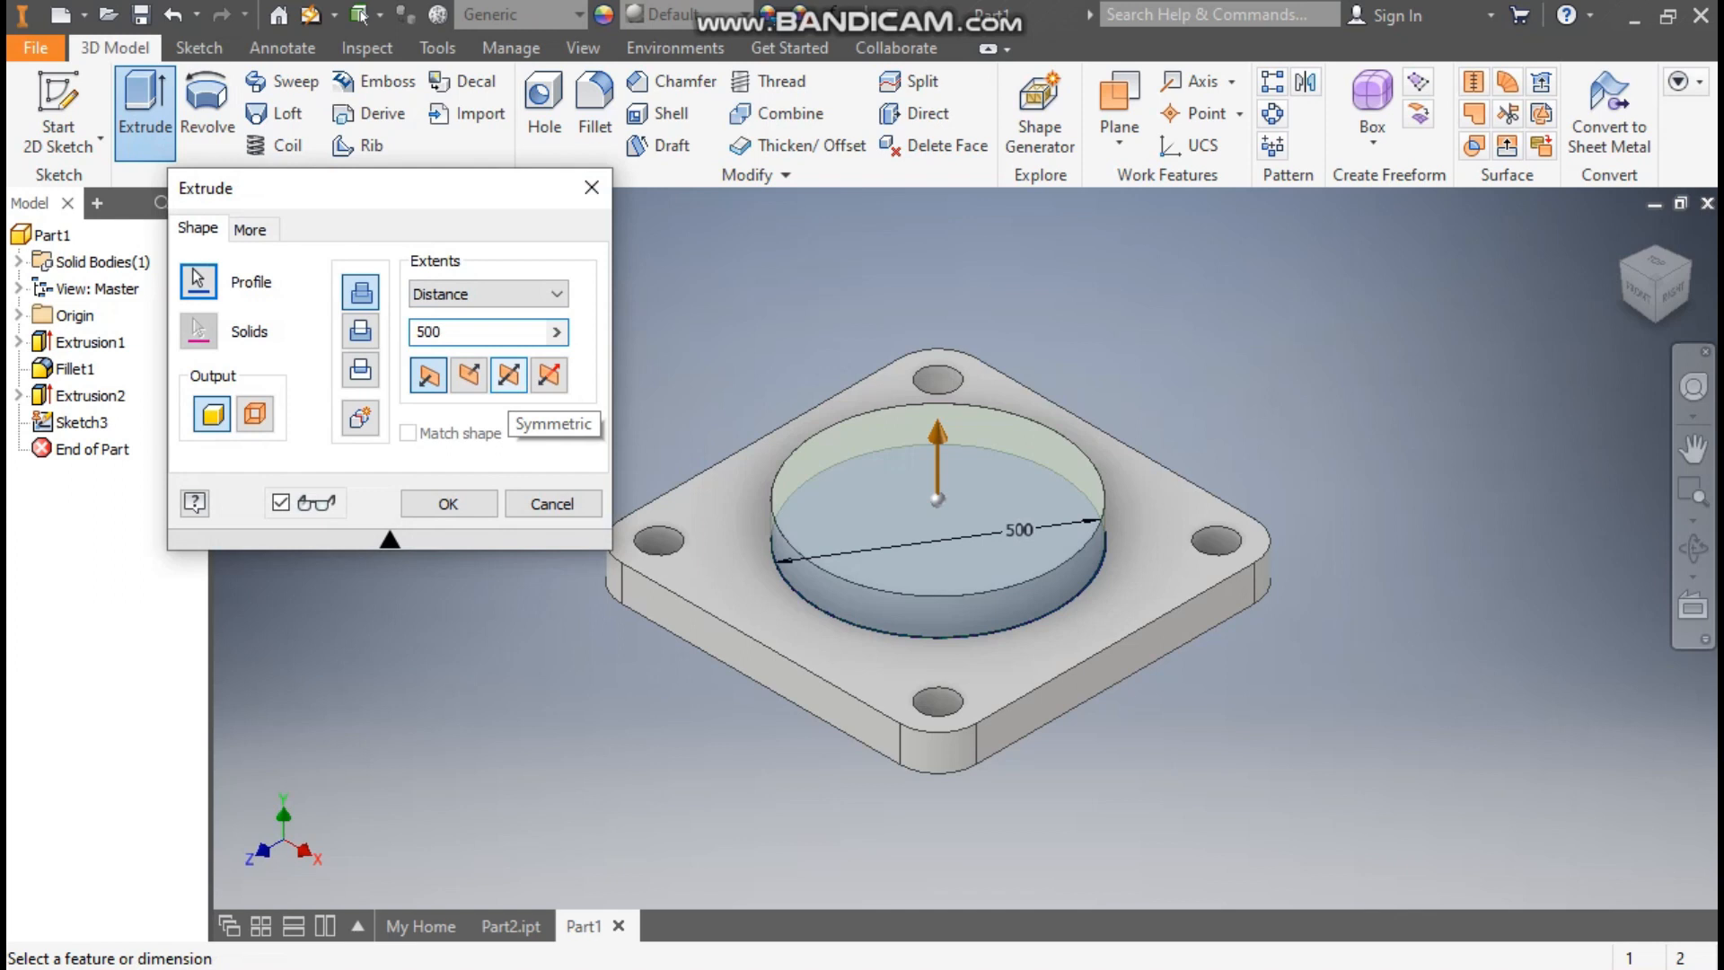
left_click(448, 505)
scroll(1241, 391, "down", 2)
middle_click_drag(1240, 391, 1203, 472)
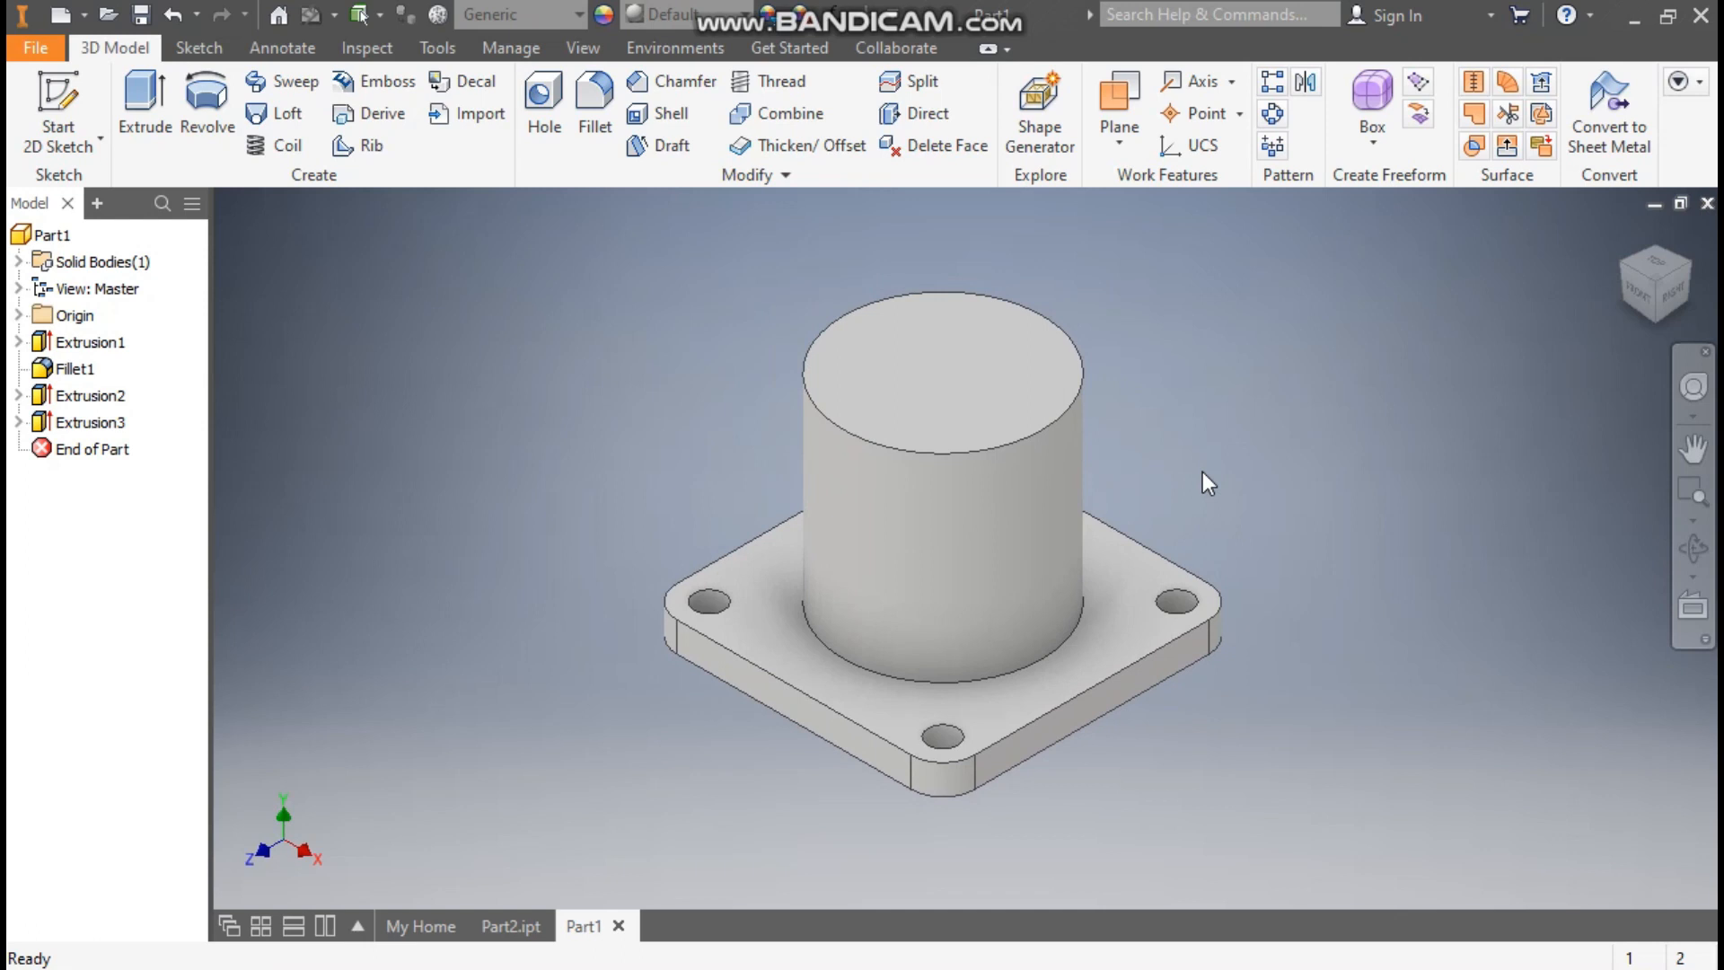
Step: Check the finished model in Part2.ipt and add a work plane in Part1 offset -100 mm from the cylinder's top face
left_click(510, 925)
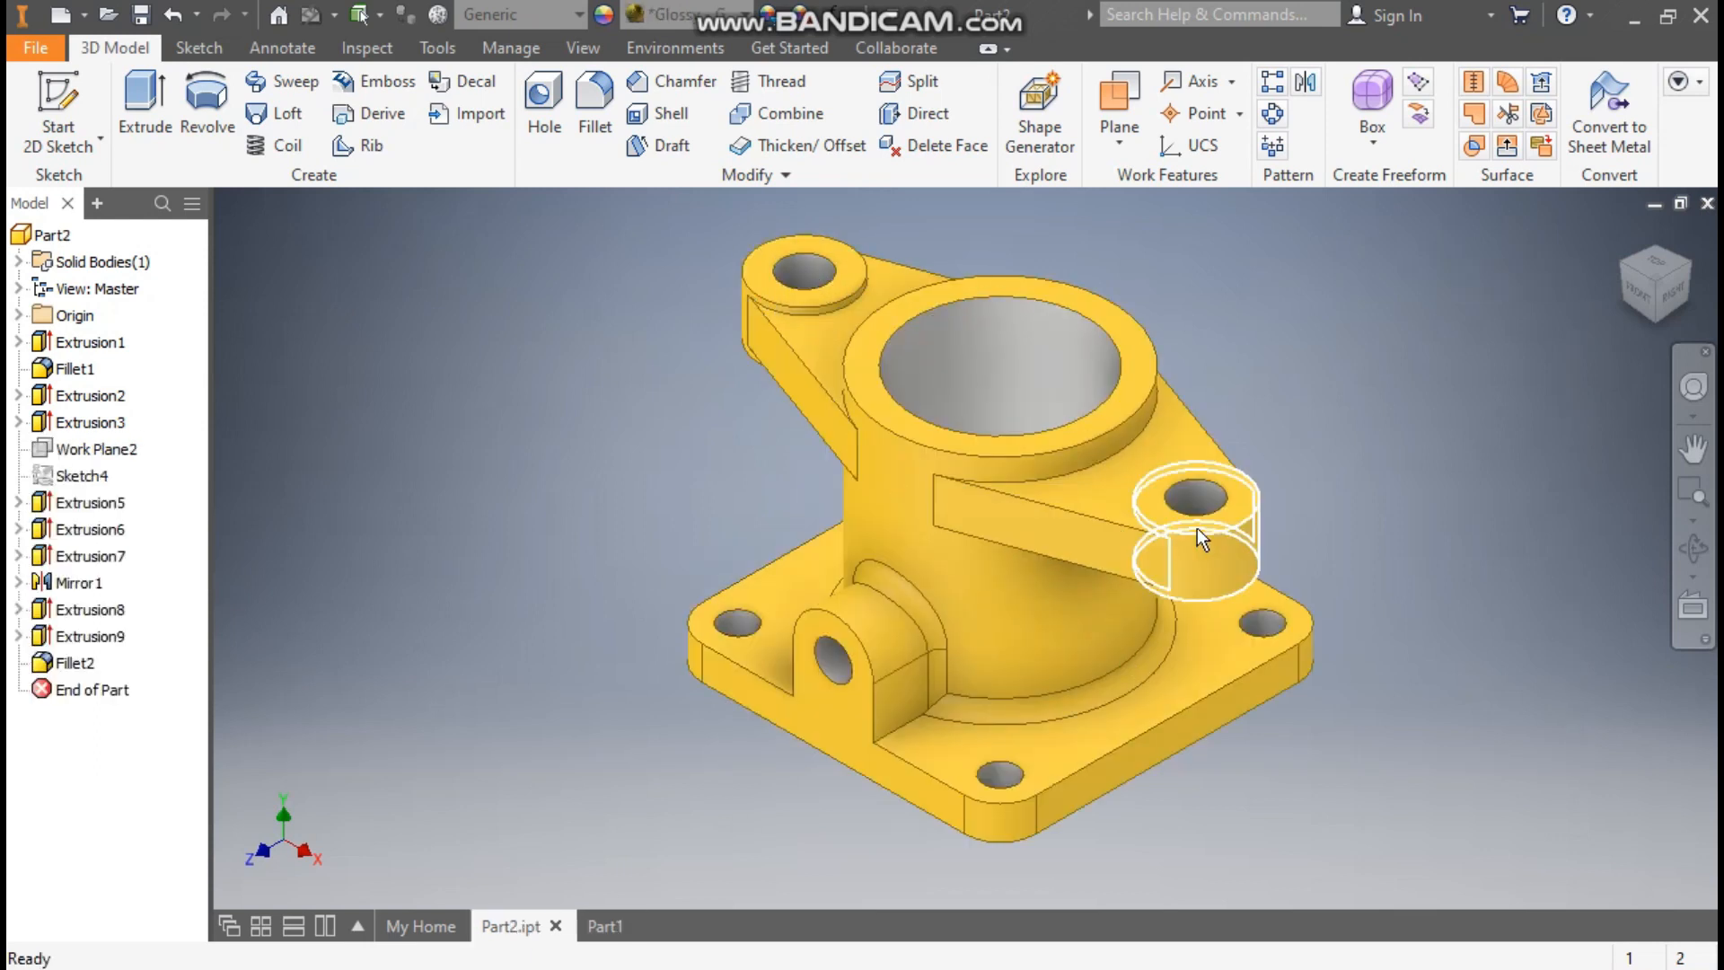
left_click(596, 925)
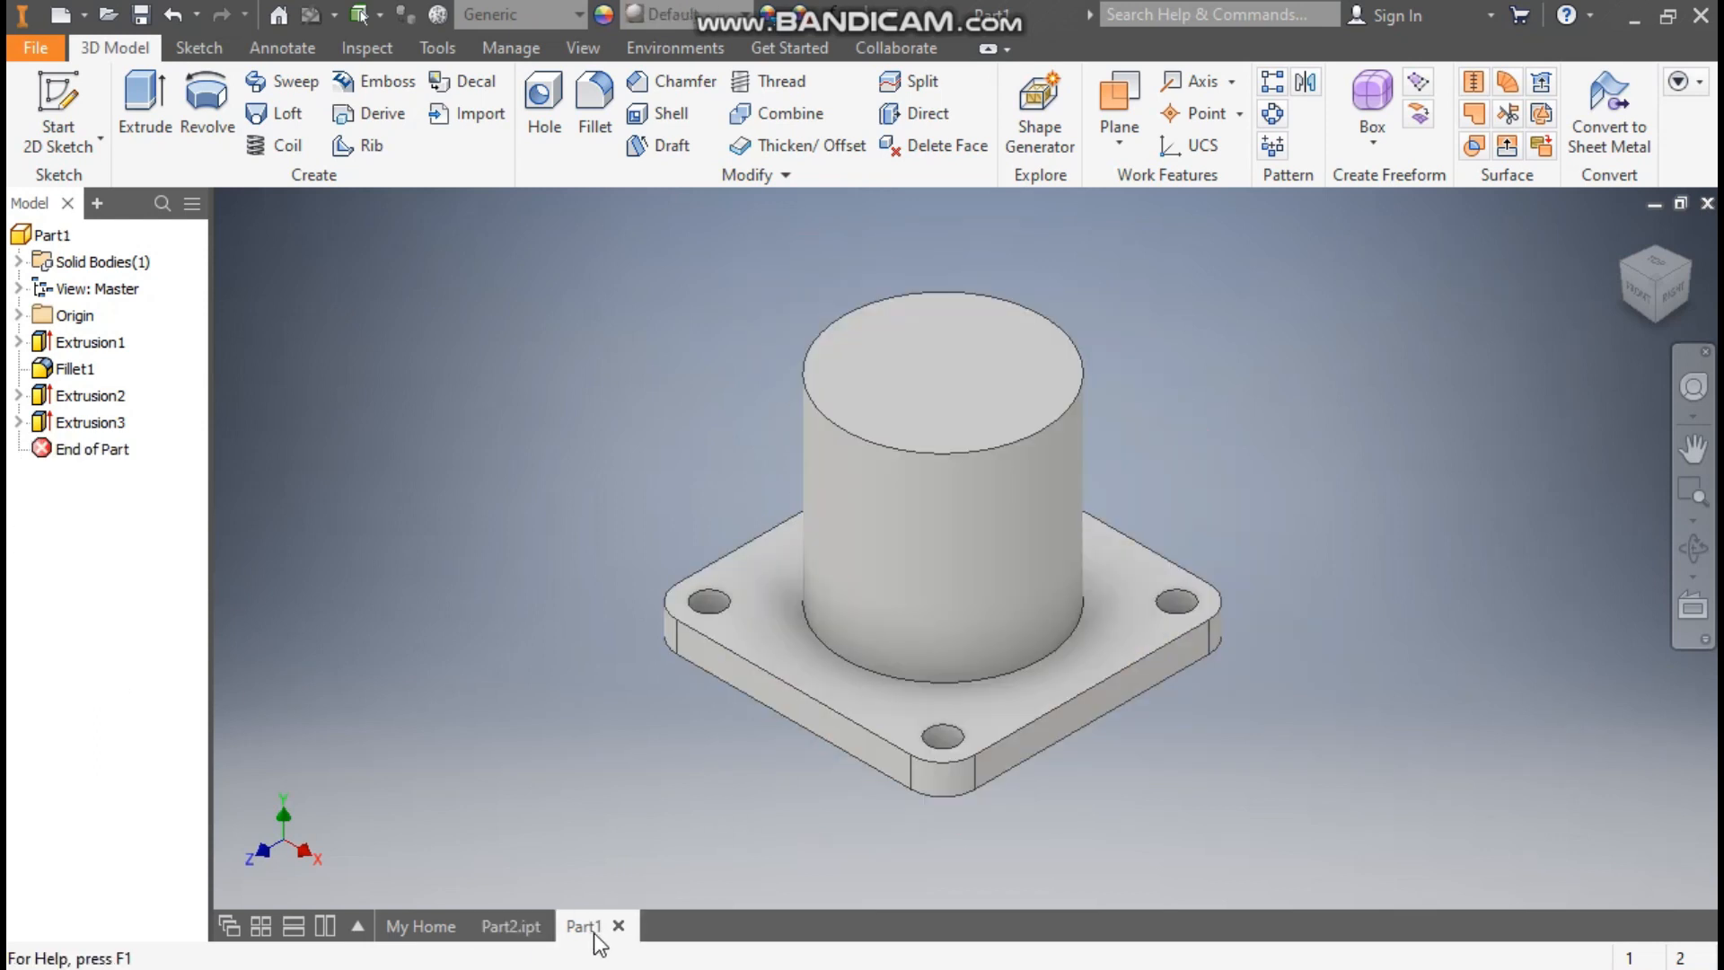
left_click(1115, 99)
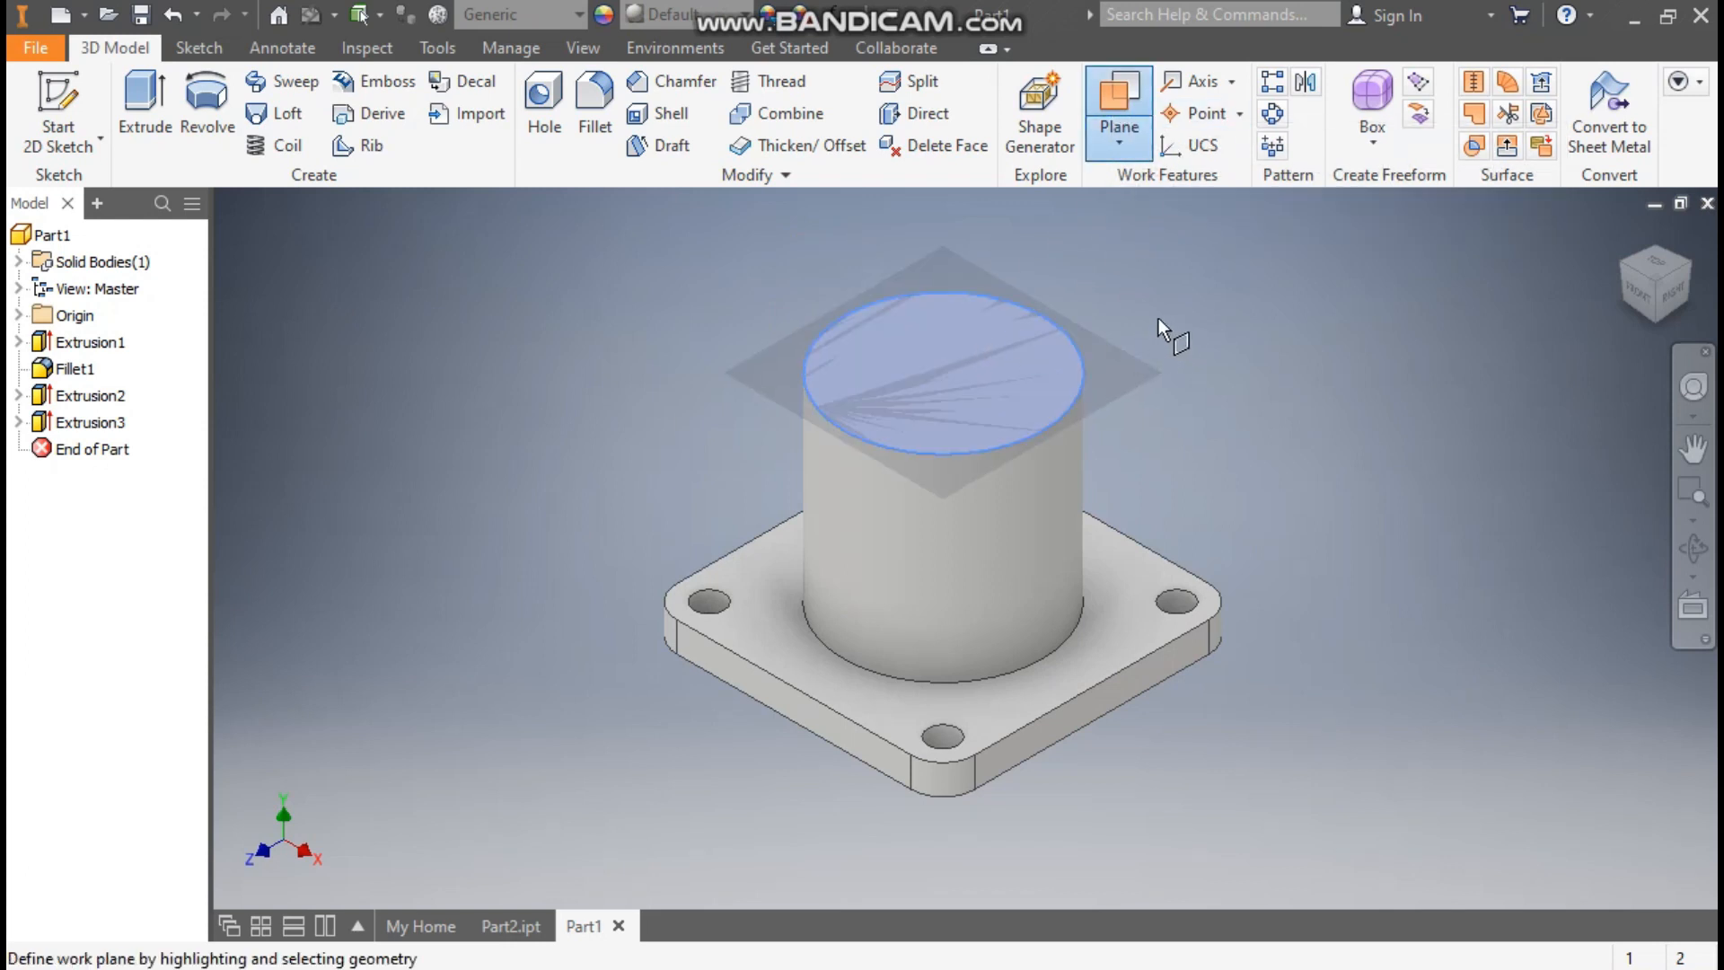
left_click(1110, 144)
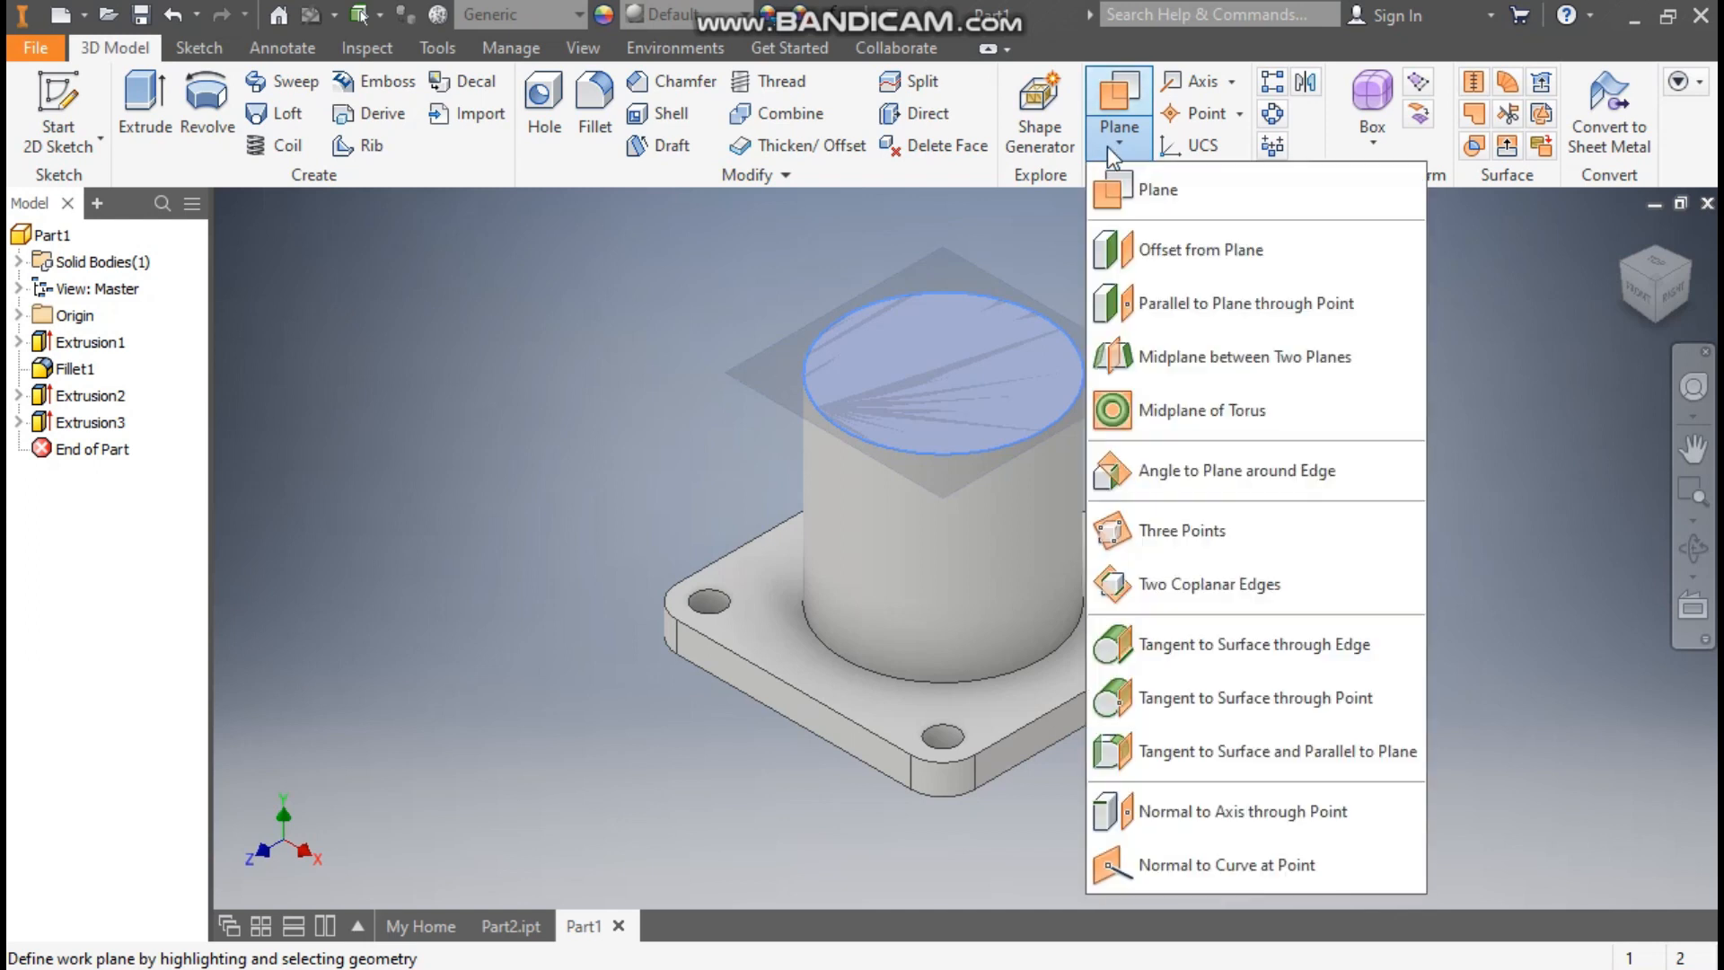
left_click(1192, 255)
left_click(955, 346)
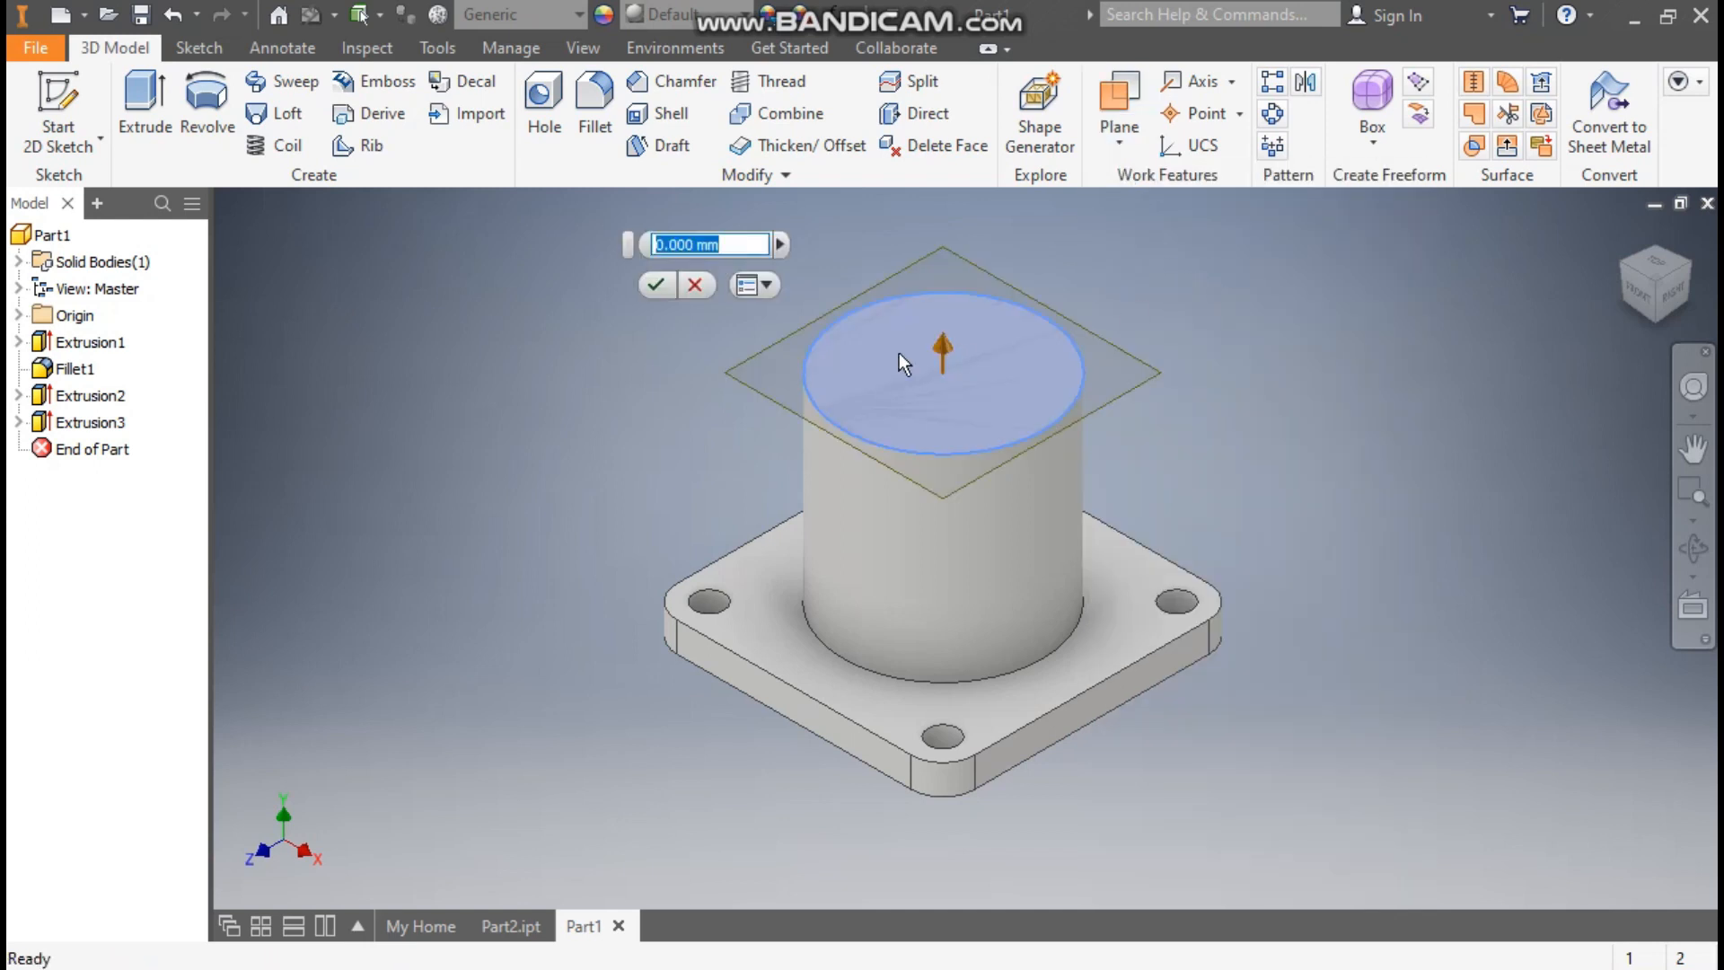
type("-100")
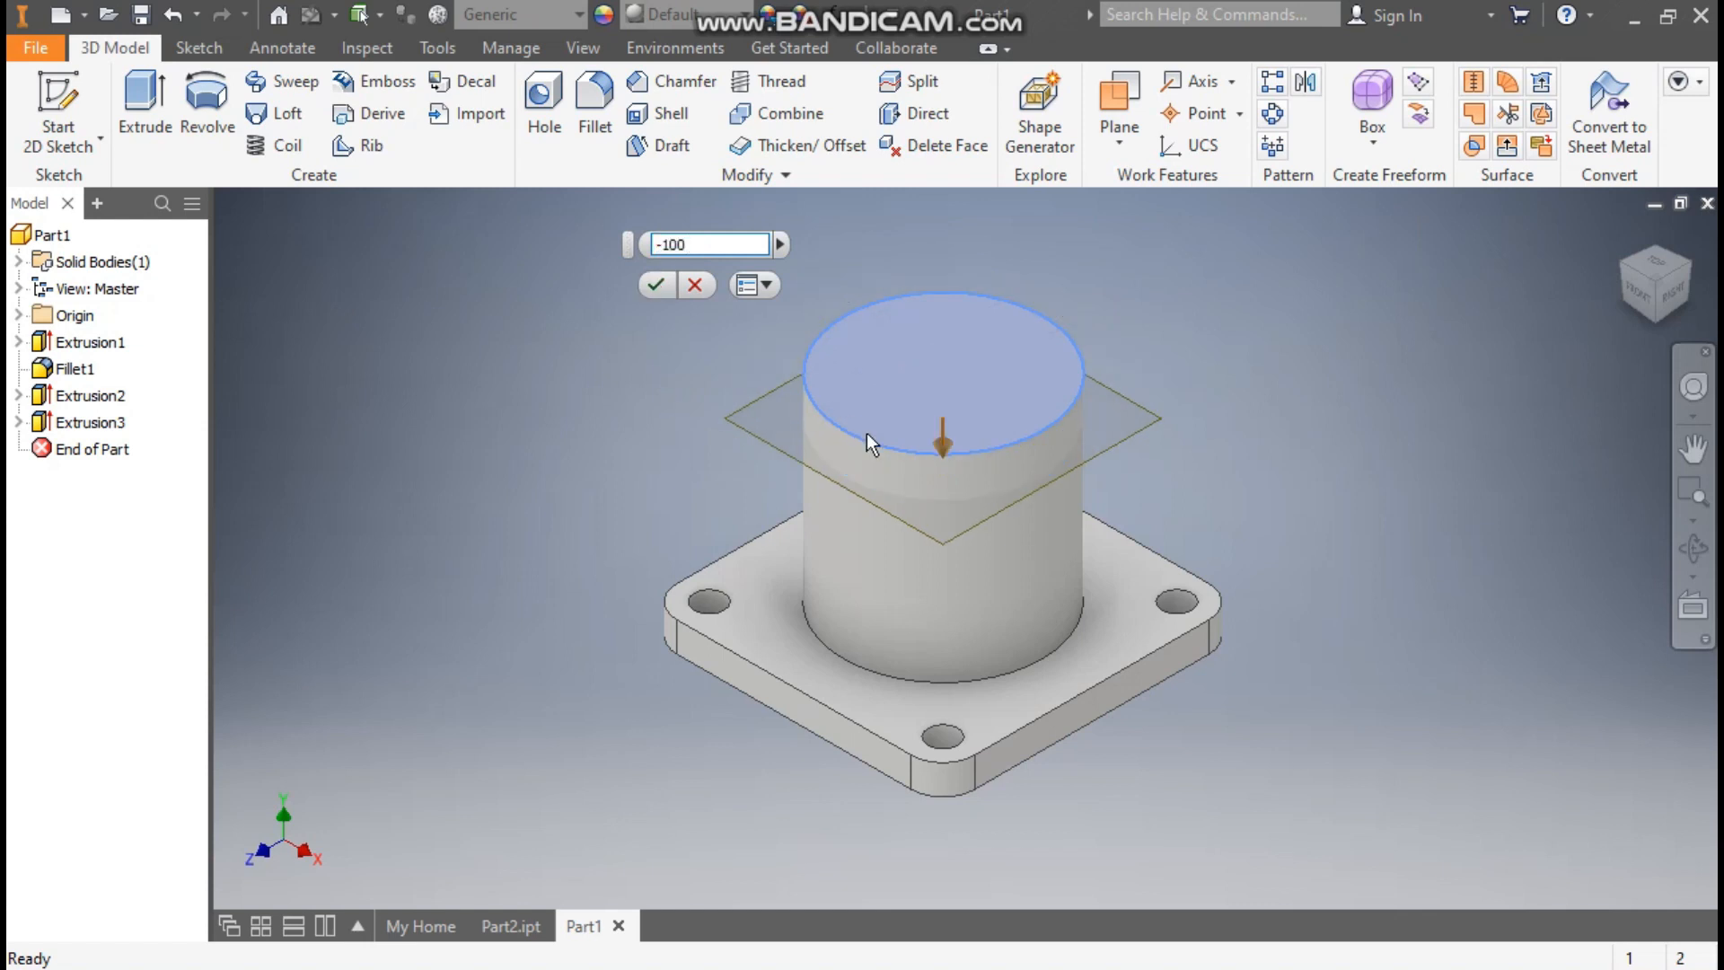
left_click(656, 285)
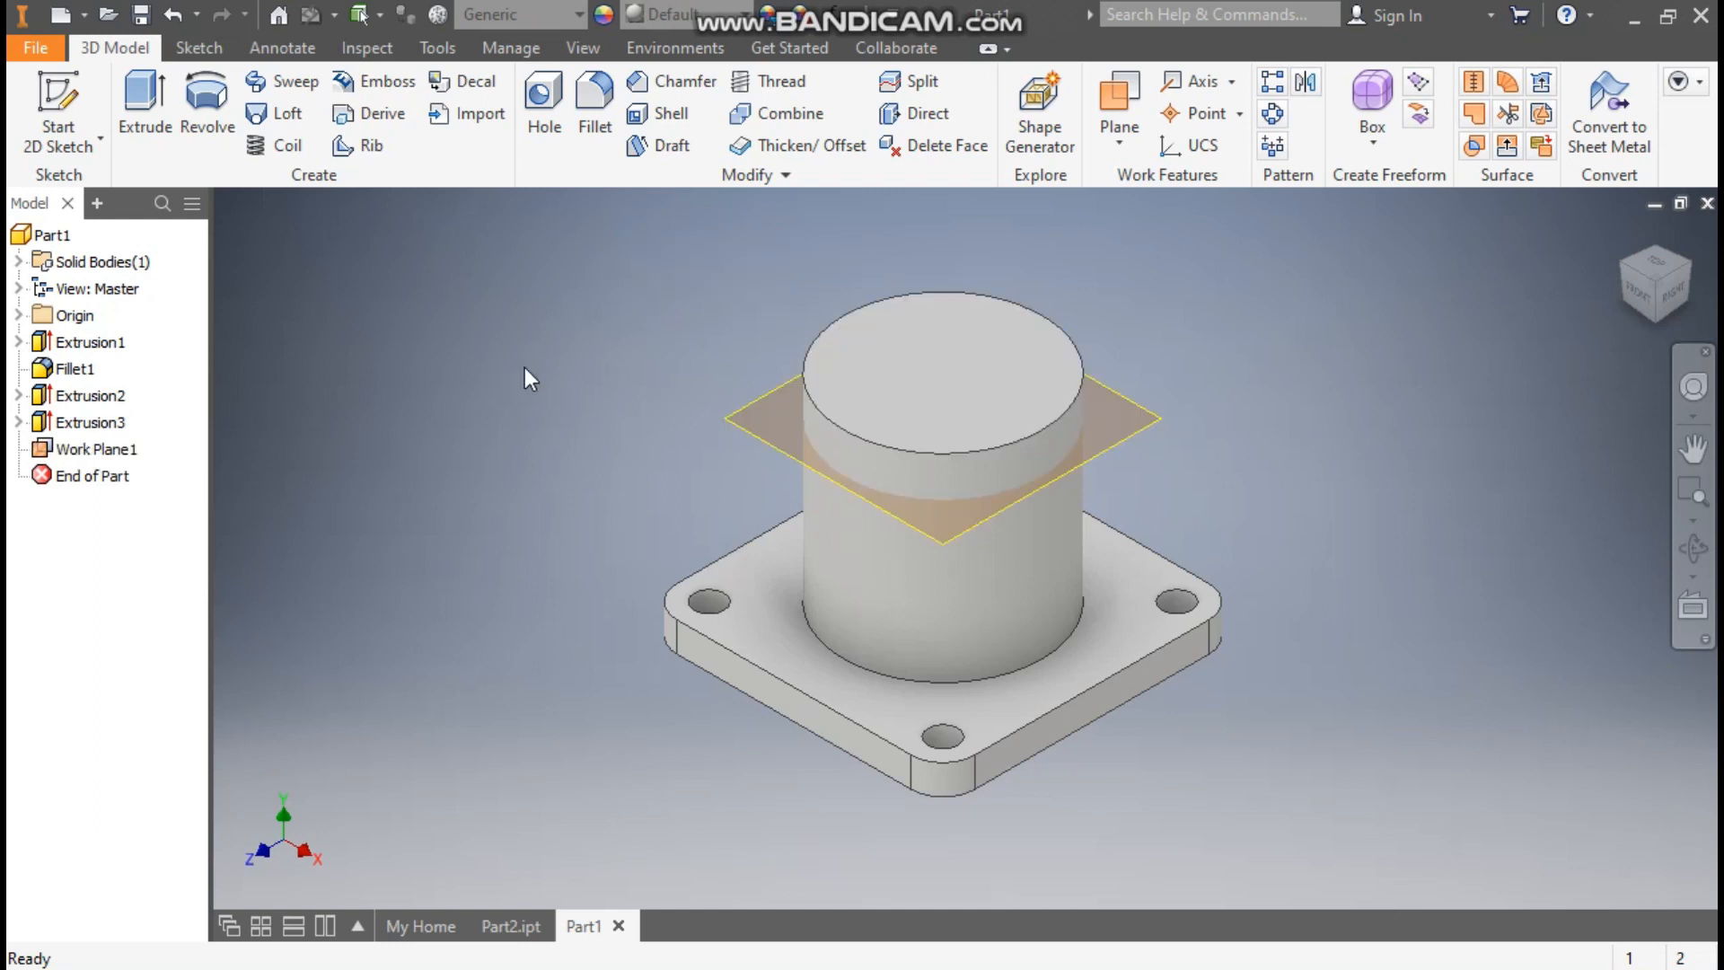
Step: Start a sketch on the offset work plane and draw a 200 mm diameter circle on the horizontal axis, left of the base plate
left_click(742, 428)
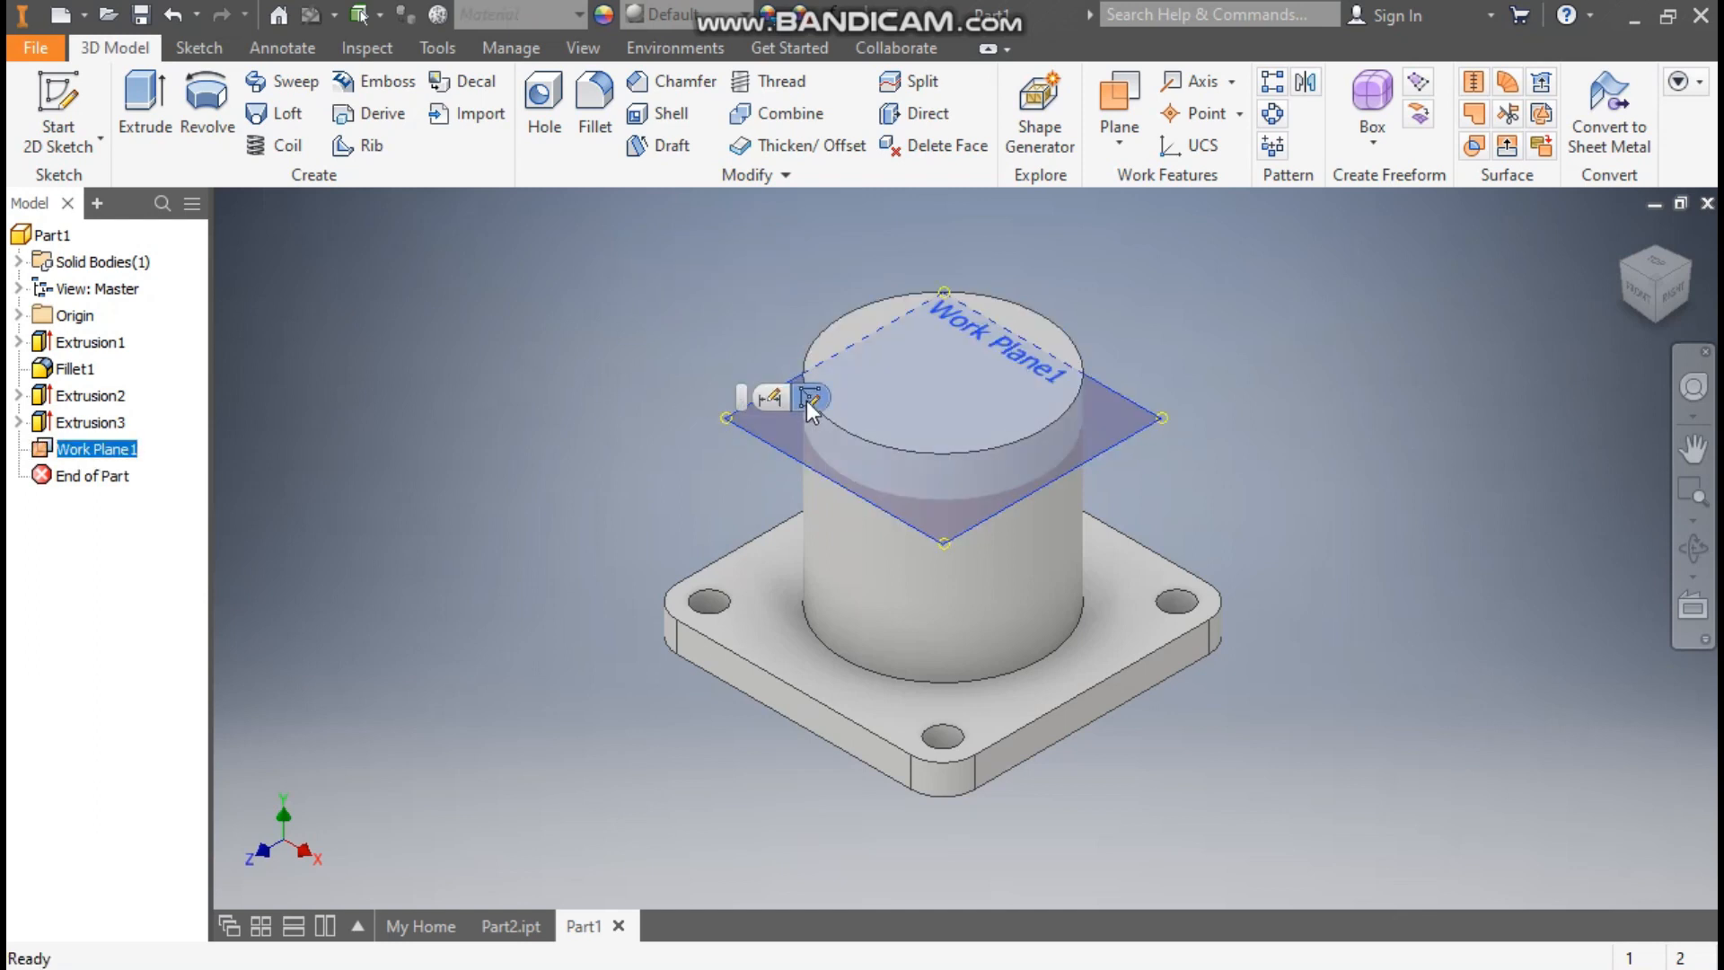
left_click(806, 400)
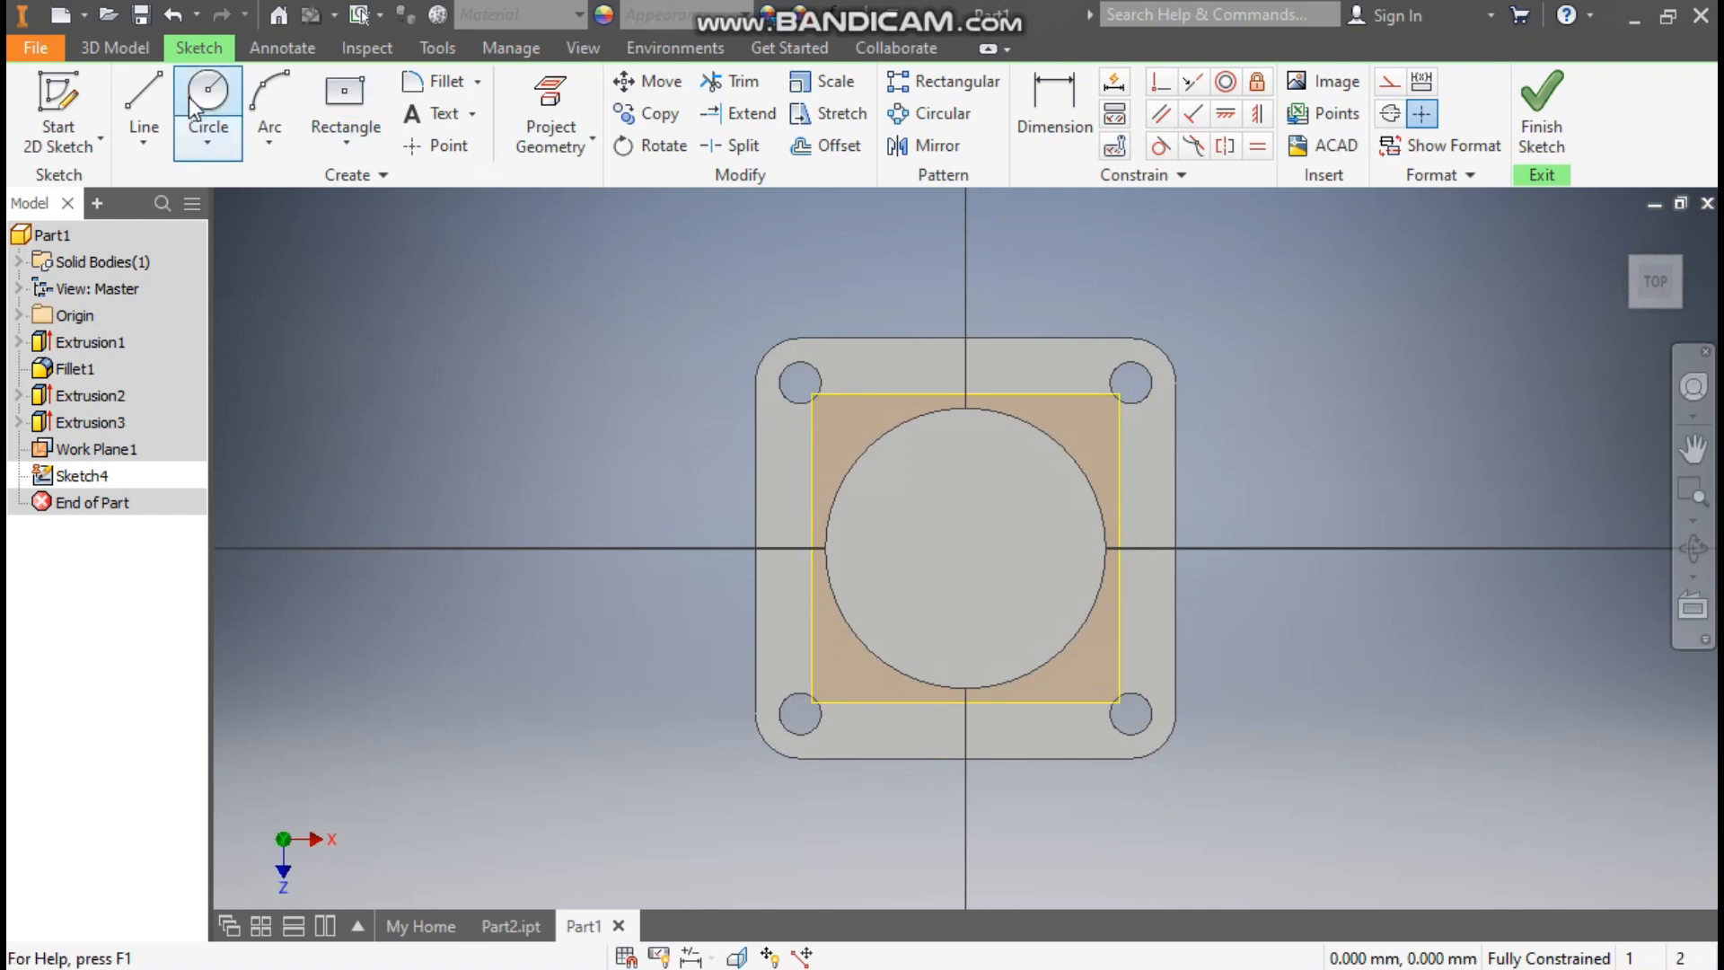
left_click(213, 93)
left_click(473, 548)
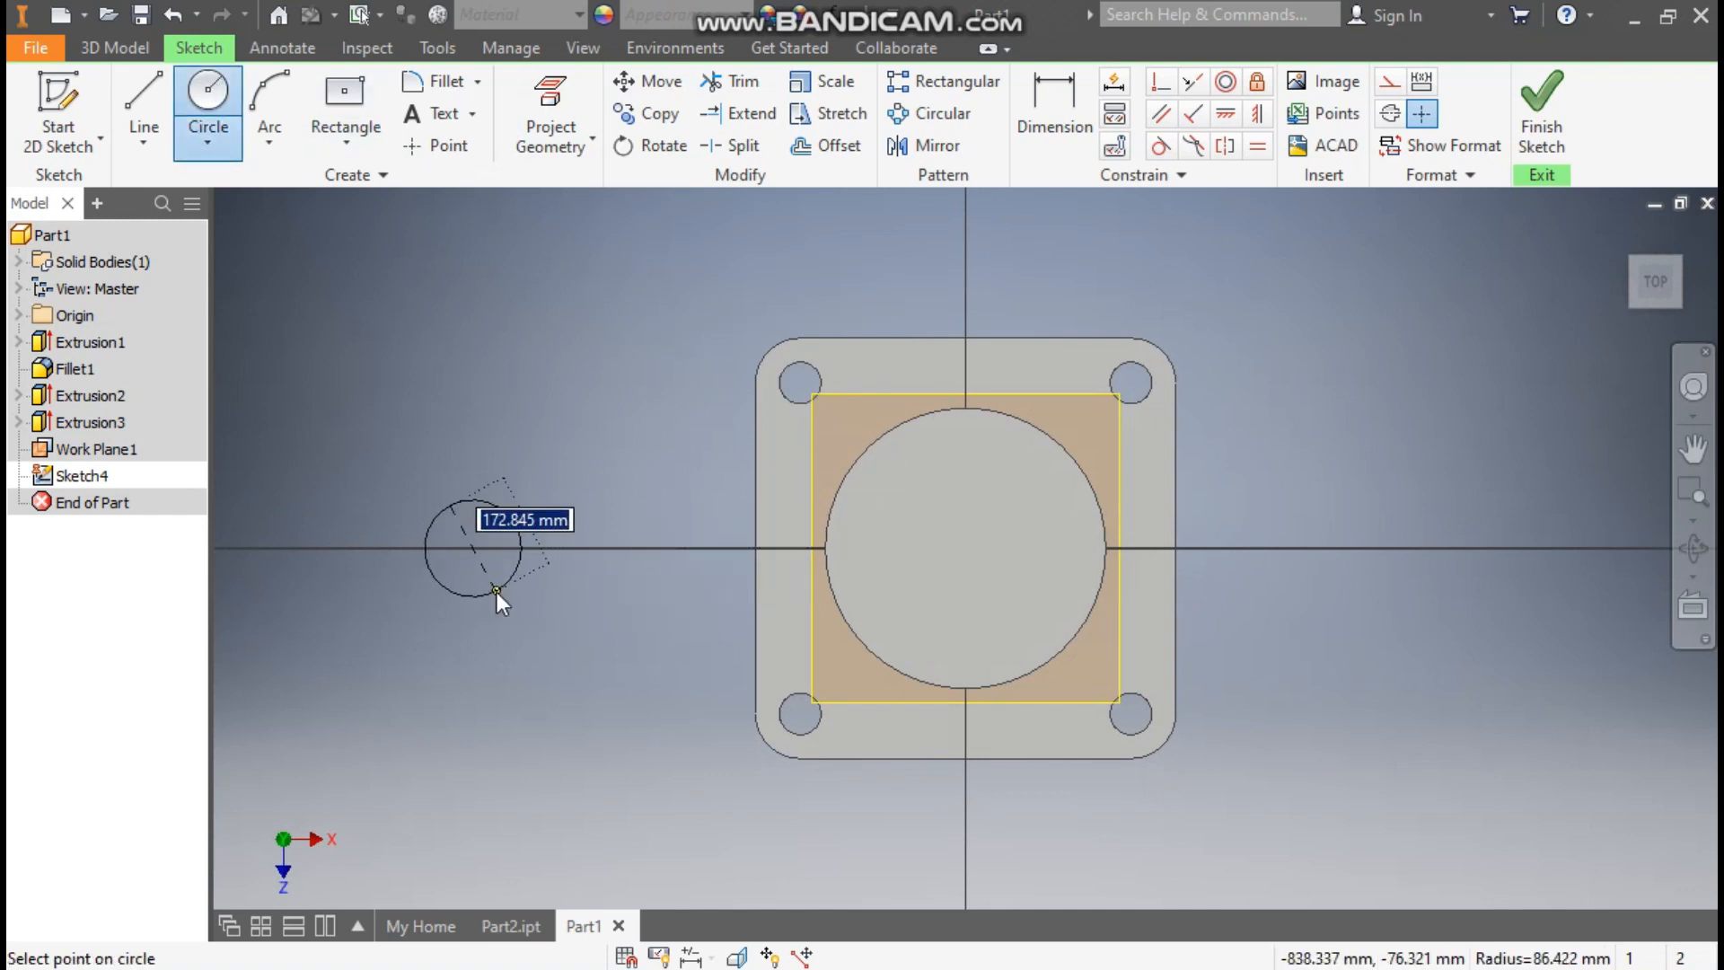
type("200")
key("Return")
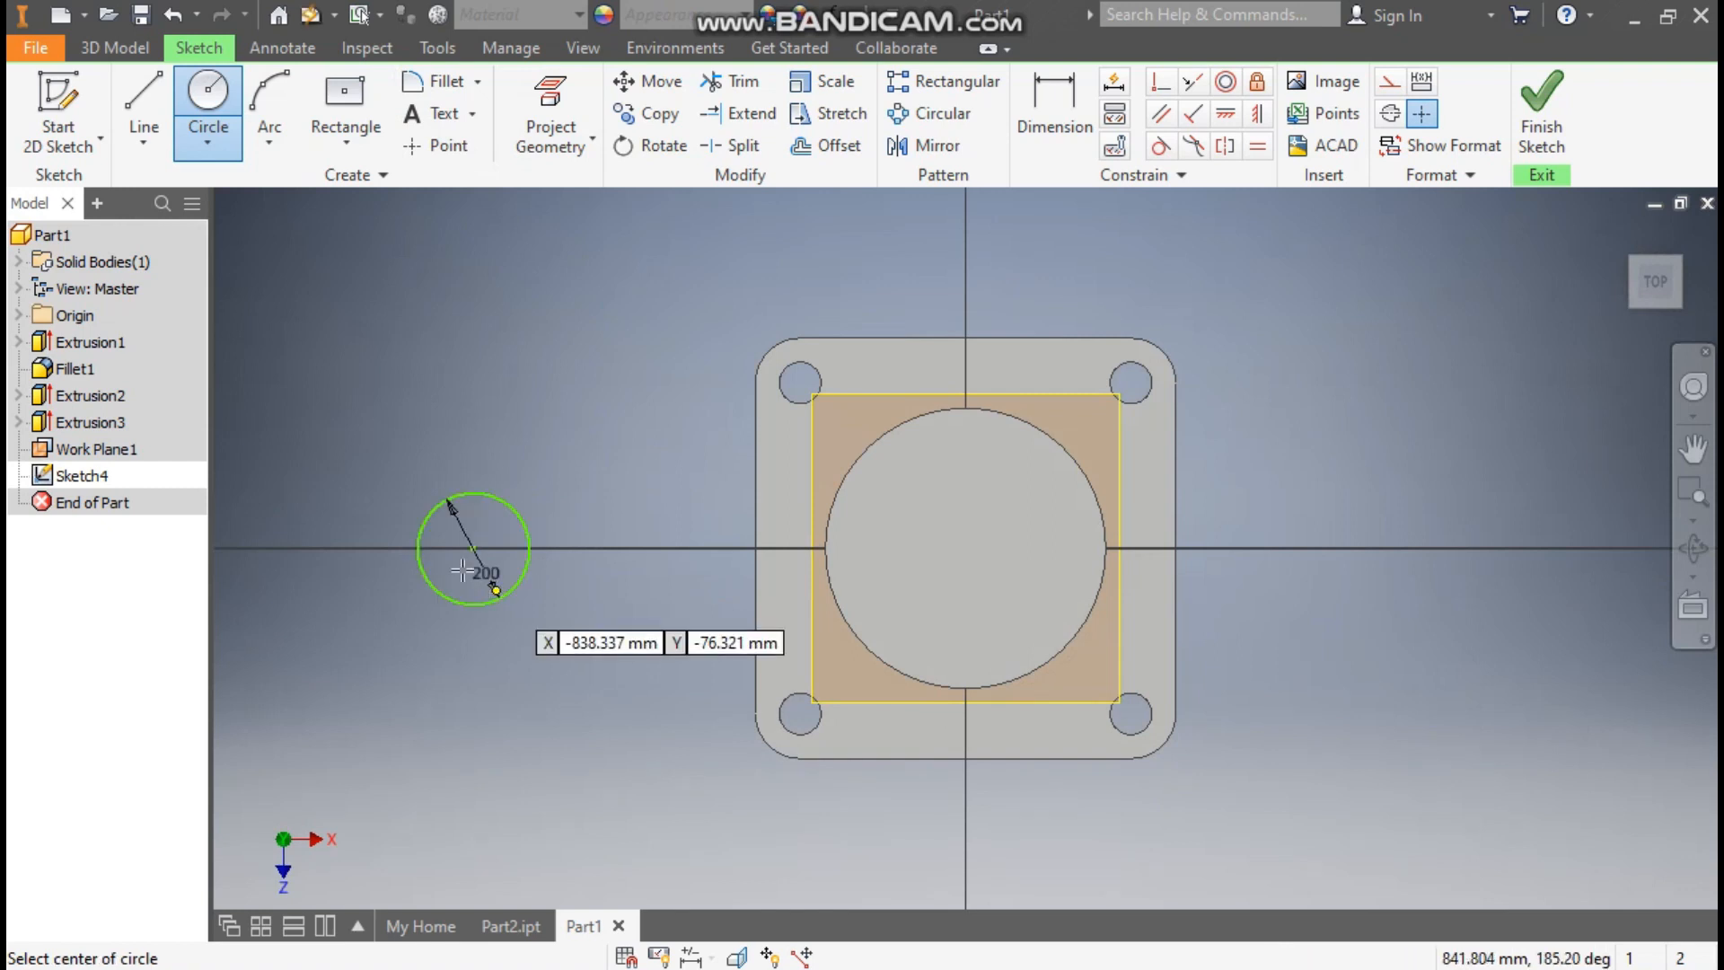
Step: Draw a 100 mm diameter circle concentric with the 200 mm lug circle
left_click(473, 548)
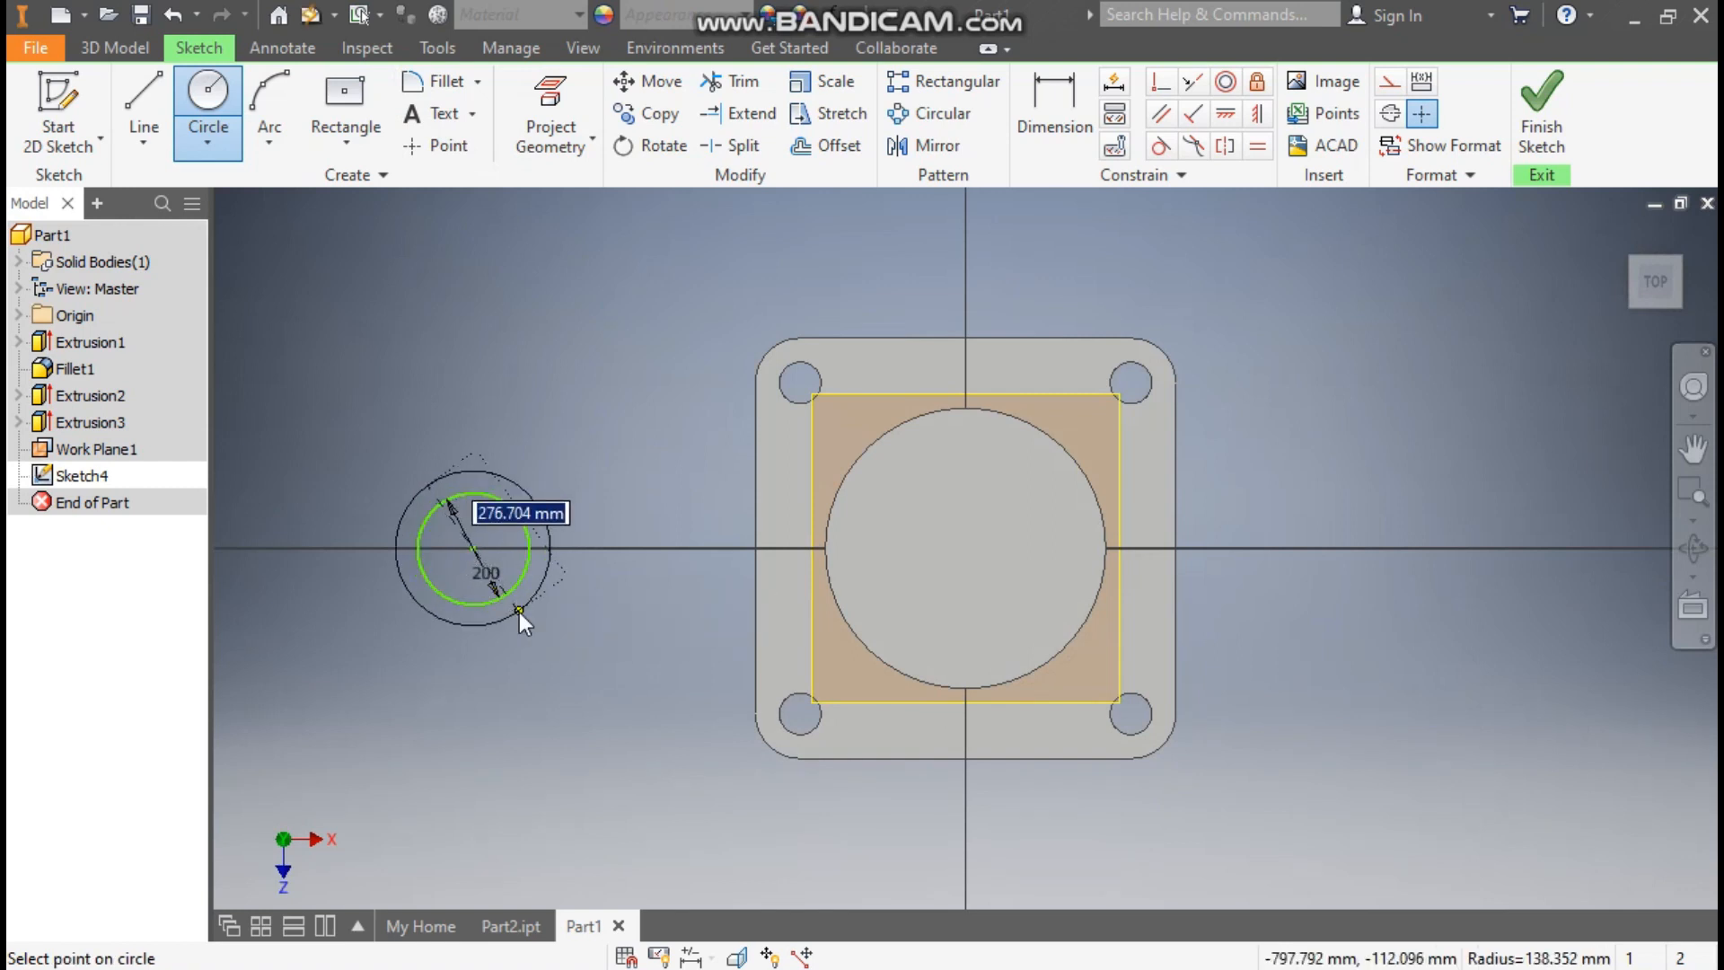
type("100")
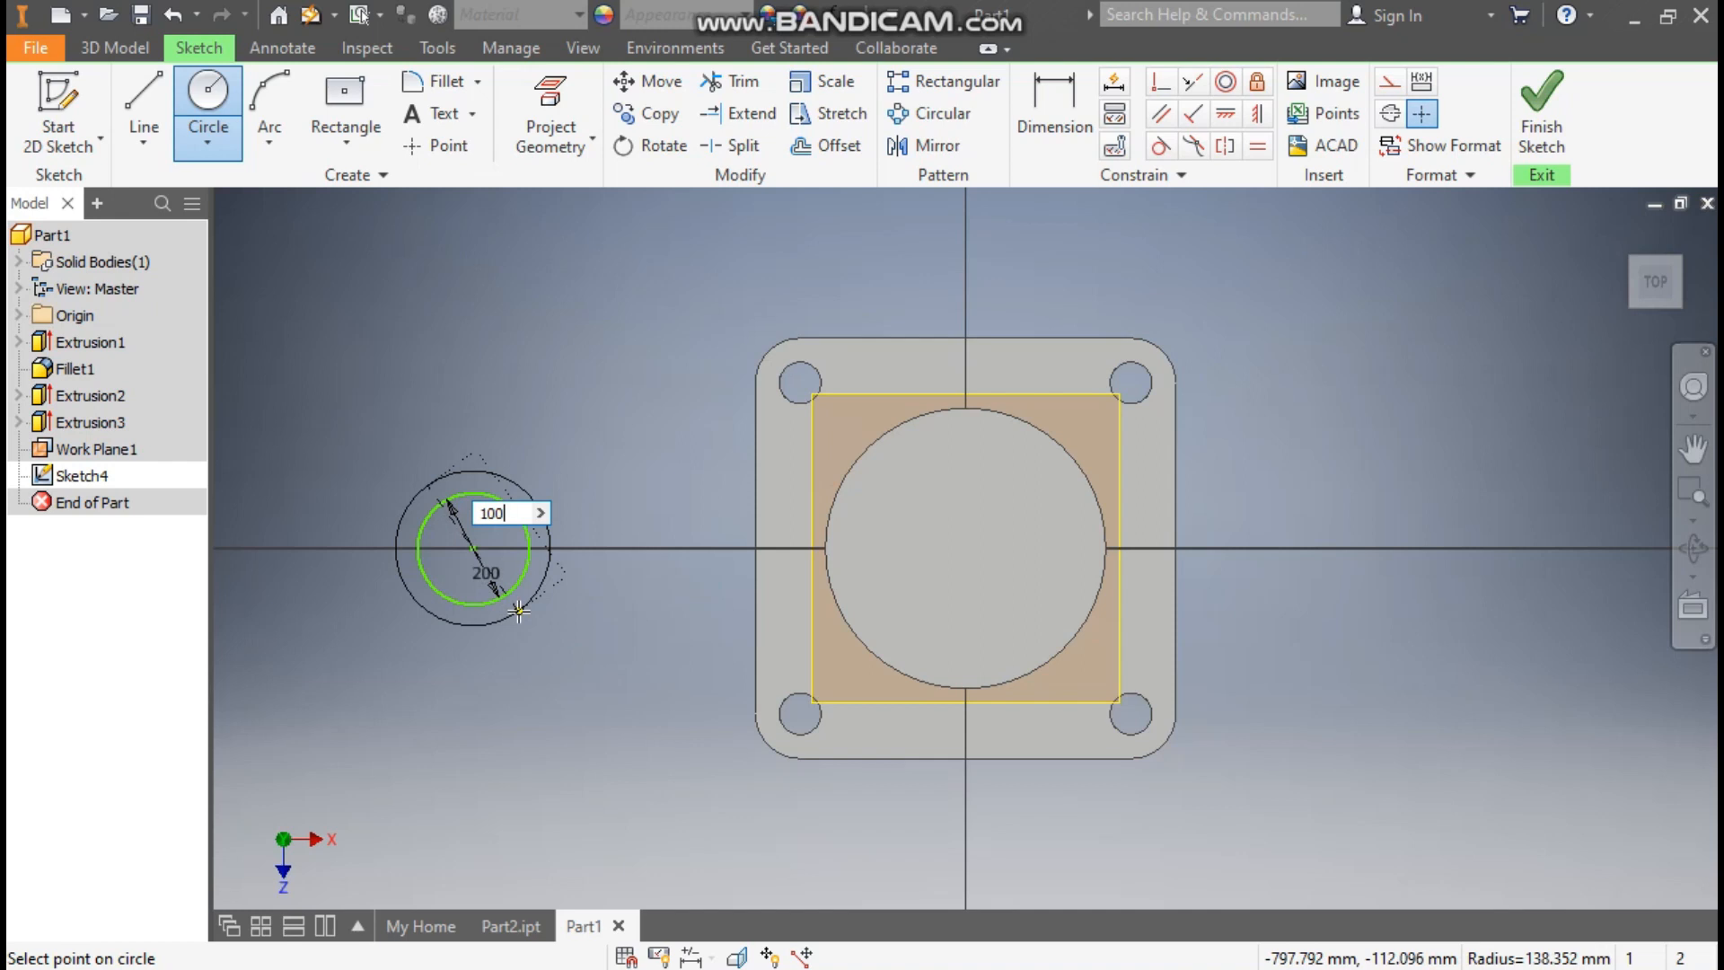
key("Return")
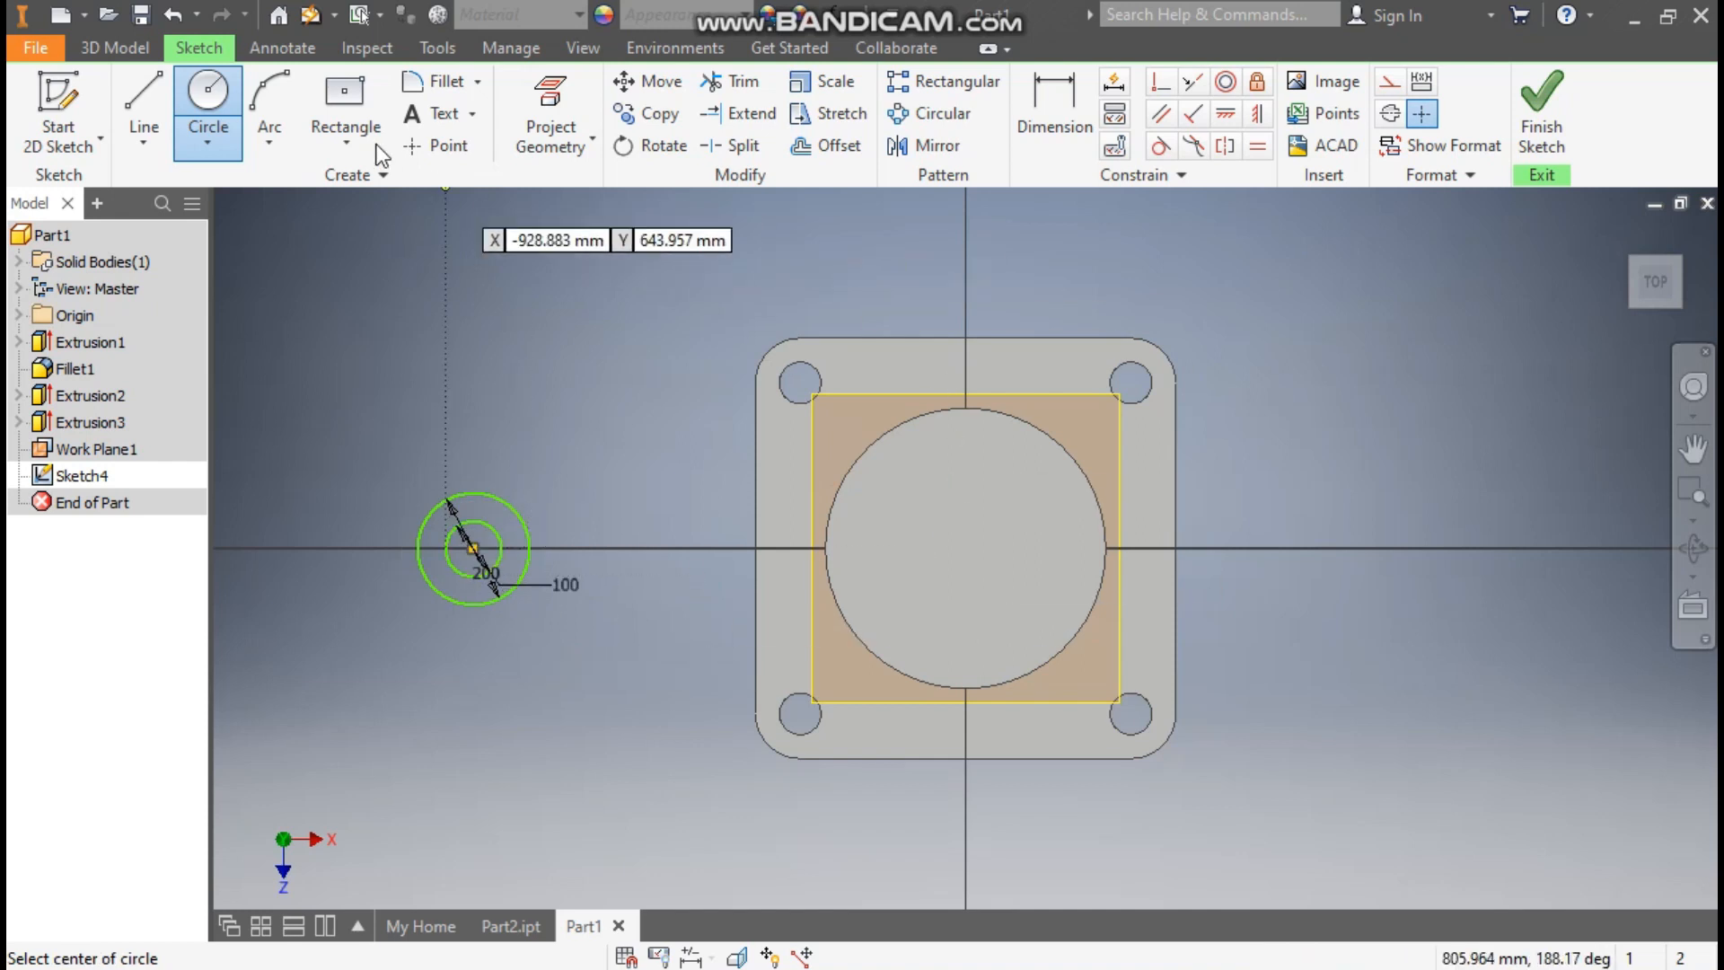
Step: Draw two slanted lines joining the upper and lower points of the 200 mm circle to the matching points of the central cylinder's circle
left_click(146, 96)
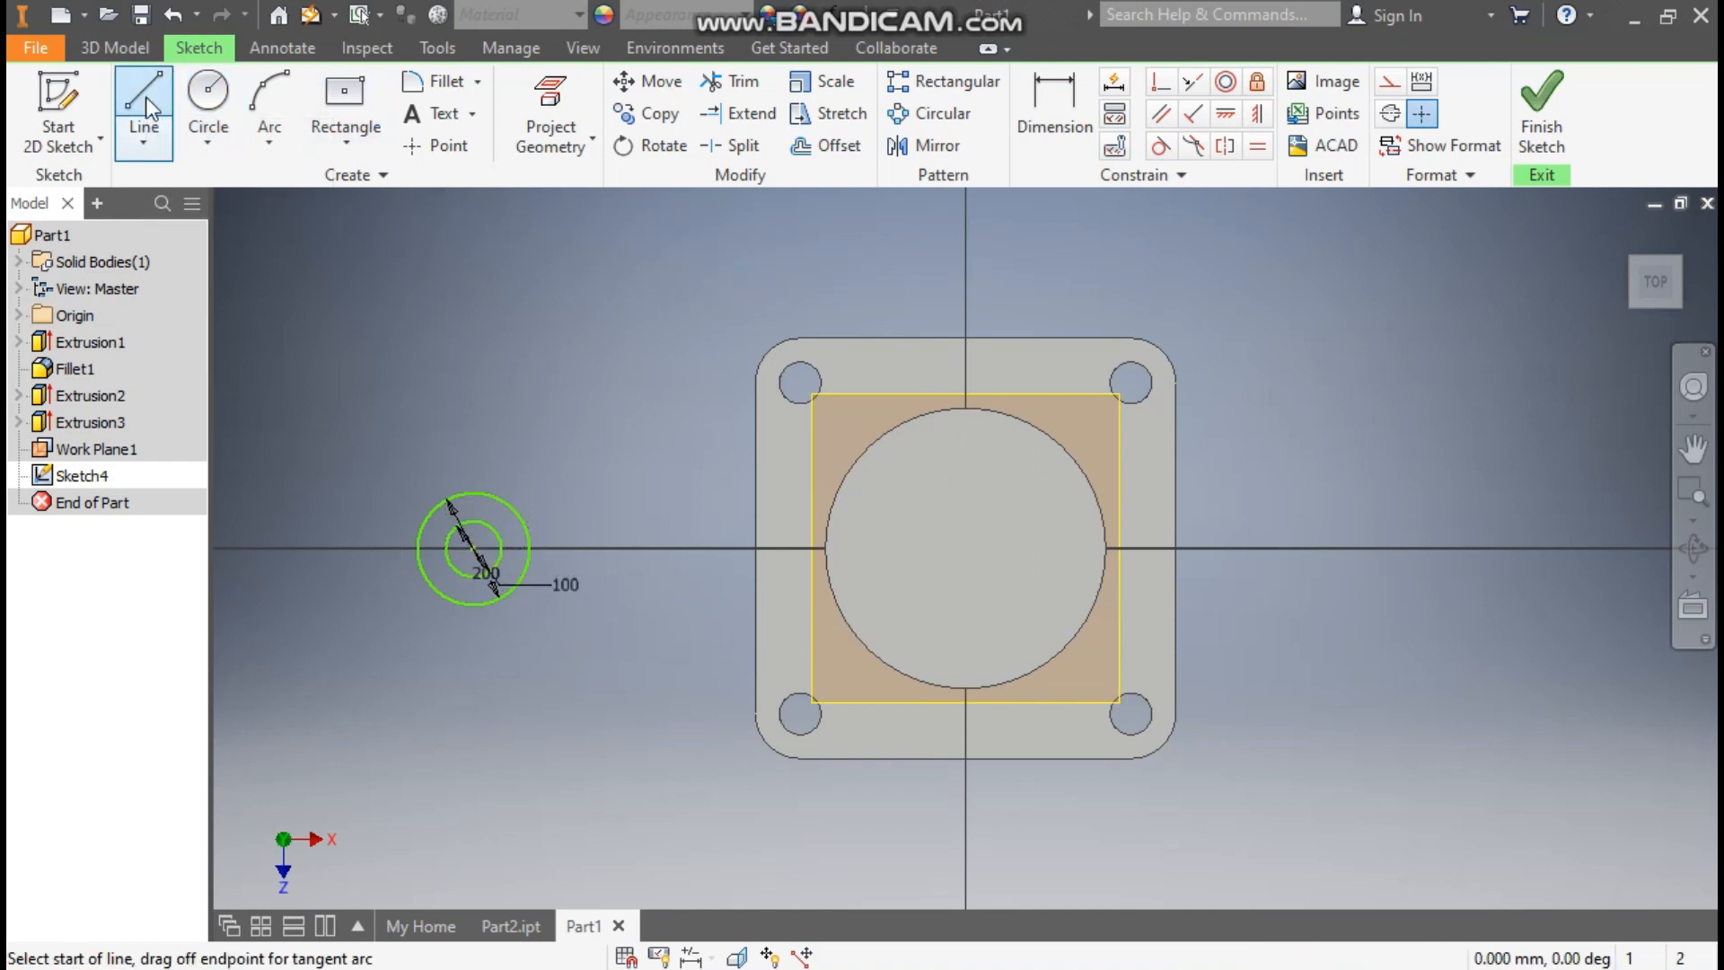
left_click(470, 493)
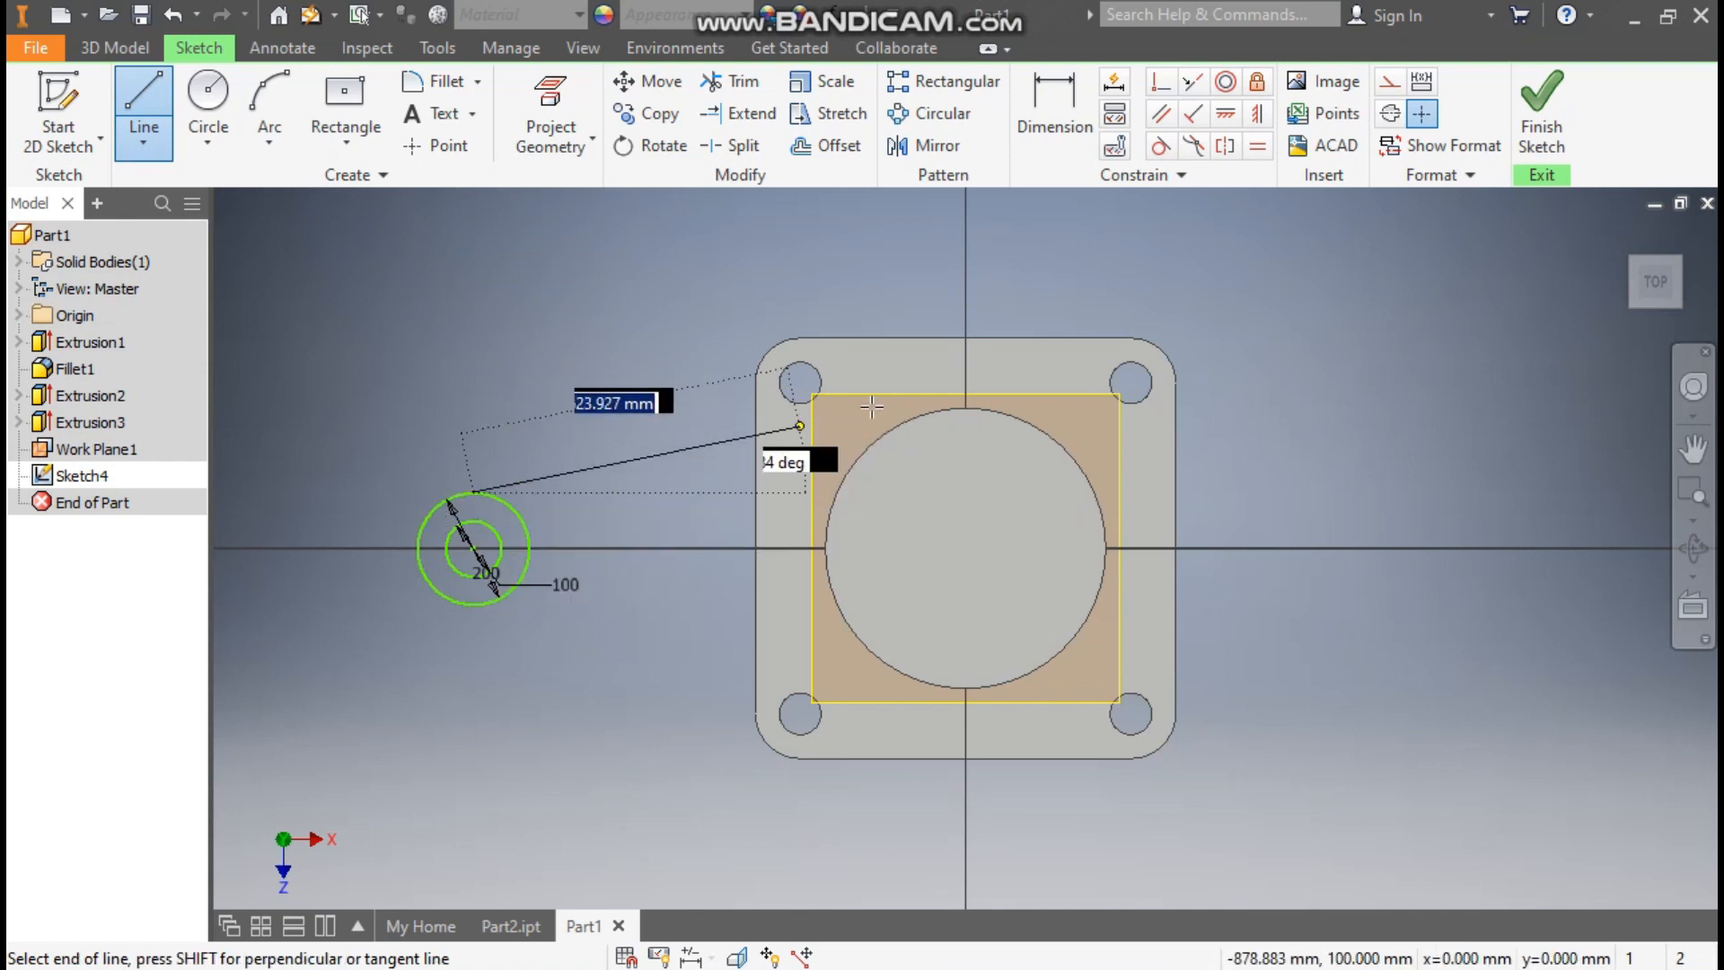
double_click(966, 408)
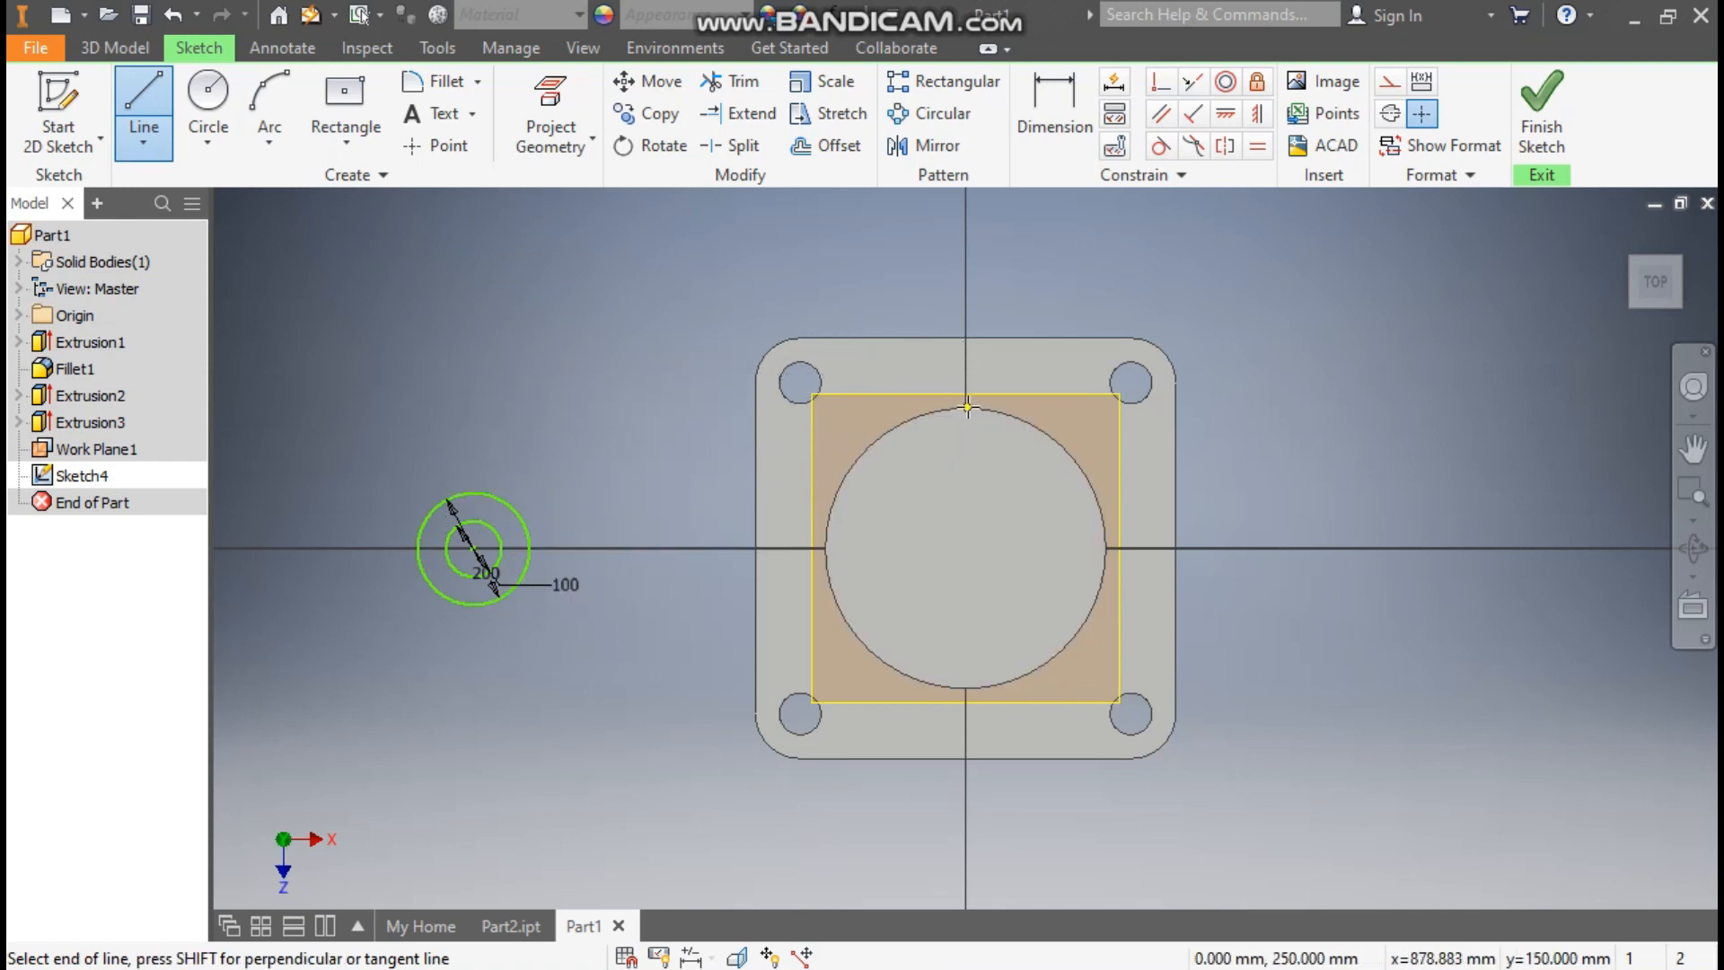
left_click(470, 605)
double_click(966, 691)
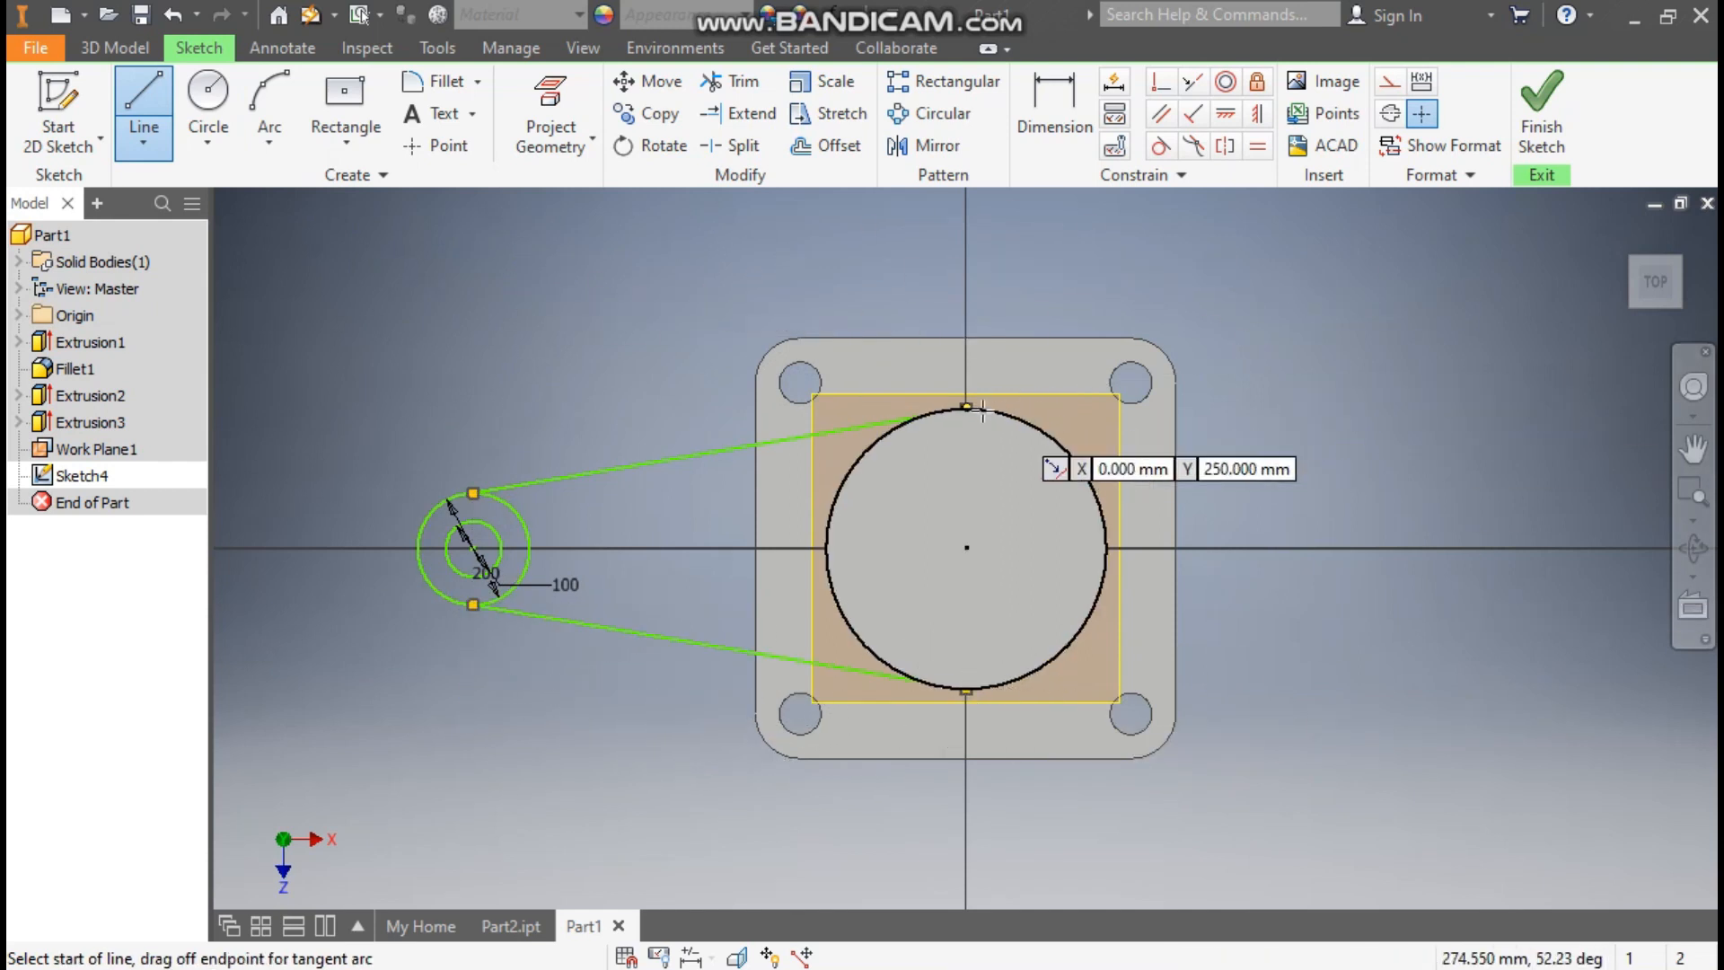
left_click(966, 547)
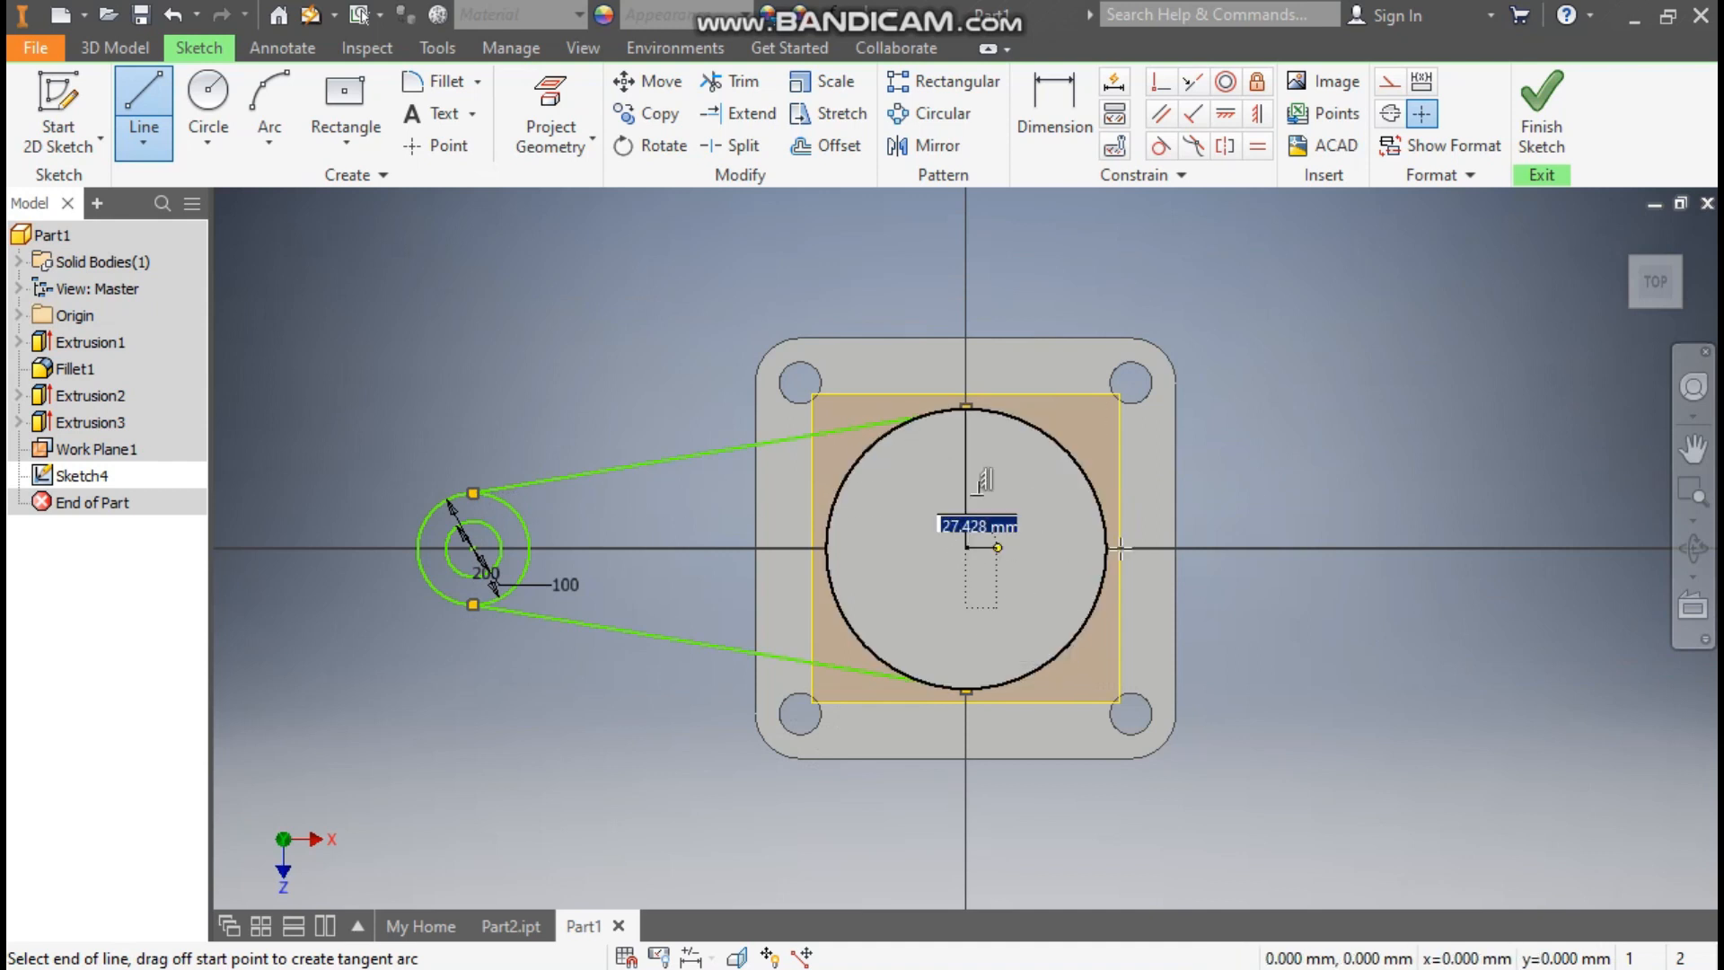
key("Escape")
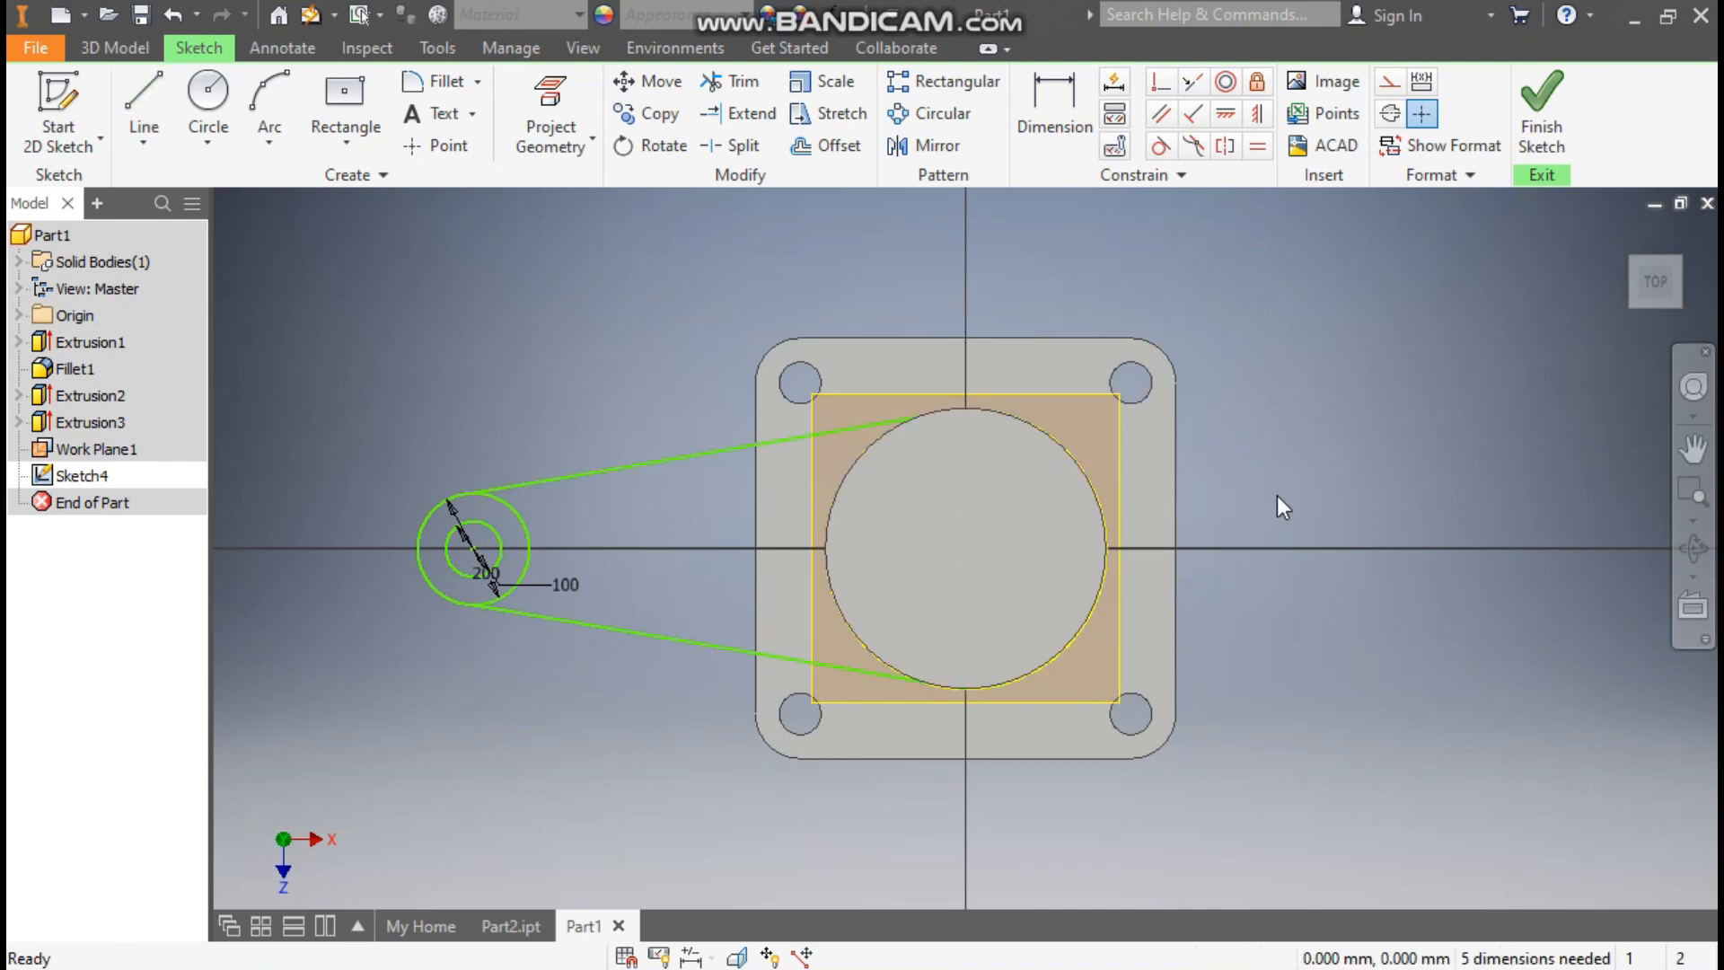
Step: Set the visual style to Wireframe and turn the projected cylinder circle into construction geometry
left_click(585, 51)
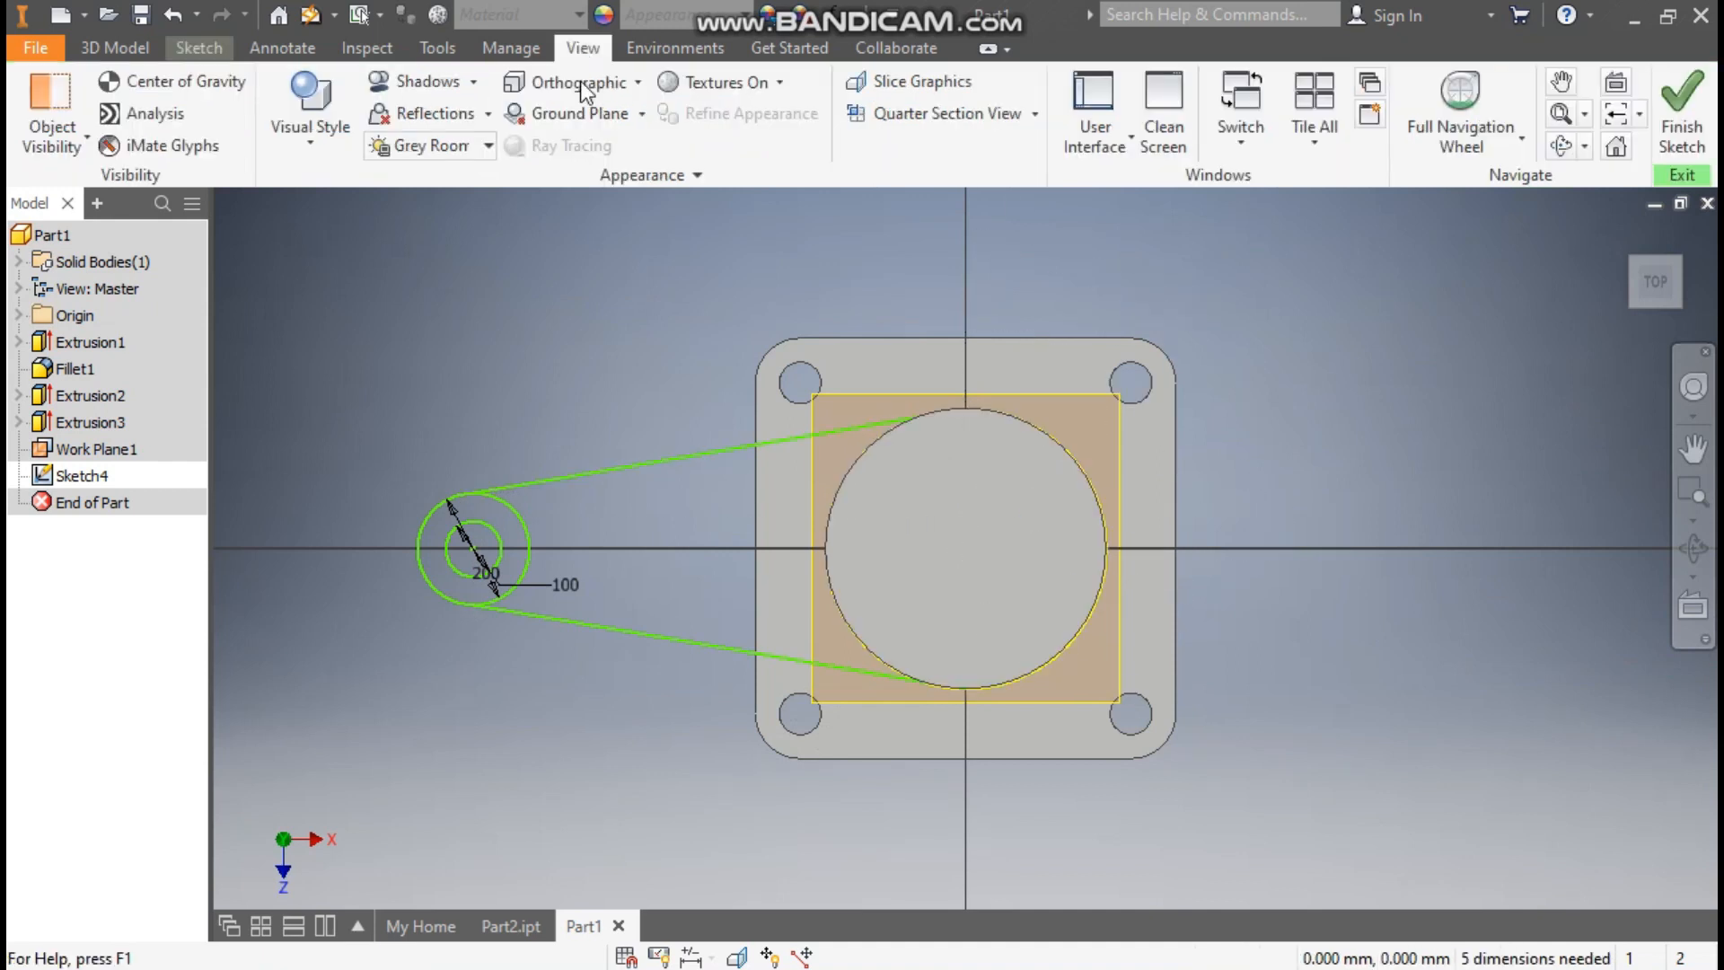
left_click(310, 103)
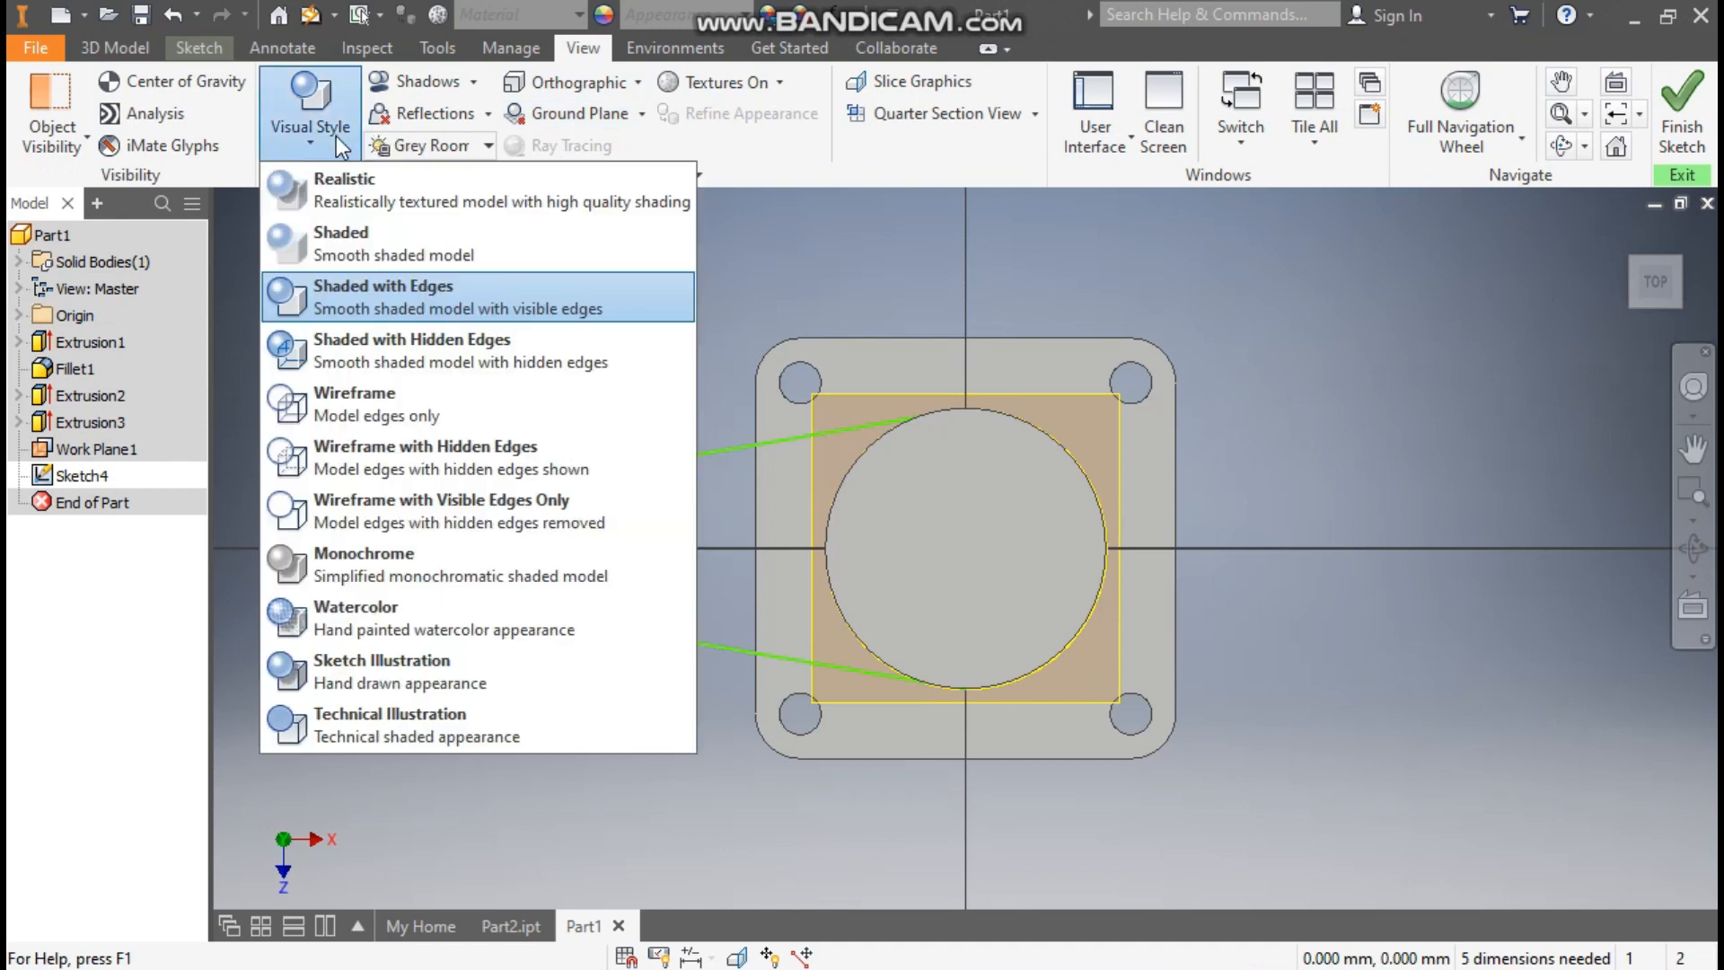
left_click(379, 402)
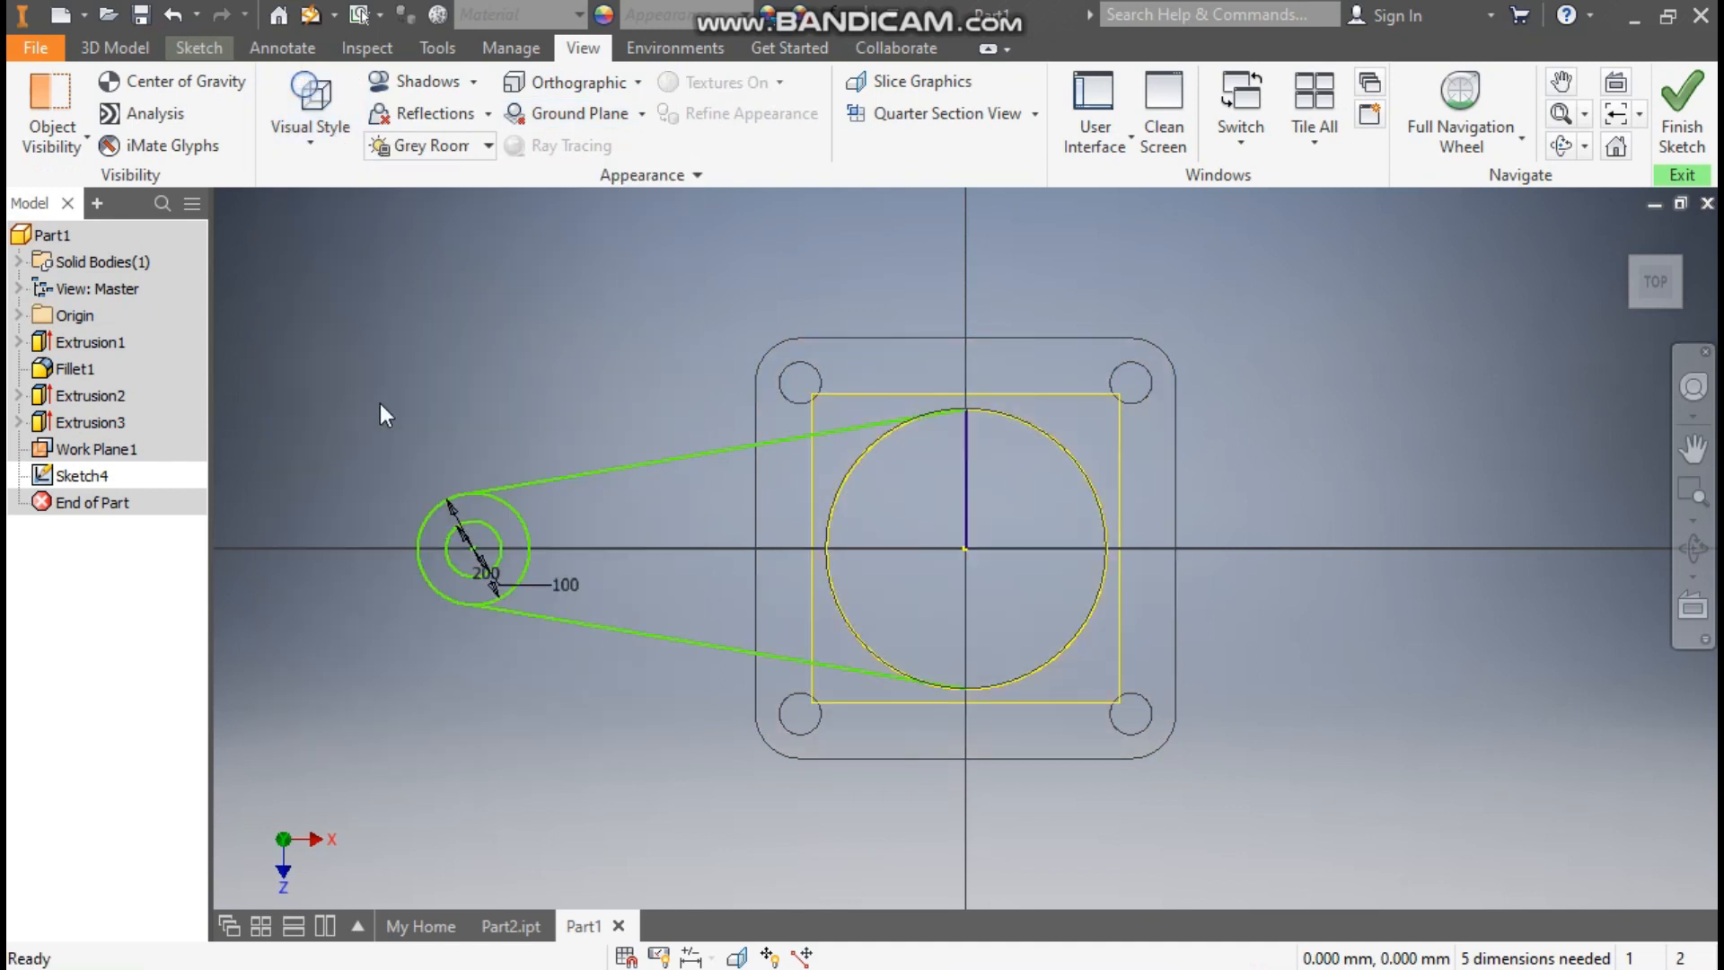
left_click(844, 476)
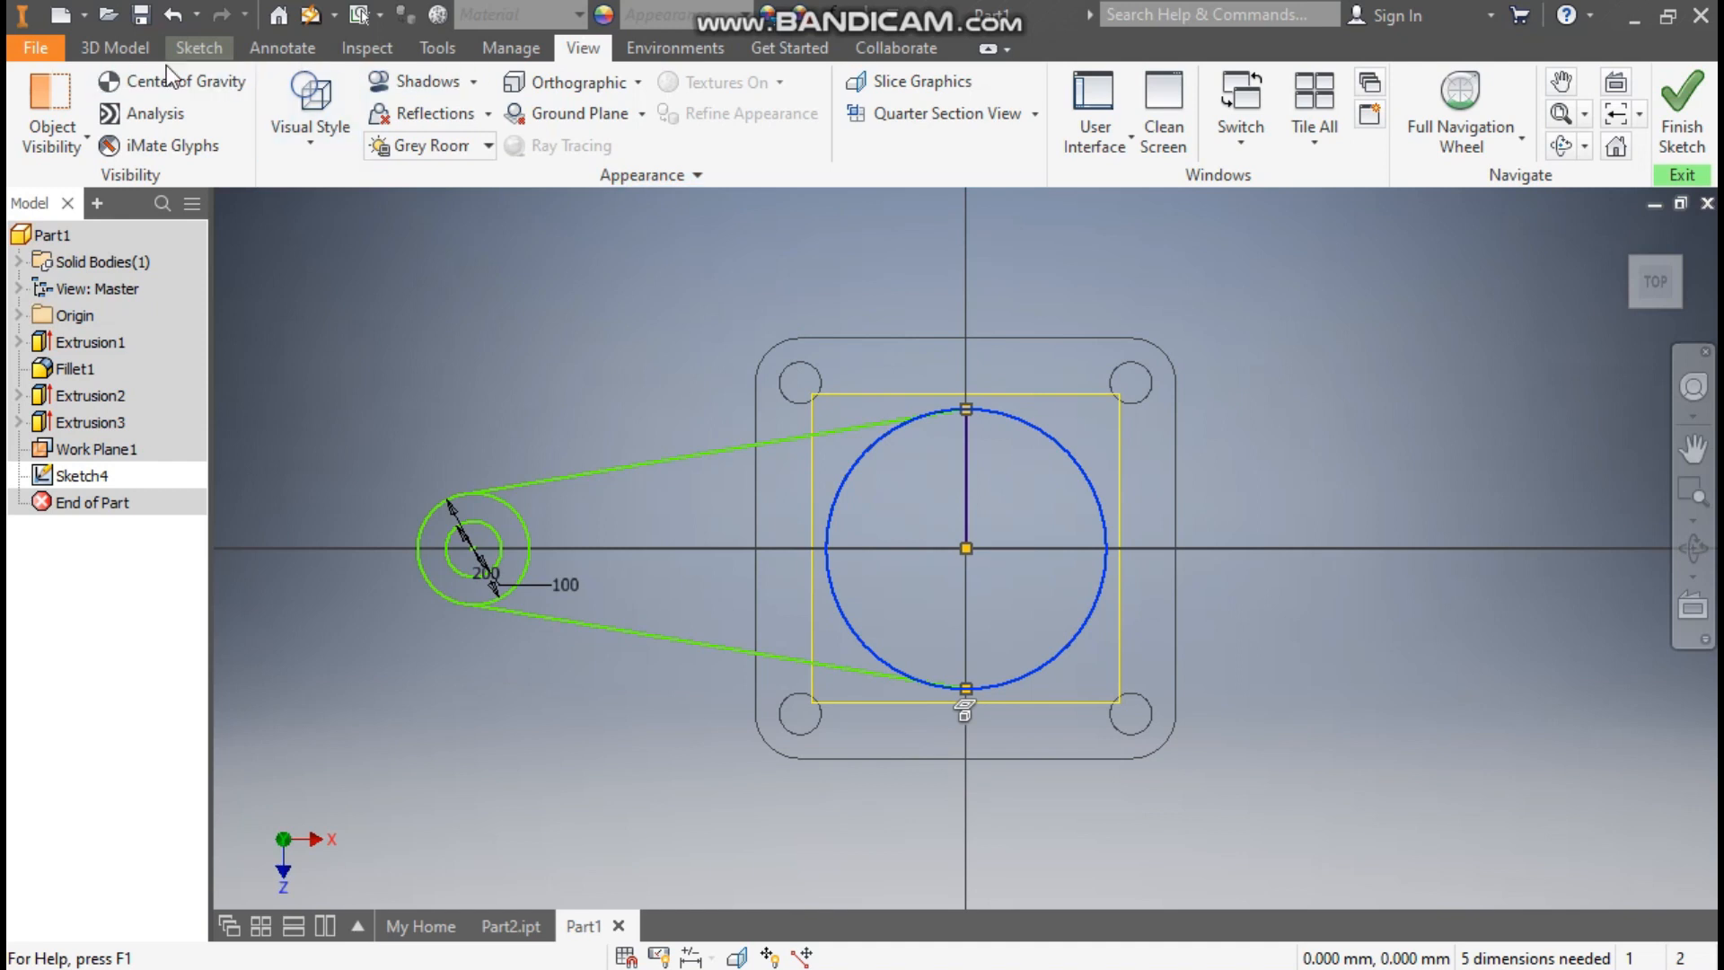
left_click(213, 51)
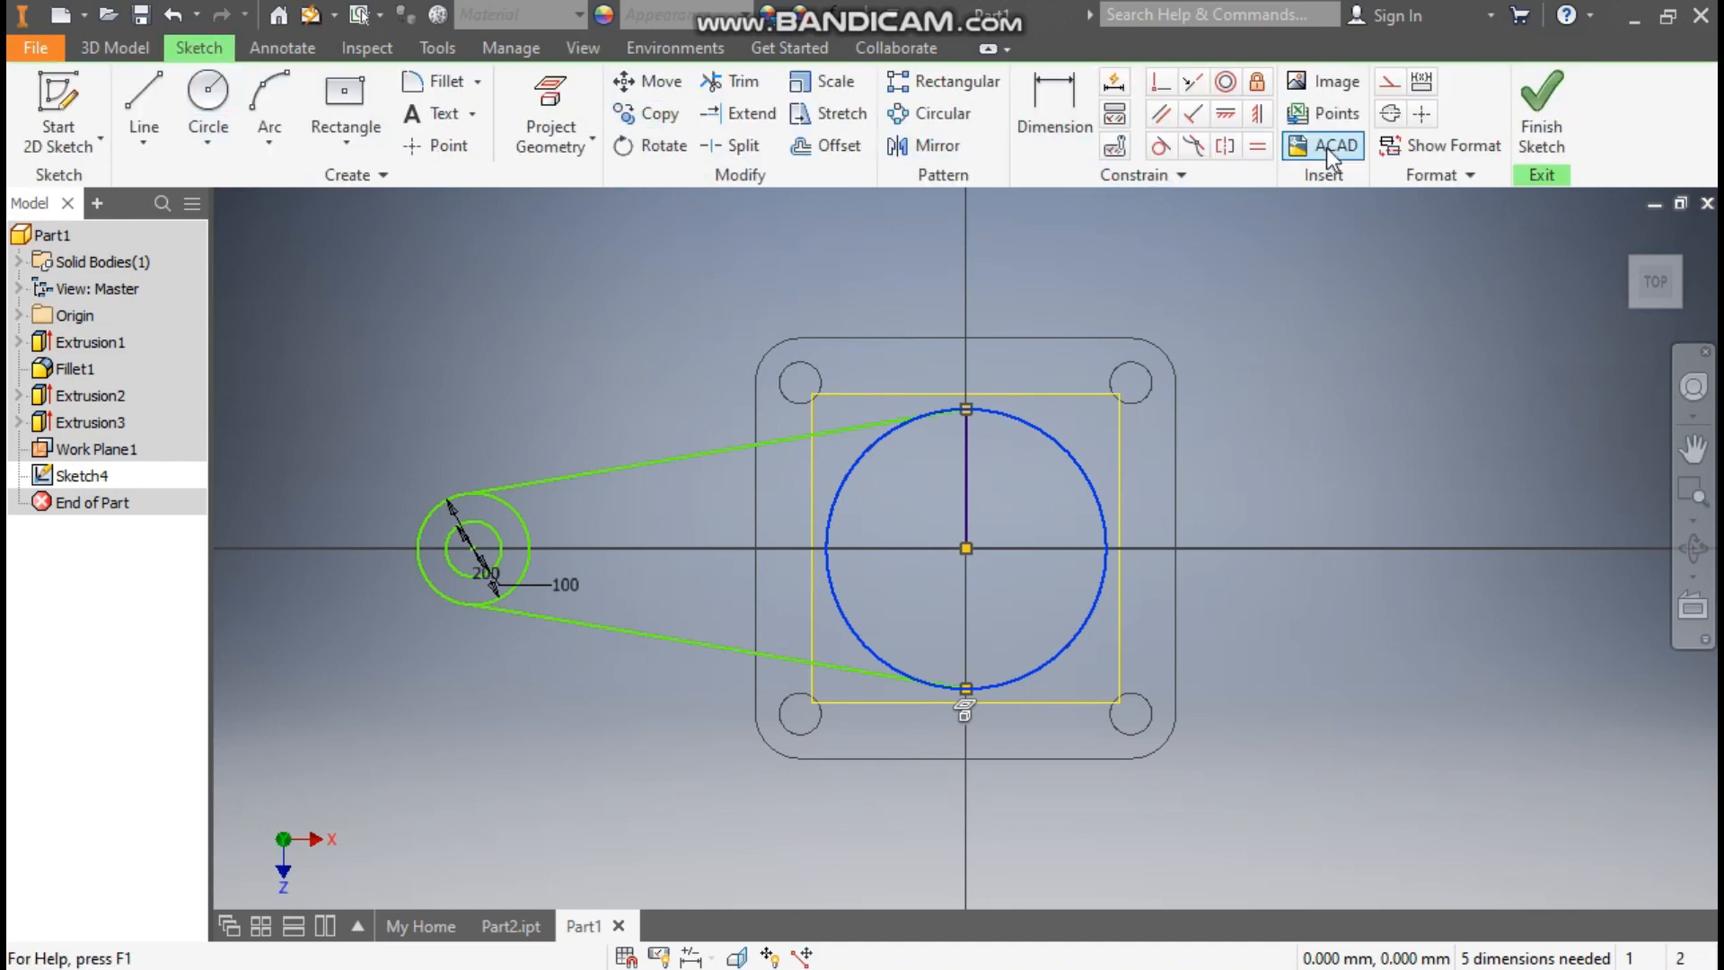
left_click(1395, 87)
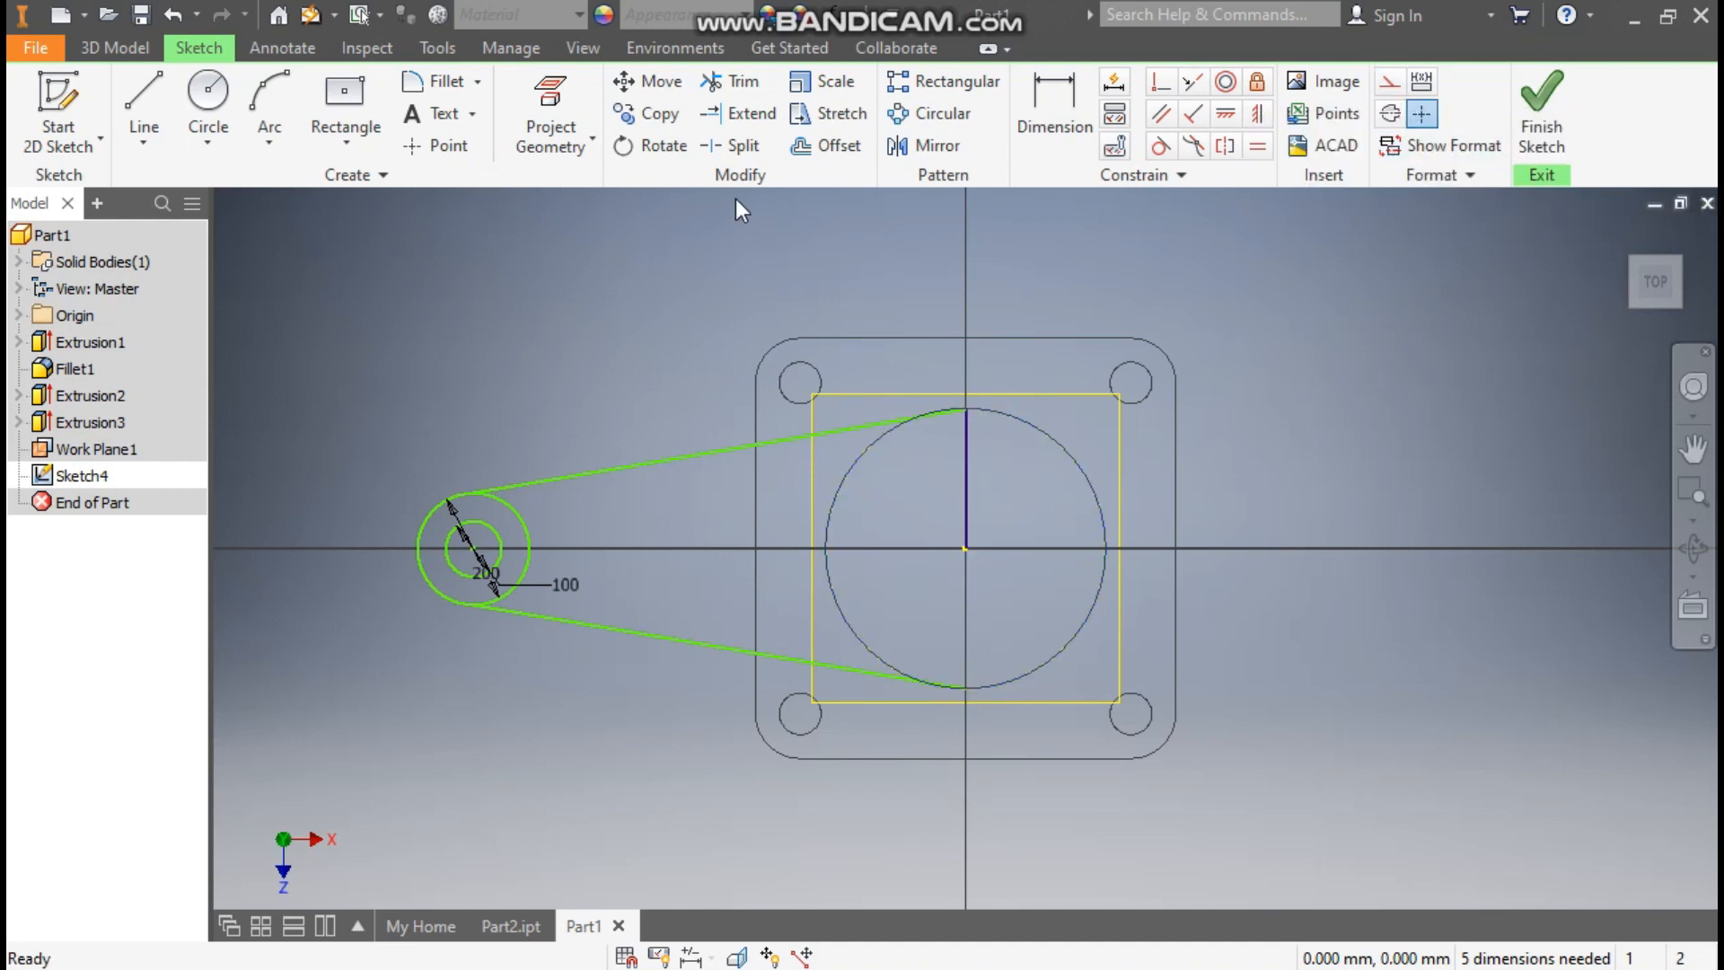
Step: Try to constrain both slanted lines tangent to the central cylinder's circle
left_click(1160, 146)
left_click(716, 449)
left_click(854, 466)
left_click(741, 612)
left_click(1016, 674)
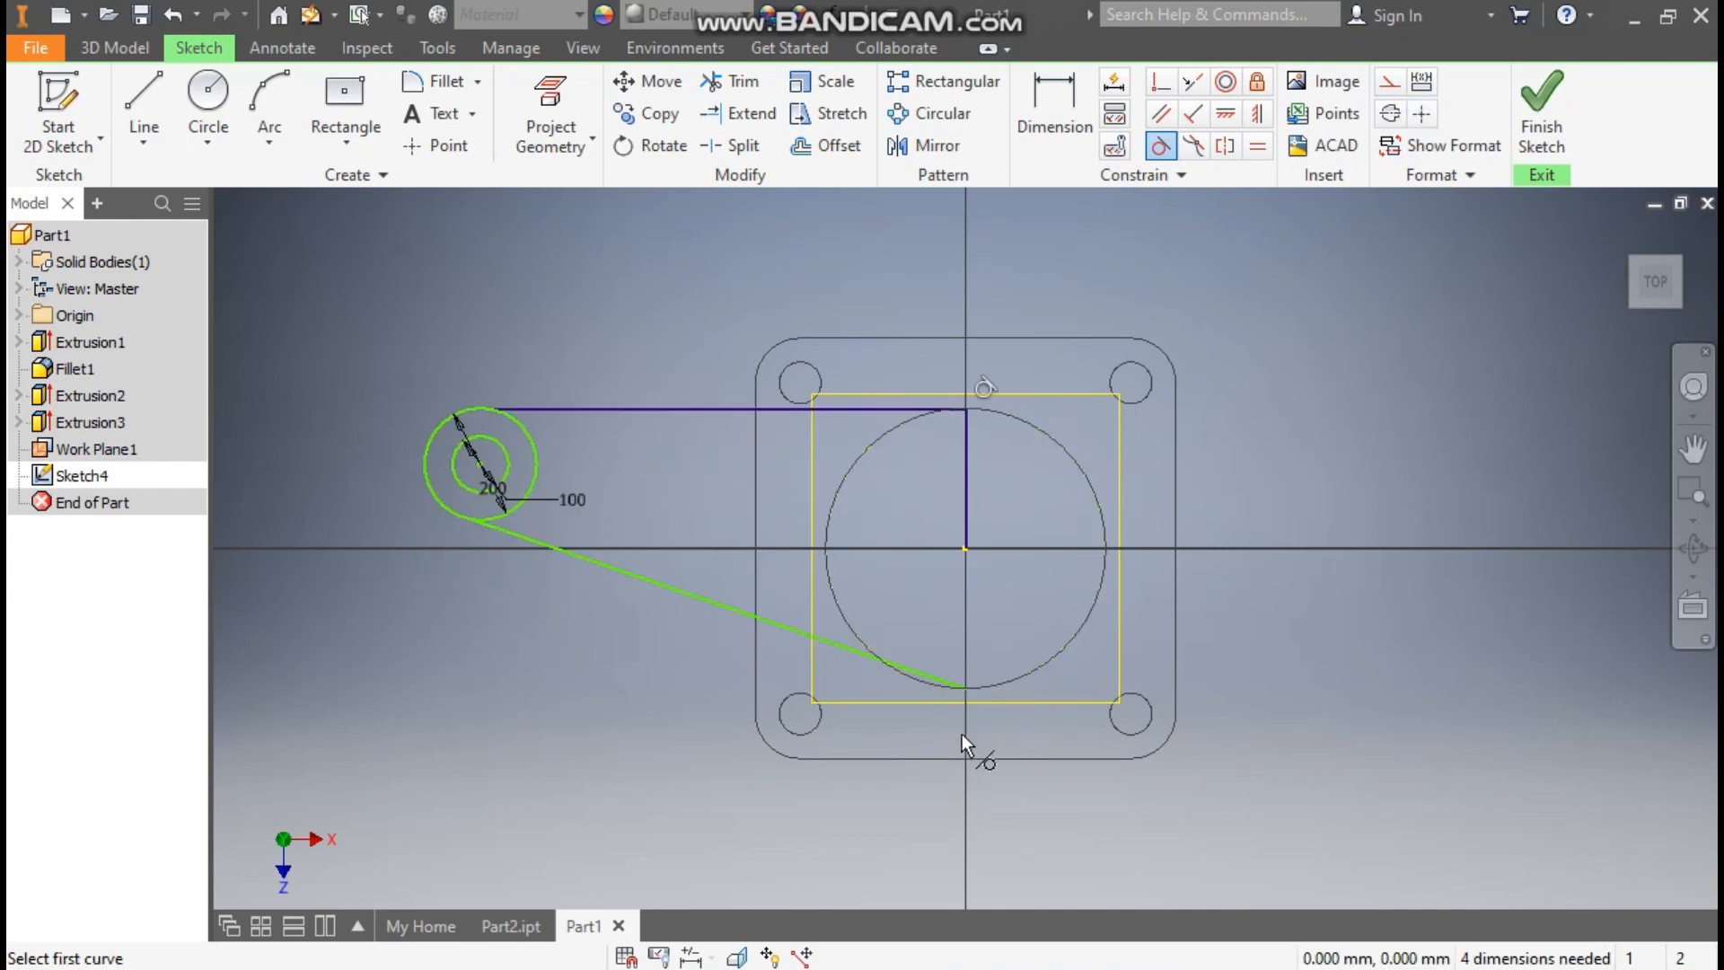
left_click(1004, 684)
left_click(844, 651)
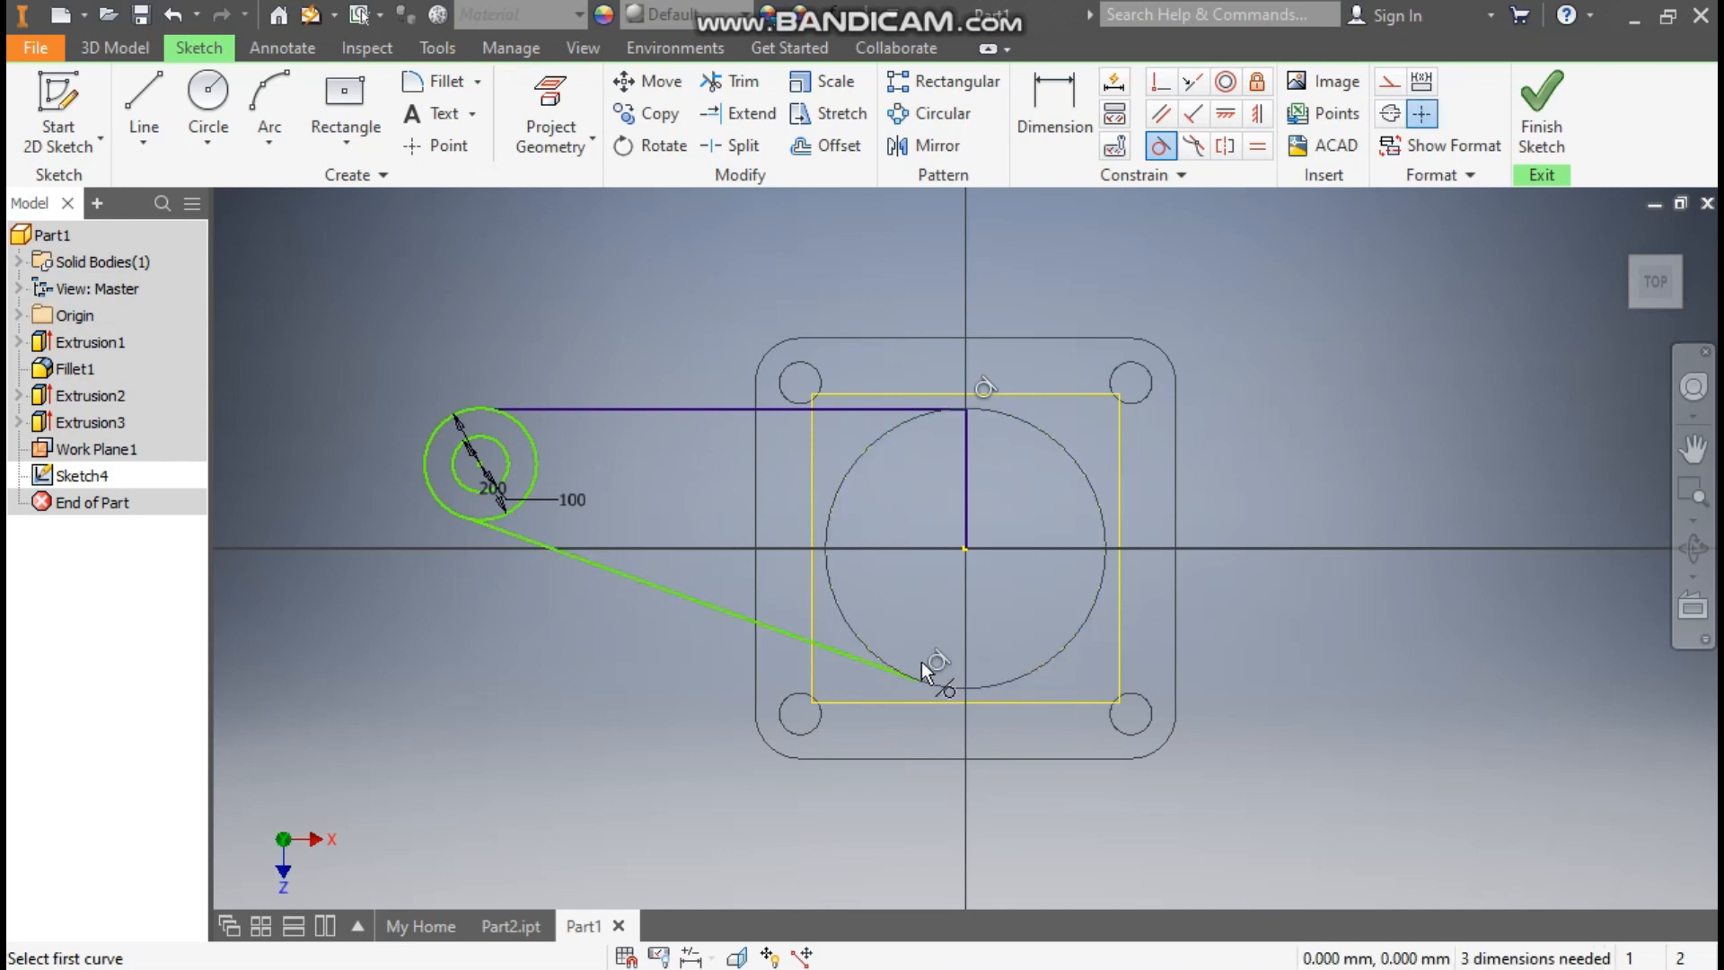
Step: Try a horizontal constraint between the lug circles' center and the origin, and undo the tangent constraints on the lines
left_click(1228, 116)
left_click(480, 469)
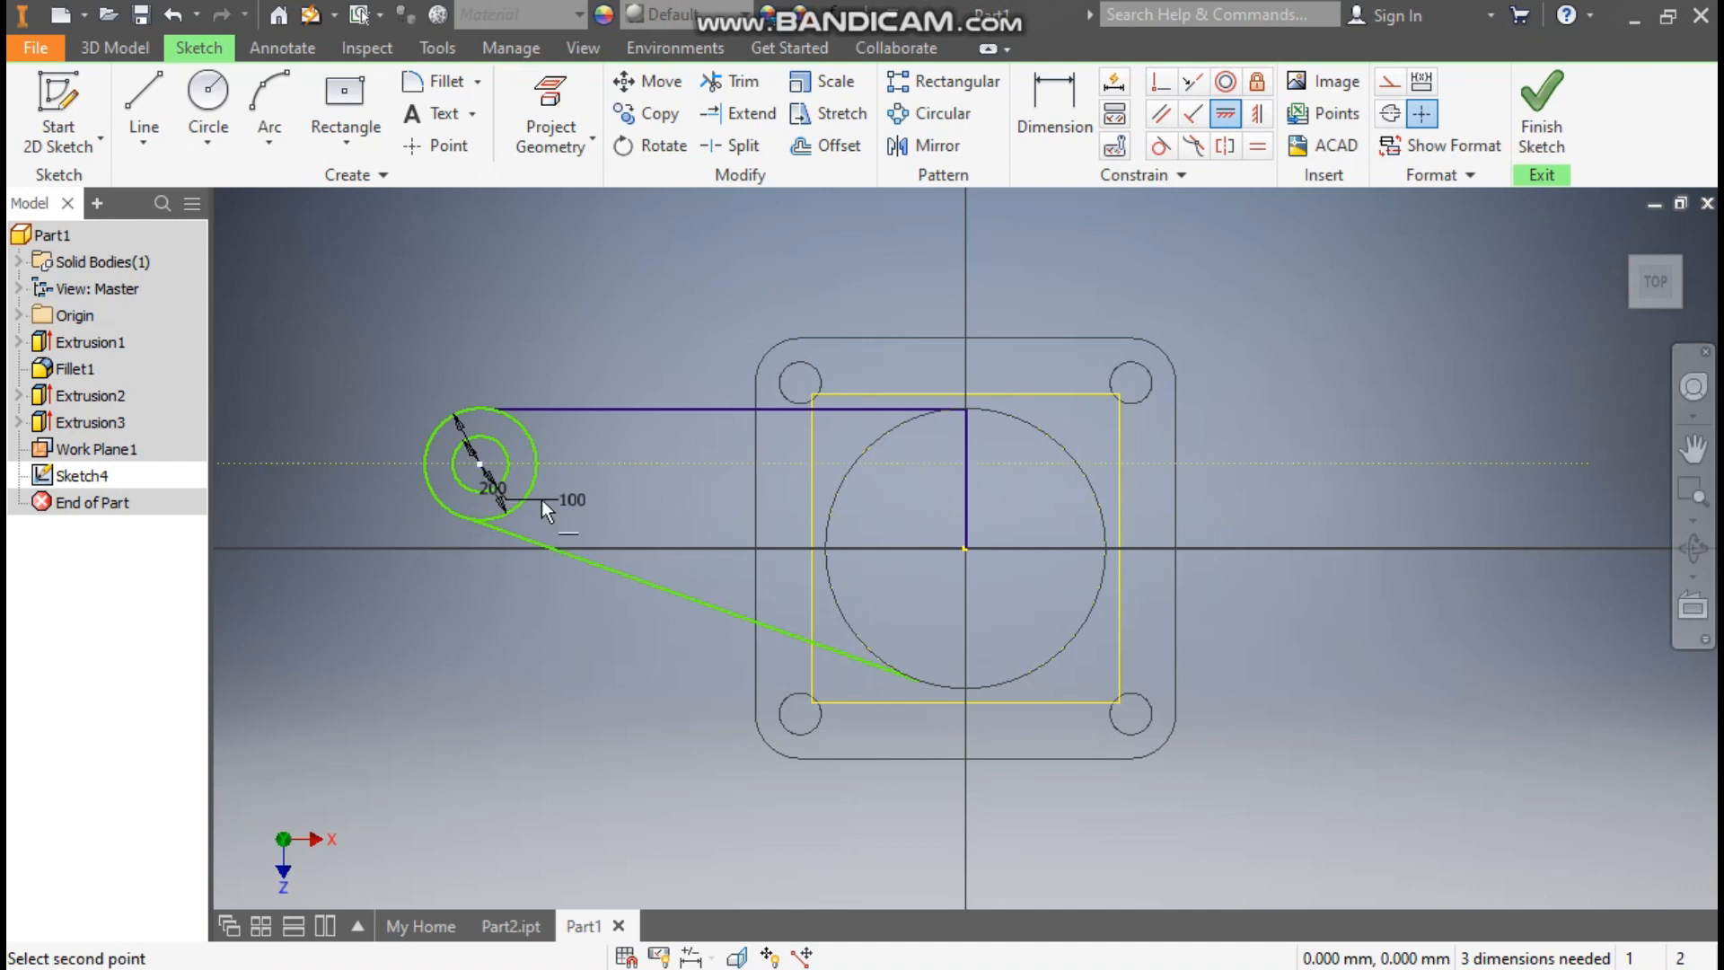
left_click(961, 548)
left_click(615, 255)
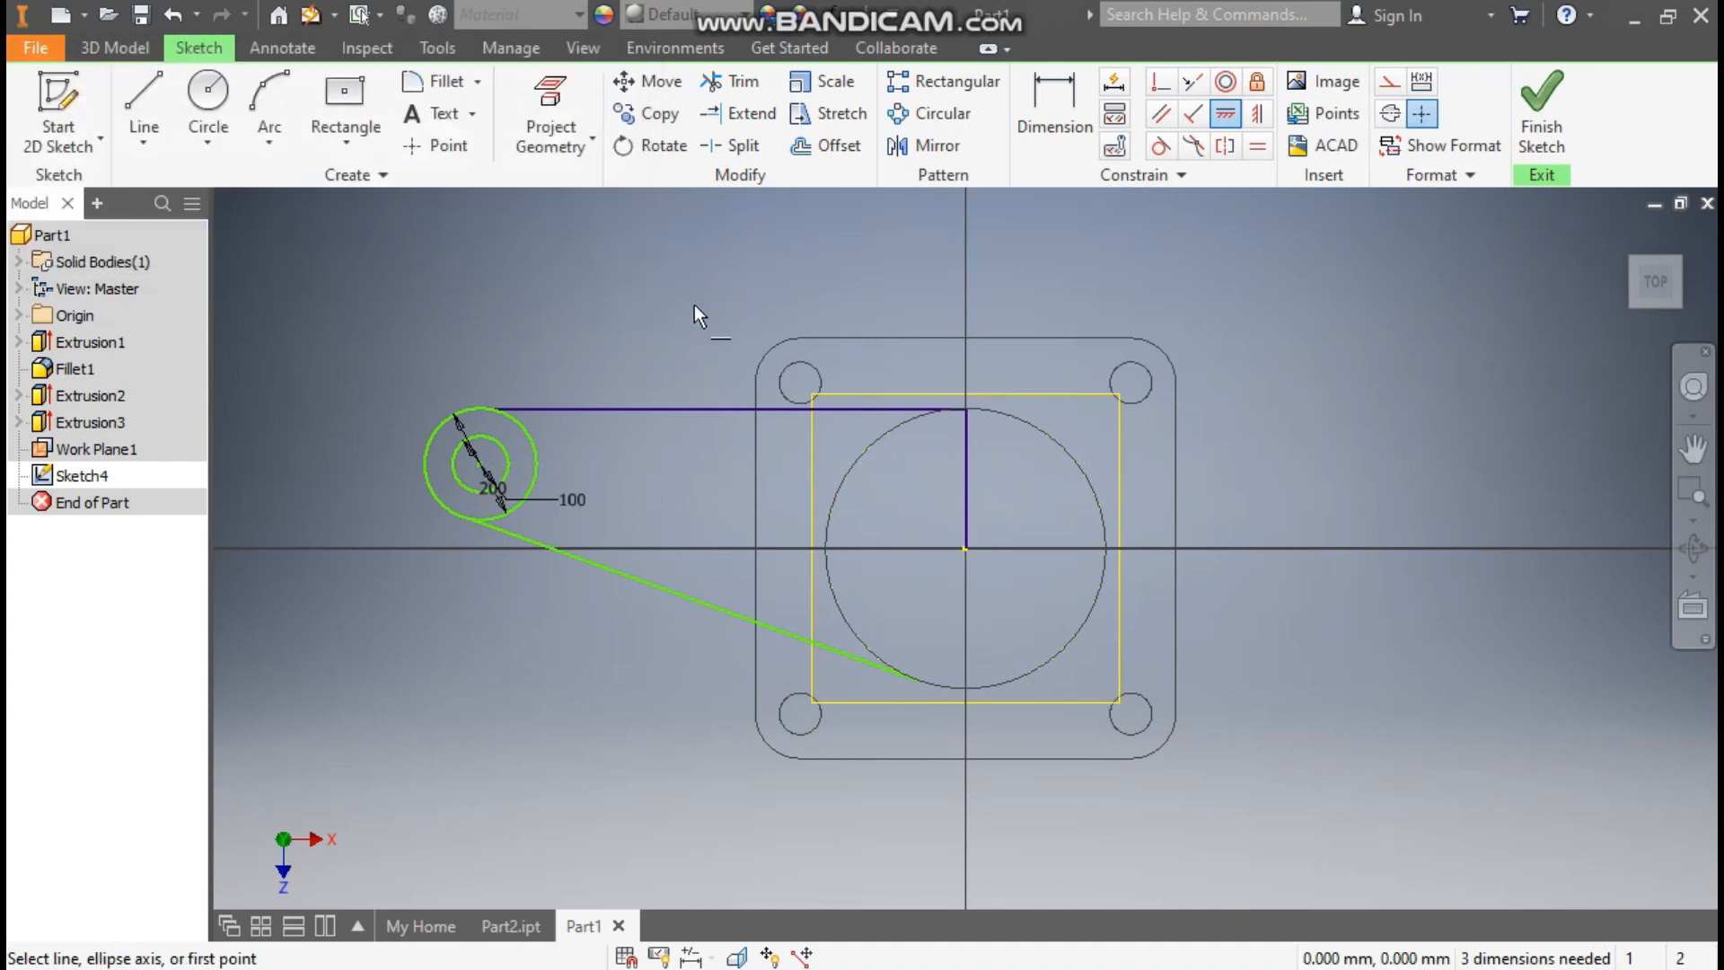
key("Escape")
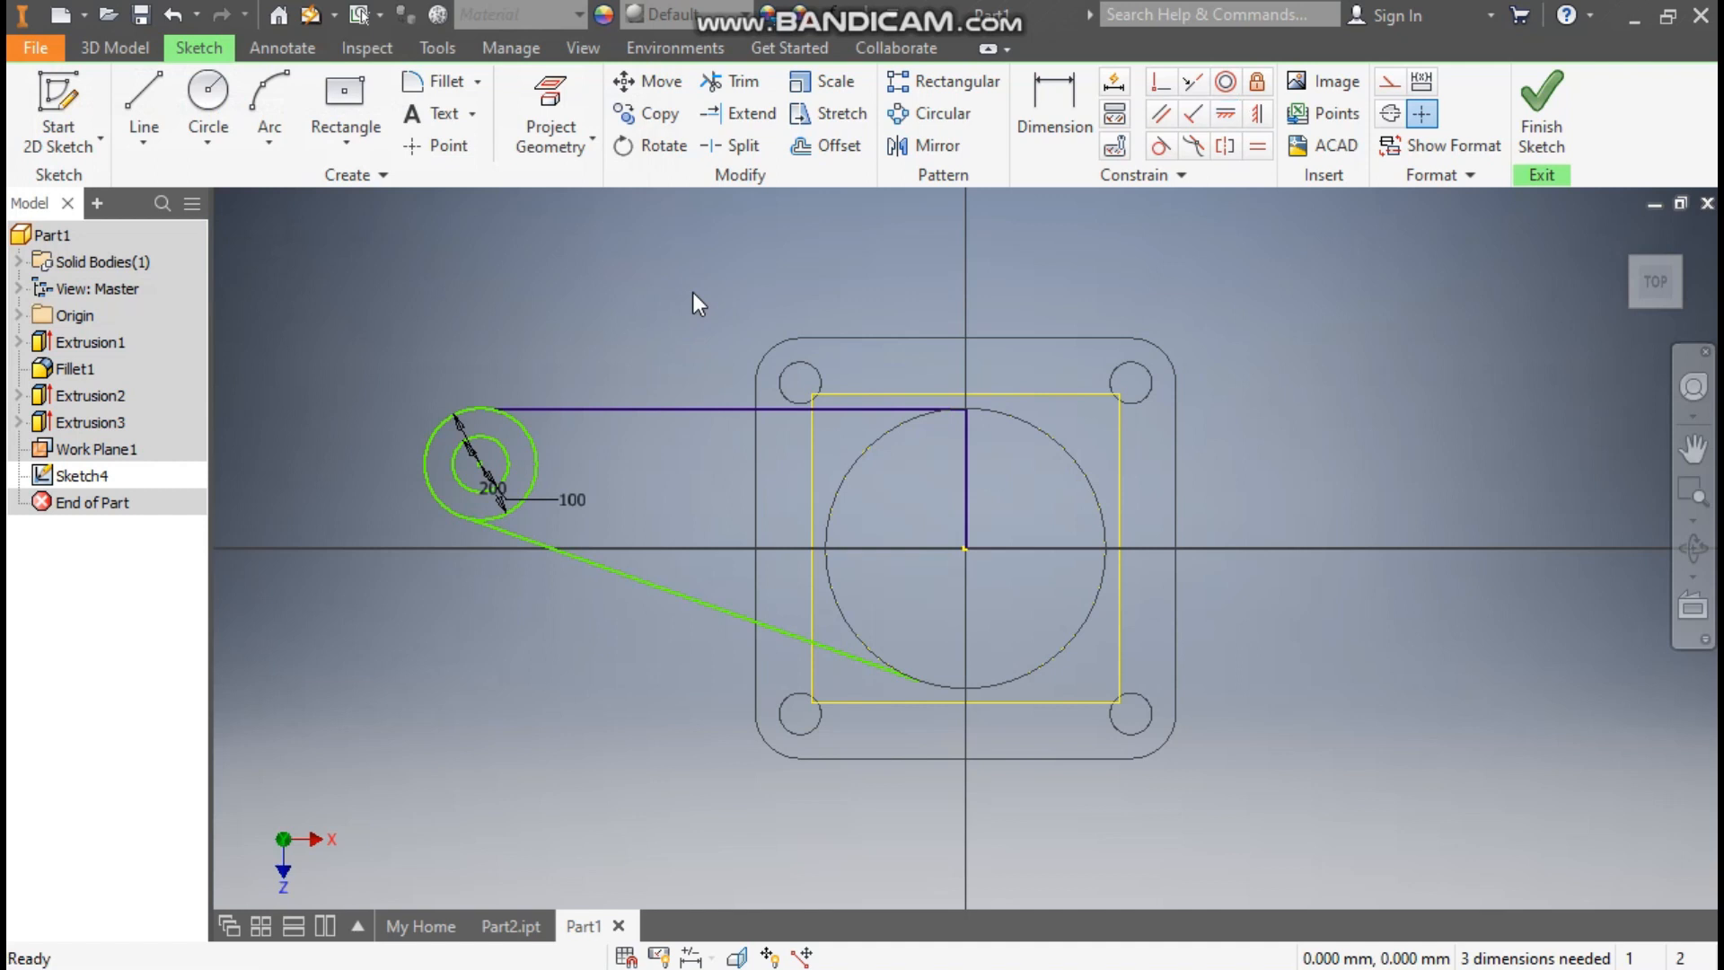
key("ctrl+z")
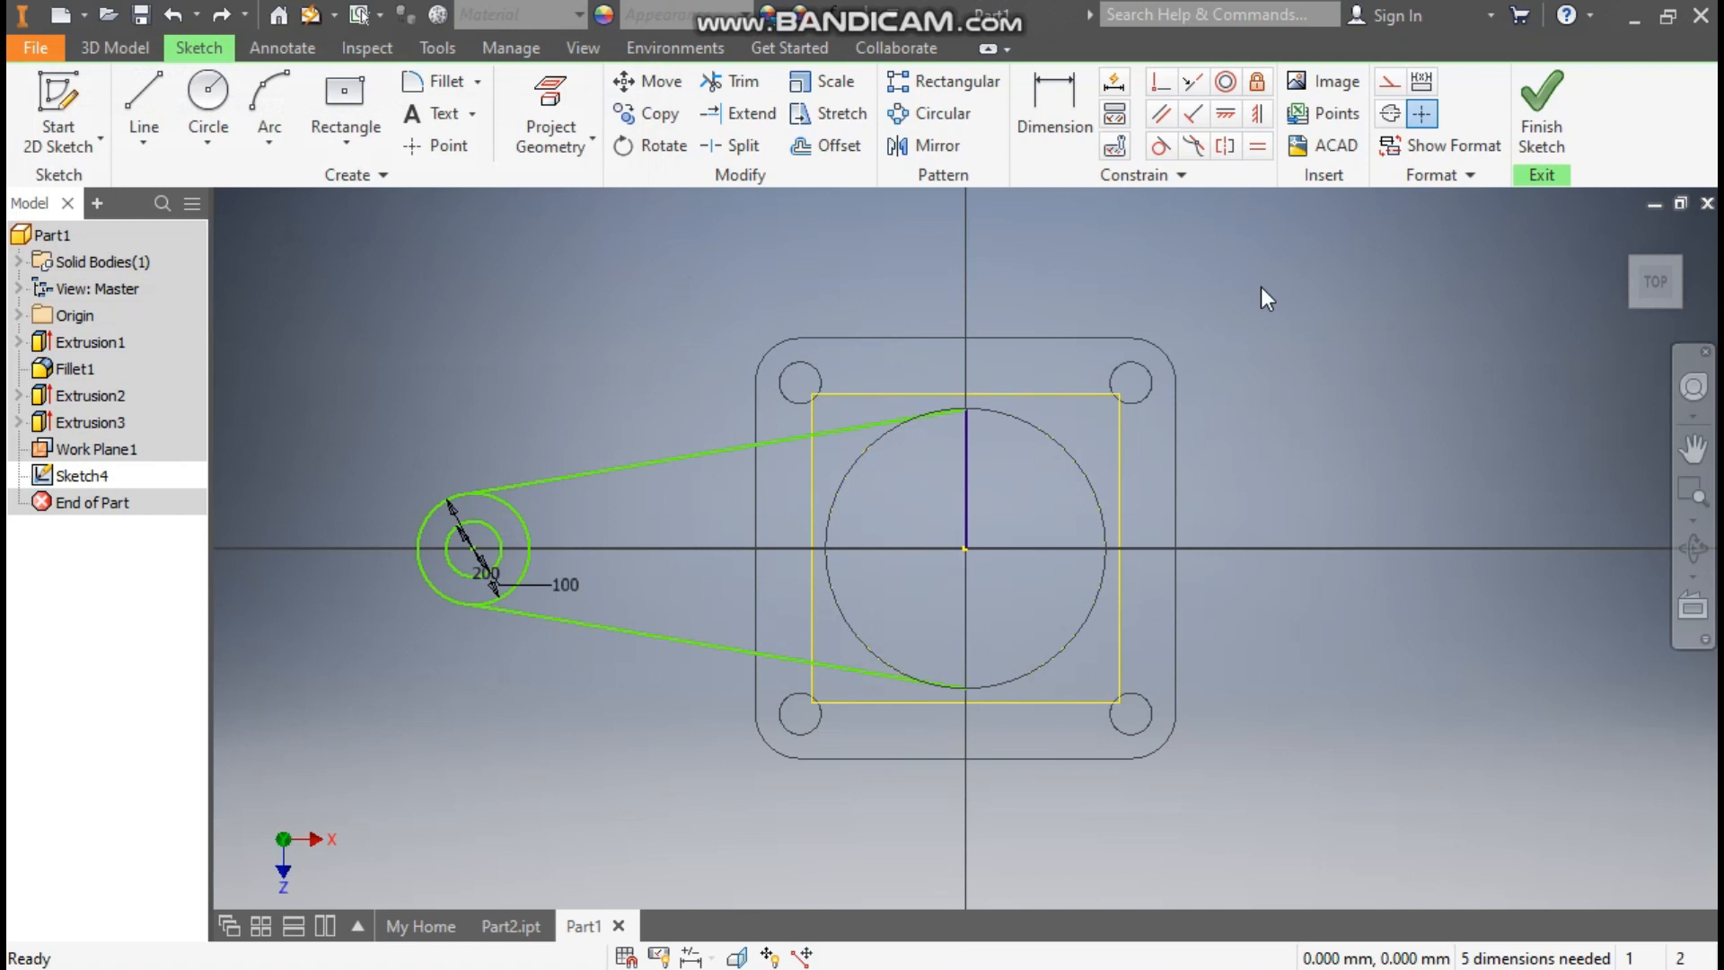
Step: Constrain the lug circles' center horizontally in line with the origin
left_click(1226, 114)
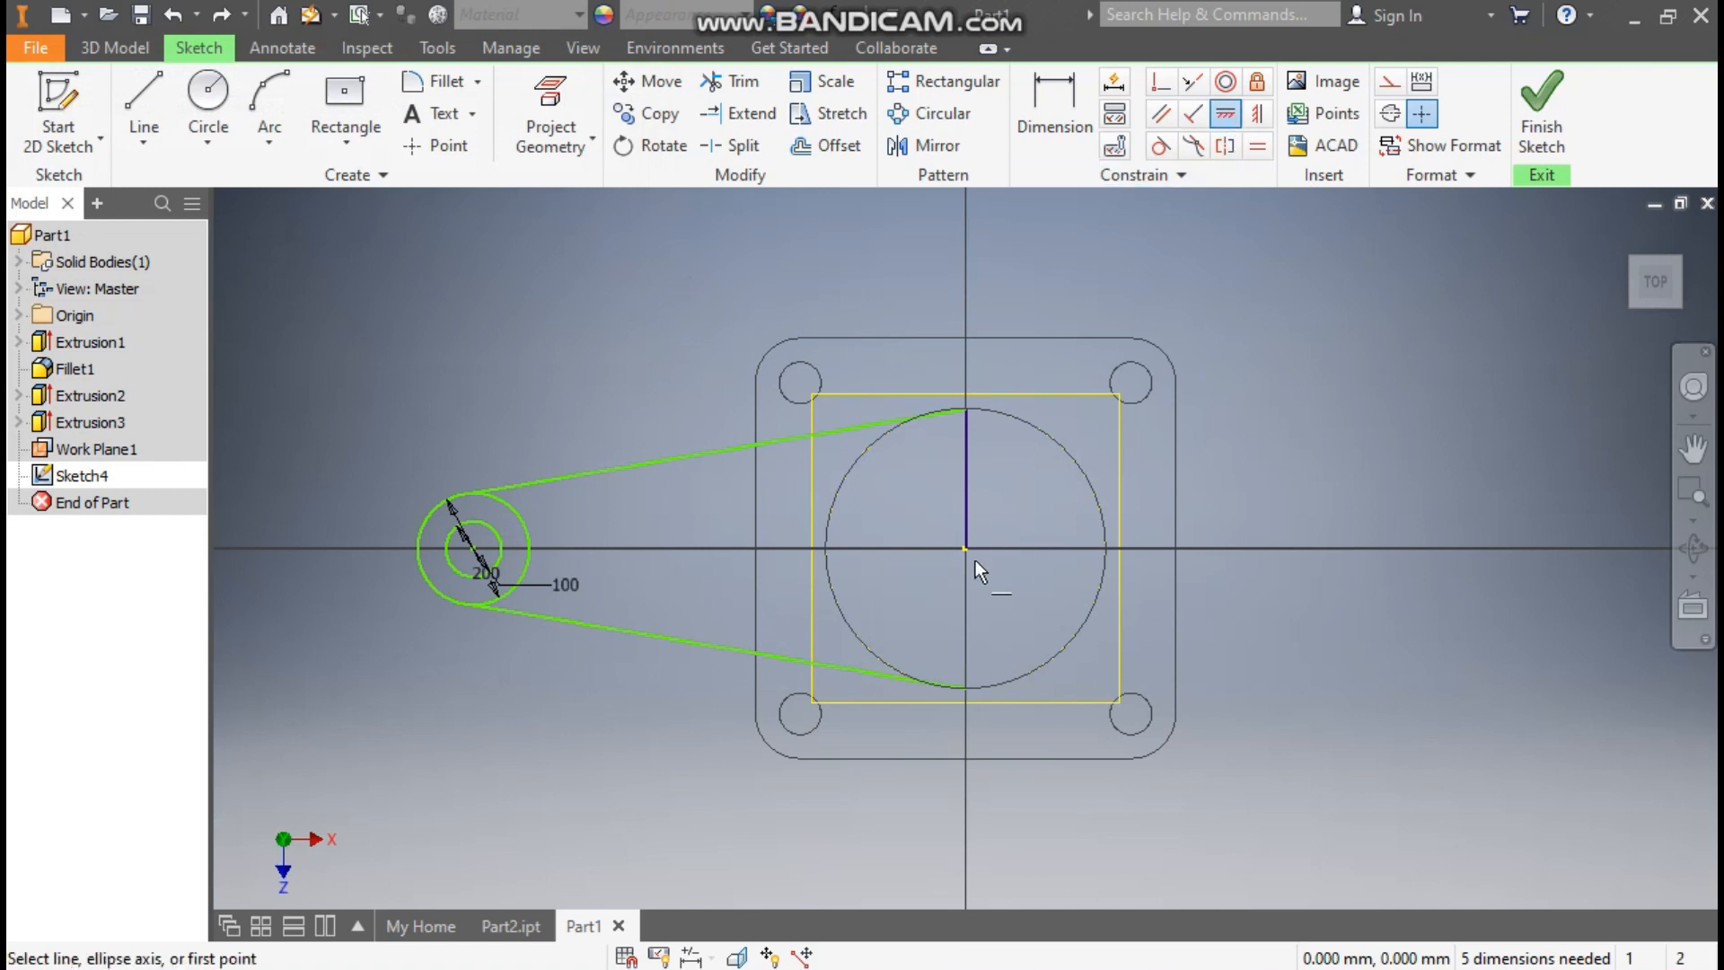
left_click(967, 550)
left_click(475, 550)
Step: Try a tangent constraint between the upper slanted line and the central circle, and constrain the lower line tangent to that circle
left_click(1164, 148)
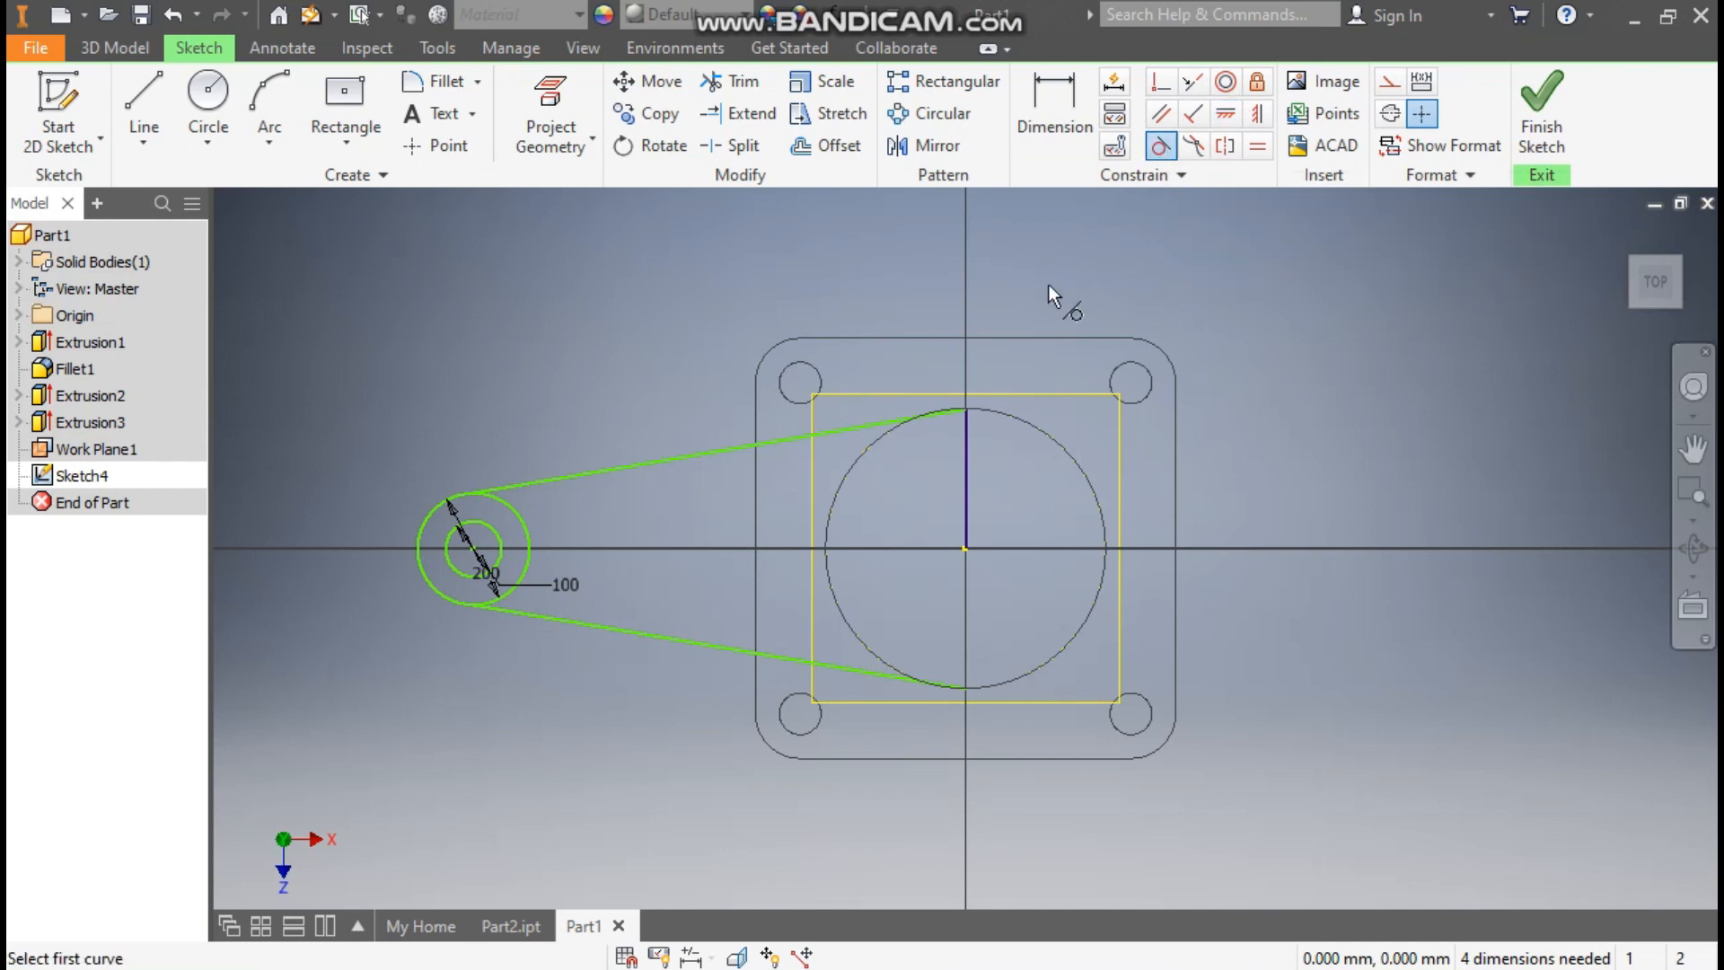
left_click(749, 445)
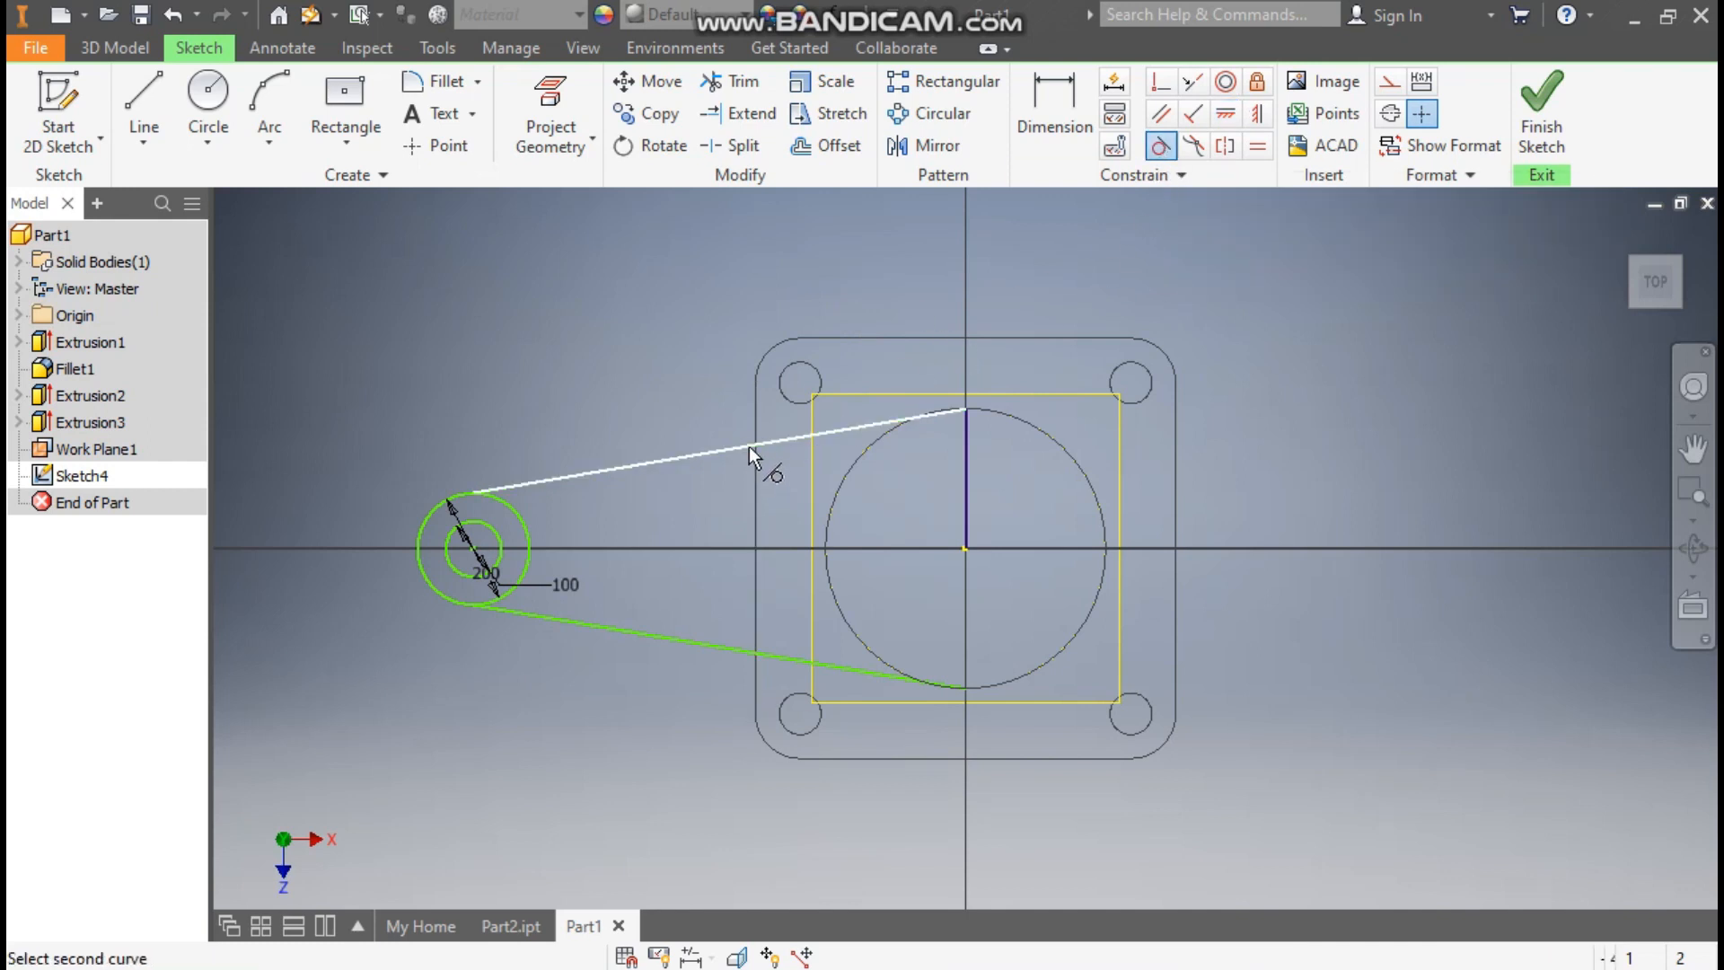
left_click(1009, 413)
left_click(592, 246)
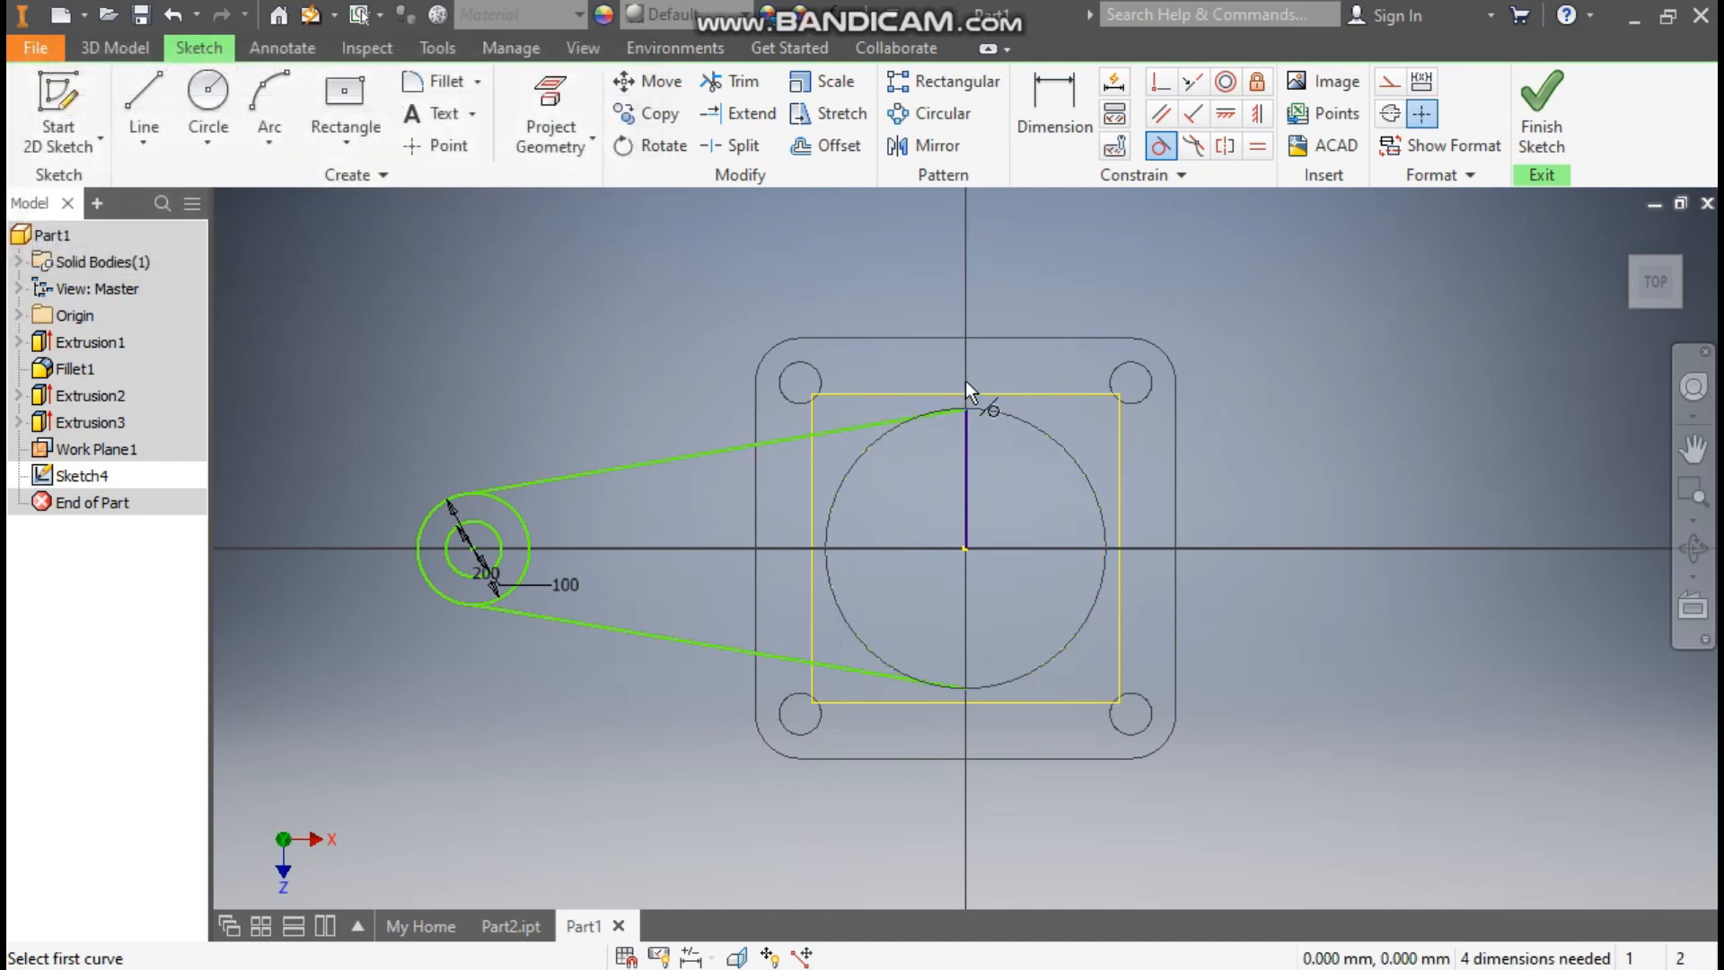
left_click(754, 659)
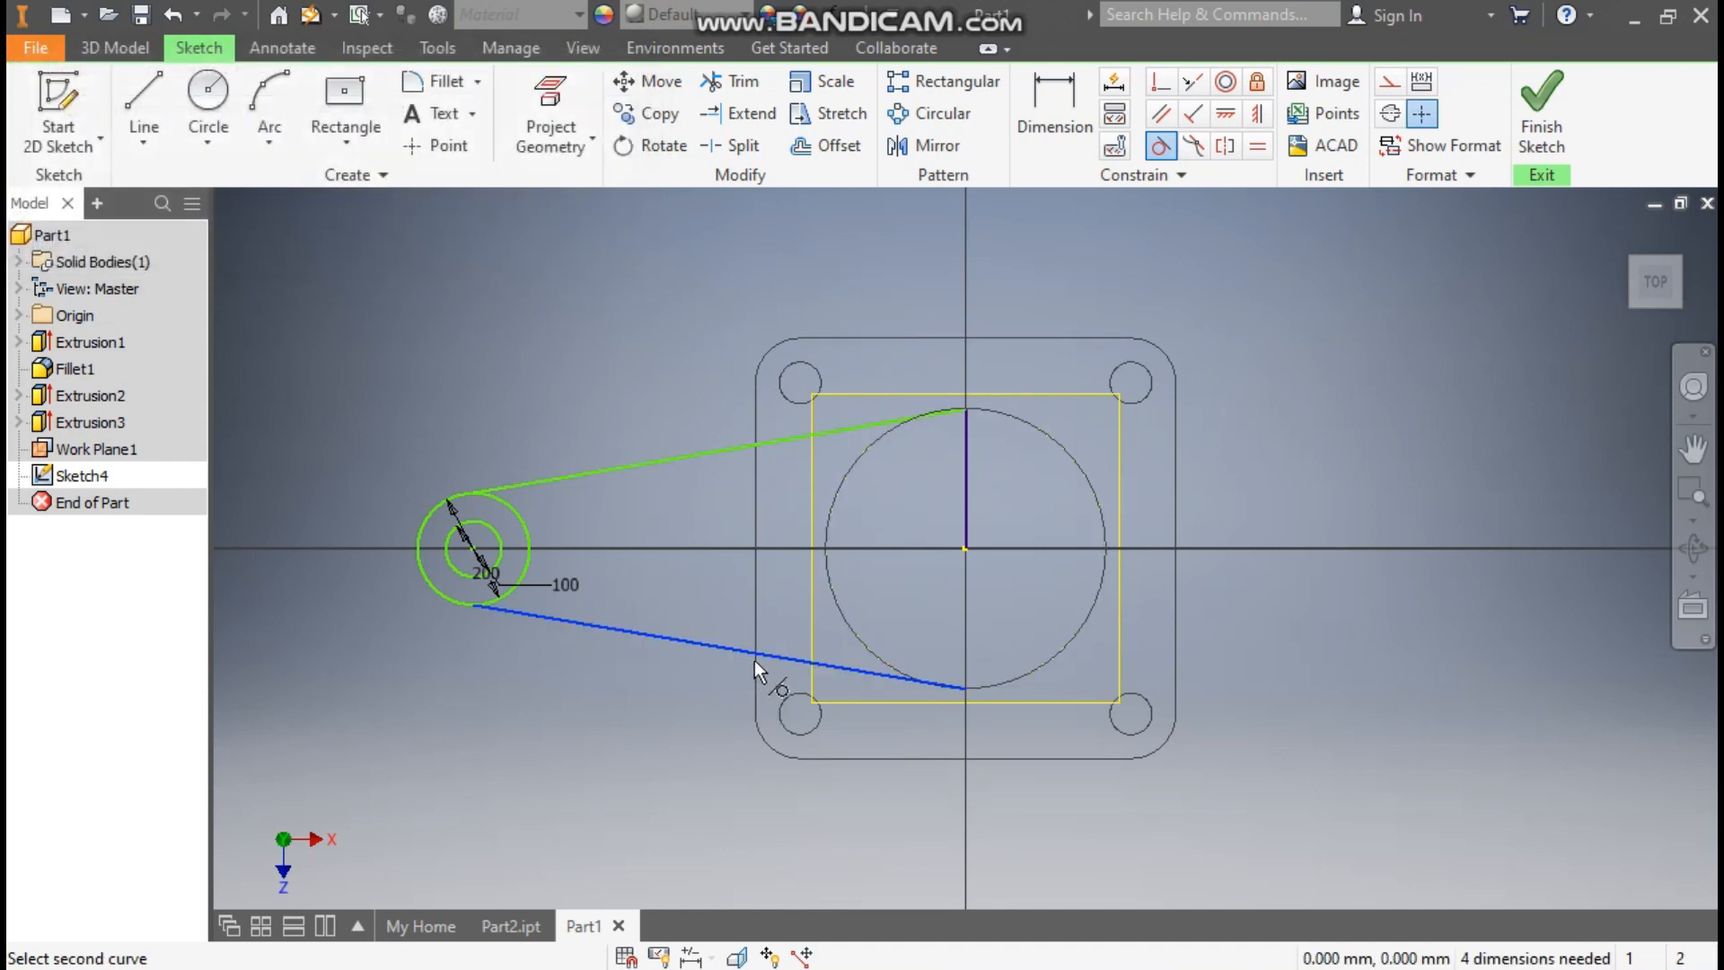
left_click(1031, 673)
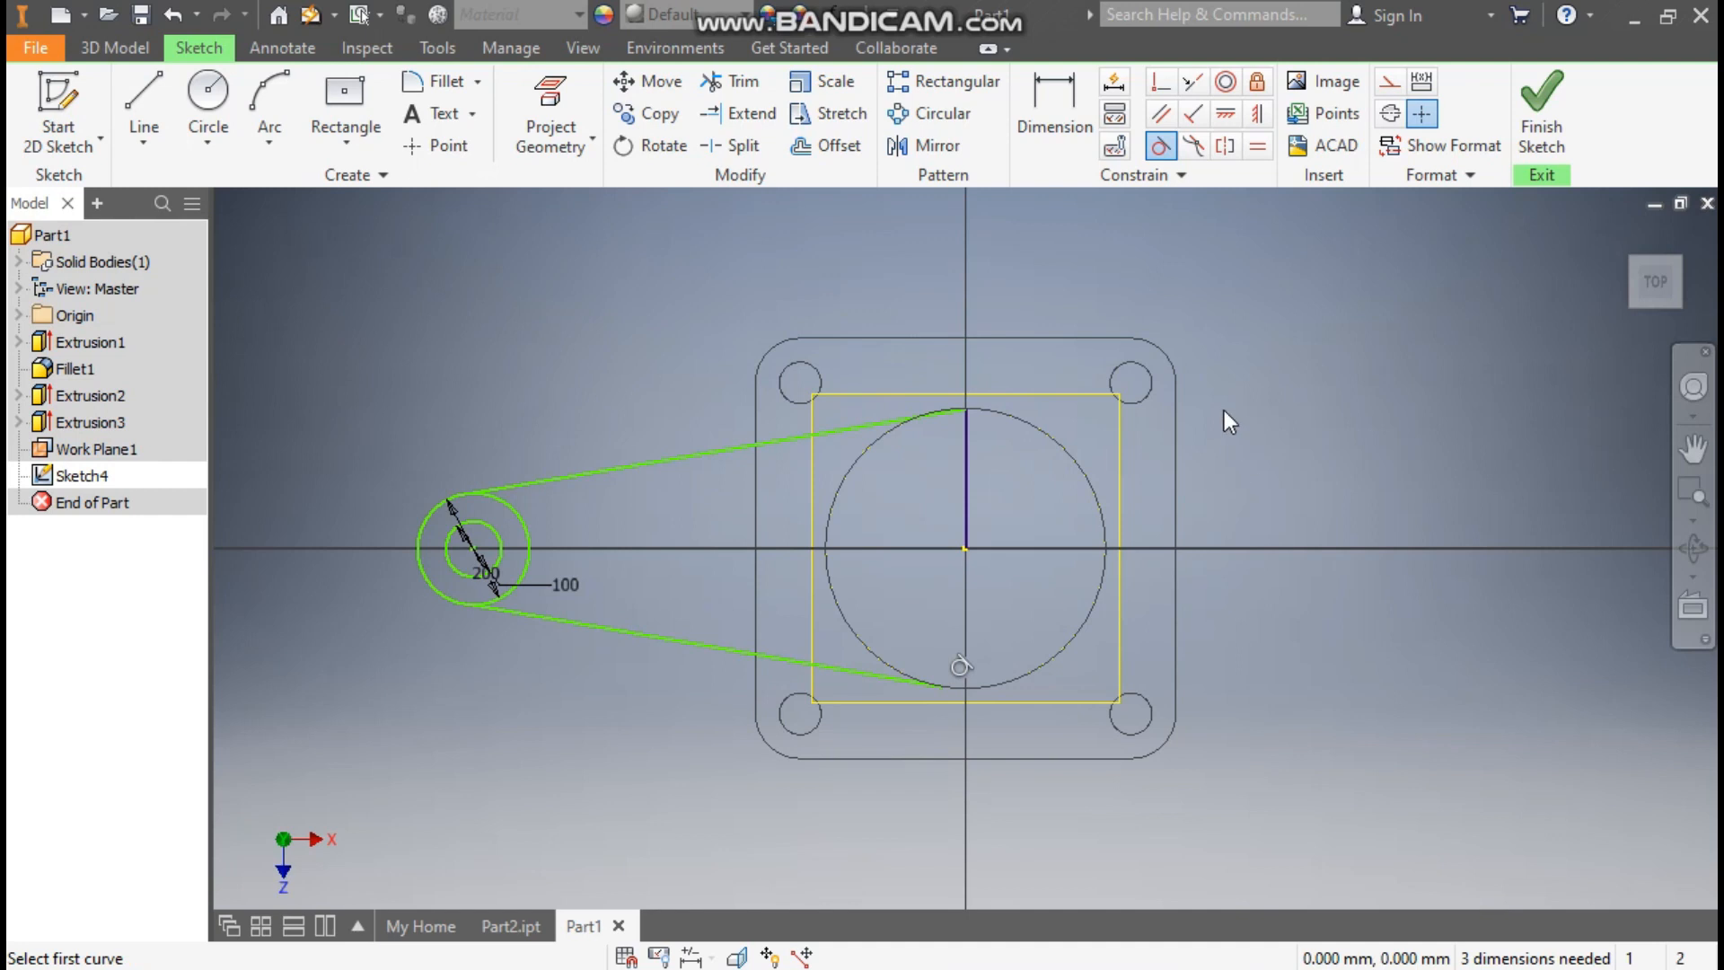
key("Escape")
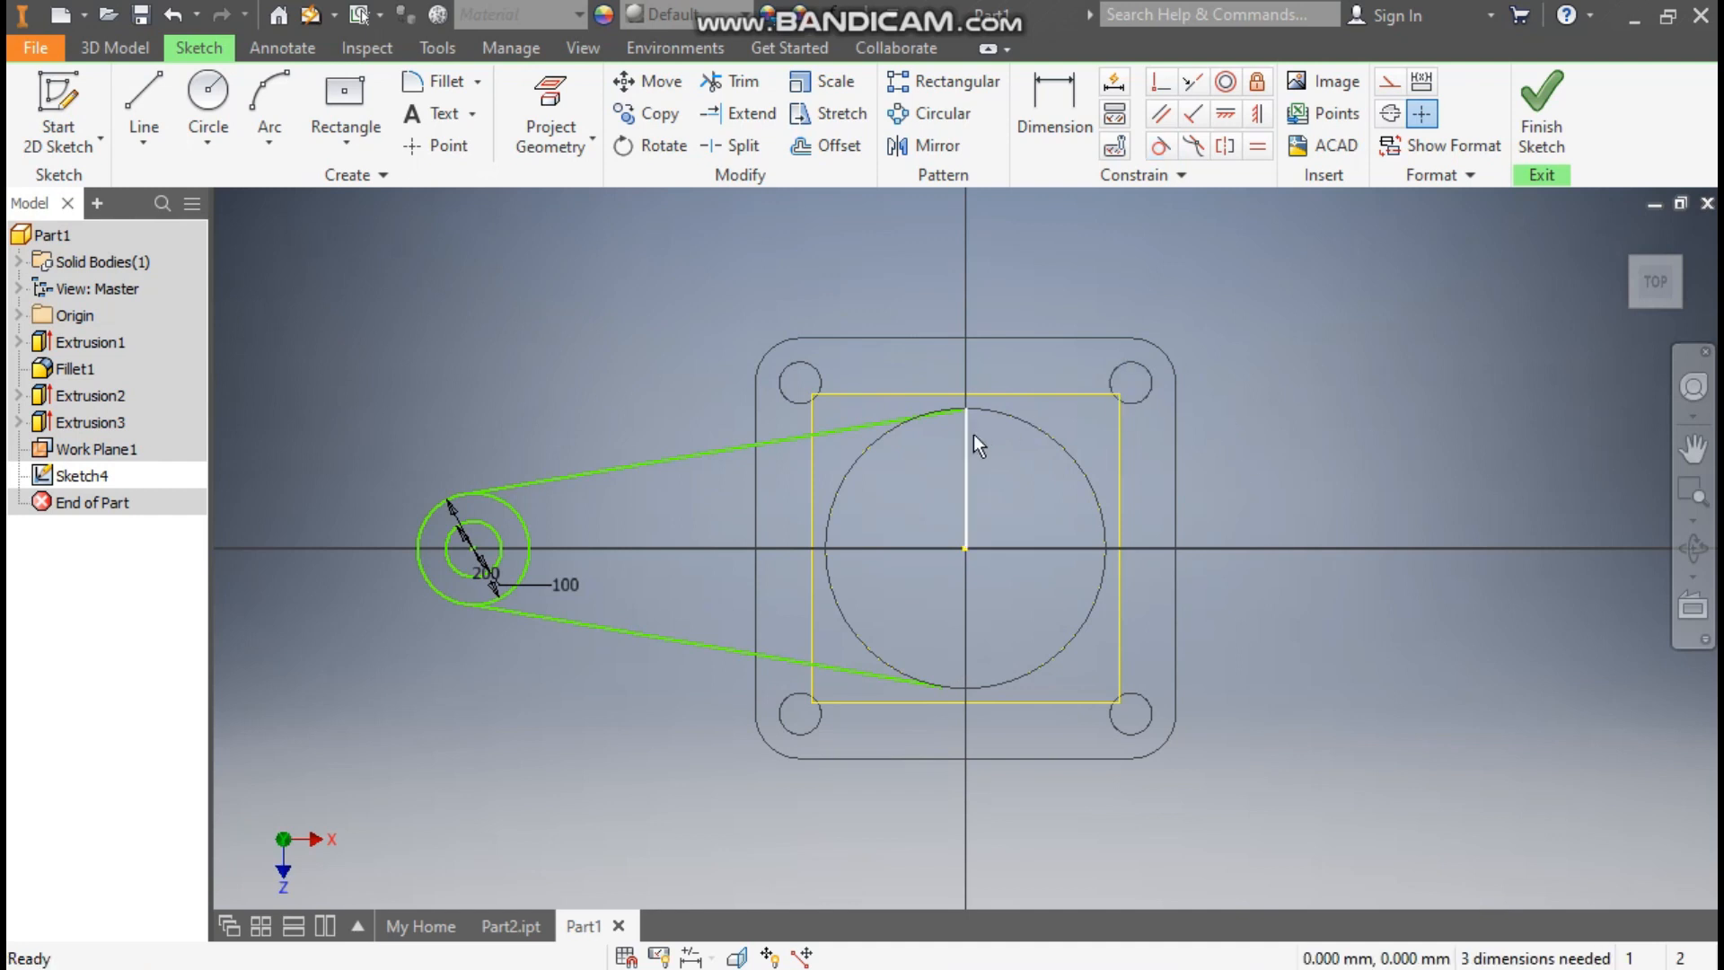
Step: Delete the upper slanted line between the lug circle and the central circle
scroll(974, 433, "up", 3)
left_click_drag(961, 390, 807, 413)
left_click(810, 413)
key("Delete")
scroll(1090, 467, "down", 4)
scroll(1032, 471, "up", 3)
Step: Draw a new line from the upper point of the 200 mm circle to the central circle, just left of its topmost point
left_click(144, 89)
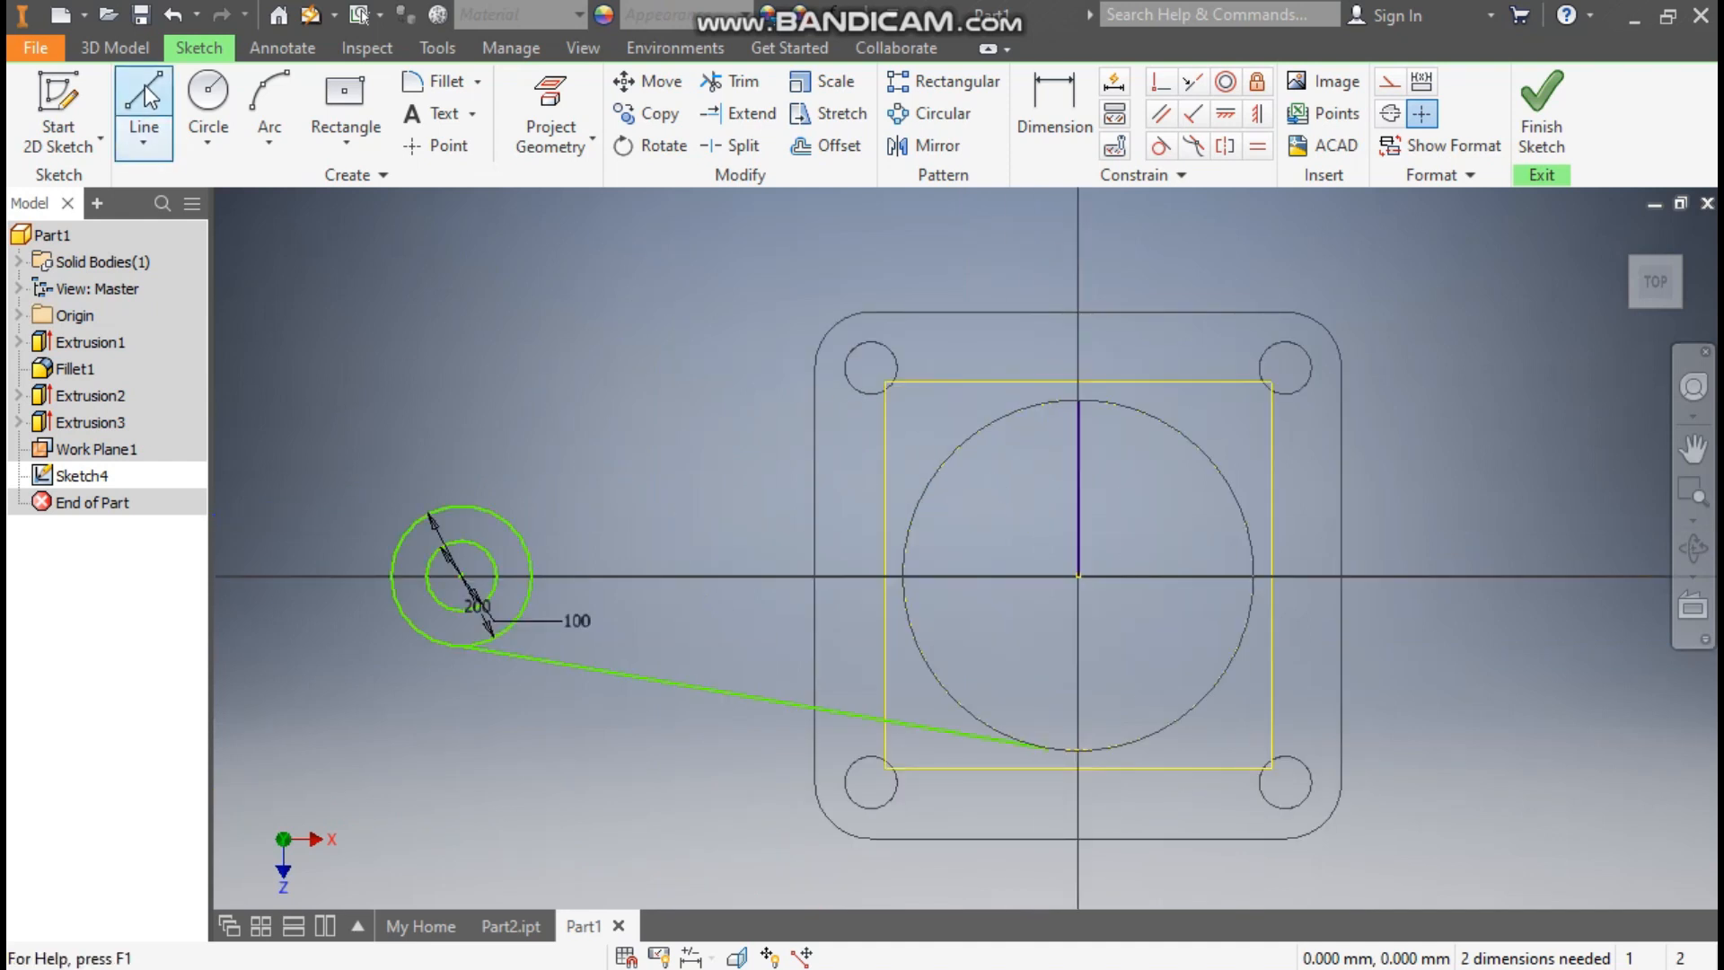
left_click(463, 505)
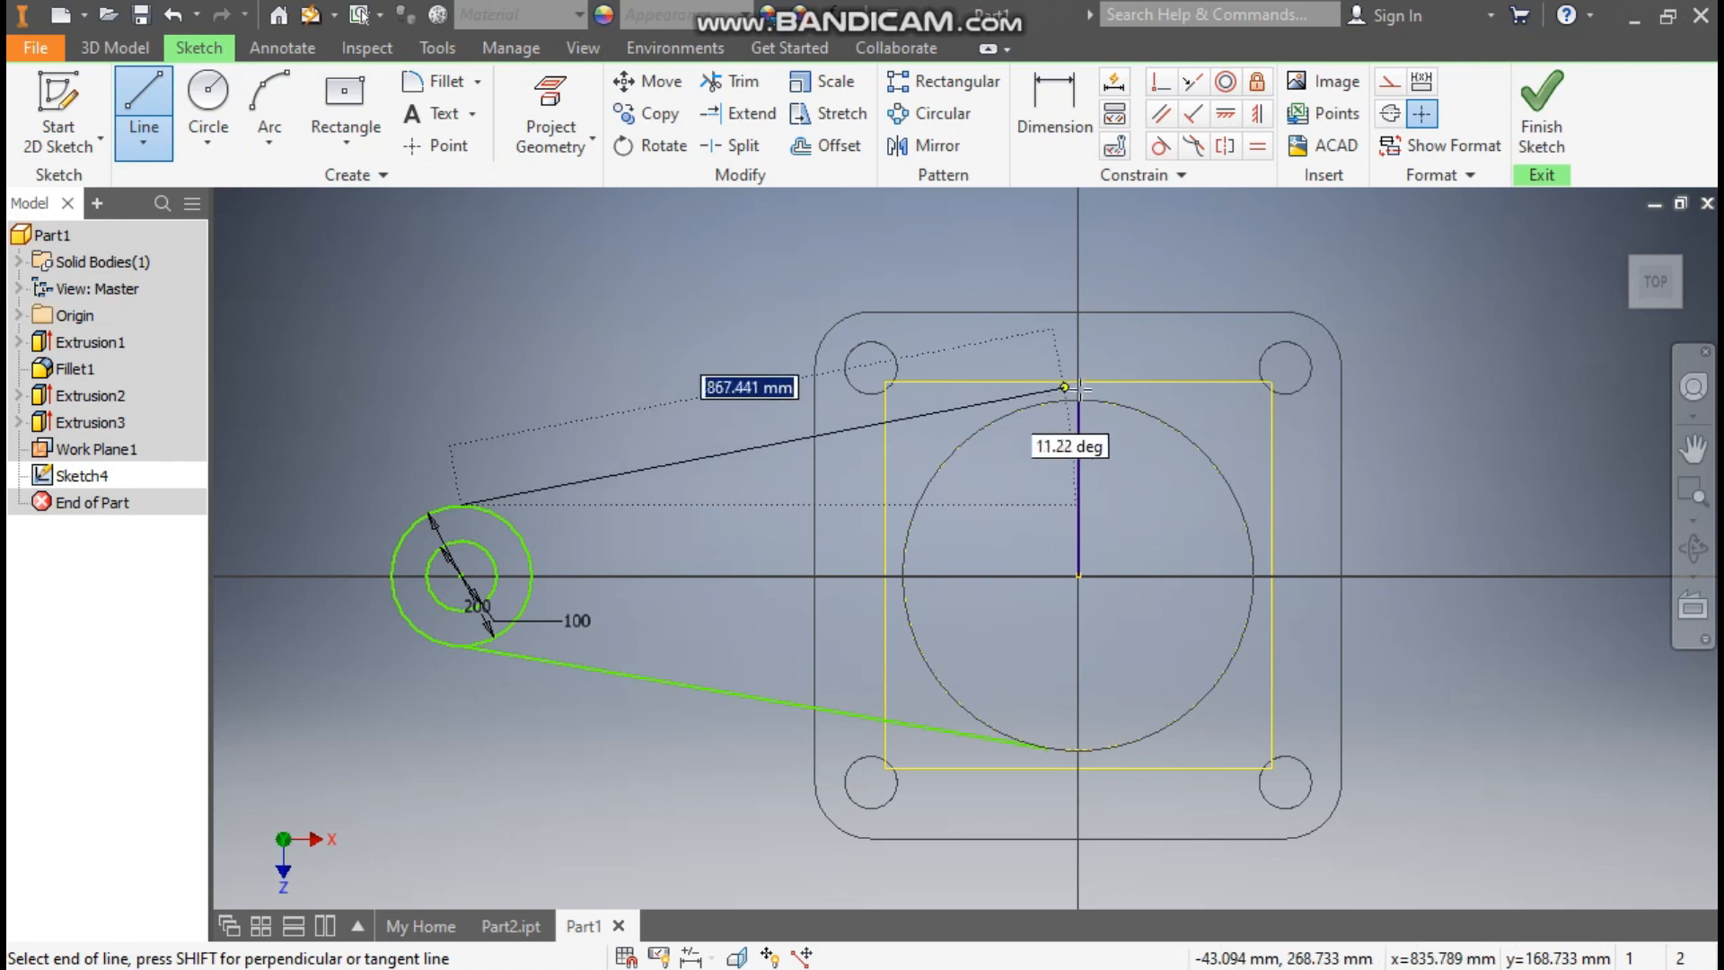
left_click(1030, 406)
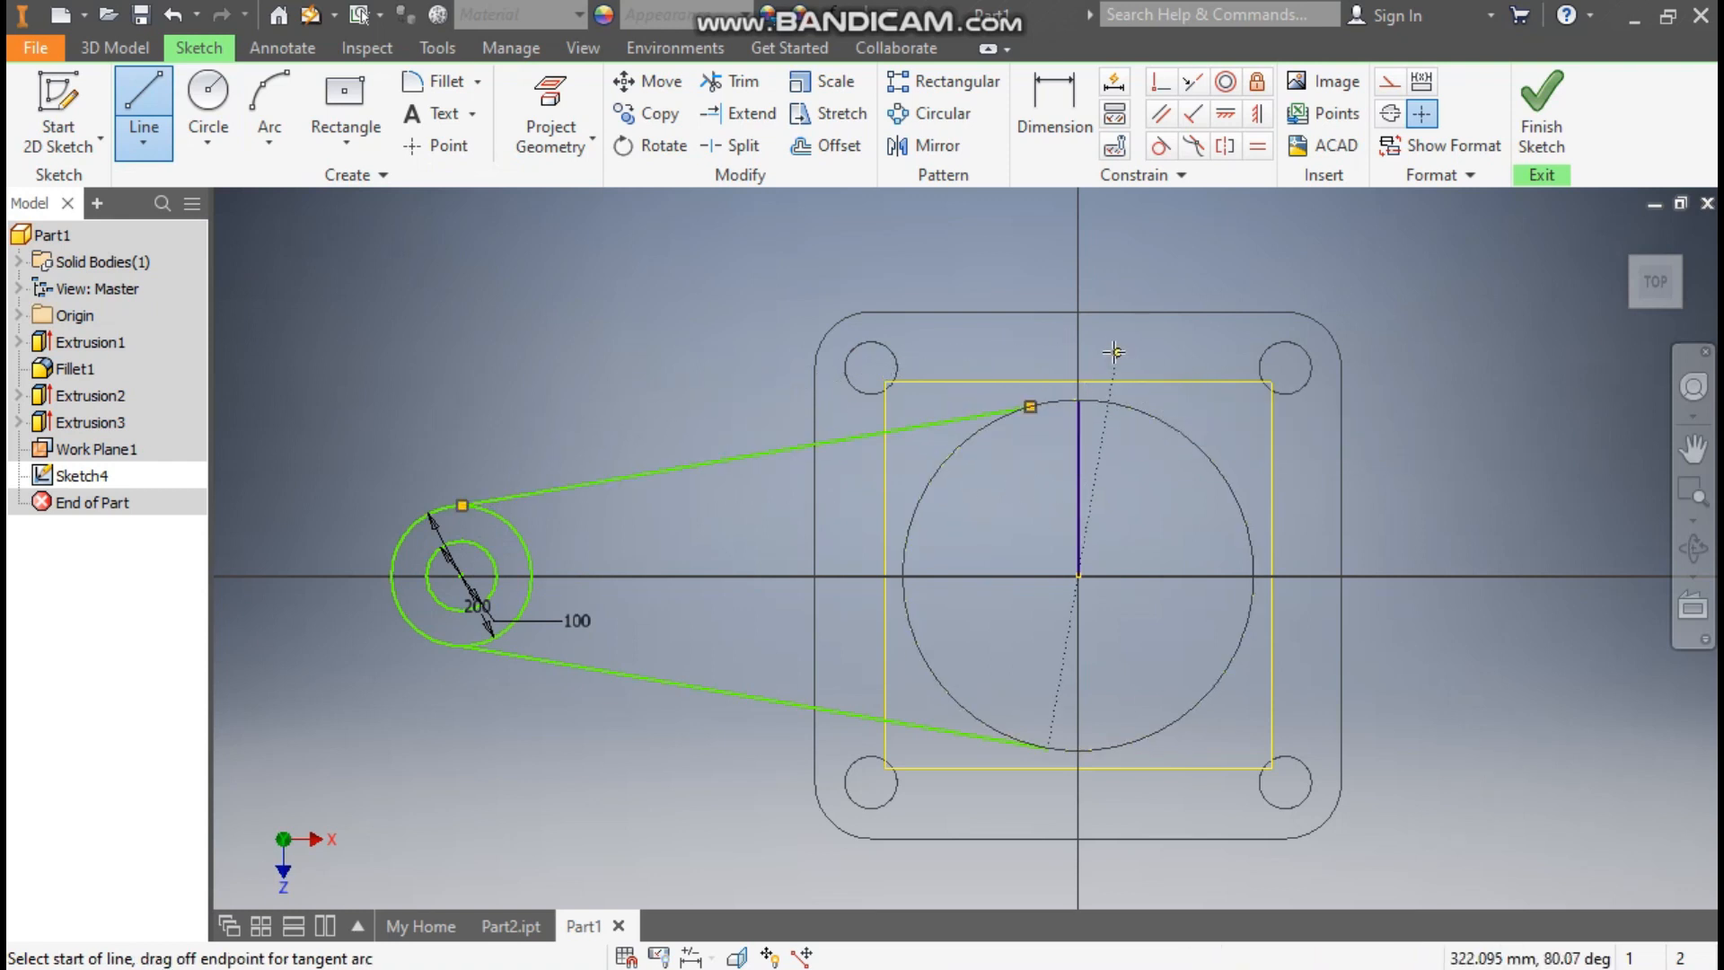
key("Escape")
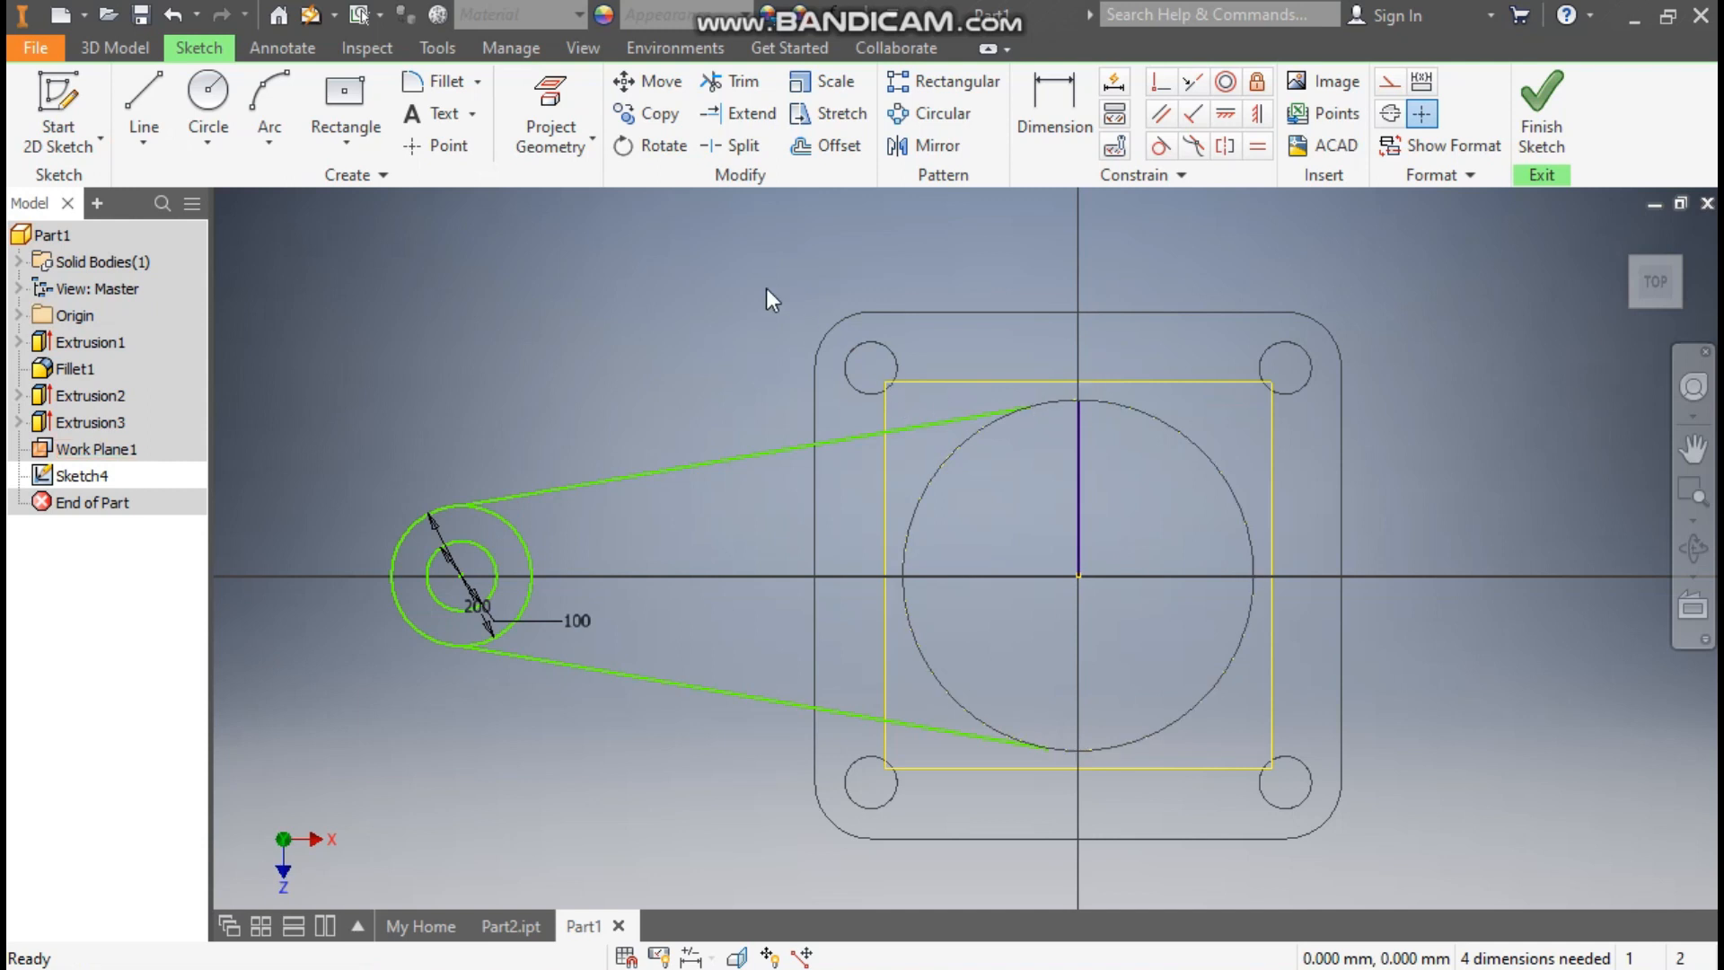
Step: Constrain the new upper line tangent to the central cylinder's circle
left_click(1160, 148)
left_click(971, 425)
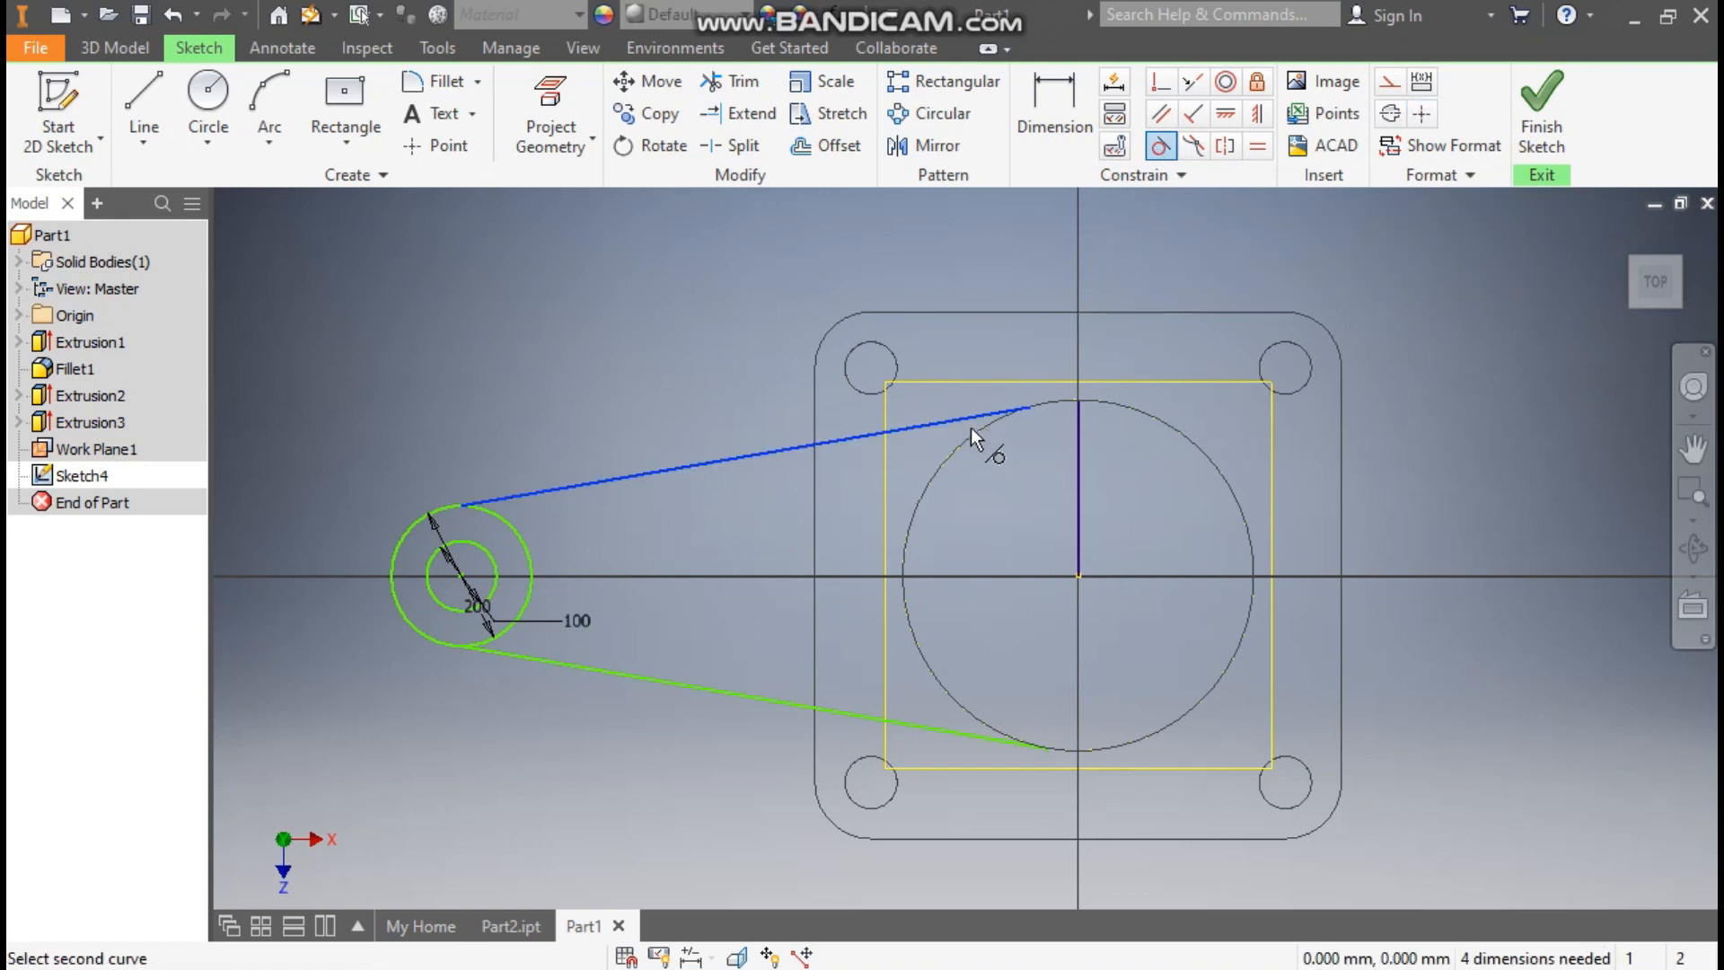
left_click(971, 434)
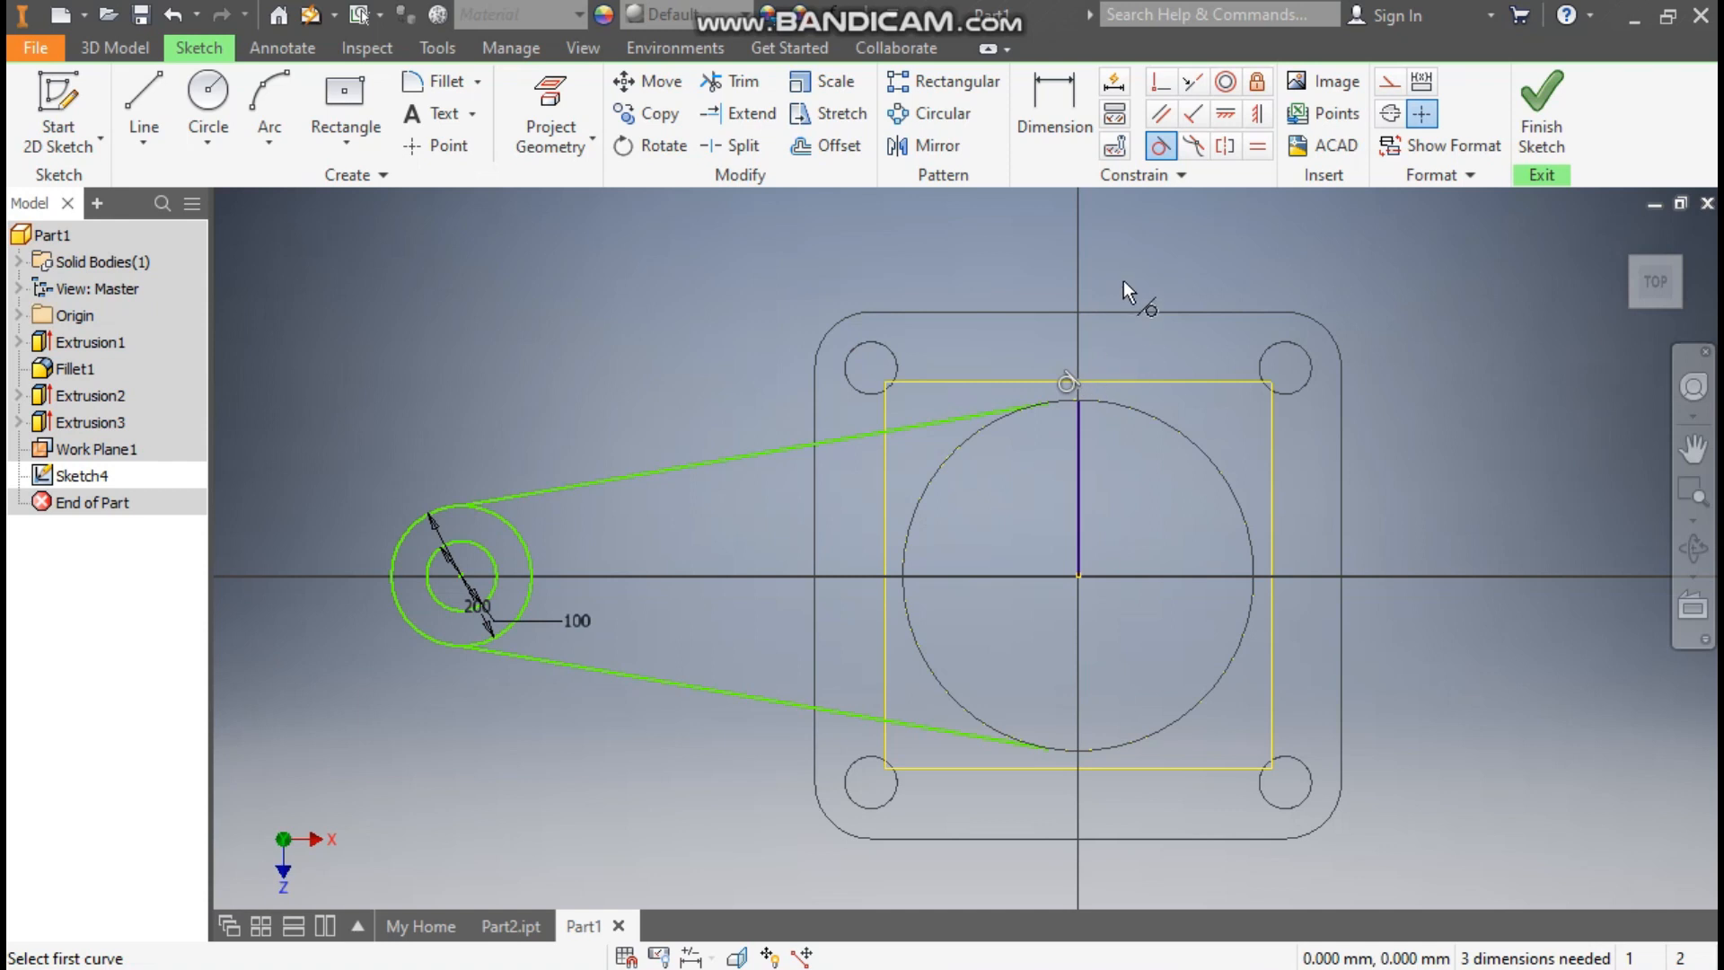
key("Escape")
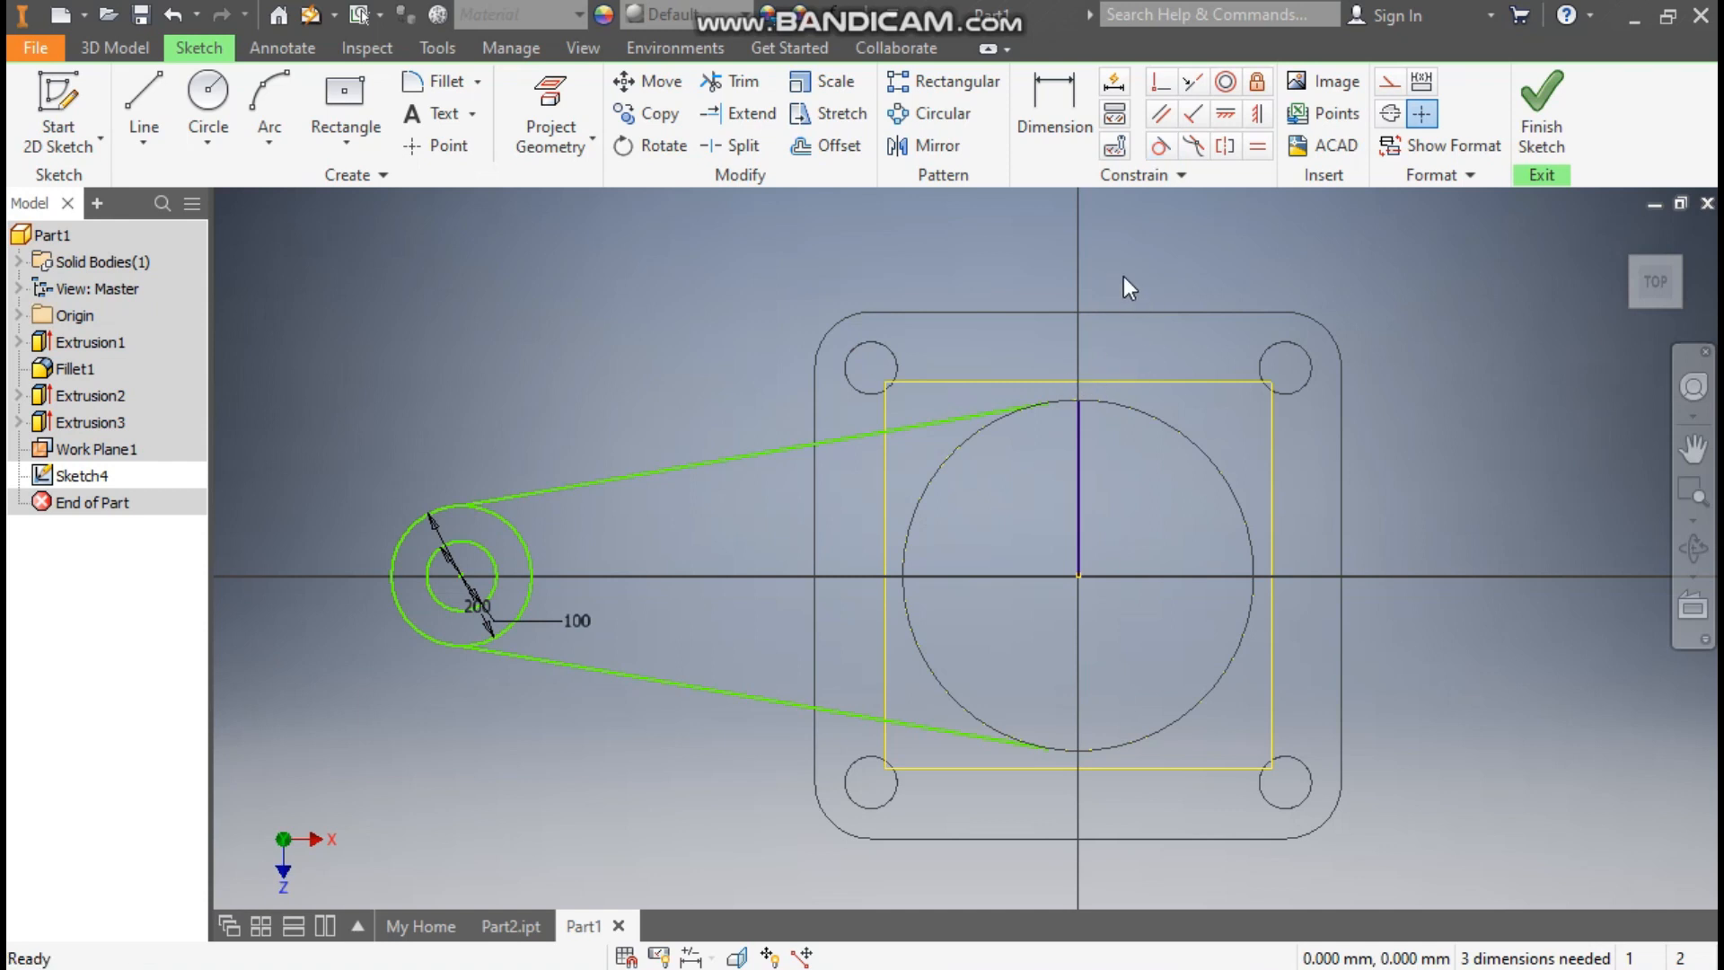
Step: Set the horizontal distance between the lug circles' centre and the central cylinder's centre to 440 mm
left_click(1044, 102)
left_click(474, 590)
left_click(1078, 576)
left_click(728, 858)
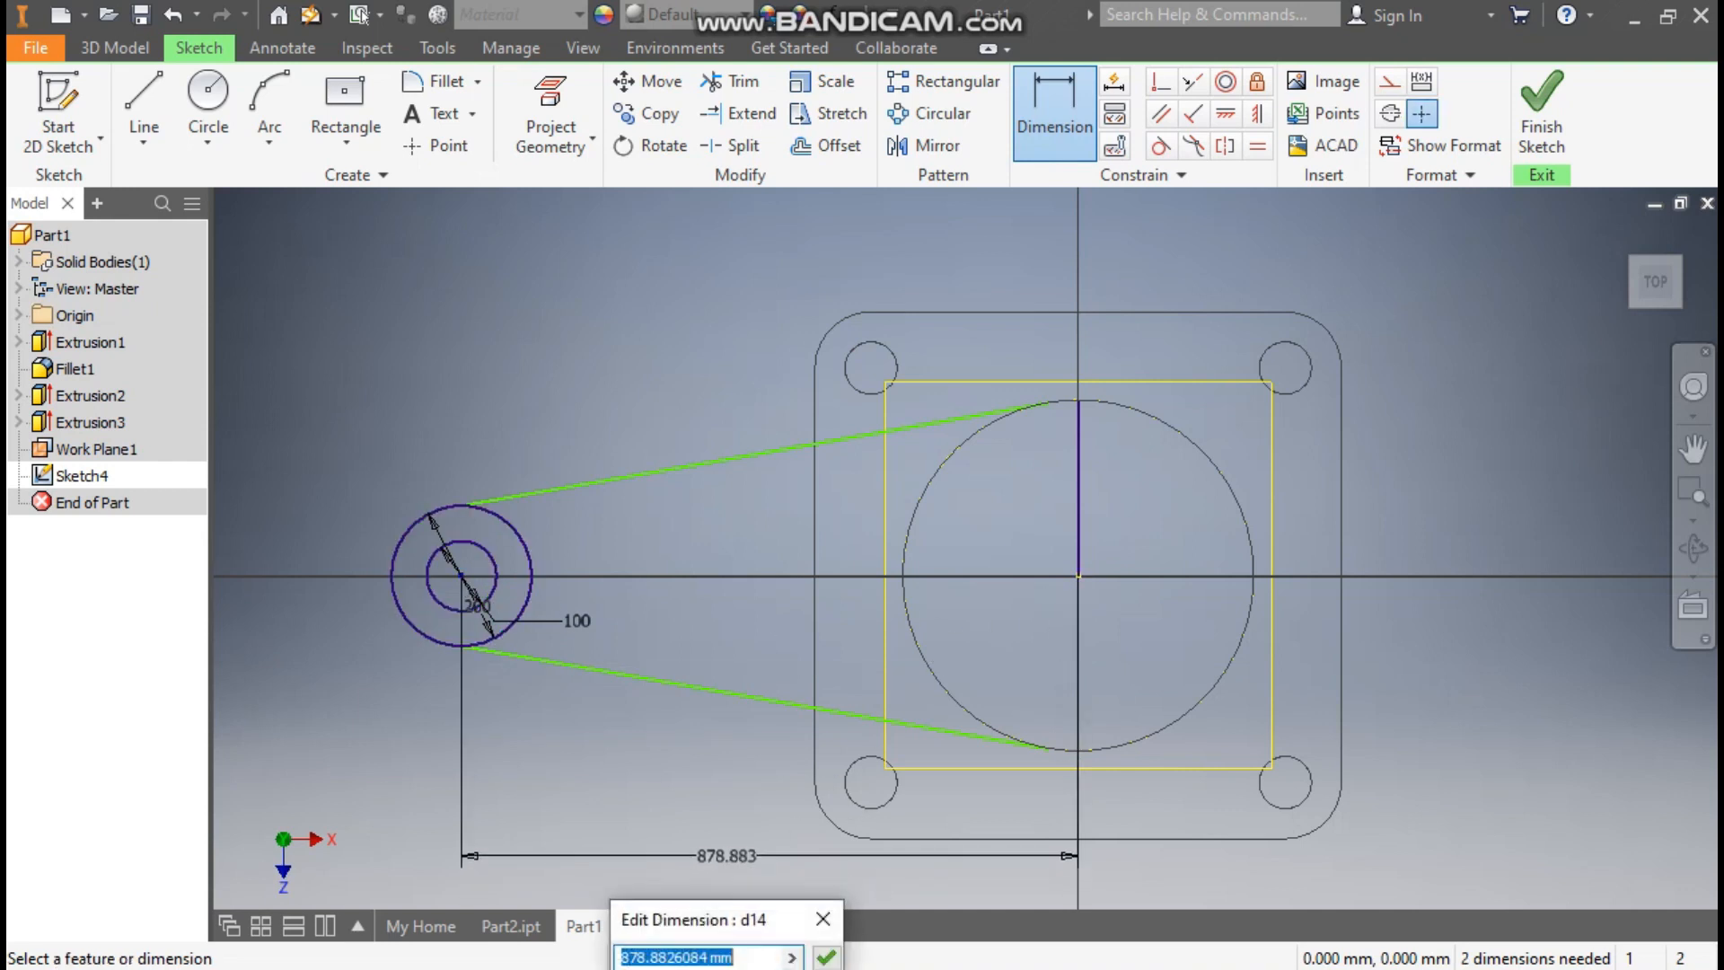
type("440")
key("Return")
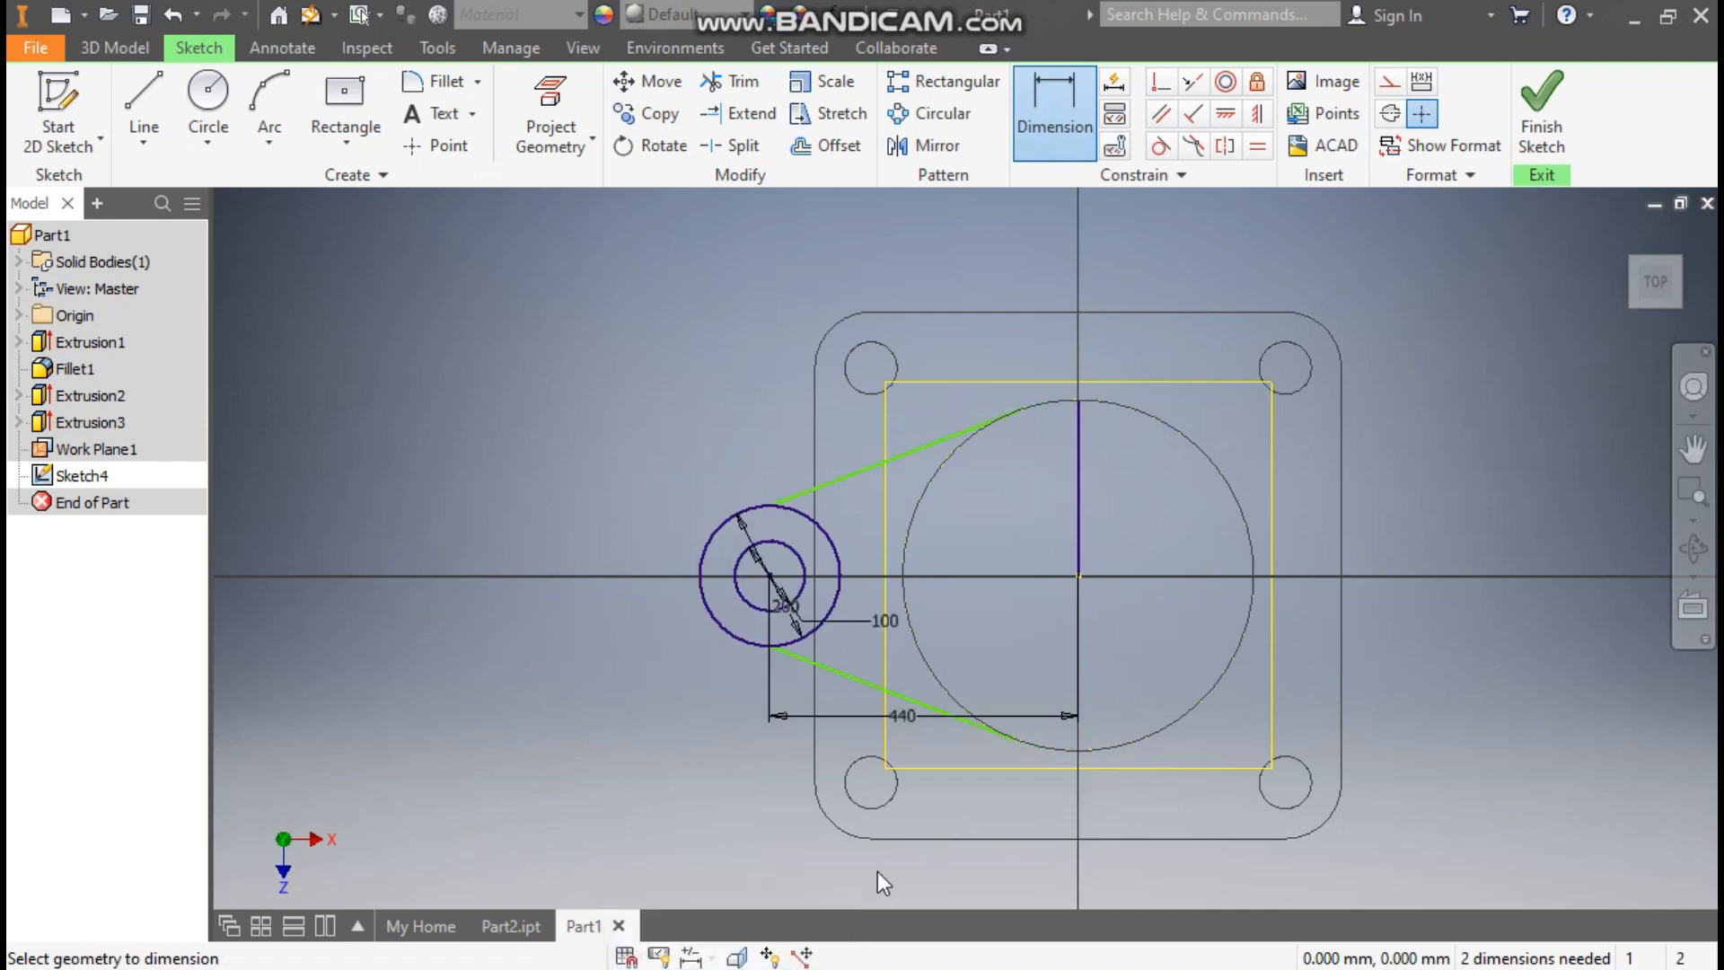
key("Escape")
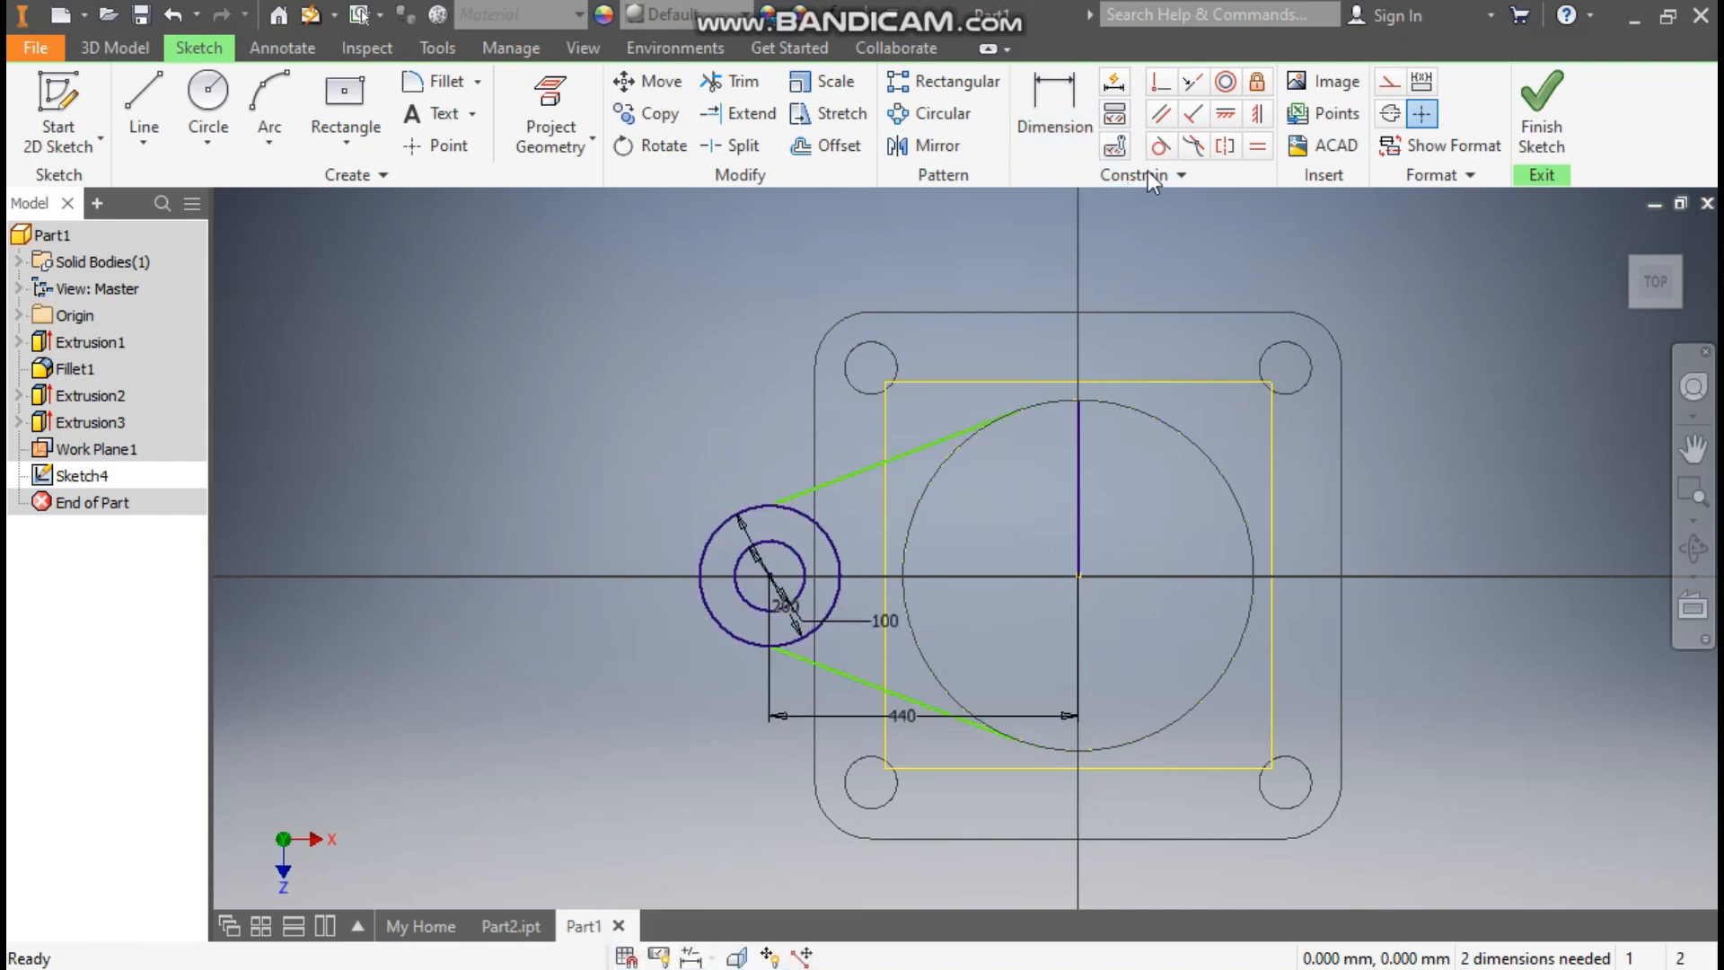
Step: Constrain the upper and lower slanted lines tangent to the 200 mm lug circle
left_click(1159, 145)
left_click(831, 483)
left_click(817, 516)
left_click(853, 676)
left_click(828, 630)
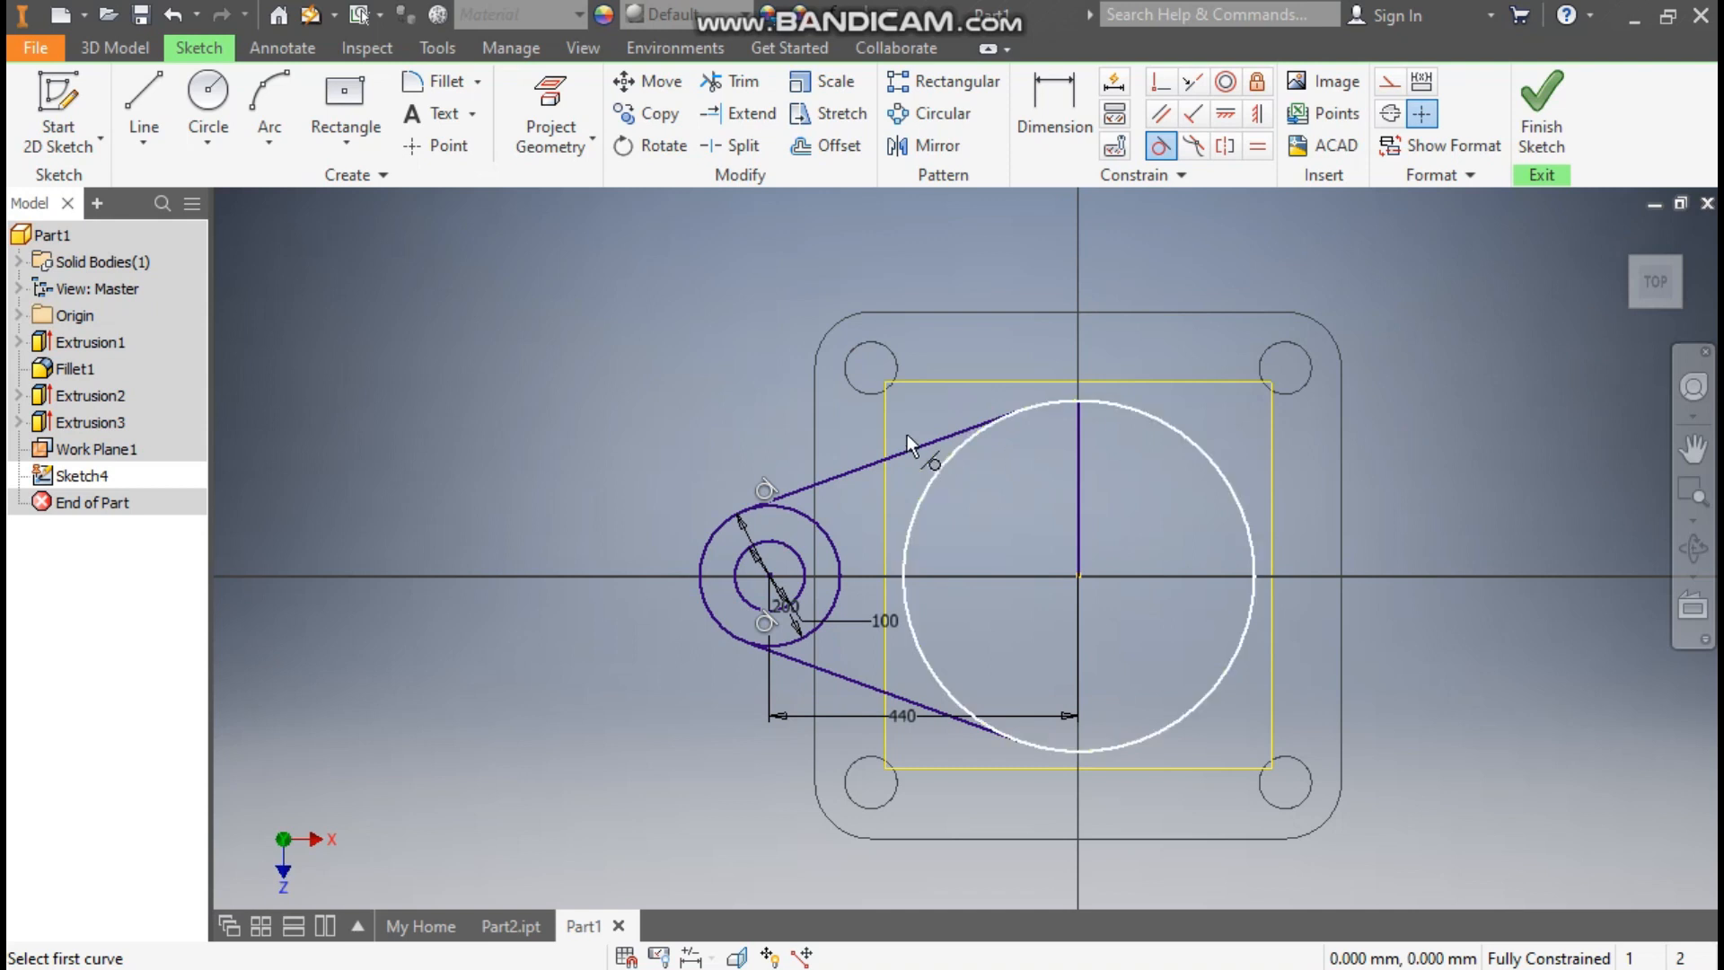
key("Escape")
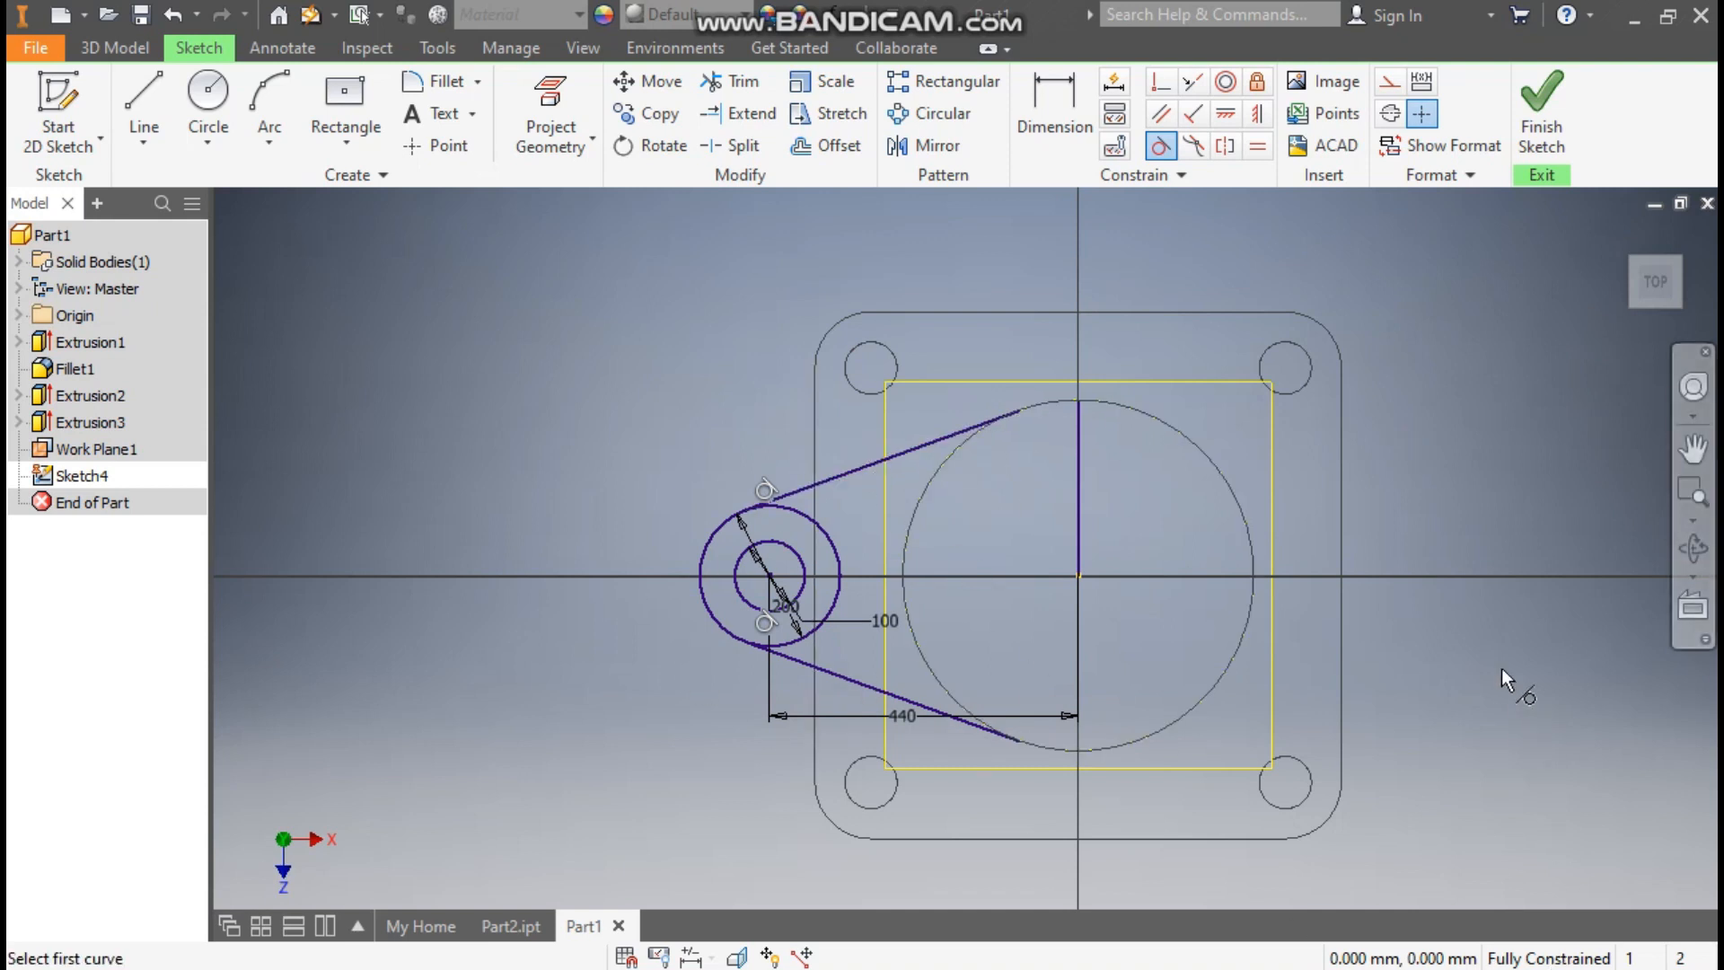
key("Escape")
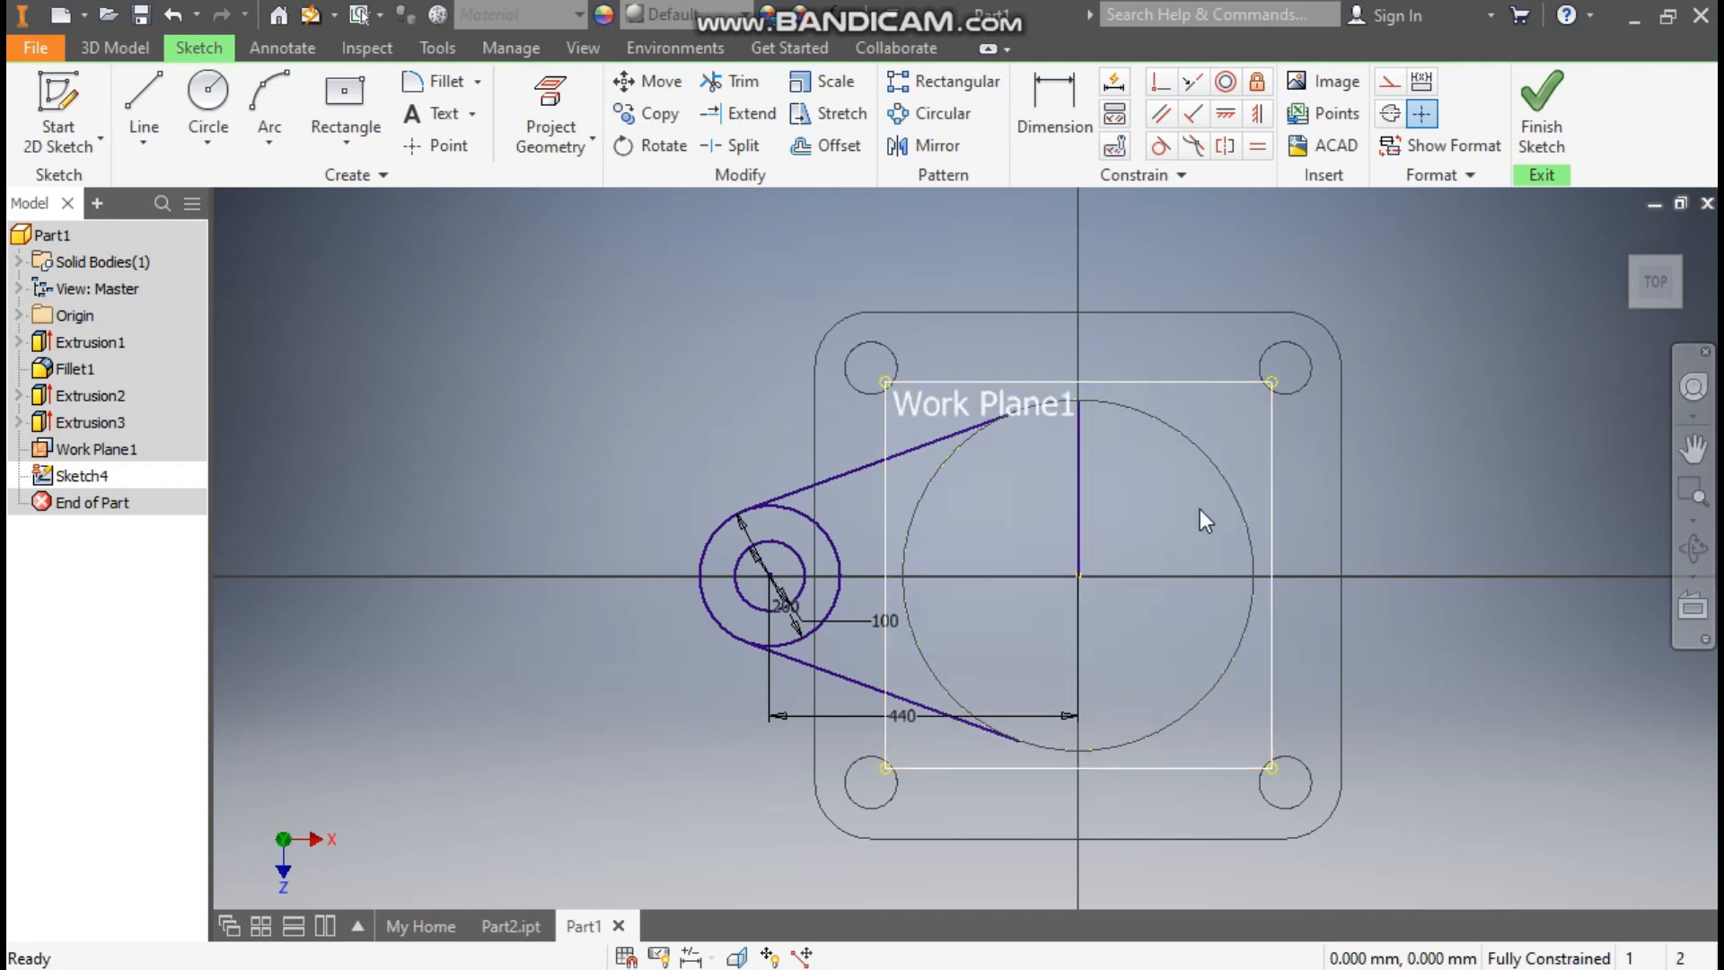
Step: Convert the vertical line from the central circle's centre to its topmost point into construction geometry
left_click(1082, 454)
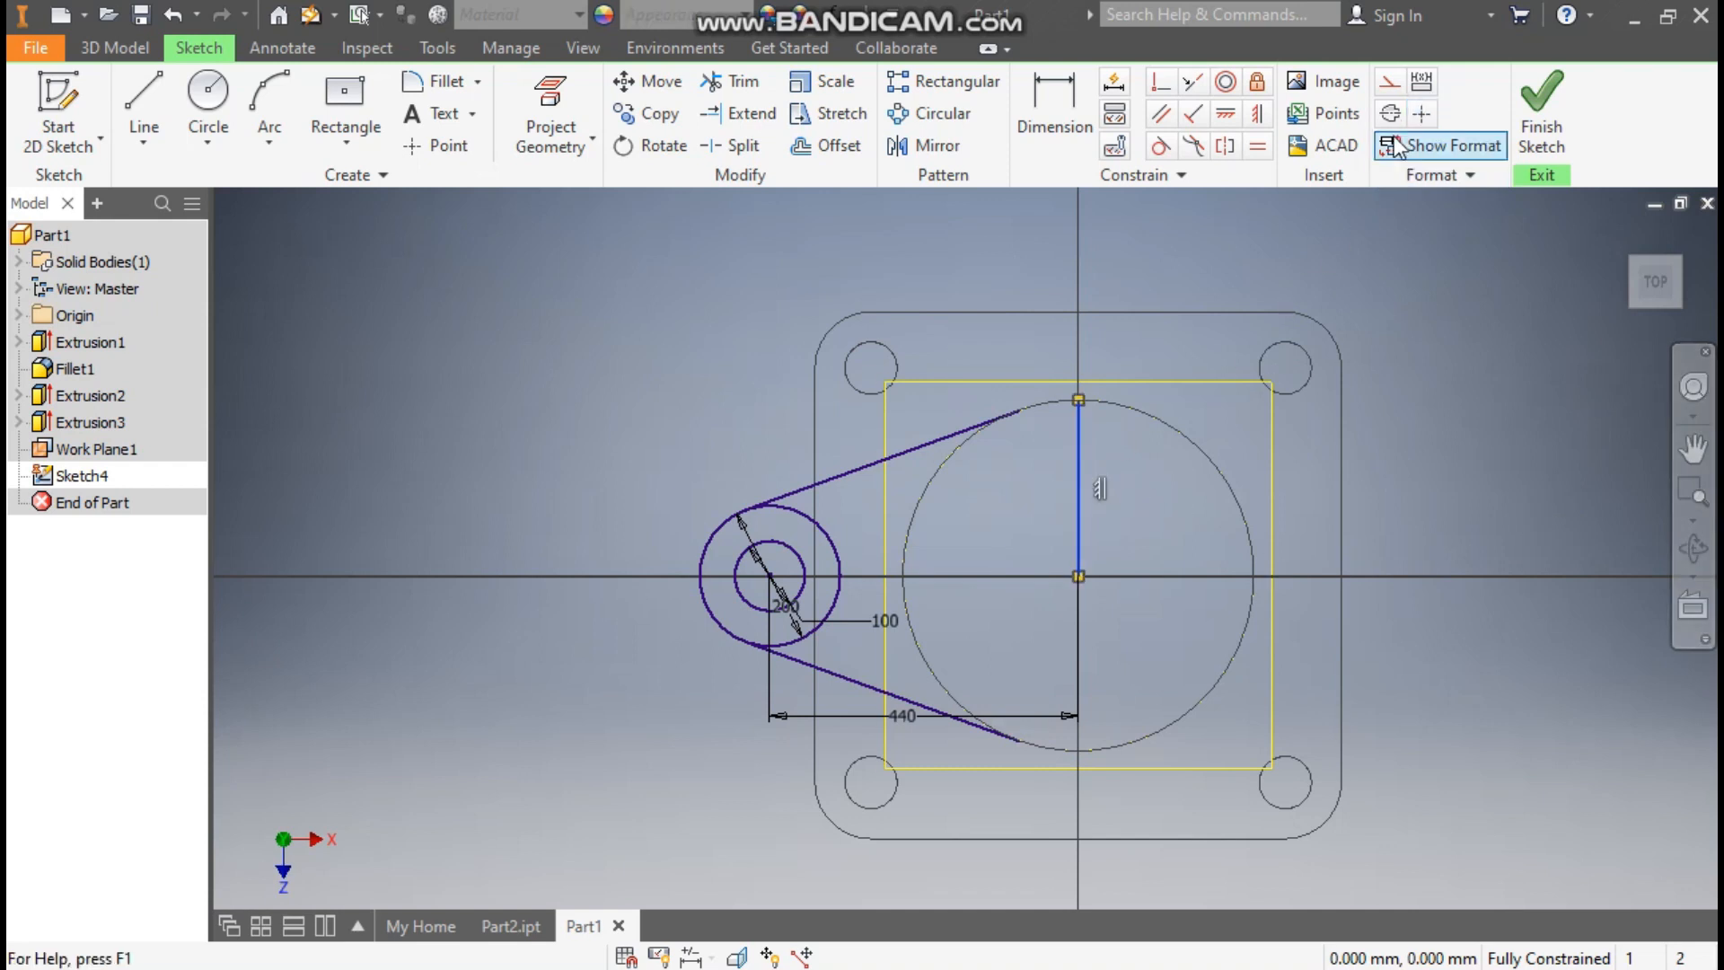
left_click(1388, 81)
left_click(1407, 315)
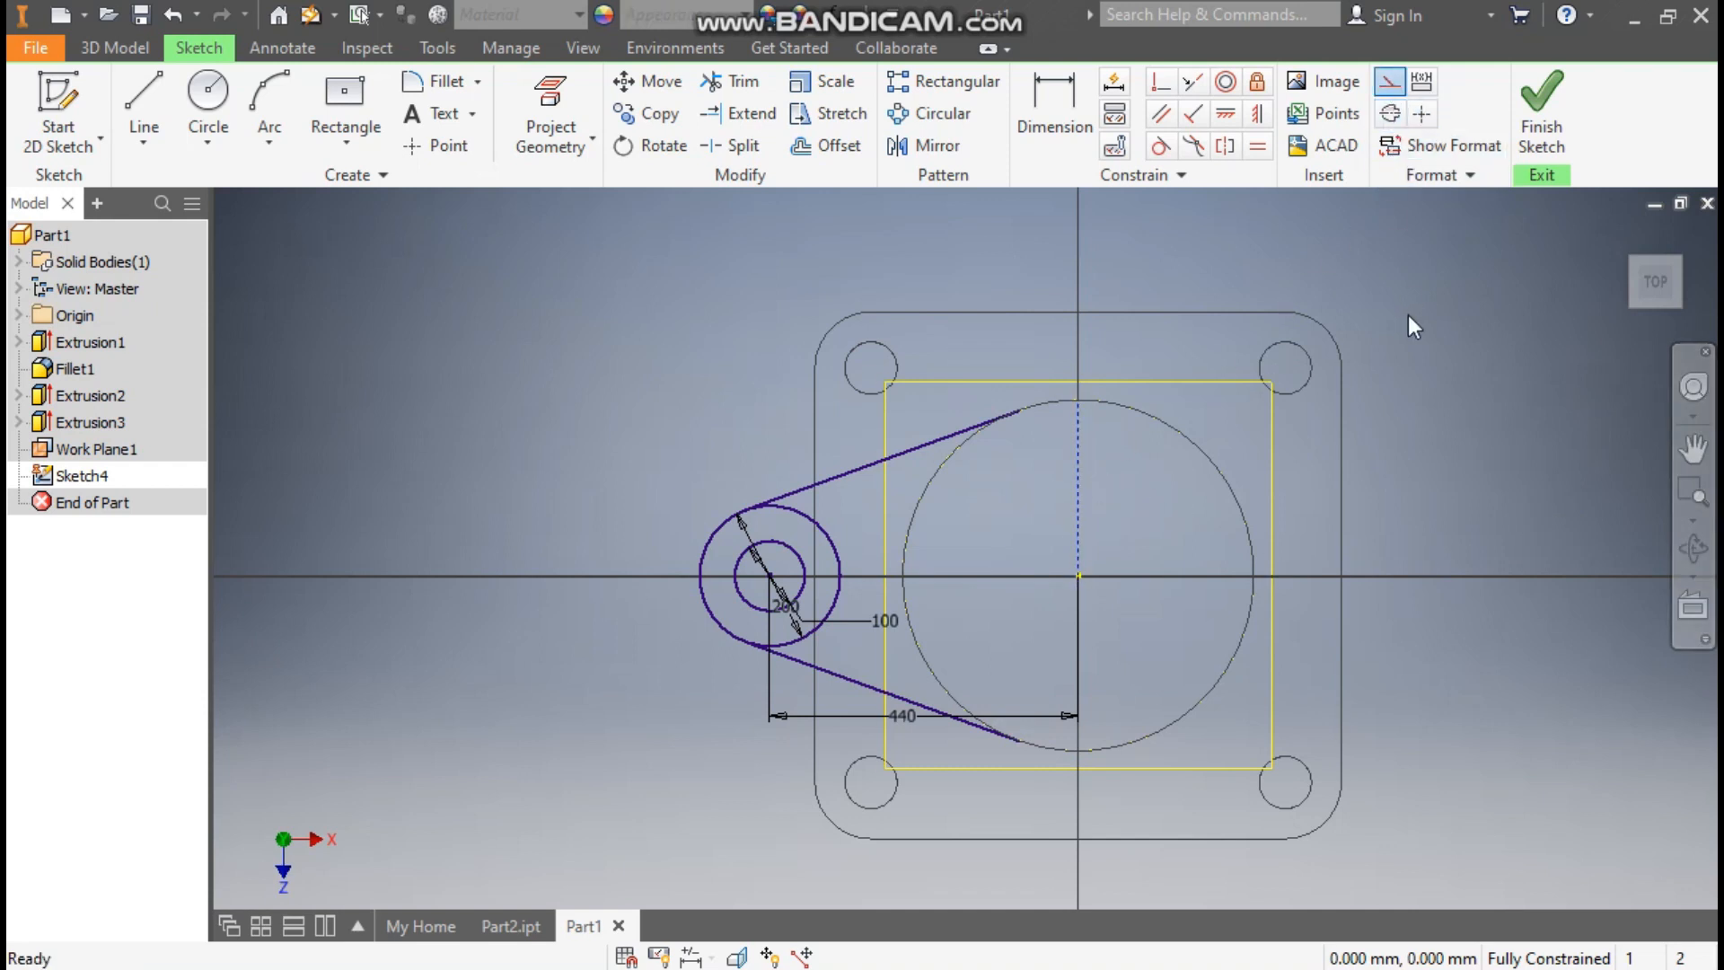
Step: Mirror the lug's two circles and both tangent lines about the vertical construction line
left_click(923, 146)
left_click_drag(918, 406, 612, 762)
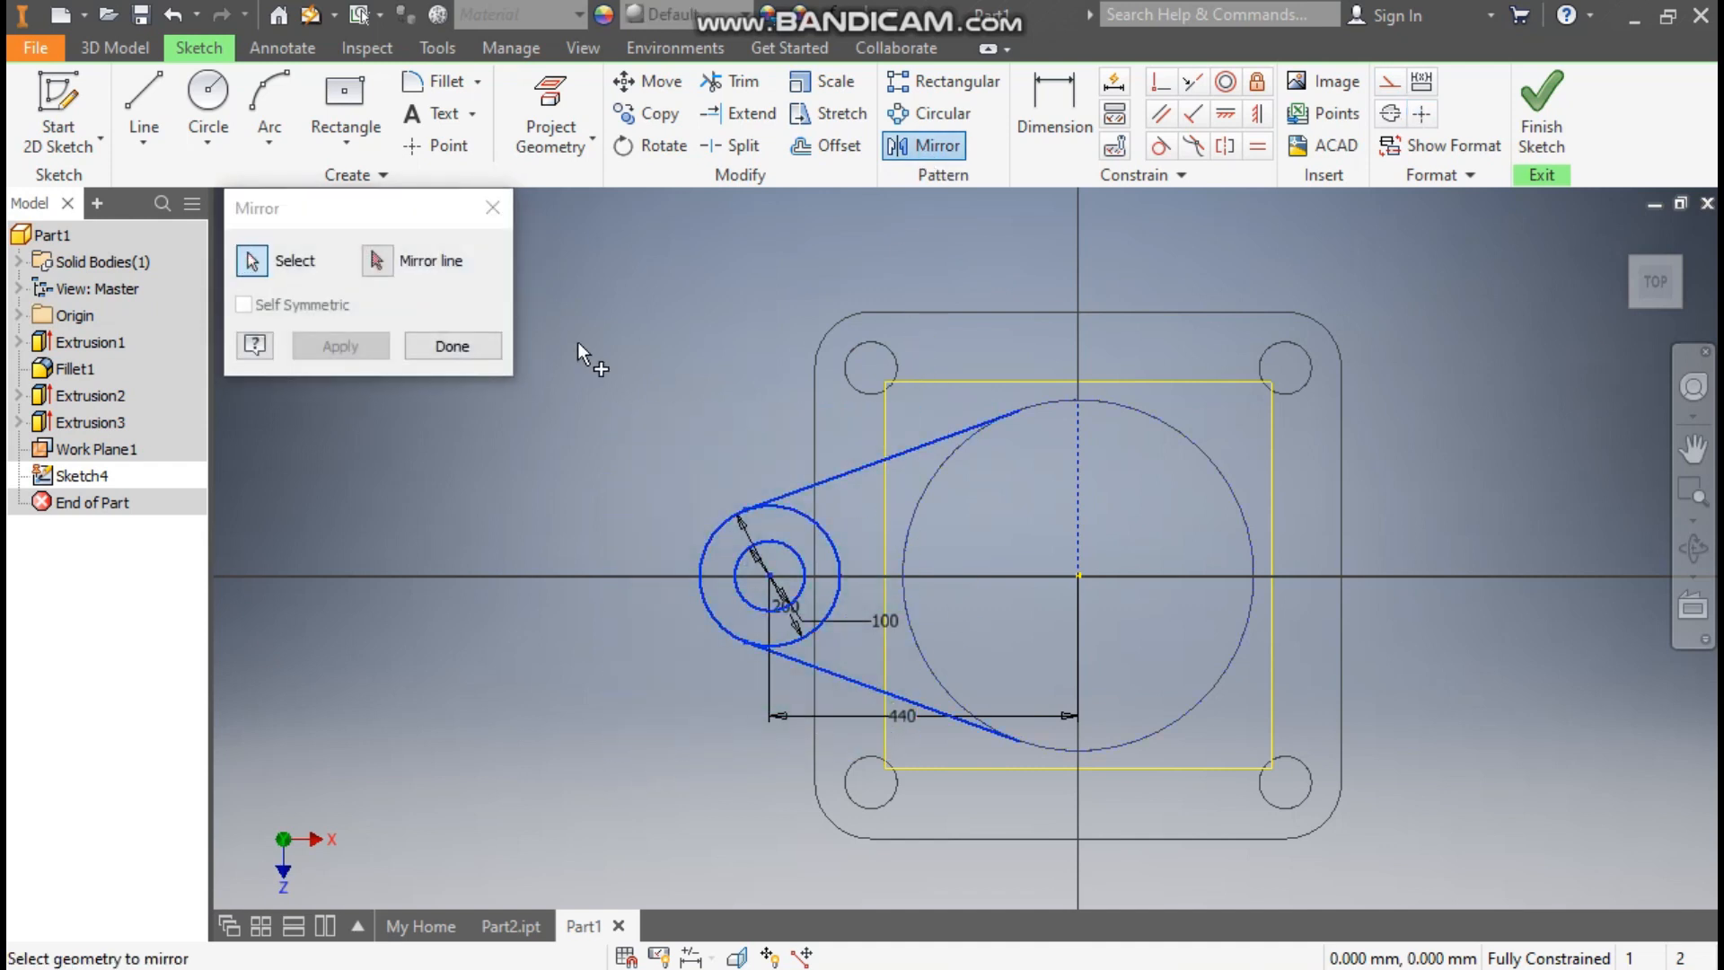
left_click(378, 261)
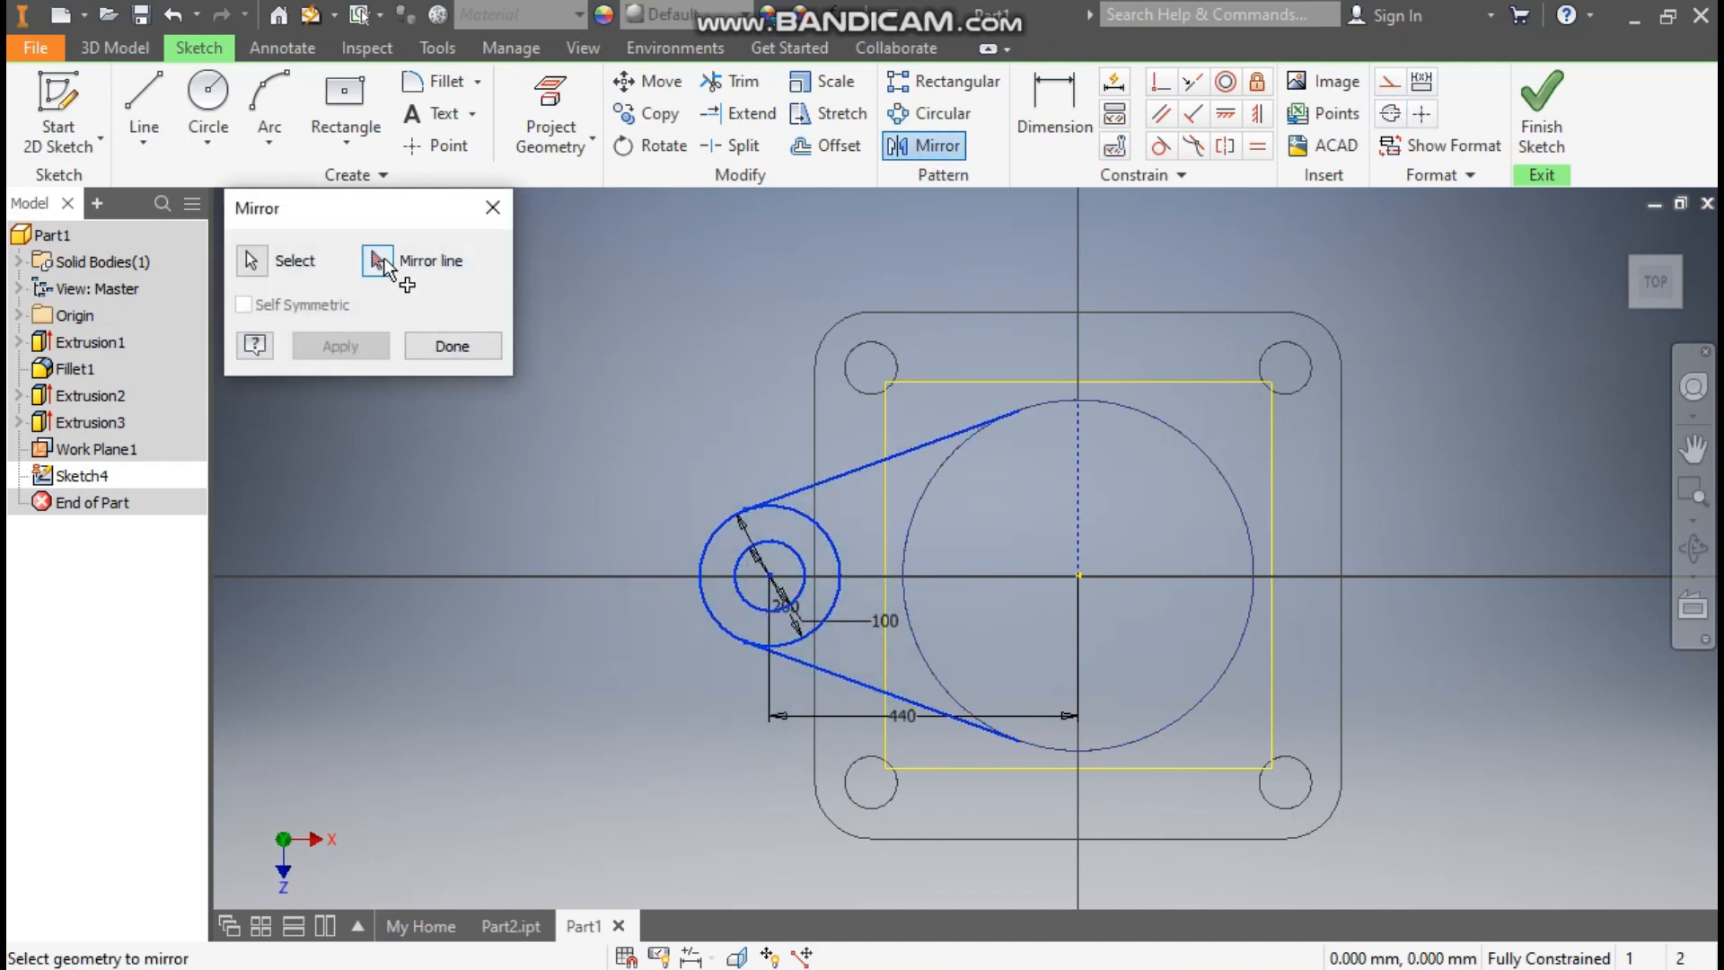
left_click(1081, 458)
left_click(341, 347)
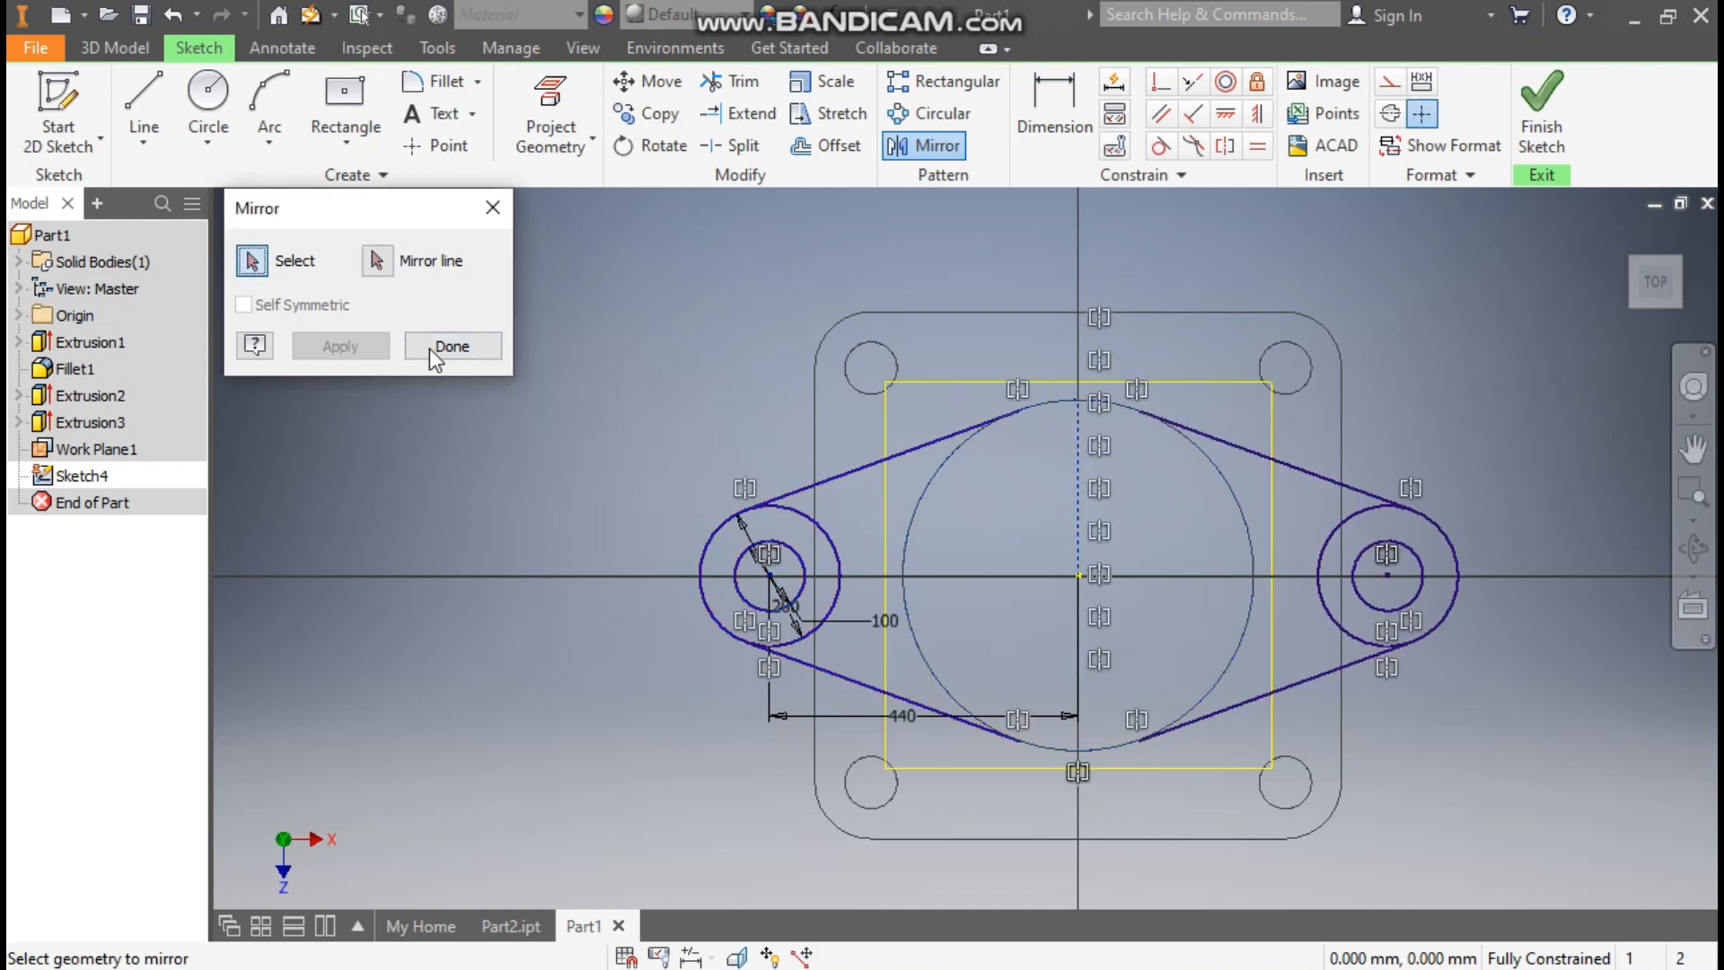
left_click(439, 350)
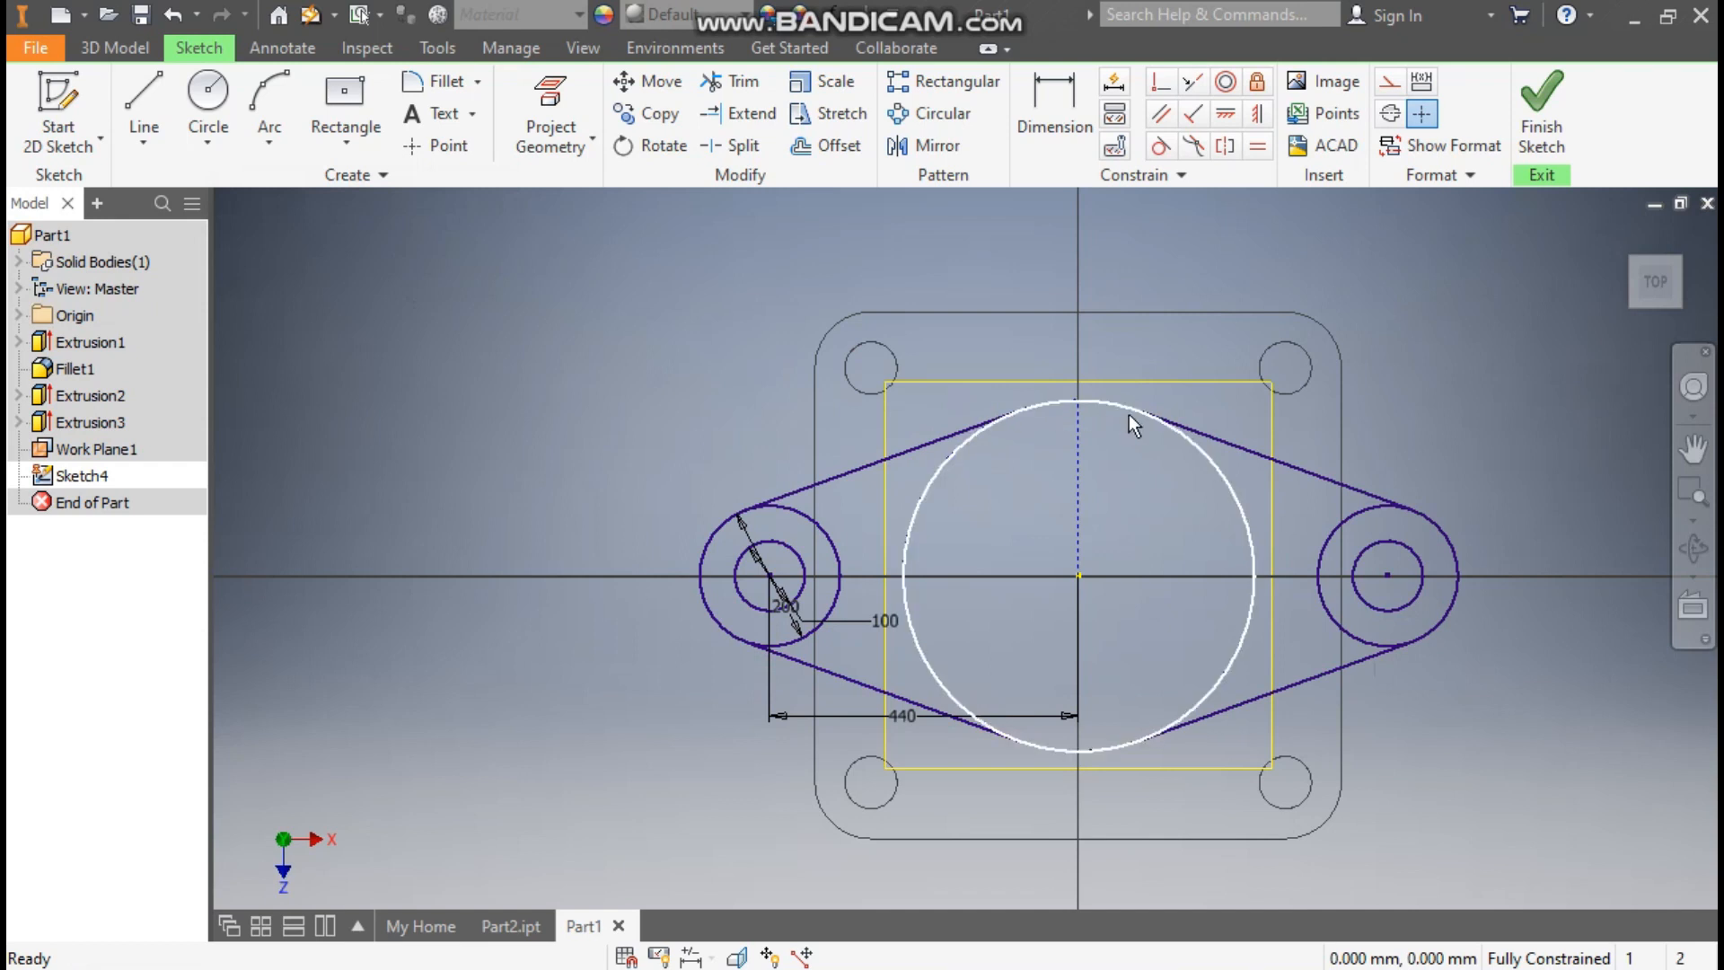
Step: Draw three-point arcs along the central circle's upper and lower edges, joining the tangent lines' endpoints on each side
left_click(273, 127)
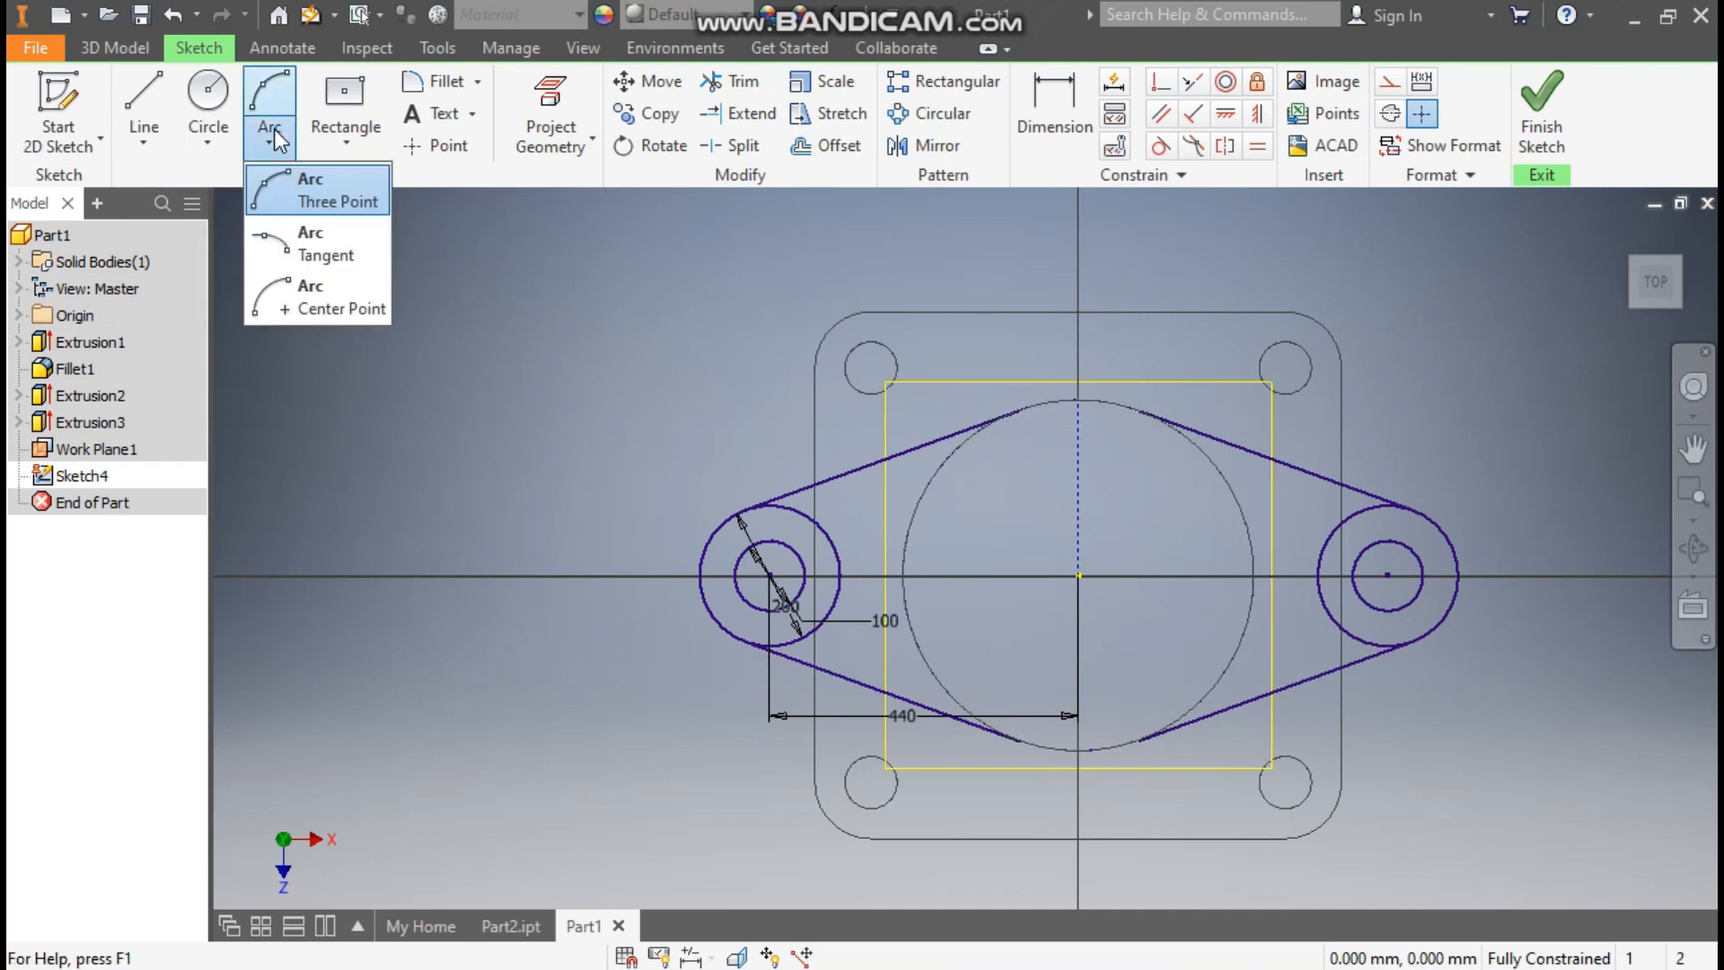
left_click(314, 197)
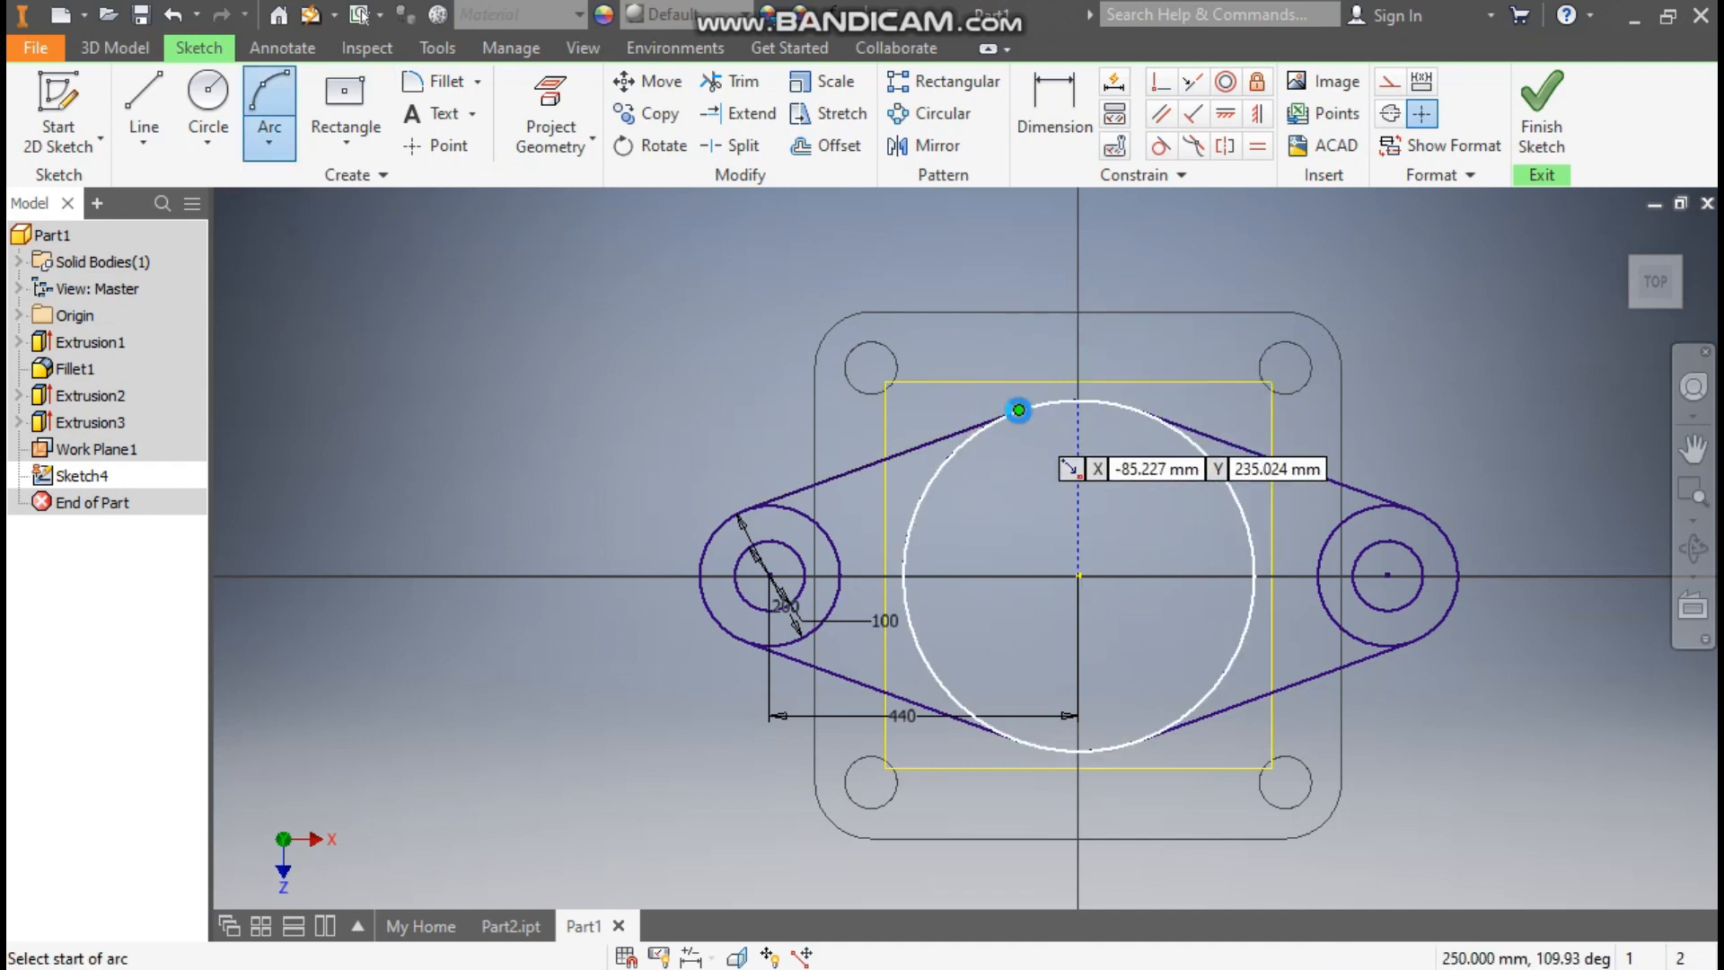
left_click(1018, 411)
left_click(1138, 411)
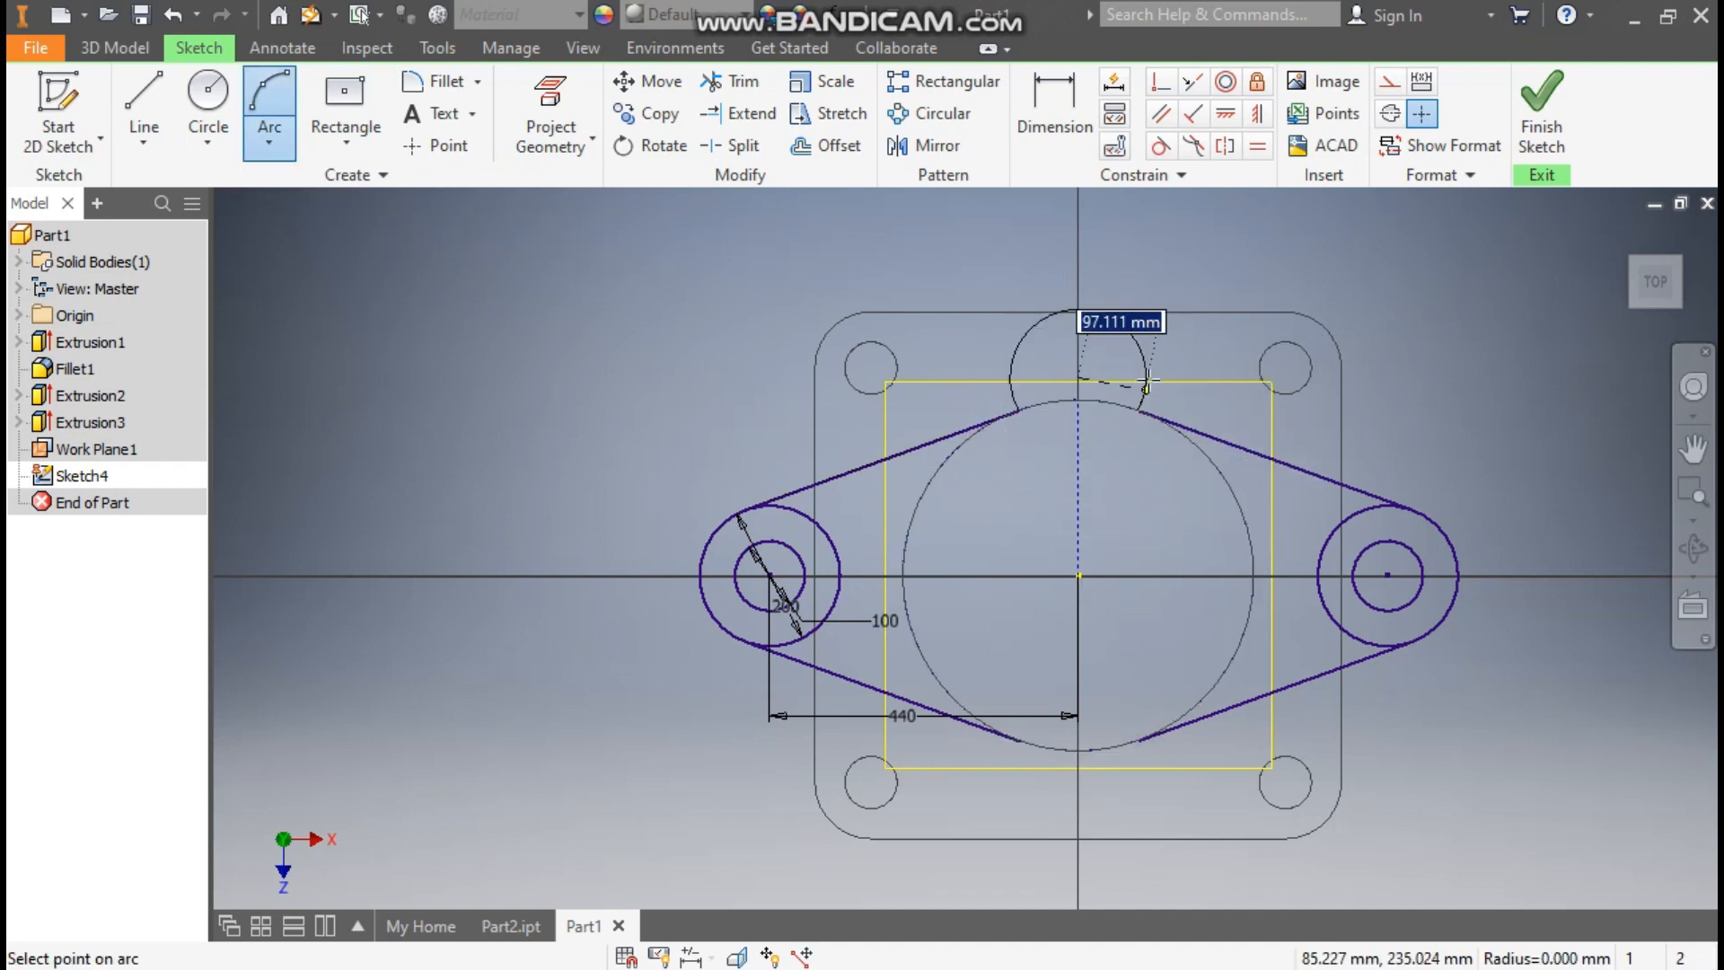
left_click(1078, 400)
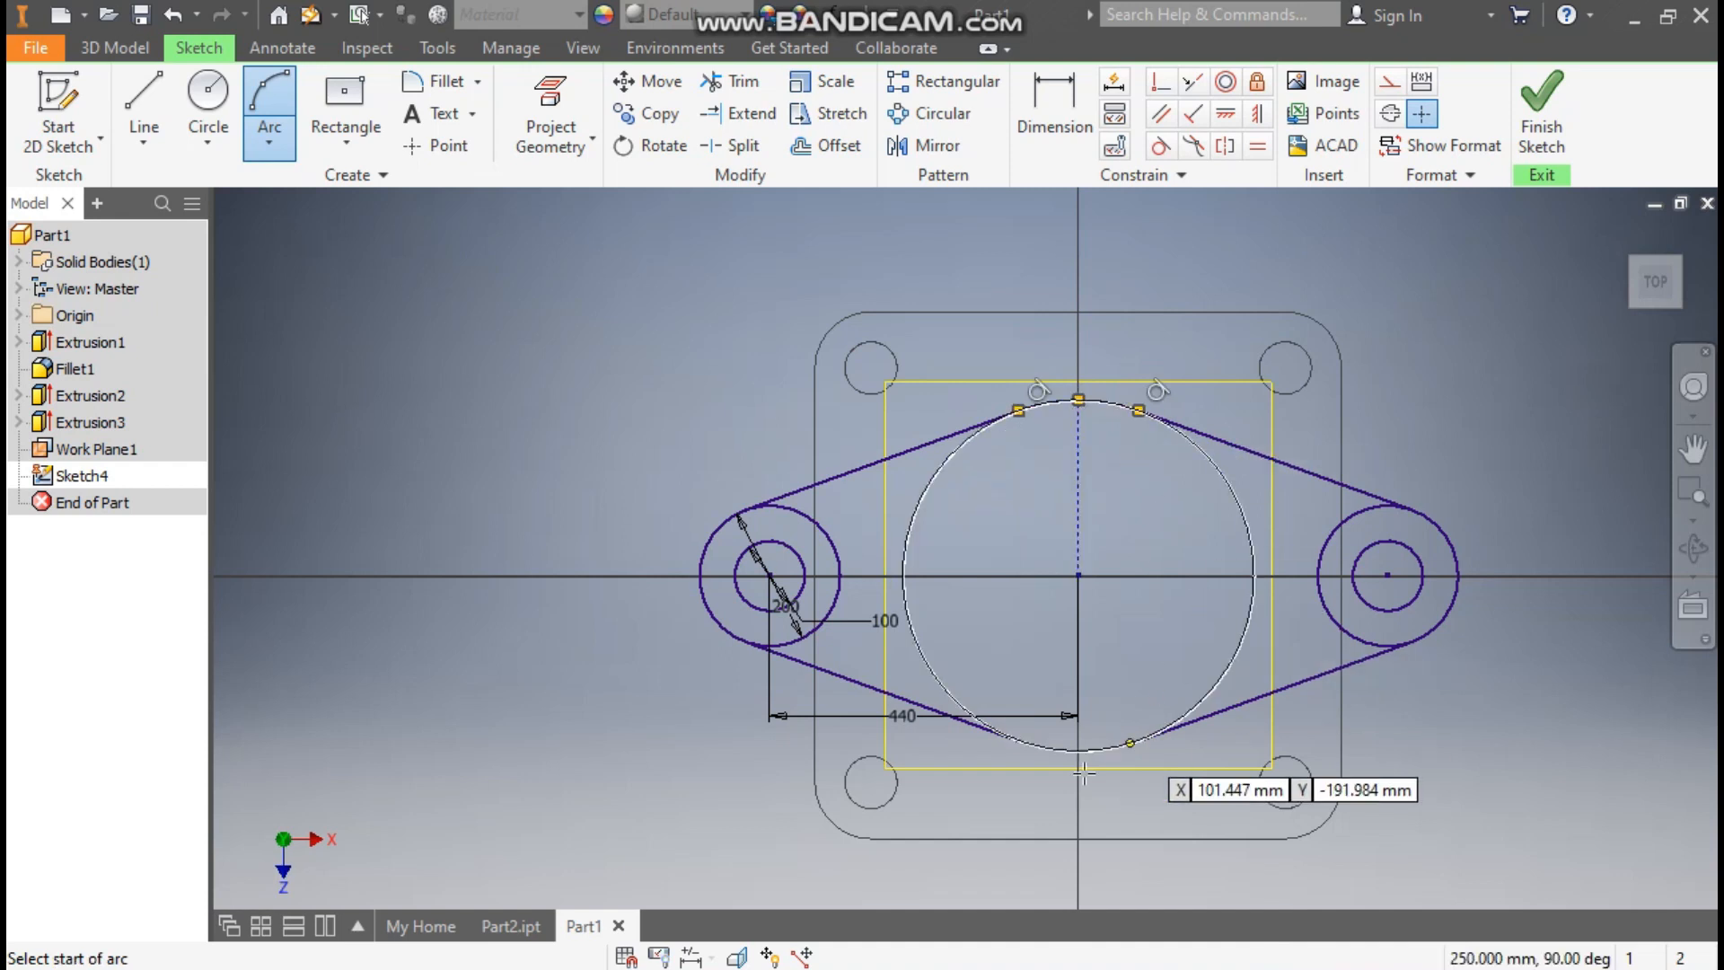
left_click(1018, 741)
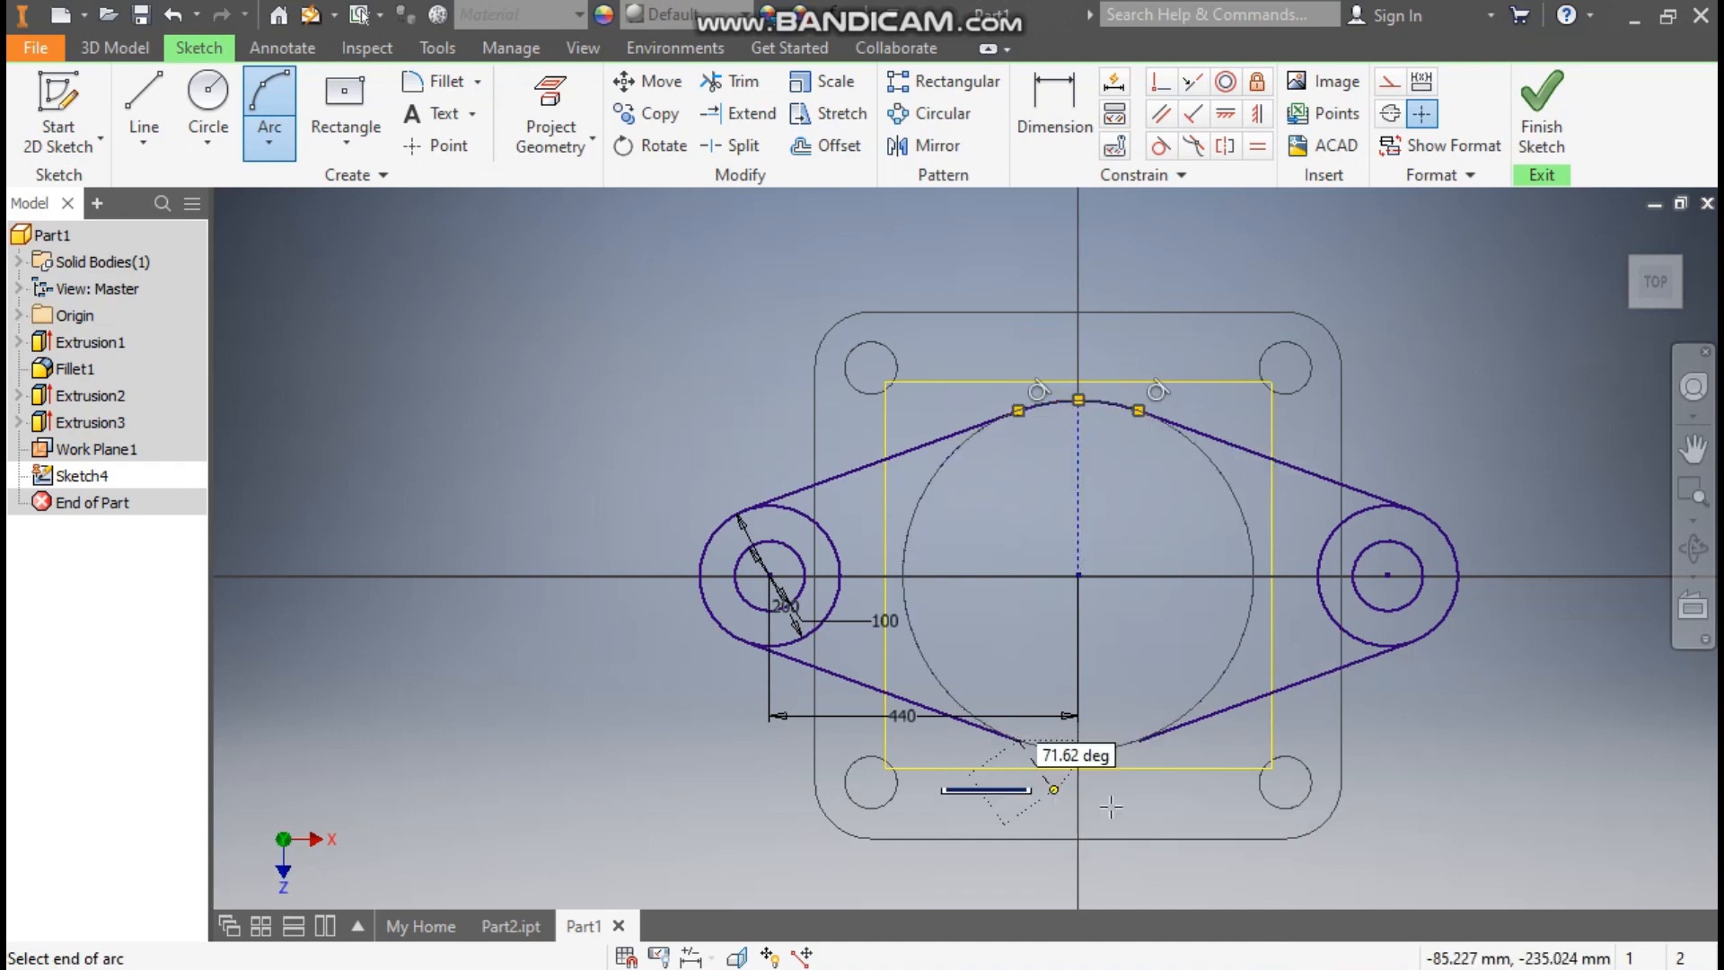
left_click(1139, 743)
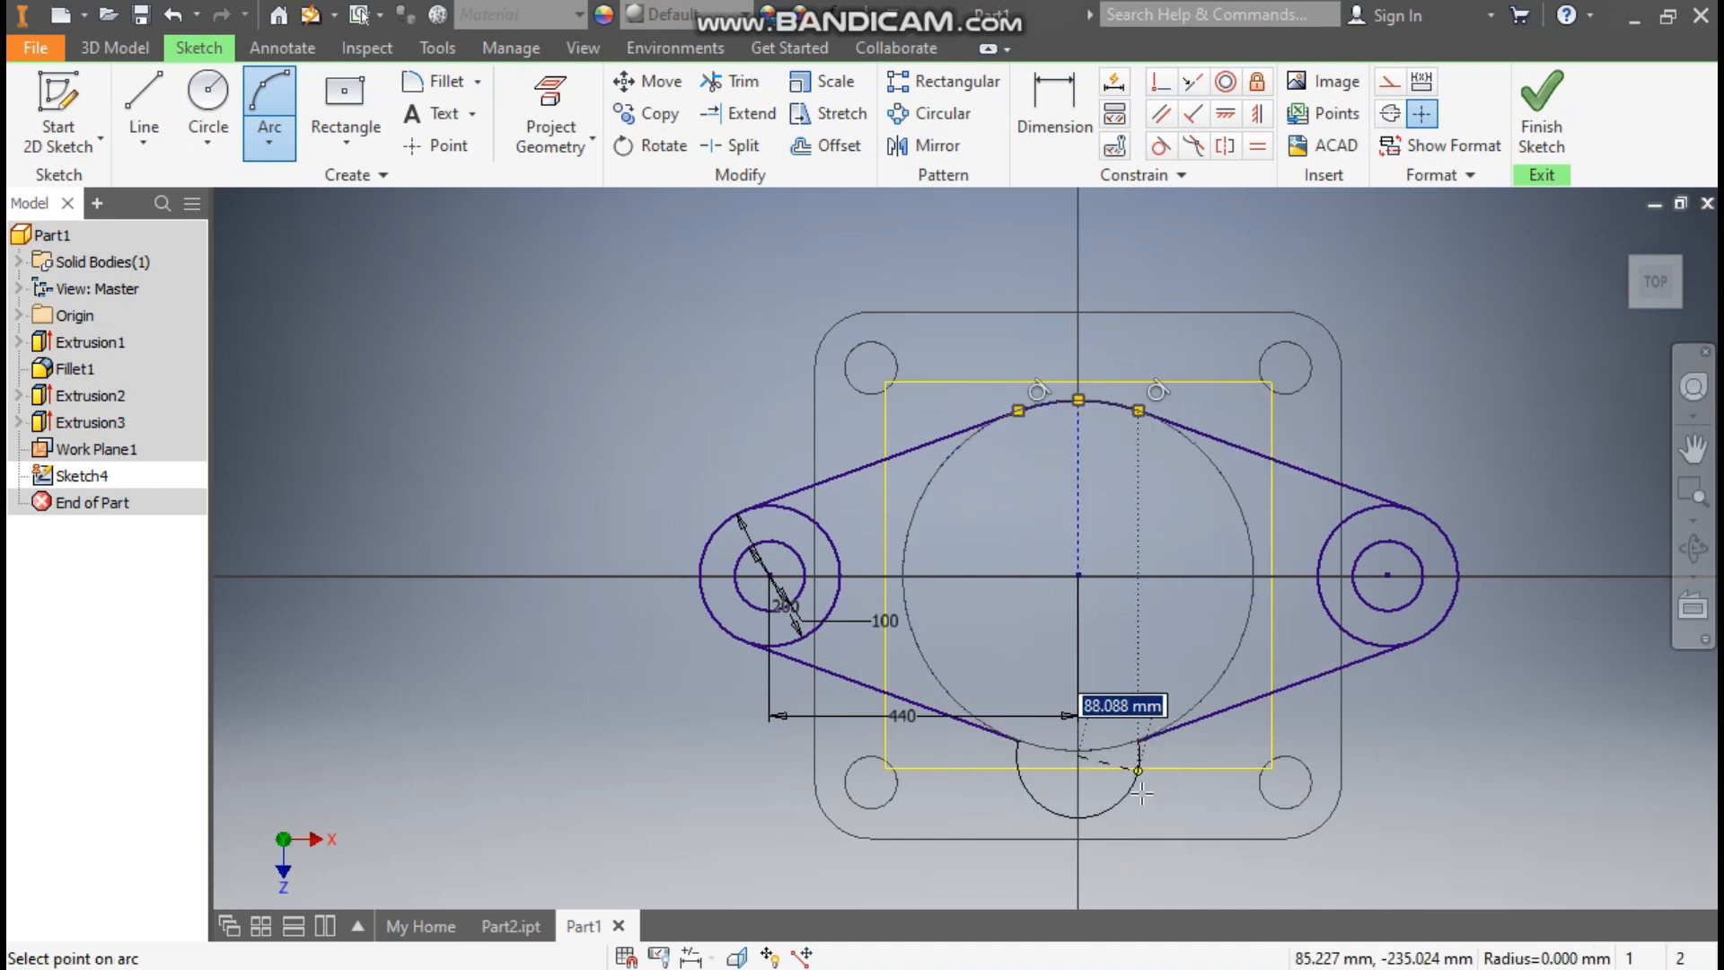
left_click(1078, 750)
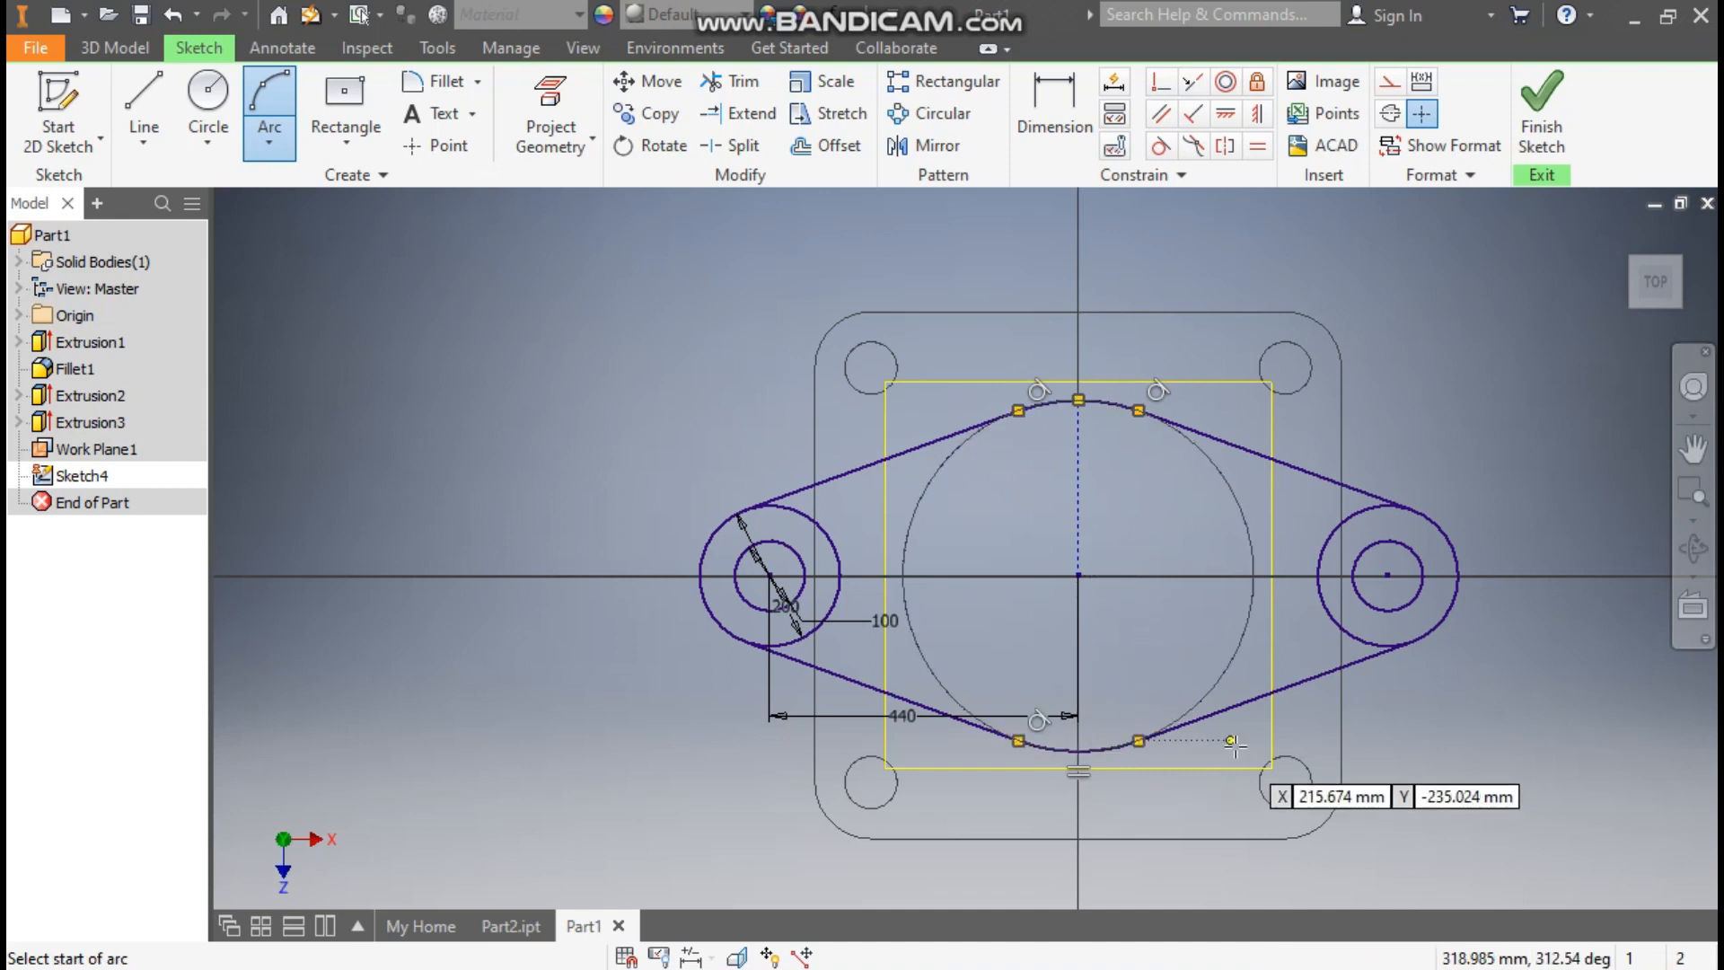
key("Escape")
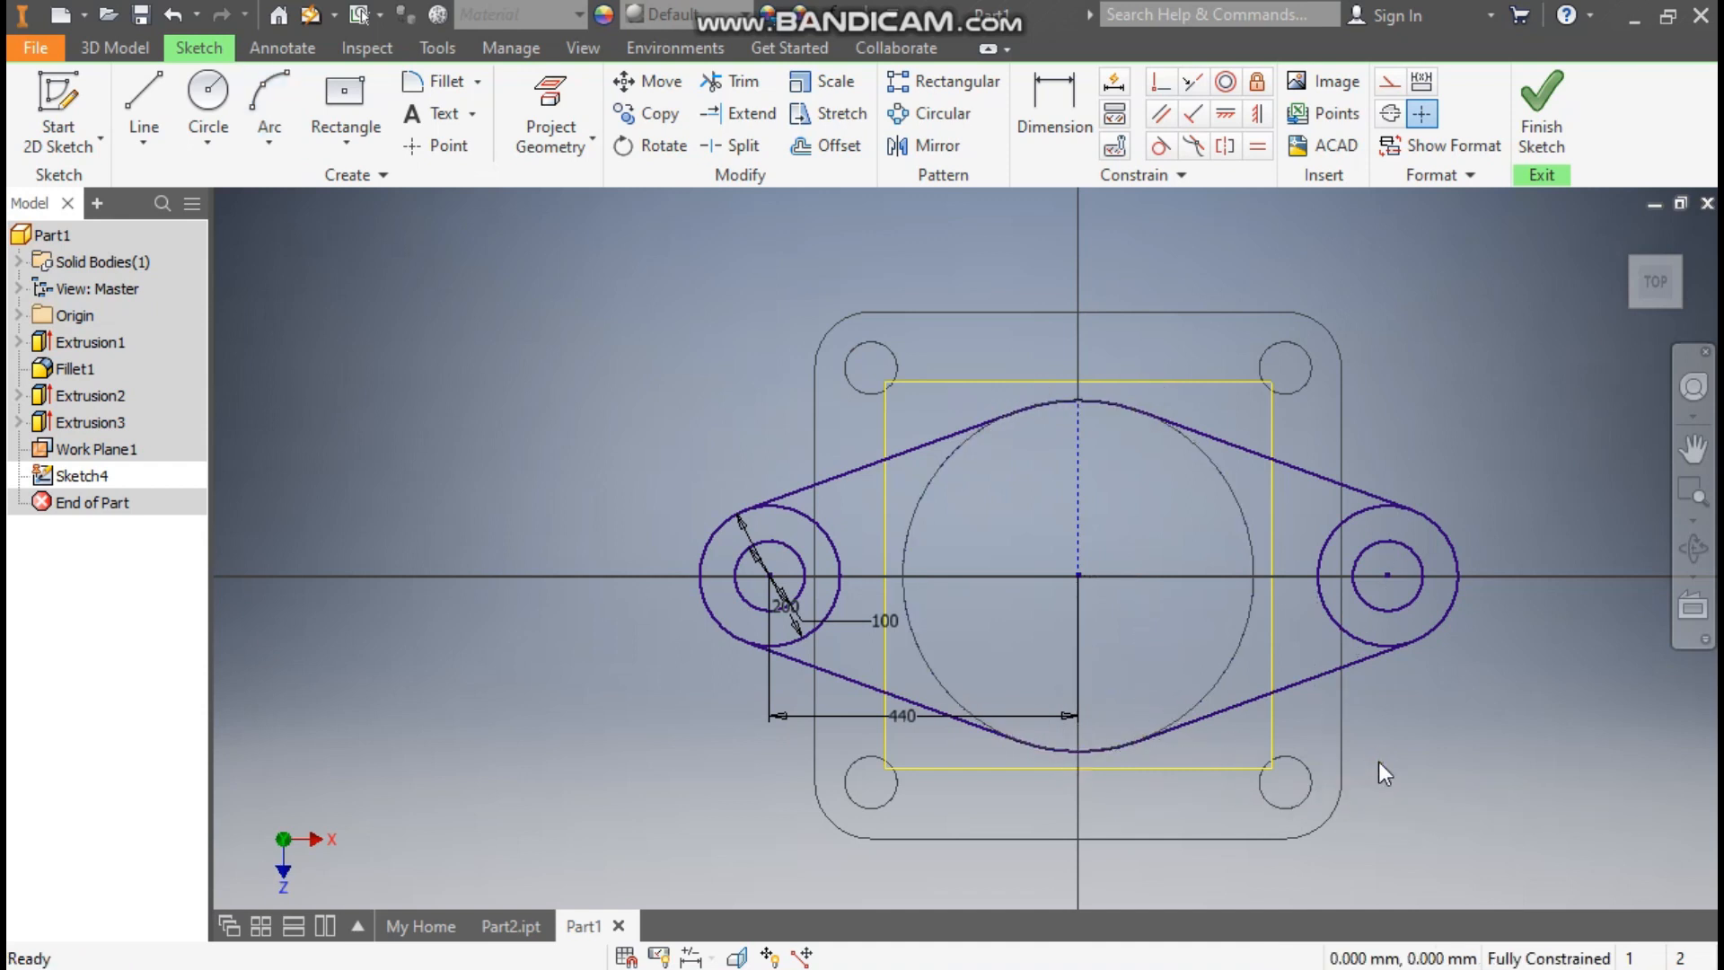
Step: Extrude the region between the two lugs 100 mm symmetrically about the sketch plane, and switch the display to a shaded style with edges
left_click(140, 52)
left_click(147, 100)
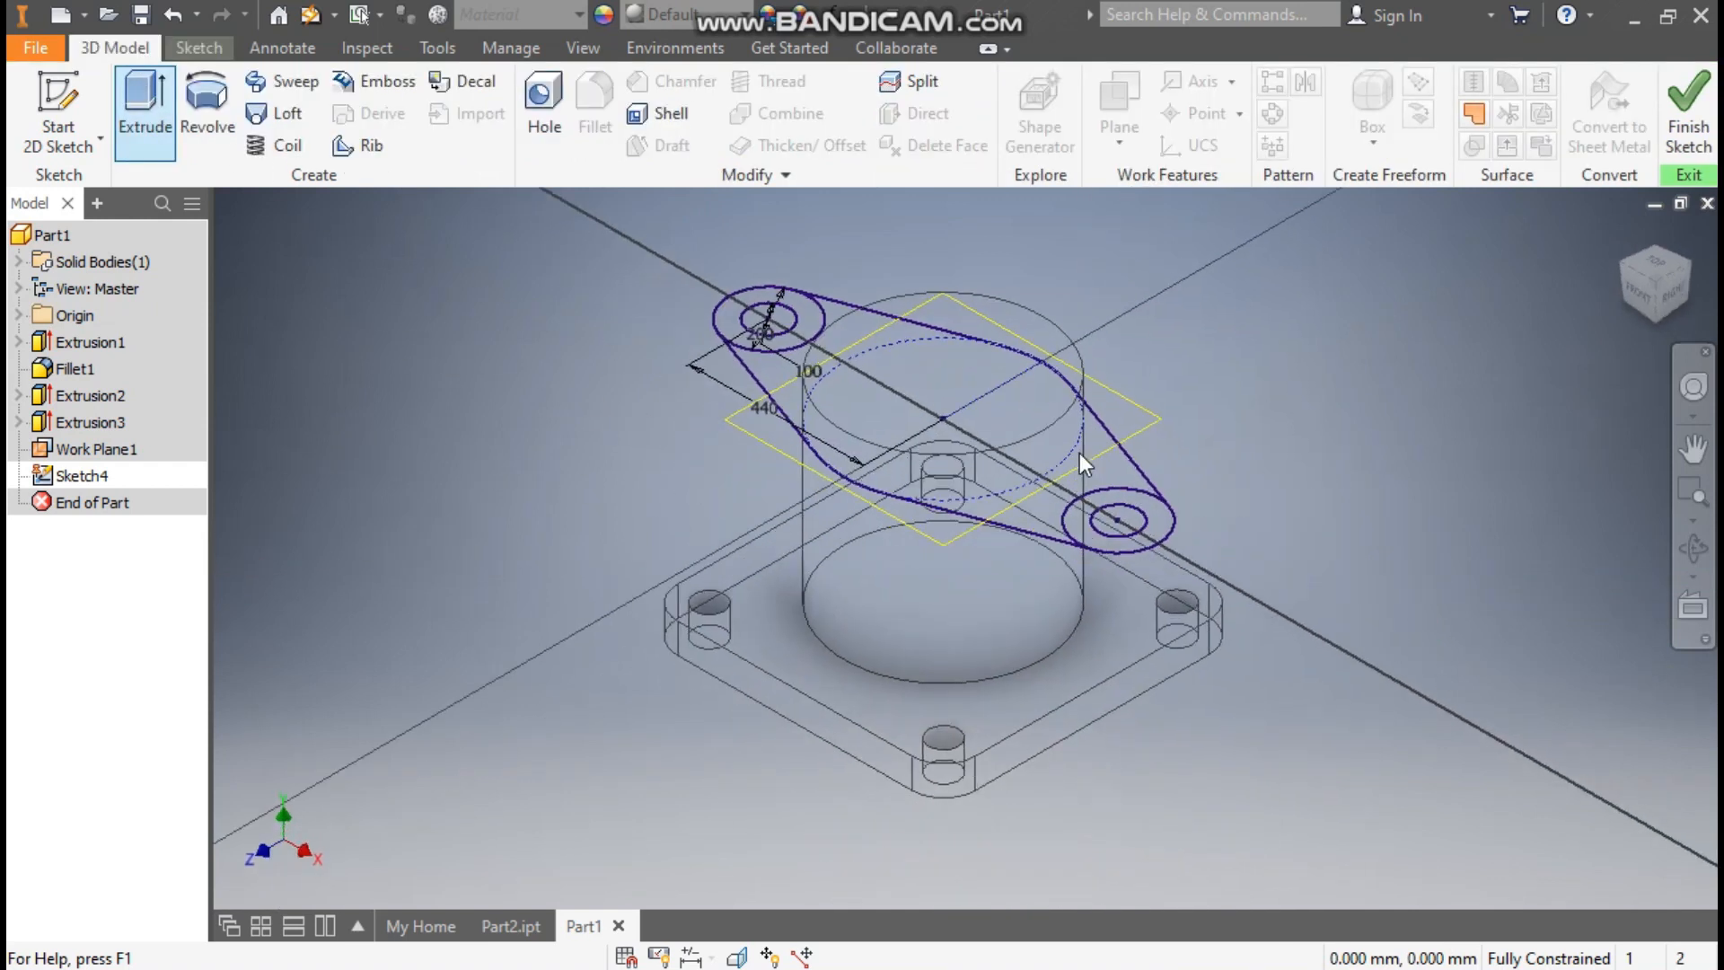
left_click(961, 440)
middle_click_drag(1218, 388, 1212, 540)
left_click(582, 48)
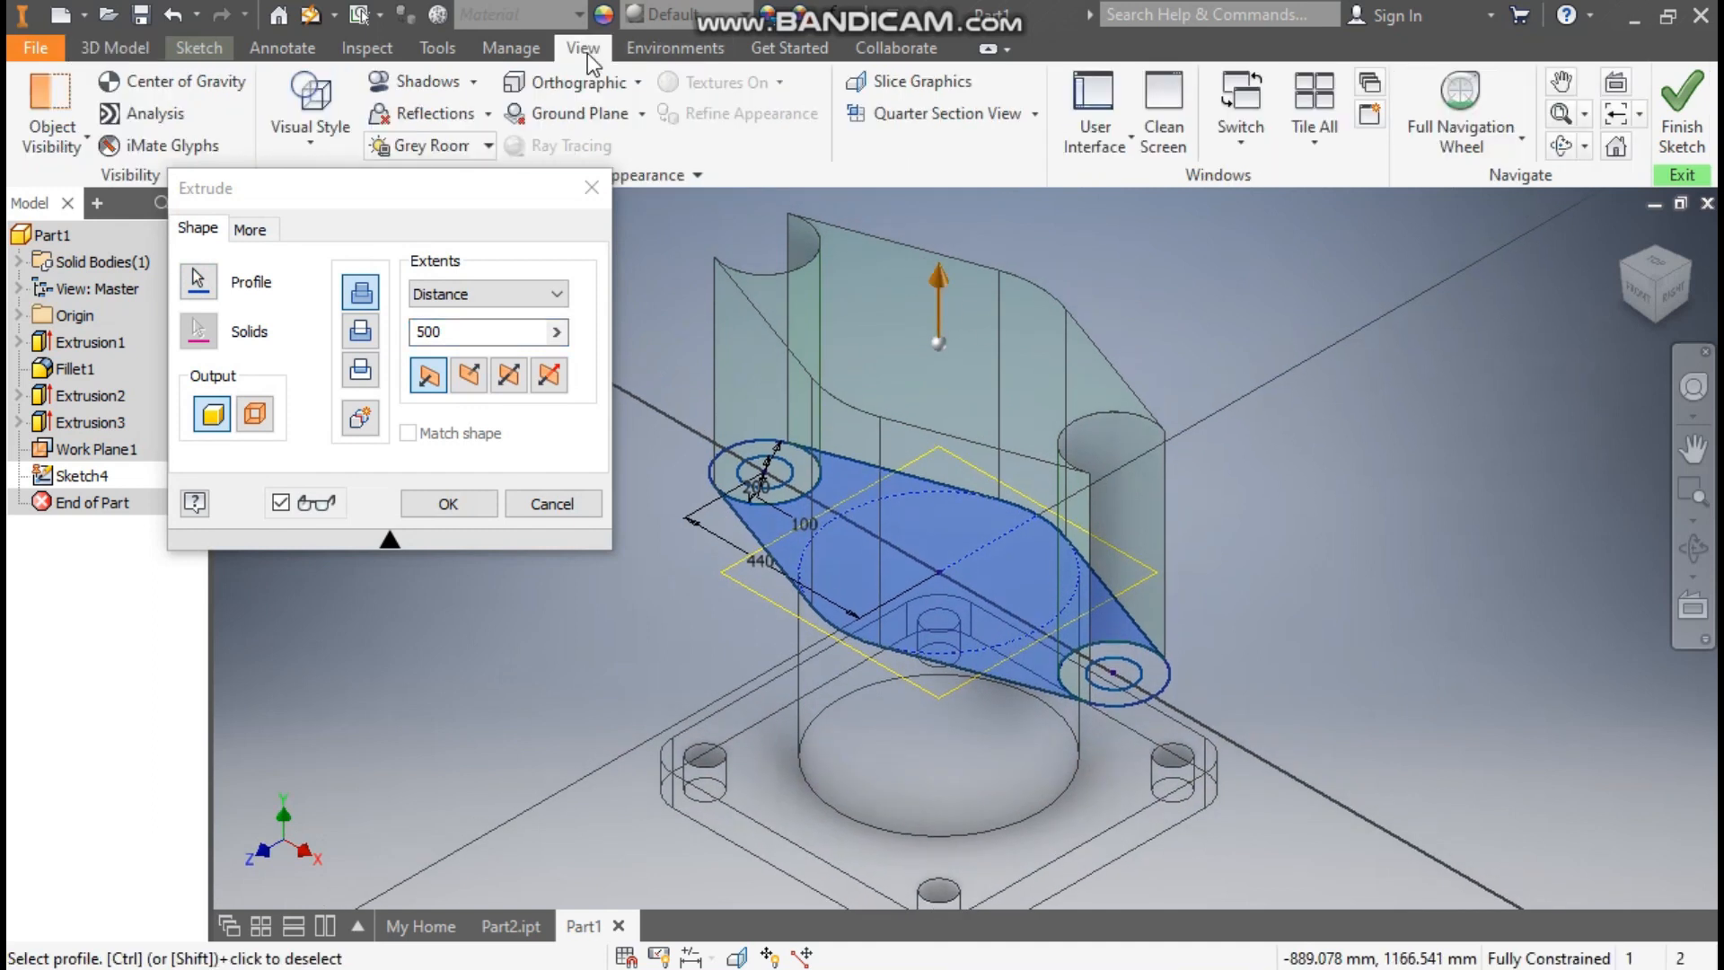
left_click(332, 128)
left_click(370, 296)
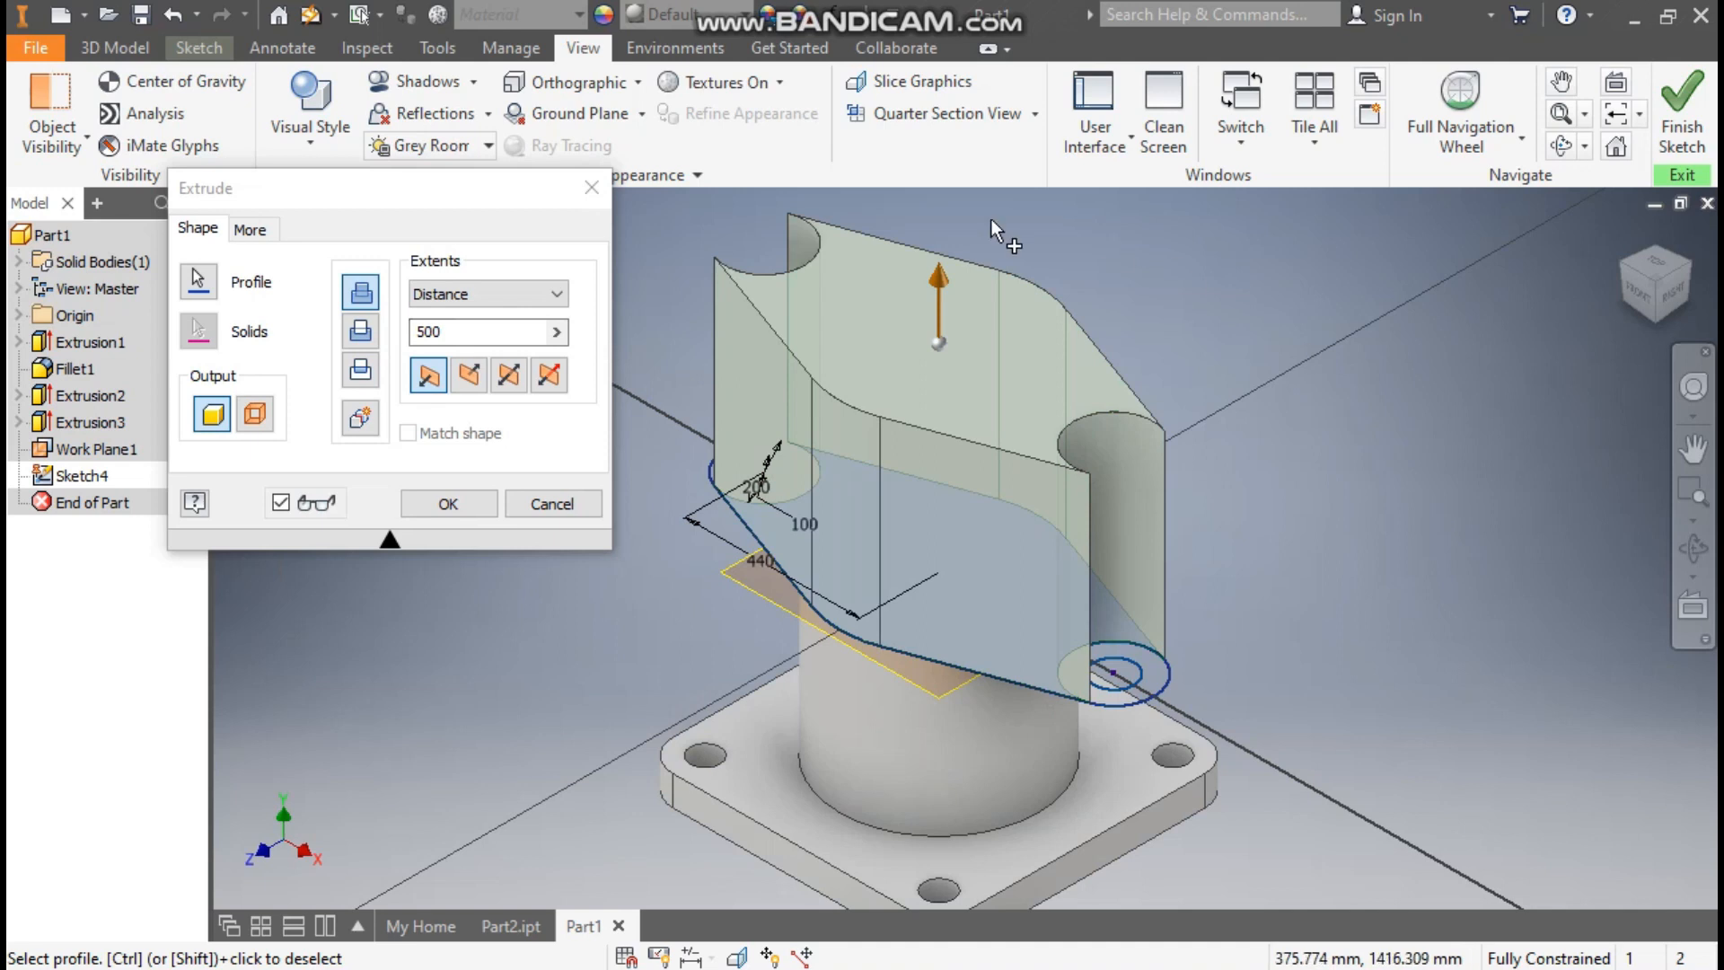
left_click(466, 332)
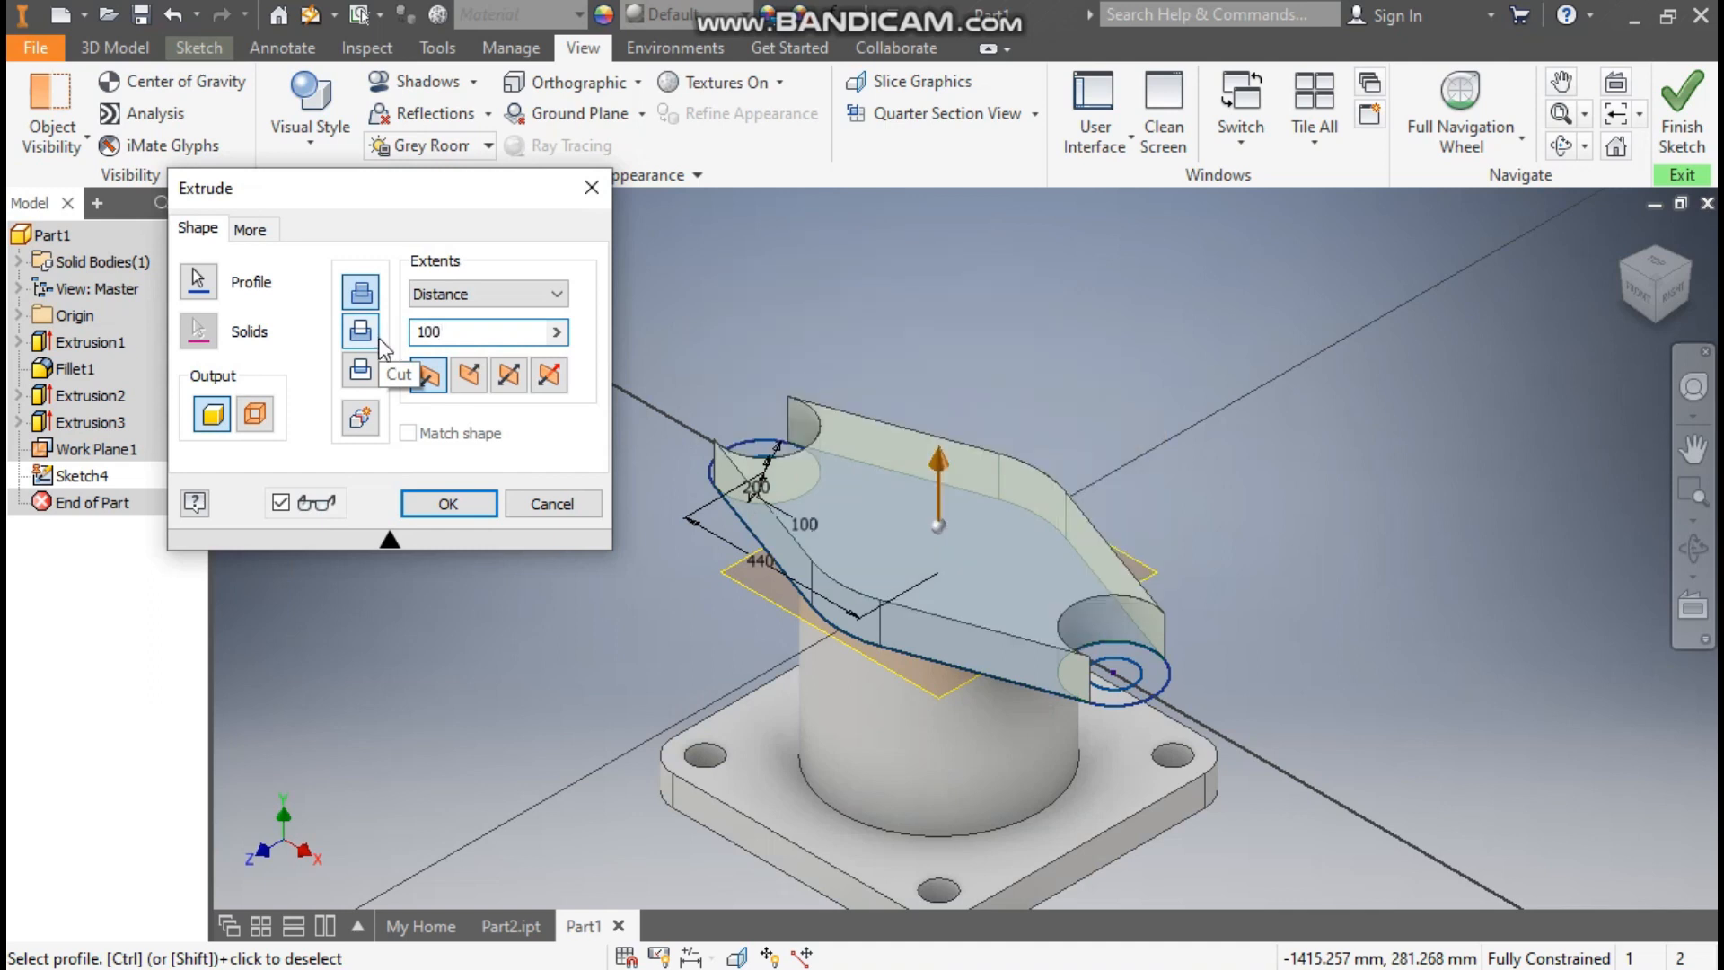
left_click(509, 376)
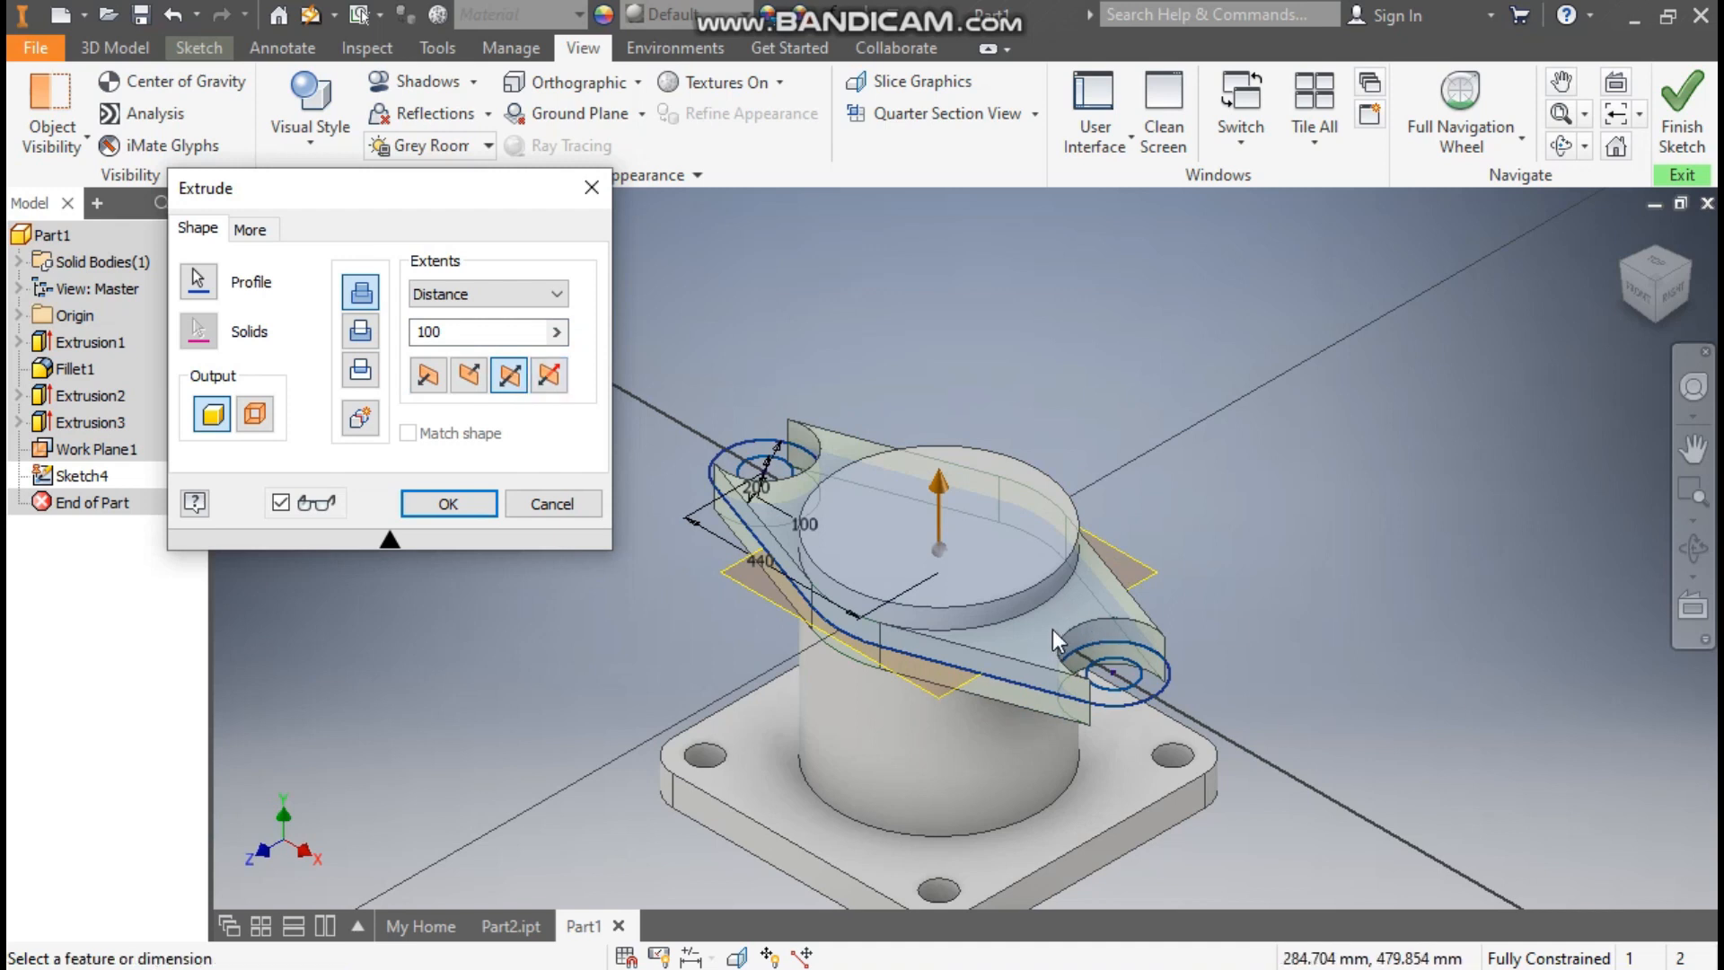
left_click(466, 499)
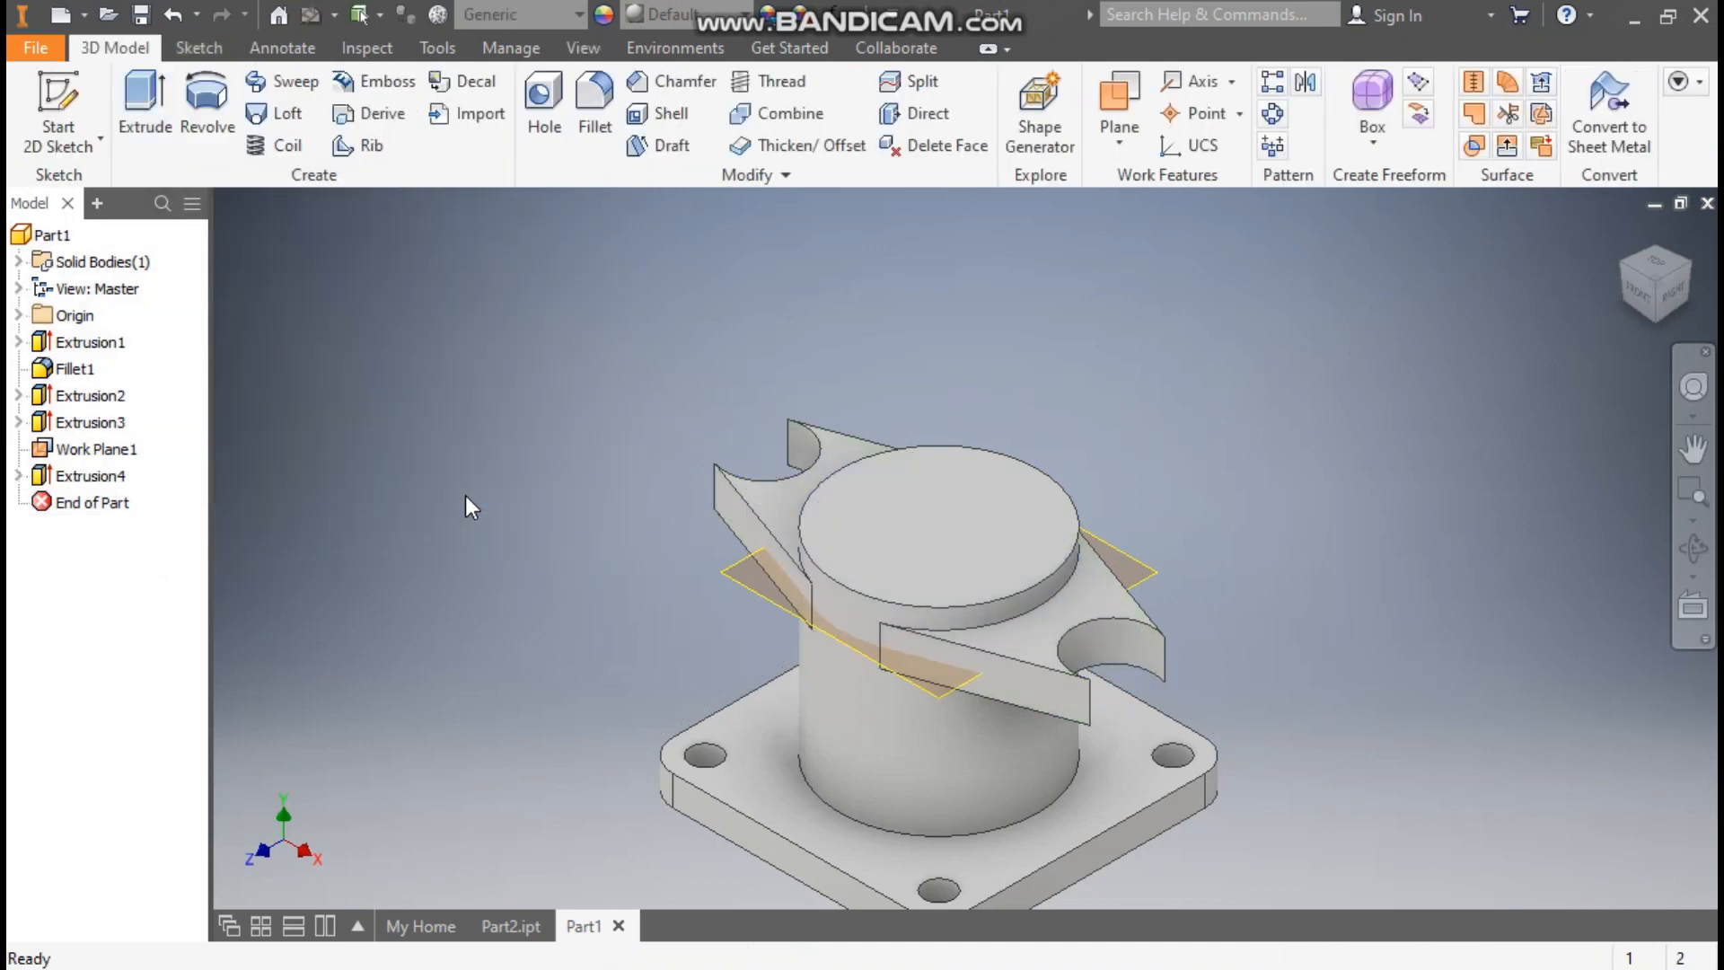
Step: Make Sketch4 under Extrusion4 visible again and dismiss the save reminder
left_click(18, 476)
left_click(102, 502)
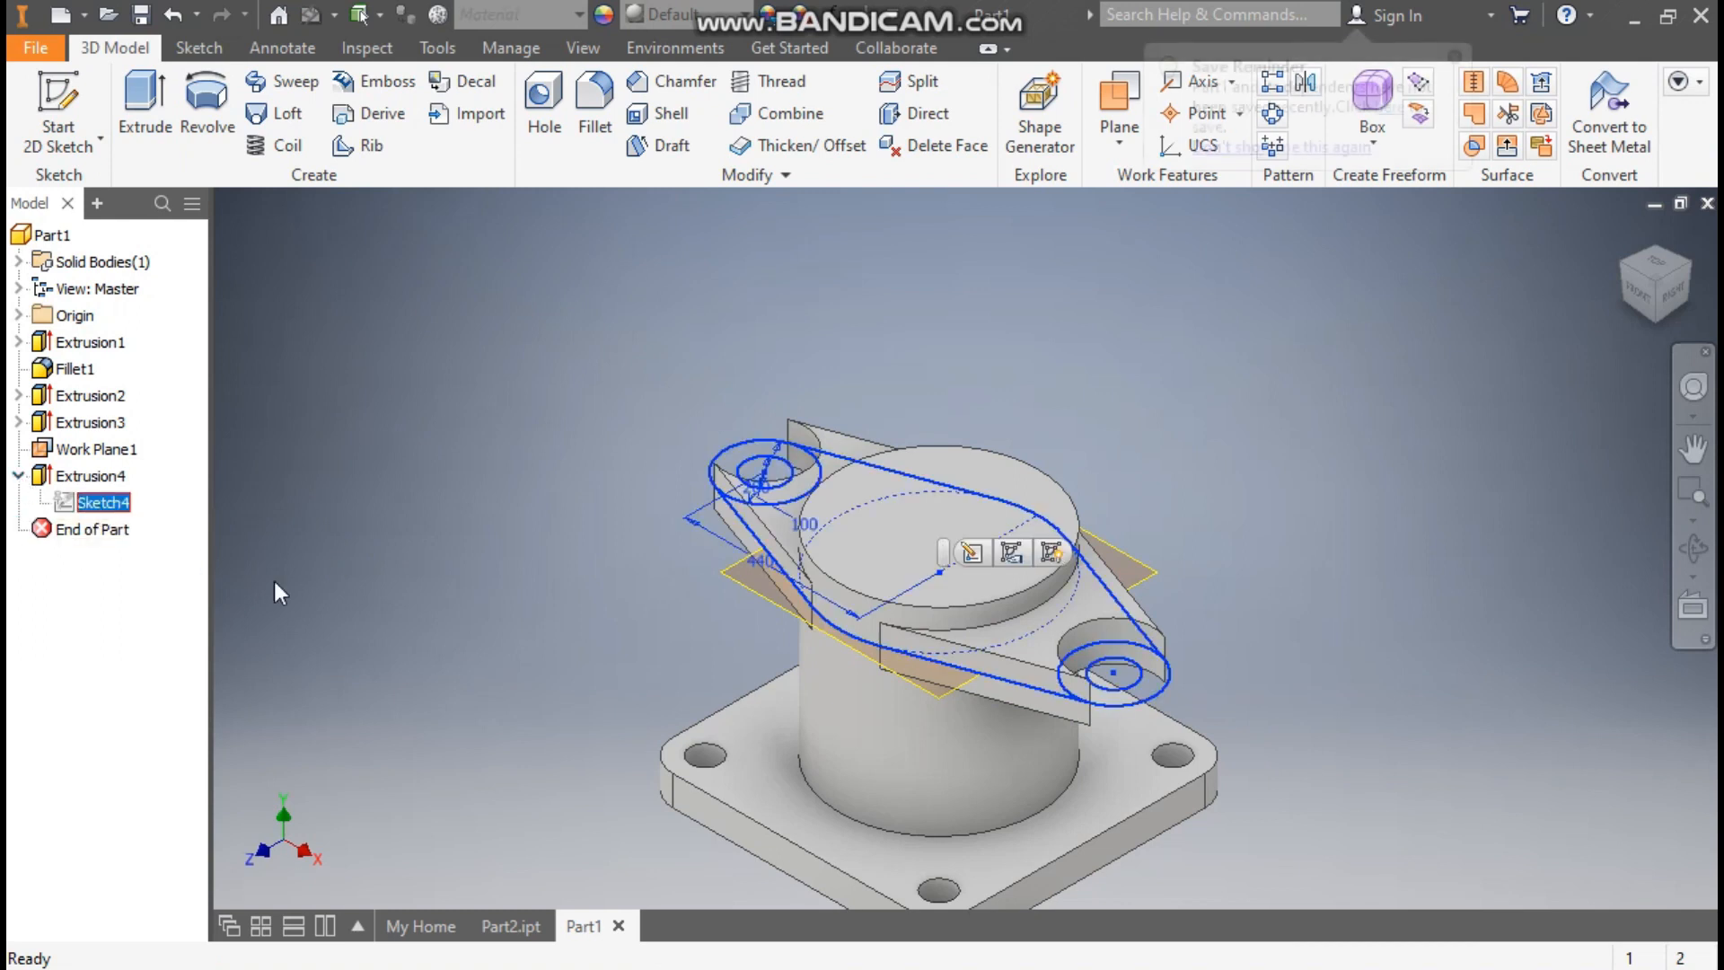
left_click(1048, 552)
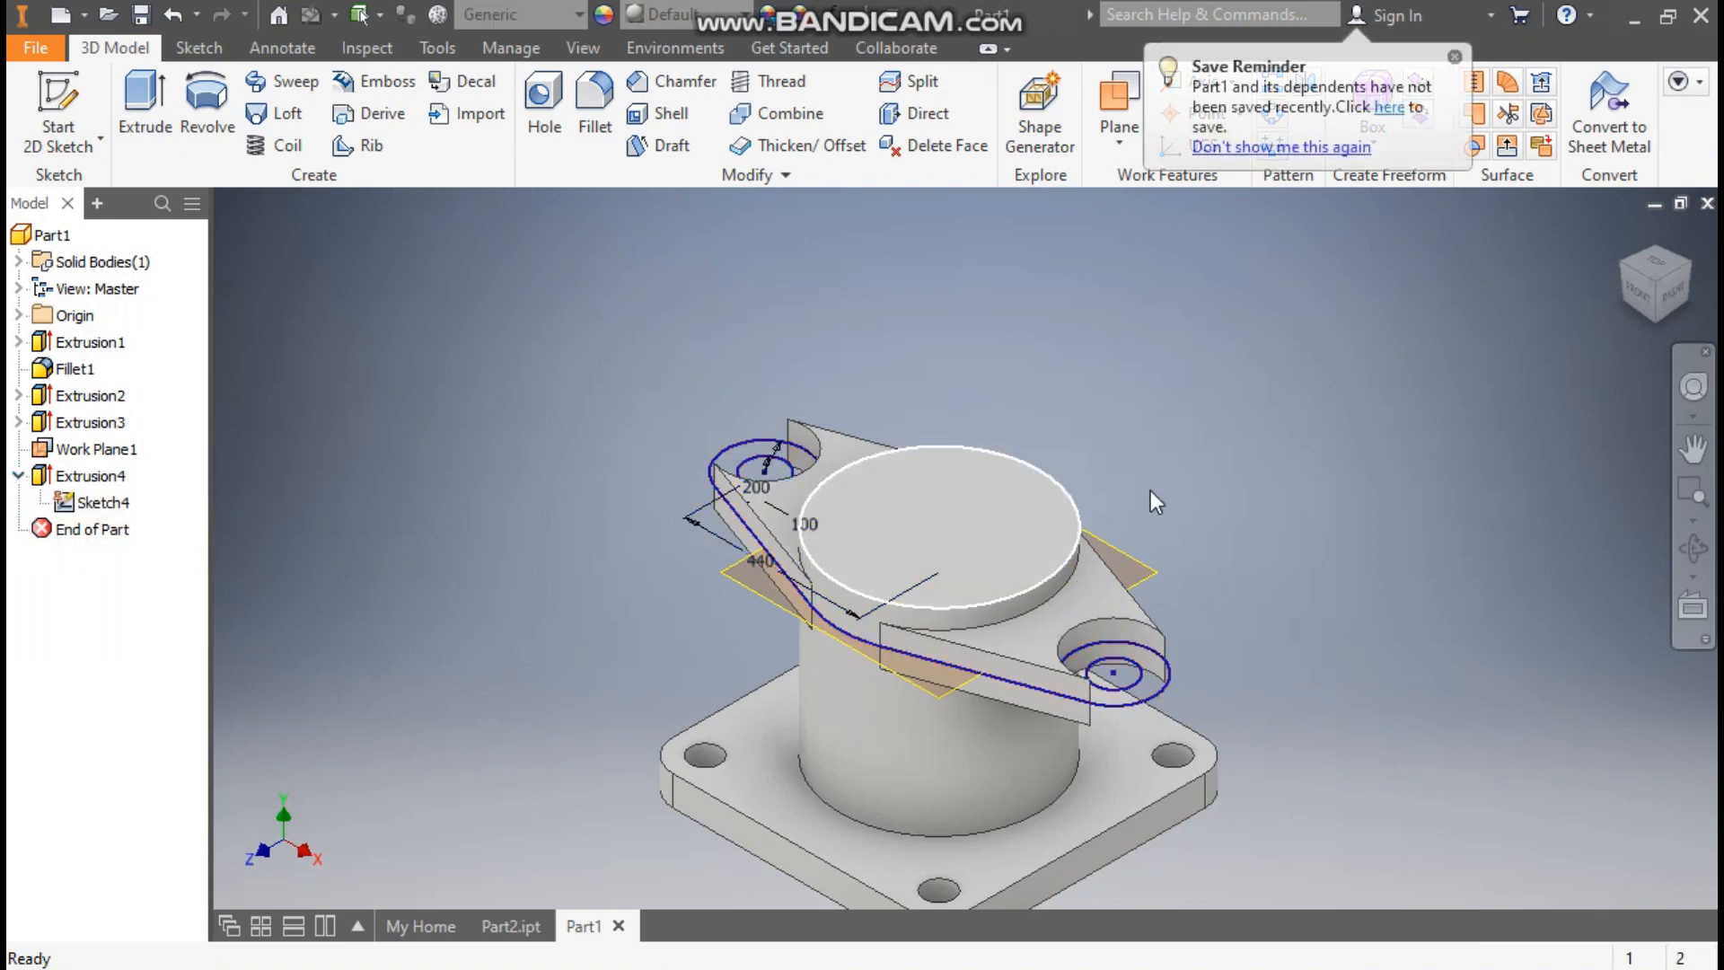
left_click(1454, 57)
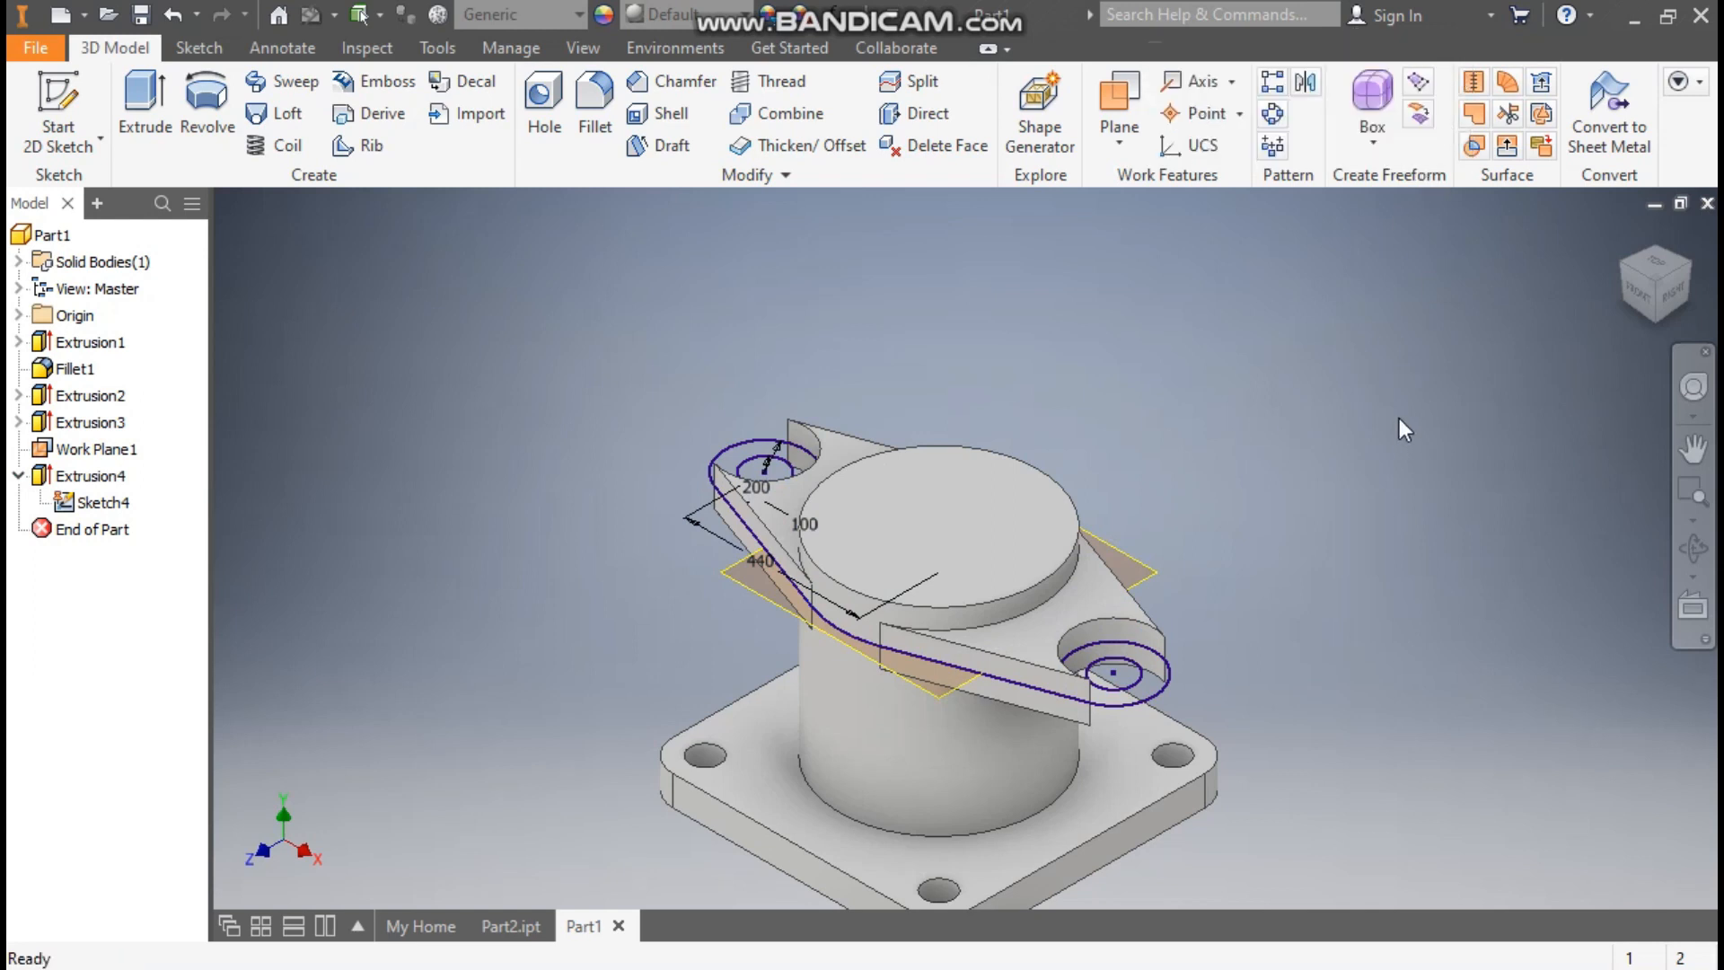
Step: Extrude the ring profiles at both lug ends 130 mm symmetrically about the sketch plane, joining them to the body
left_click(149, 103)
scroll(1161, 671, "down", 5)
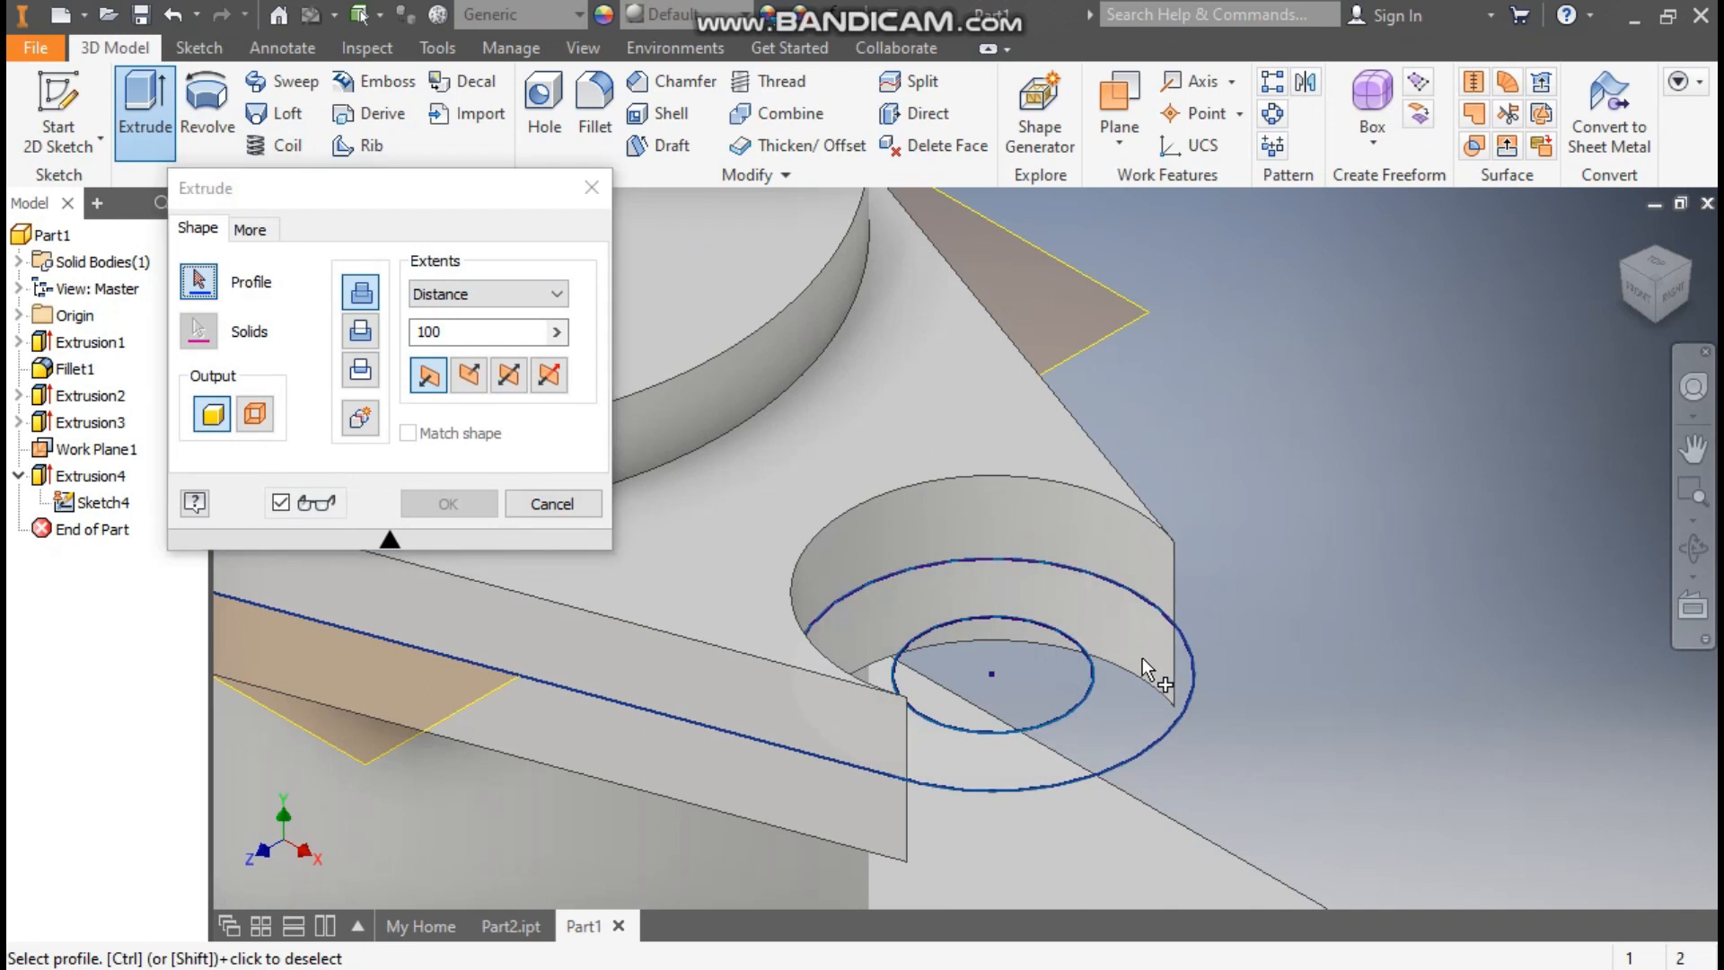
left_click(1142, 657)
scroll(1268, 679, "up", 5)
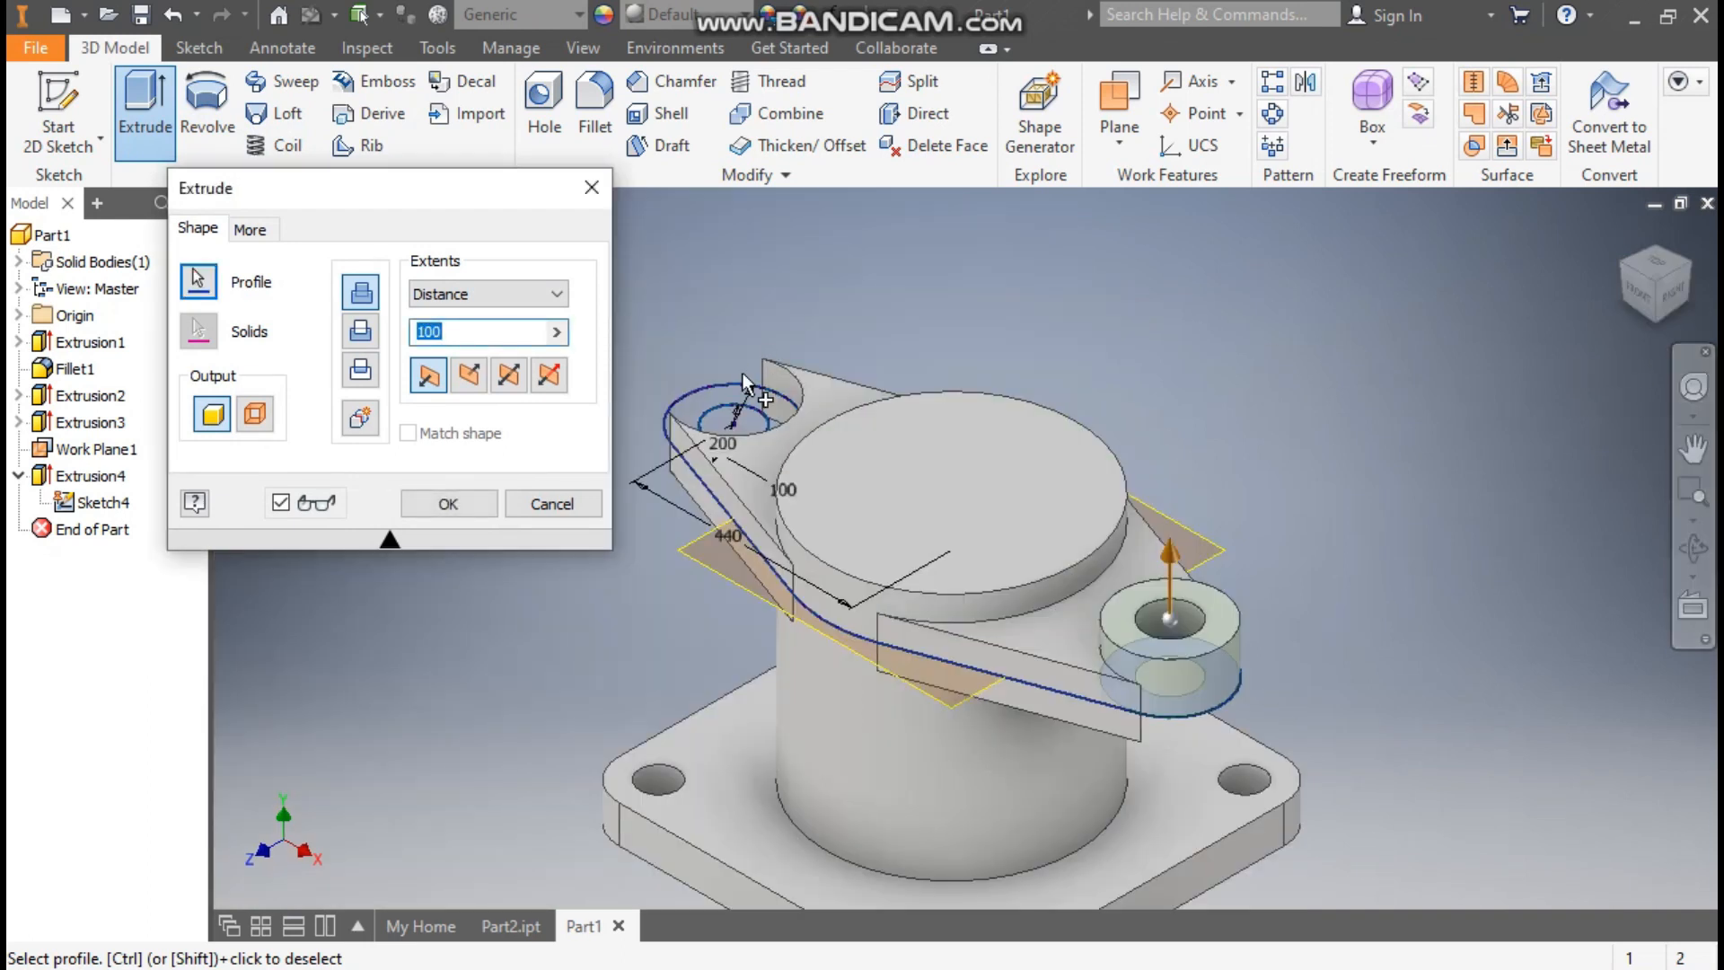
scroll(744, 386, "down", 4)
left_click(745, 401)
scroll(807, 386, "up", 5)
scroll(1081, 531, "down", 3)
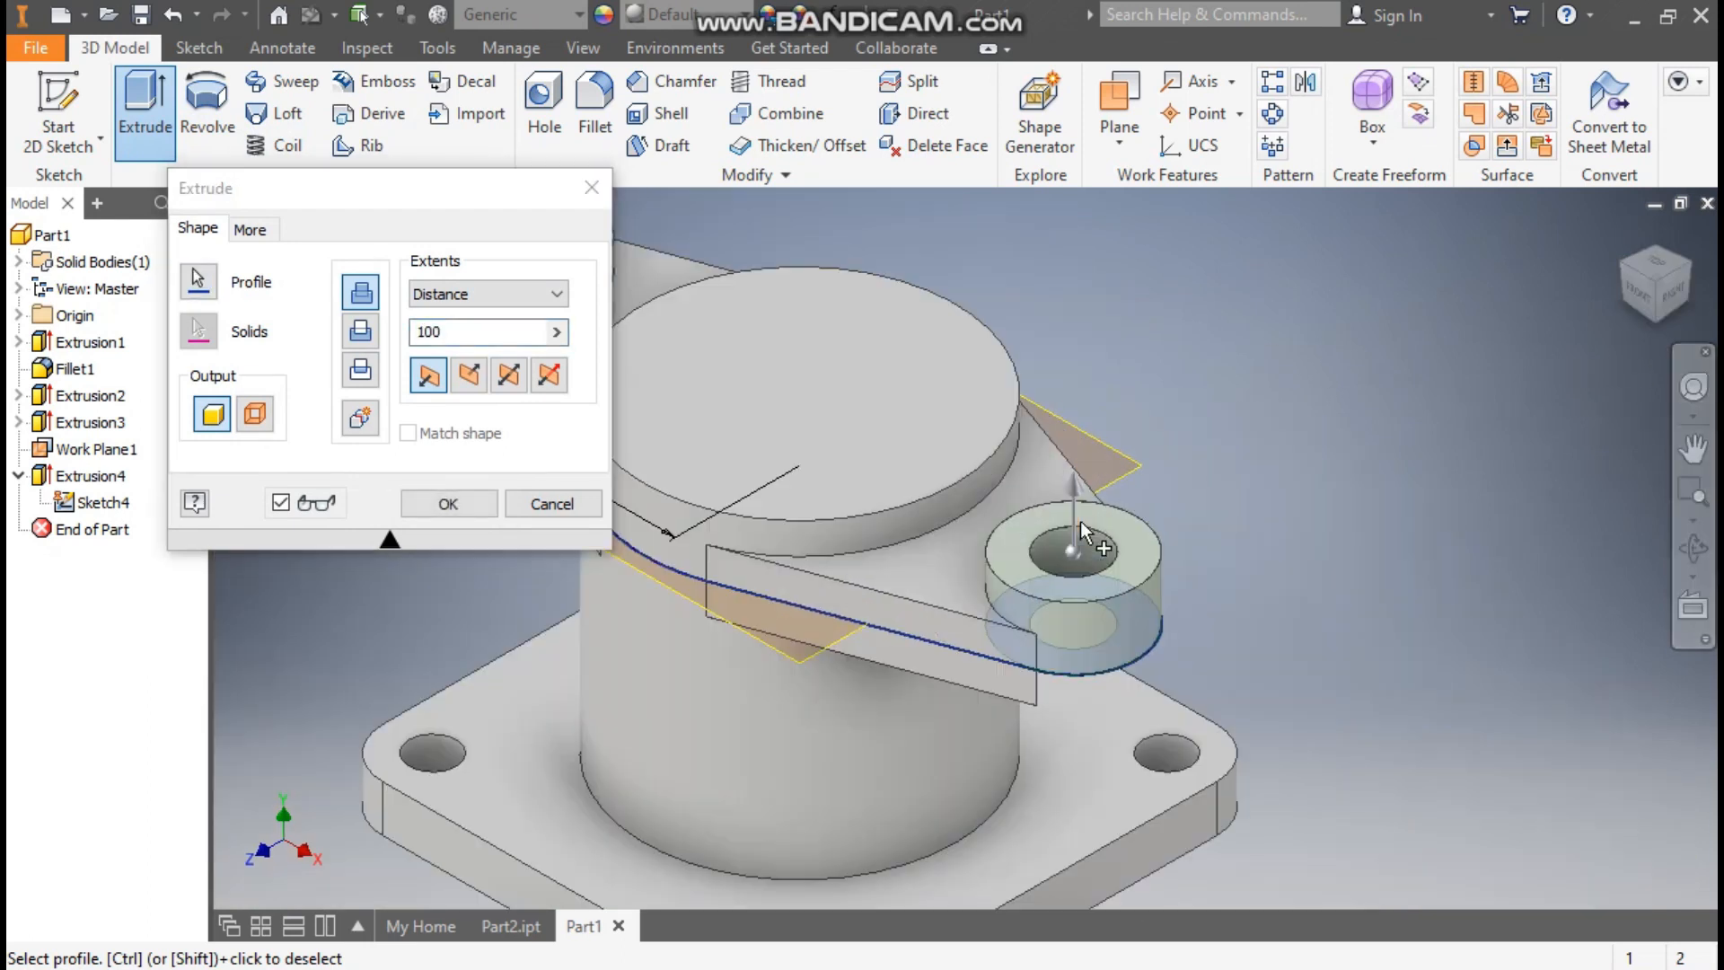
scroll(1082, 531, "up", 3)
middle_click_drag(1082, 539, 1009, 530)
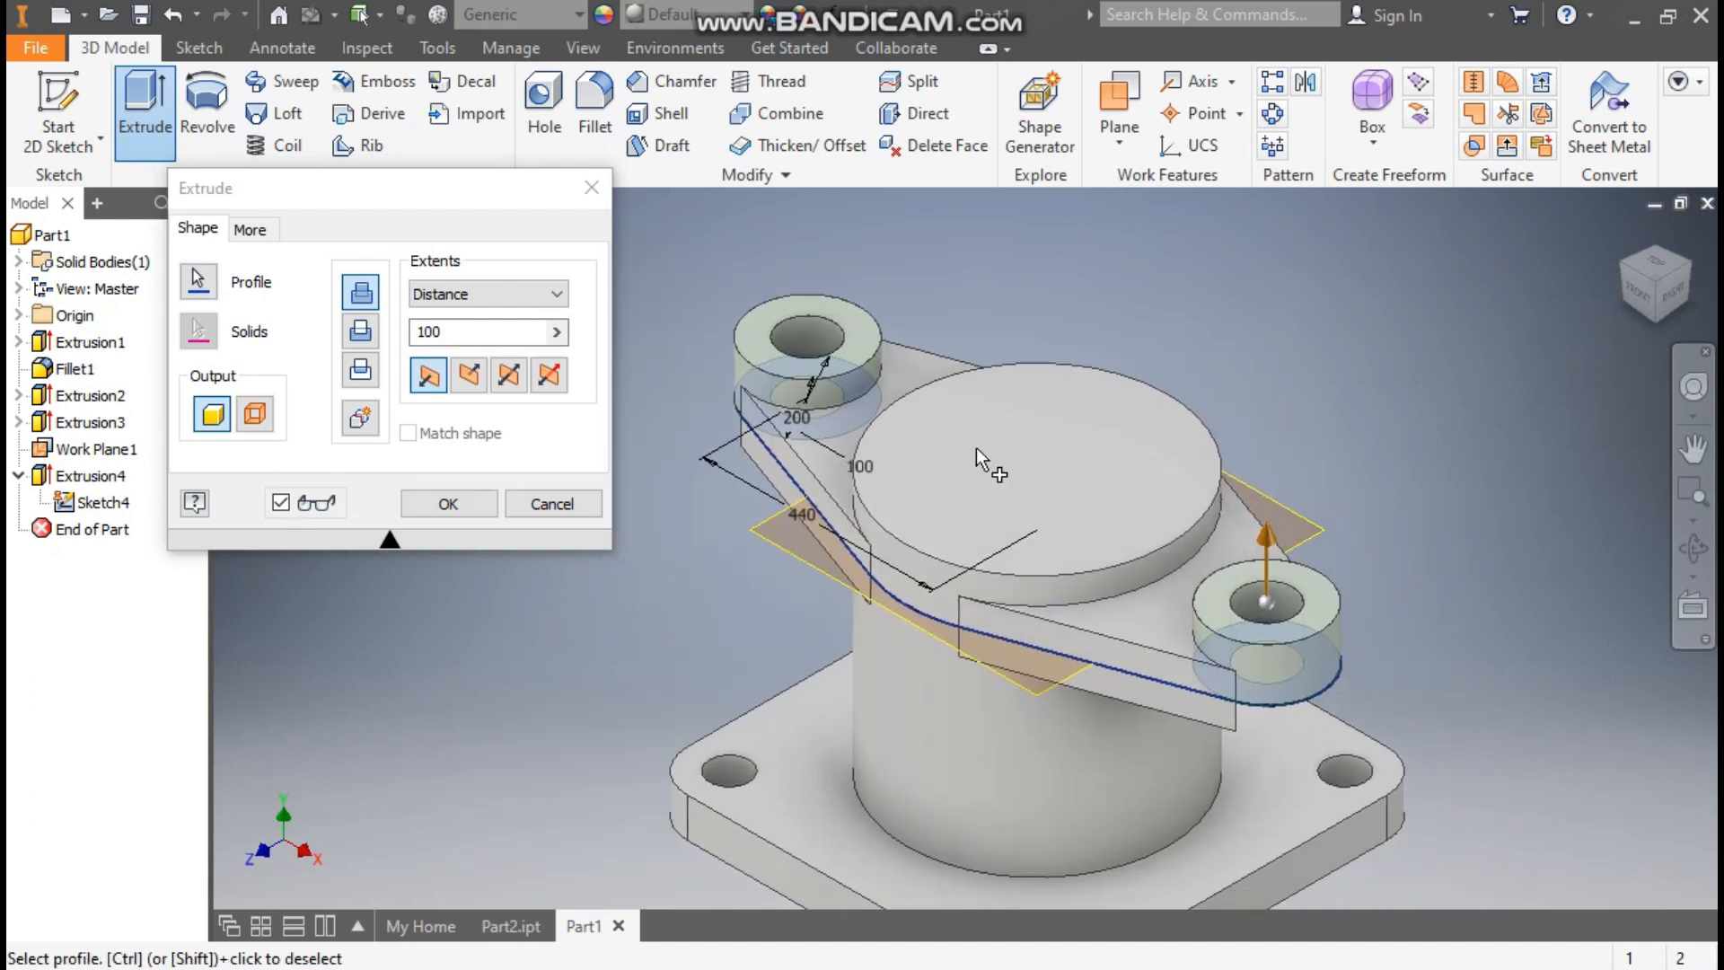
left_click(509, 377)
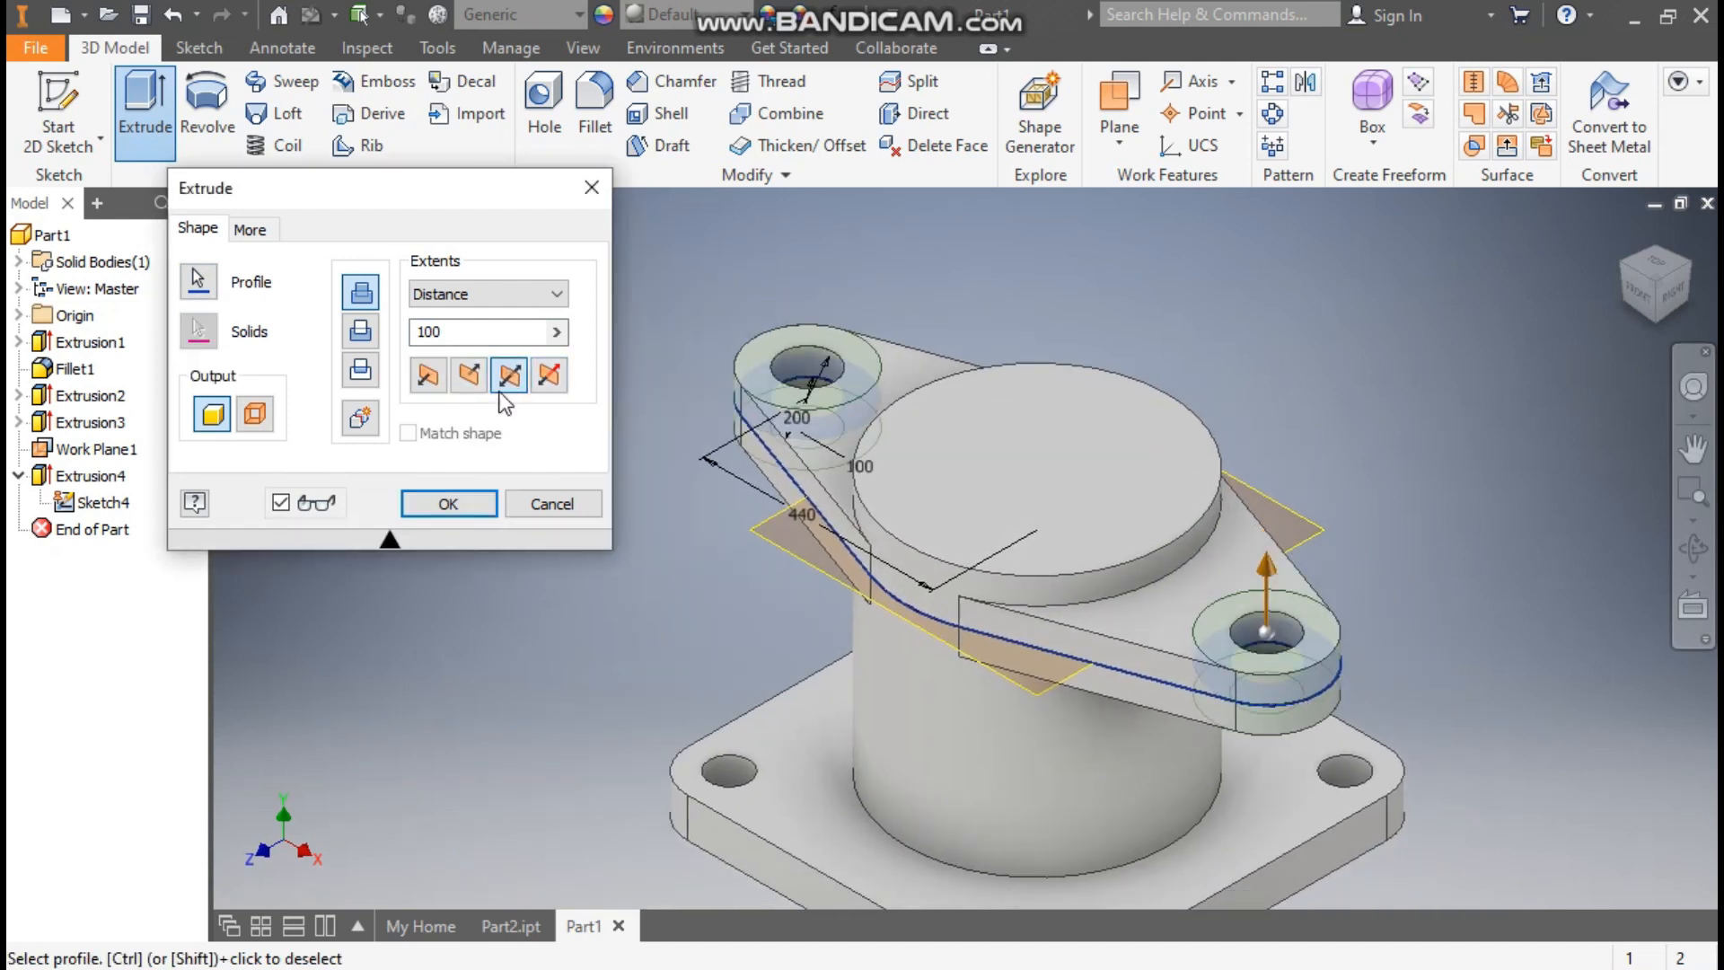
double_click(429, 331)
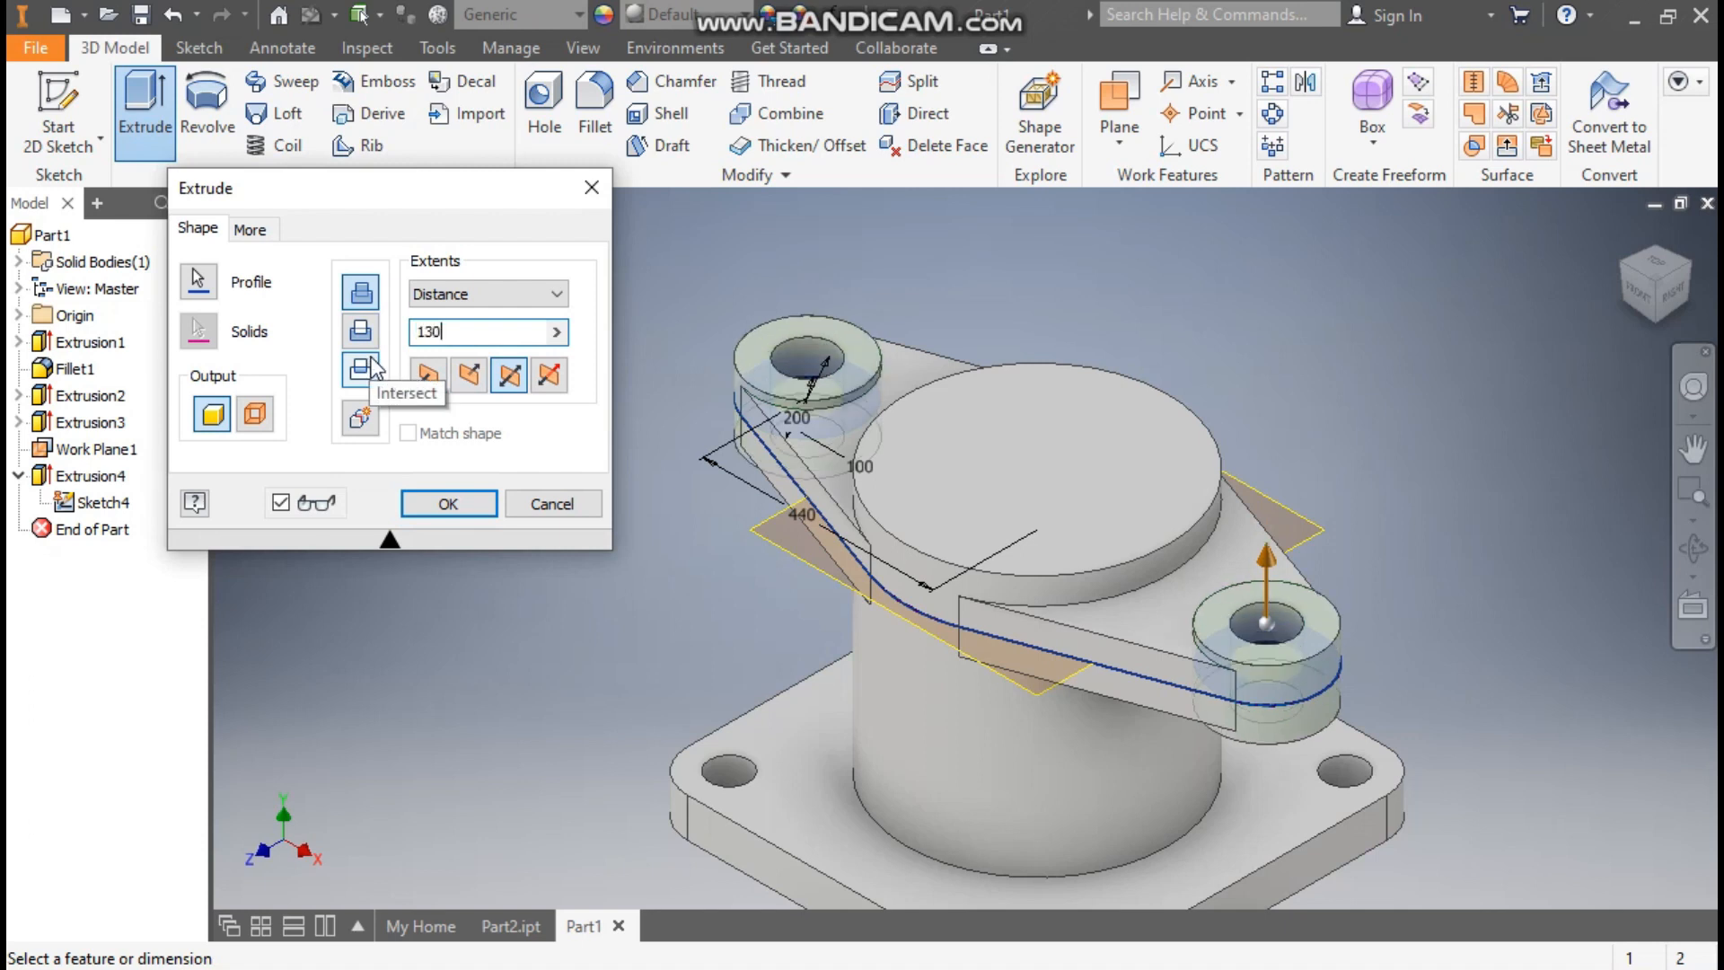
left_click(449, 504)
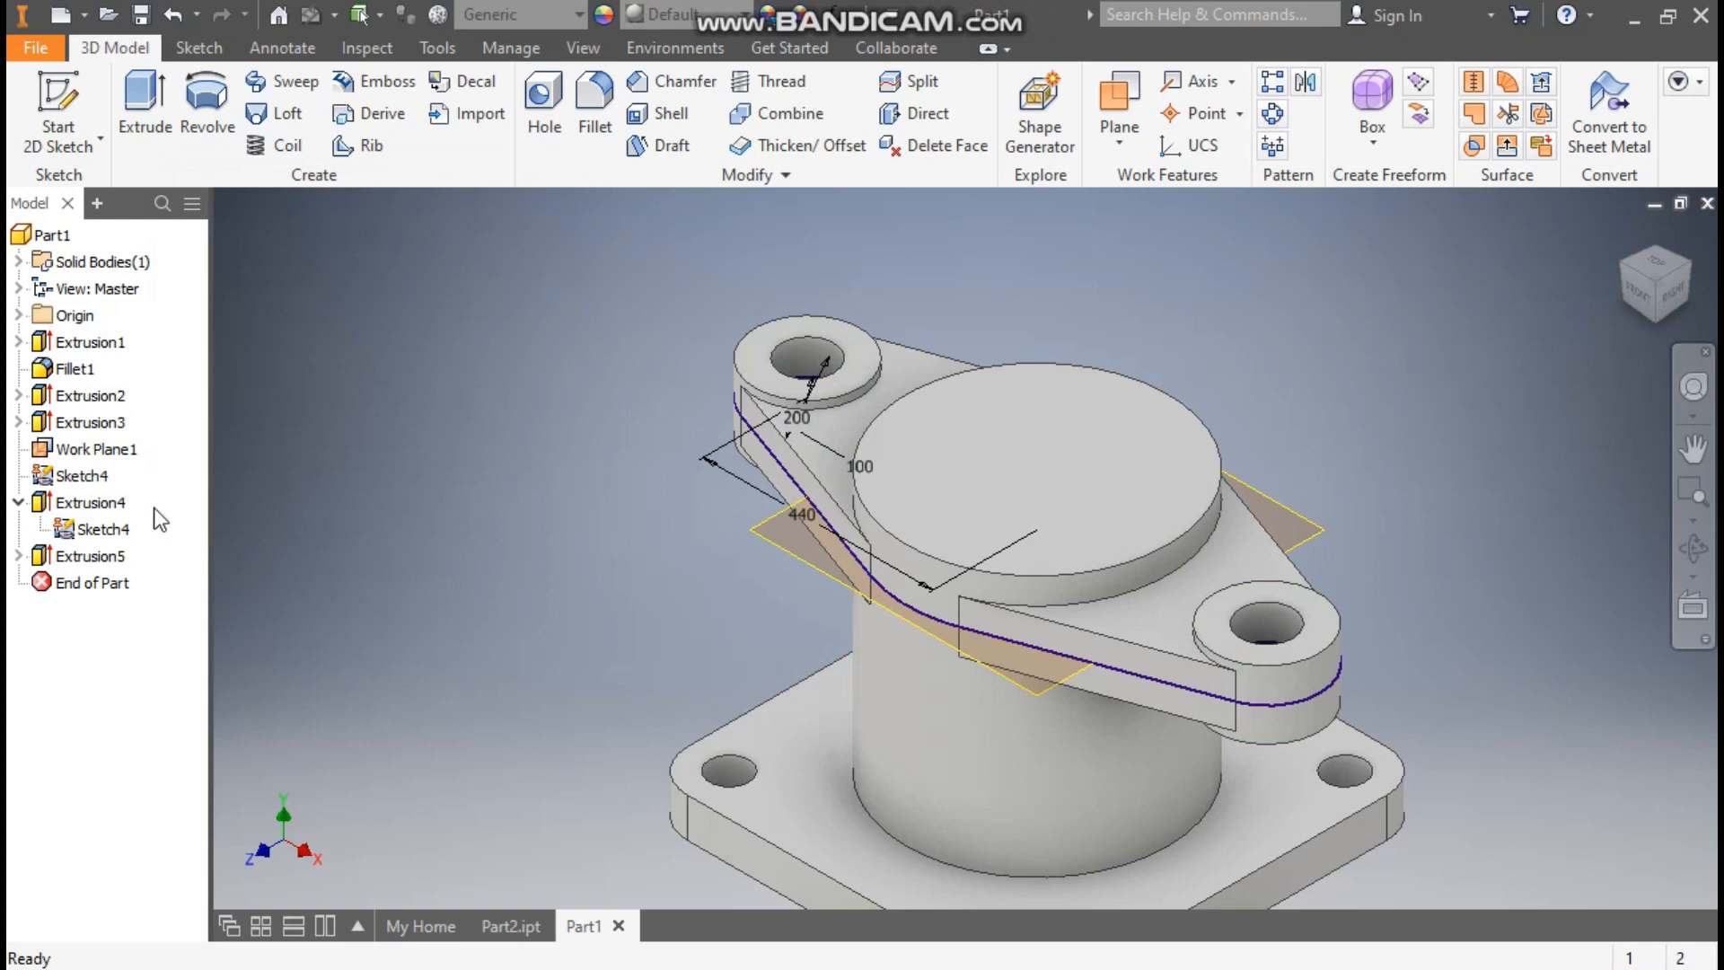
Step: Hide Sketch4 and Work Plane1, collapse Extrusion4 in the model tree, and return to the home view
left_click(79, 476)
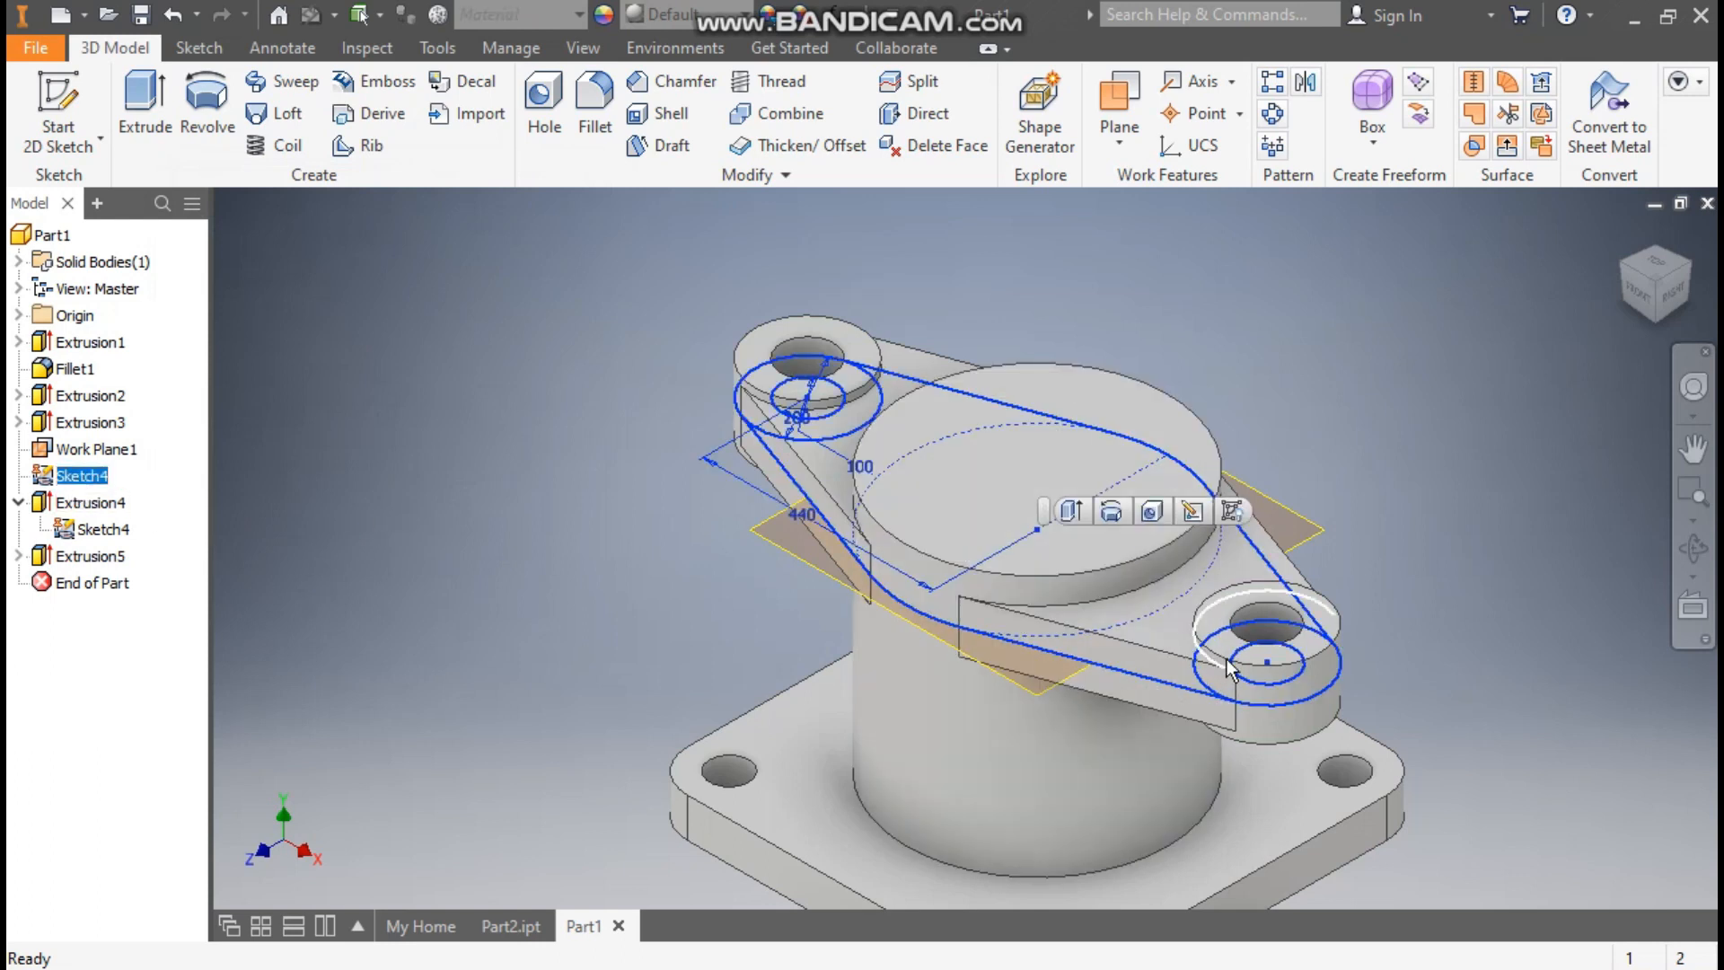
left_click(1231, 511)
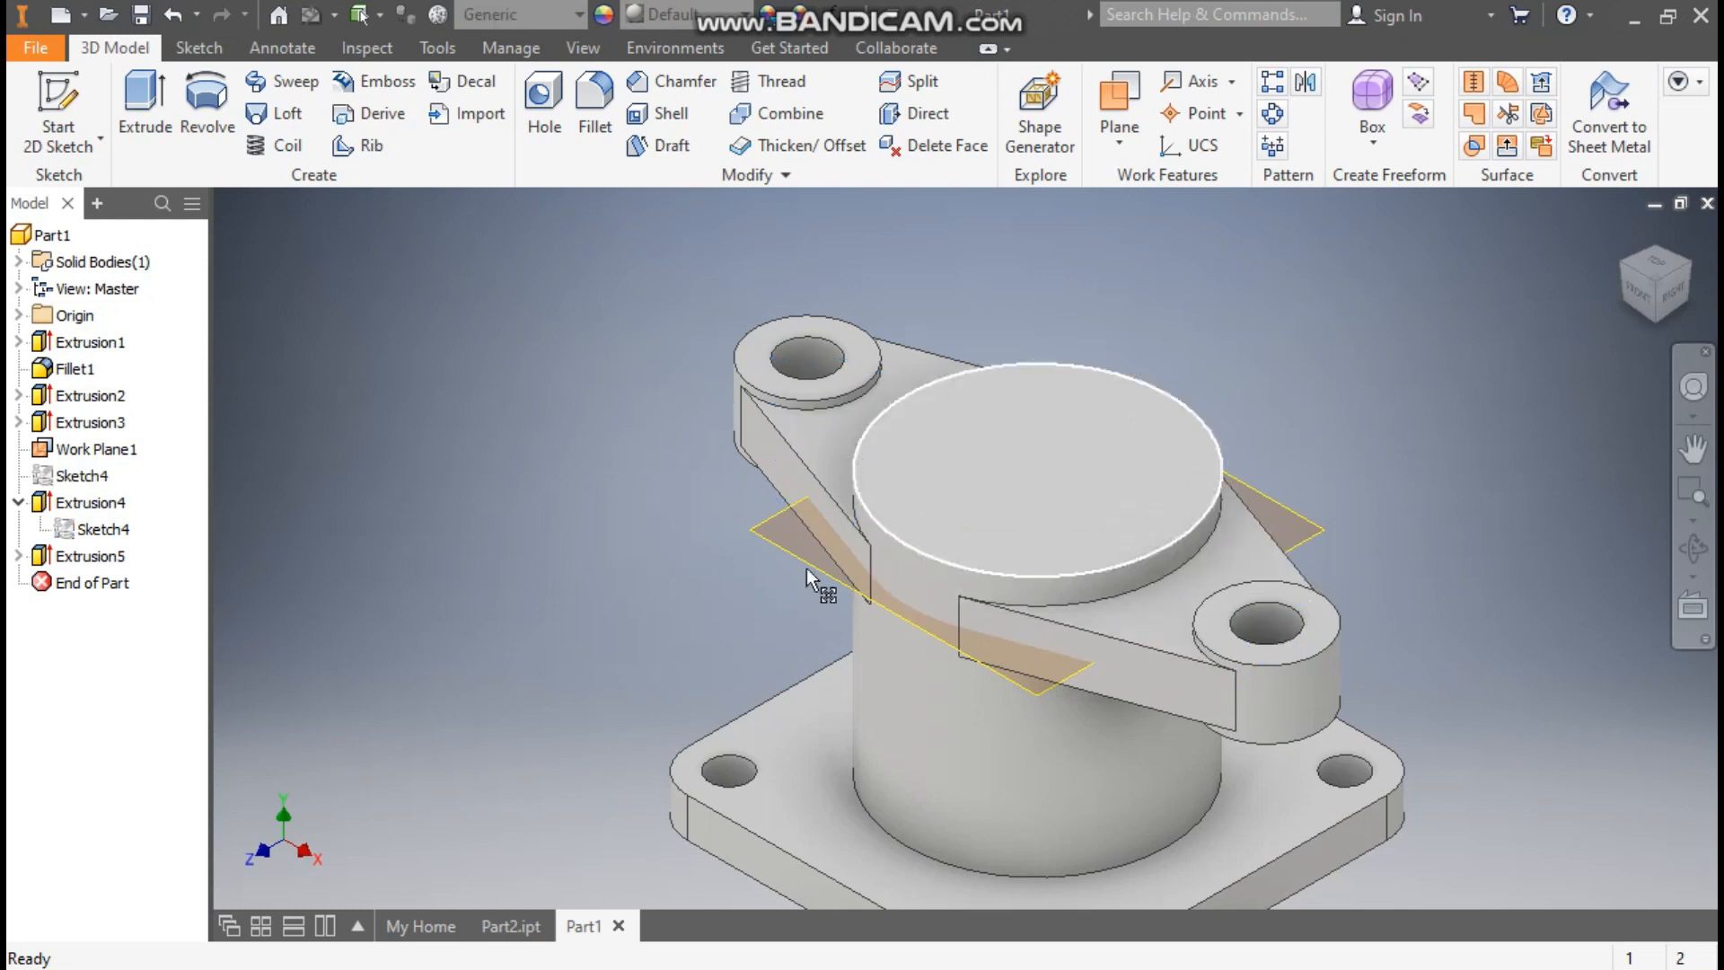
left_click(105, 450)
right_click(105, 450)
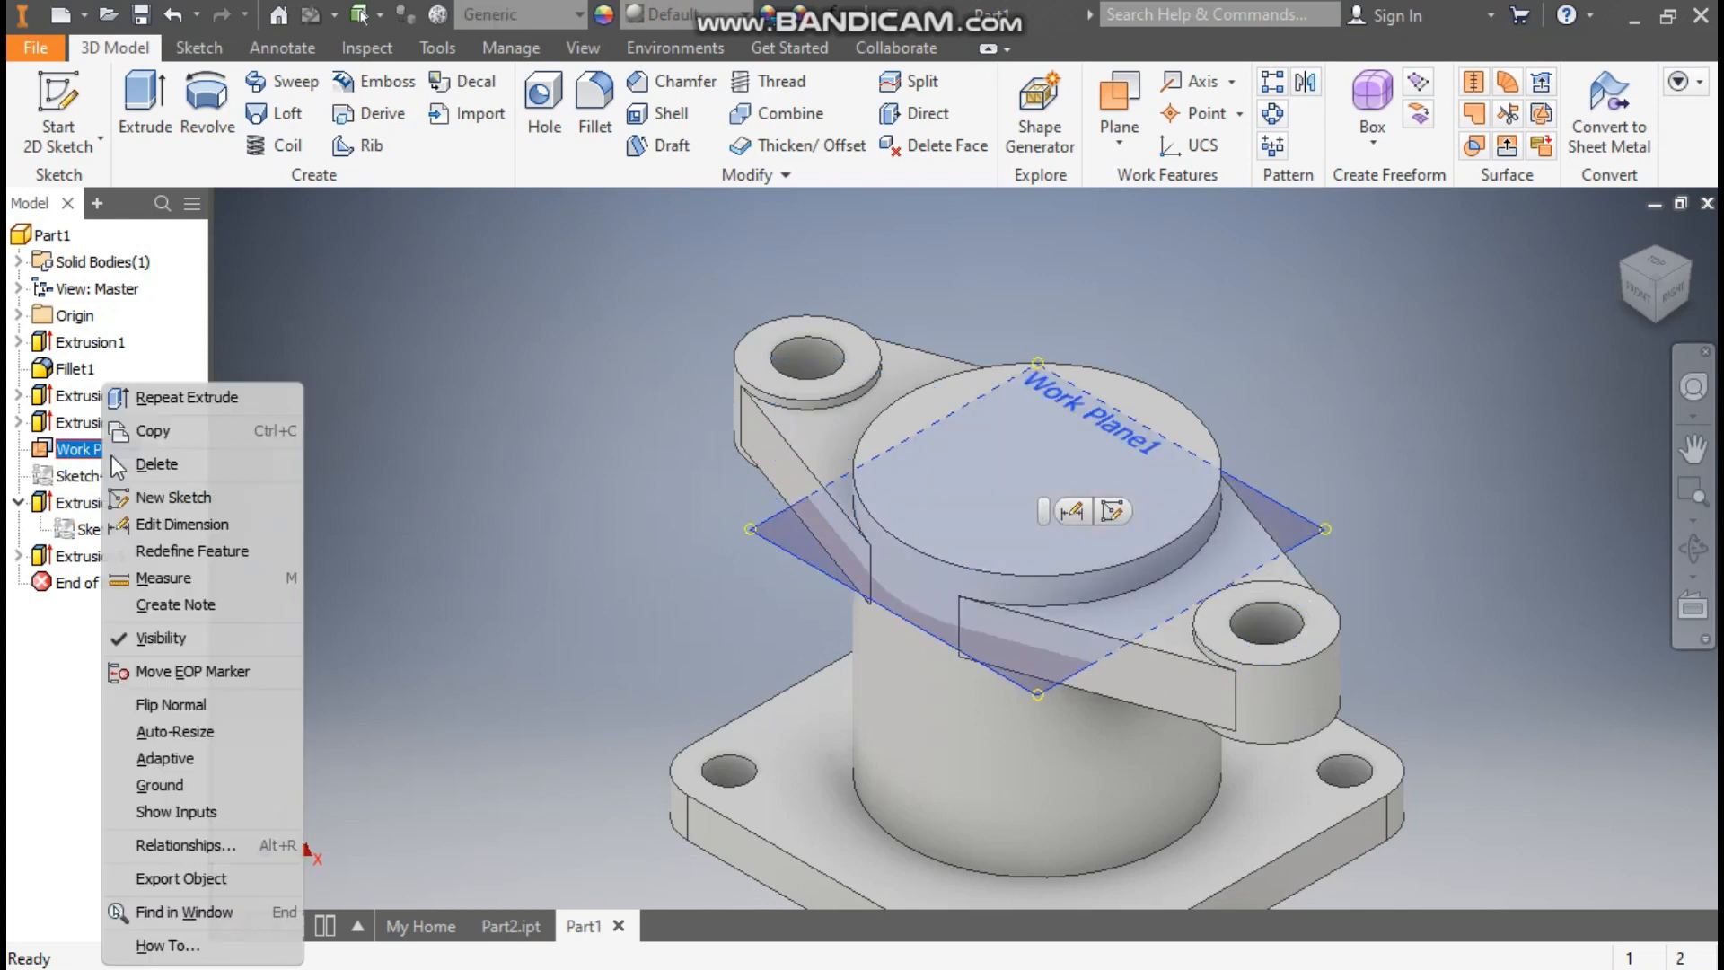
left_click(185, 635)
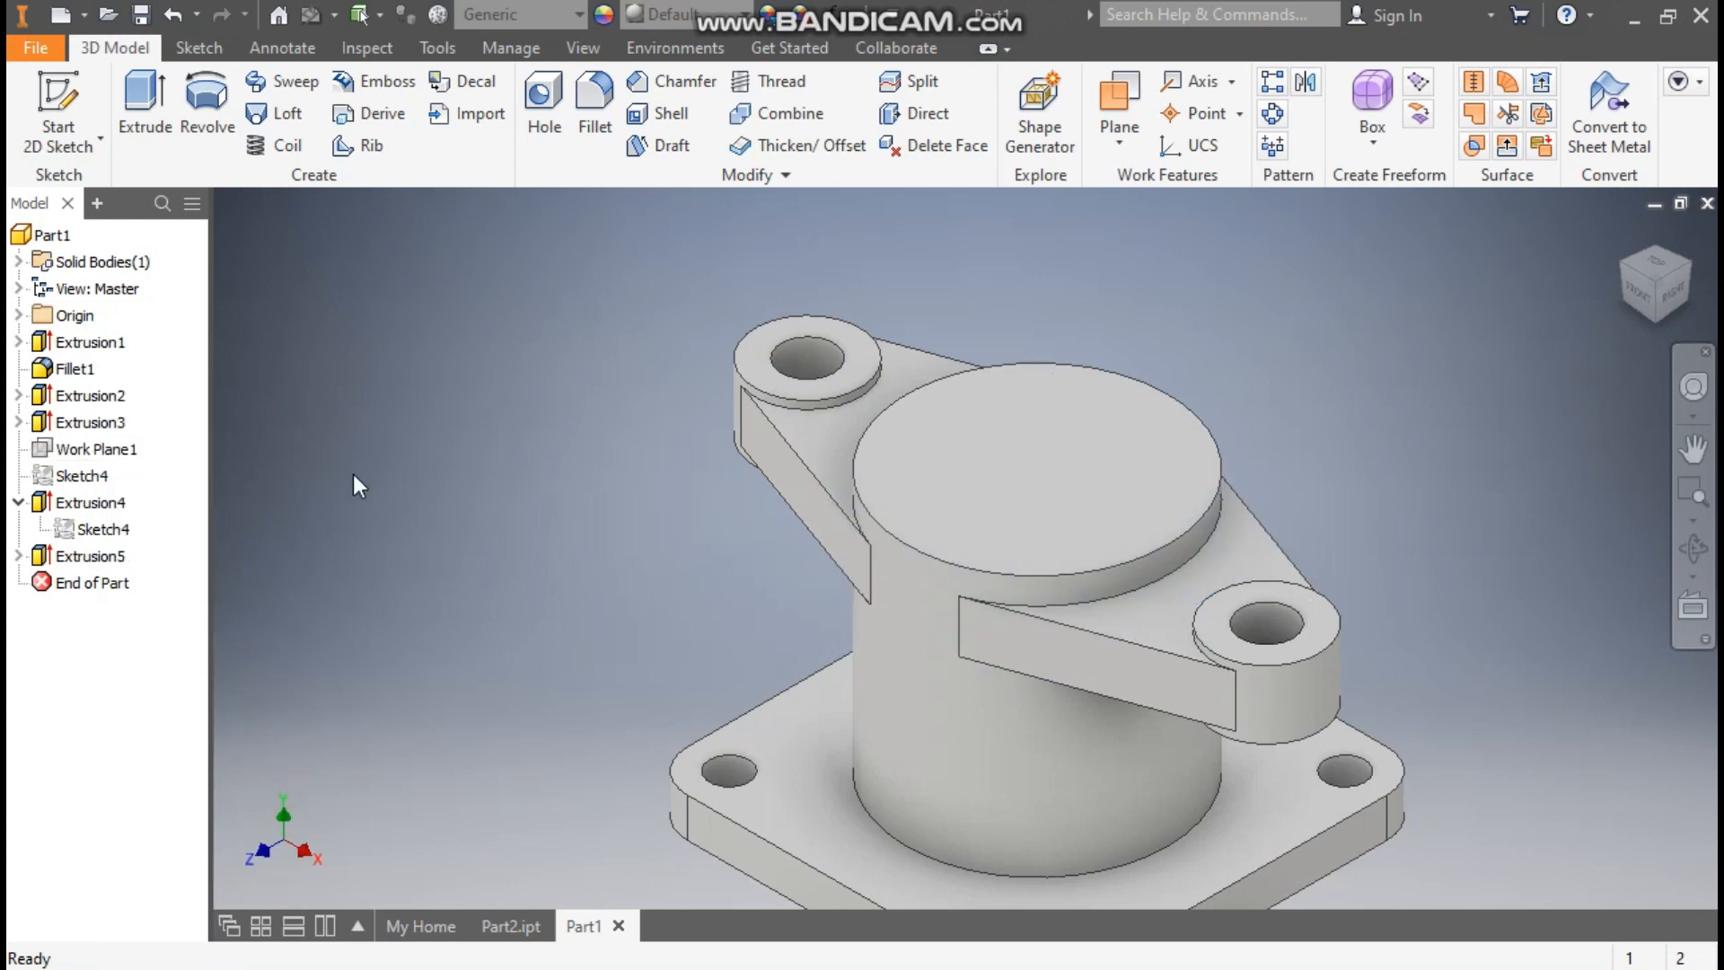
left_click(17, 504)
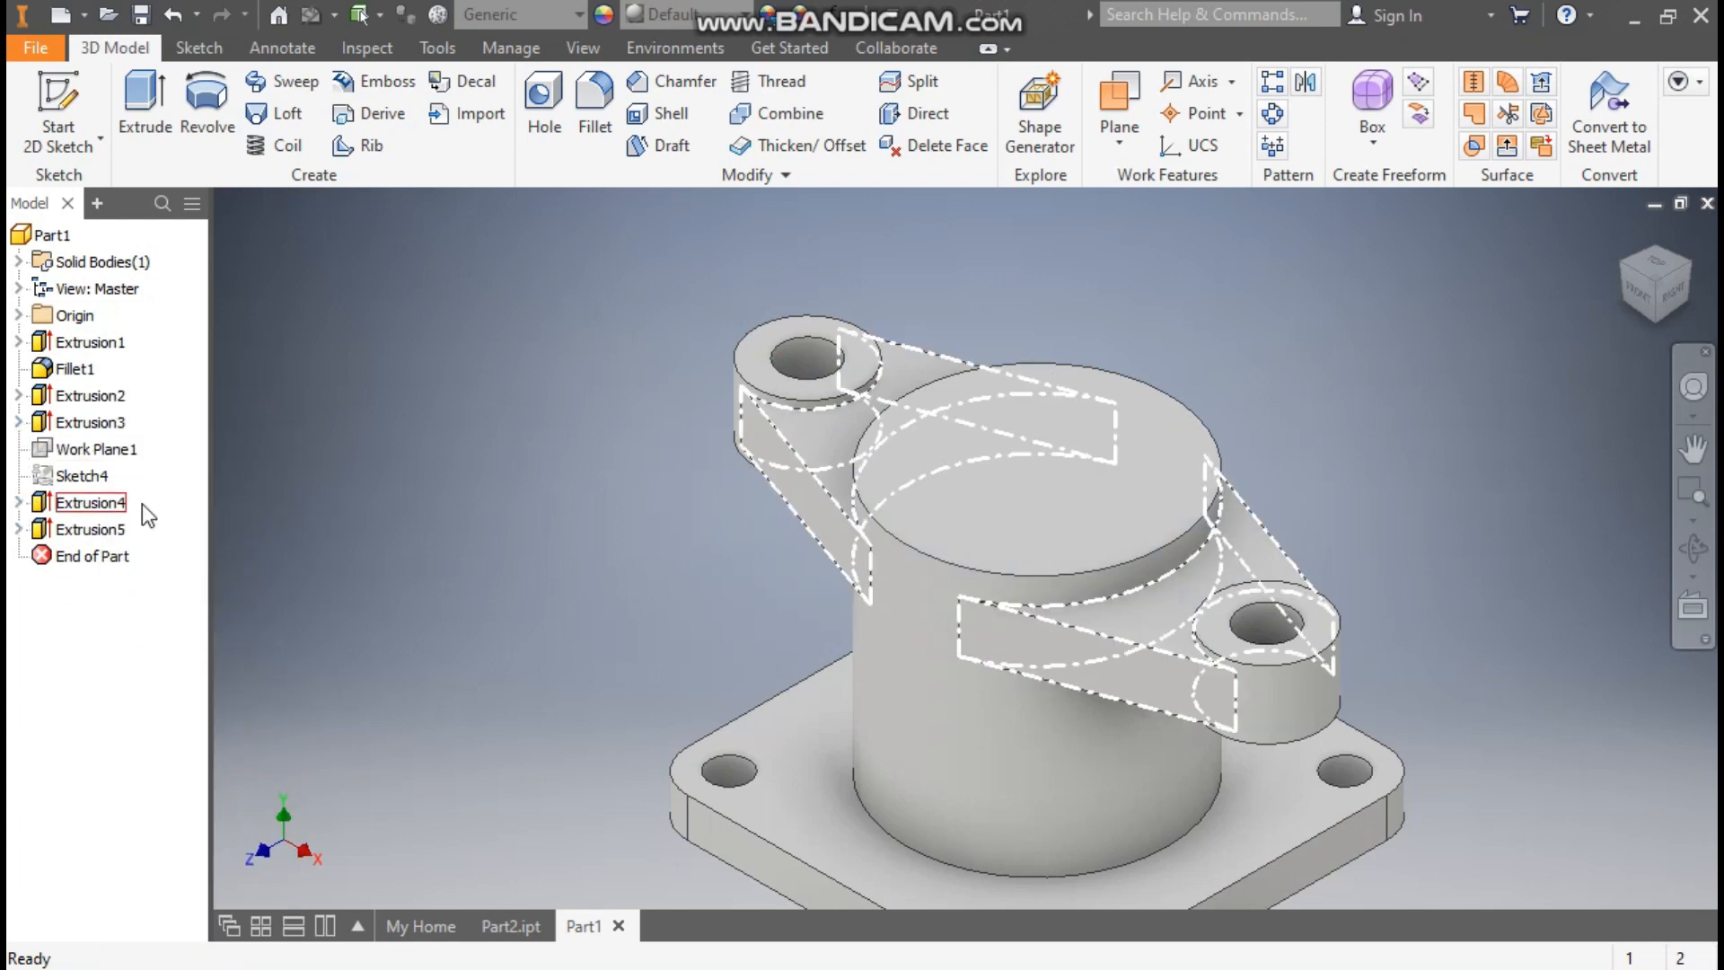
key("Home")
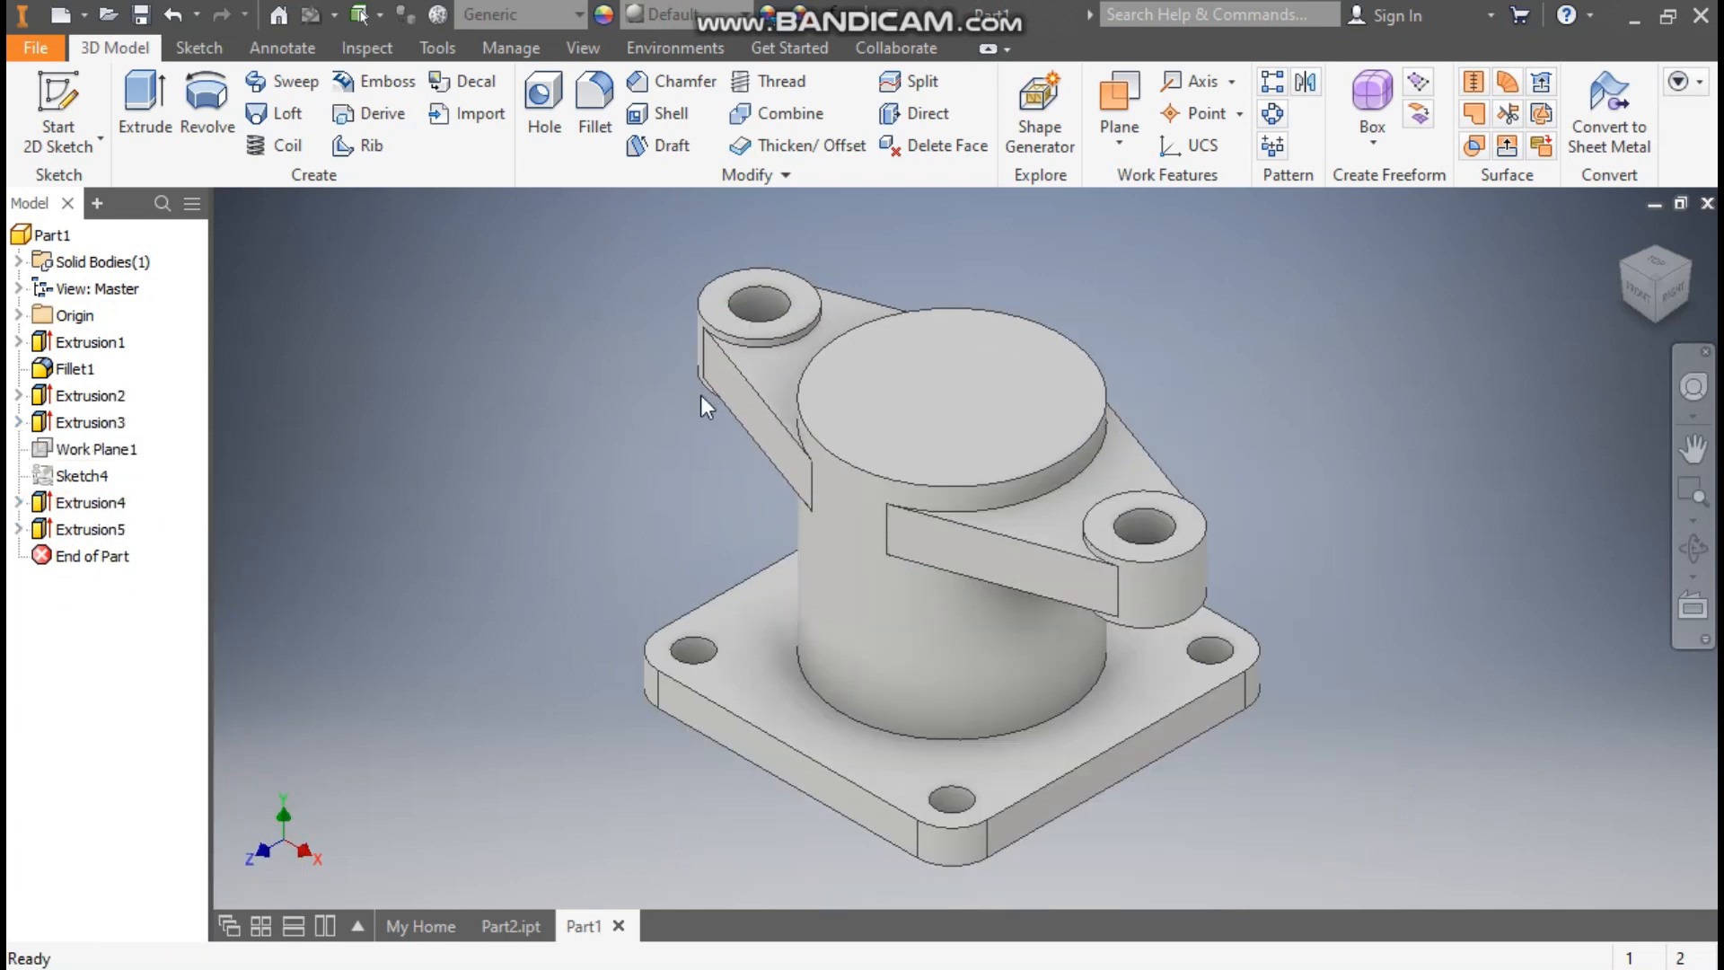
Step: Start a sketch on the cylinder's top face and draw a 385 mm diameter circle centred on the origin
left_click(902, 386)
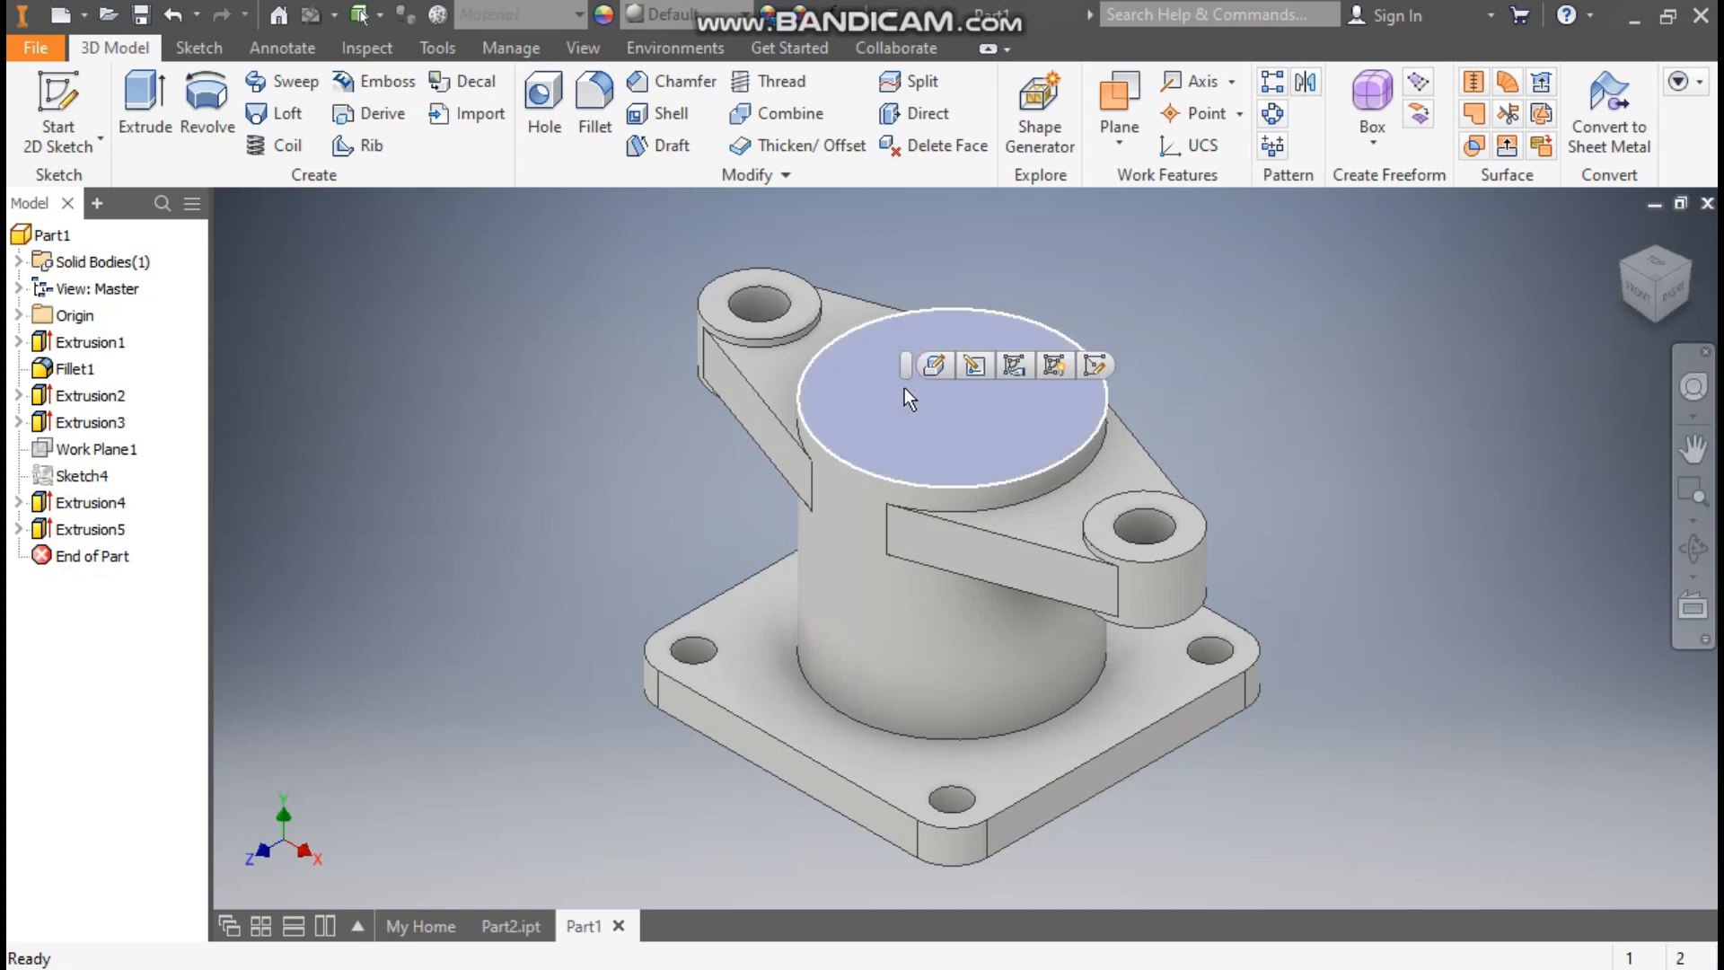
left_click(1094, 359)
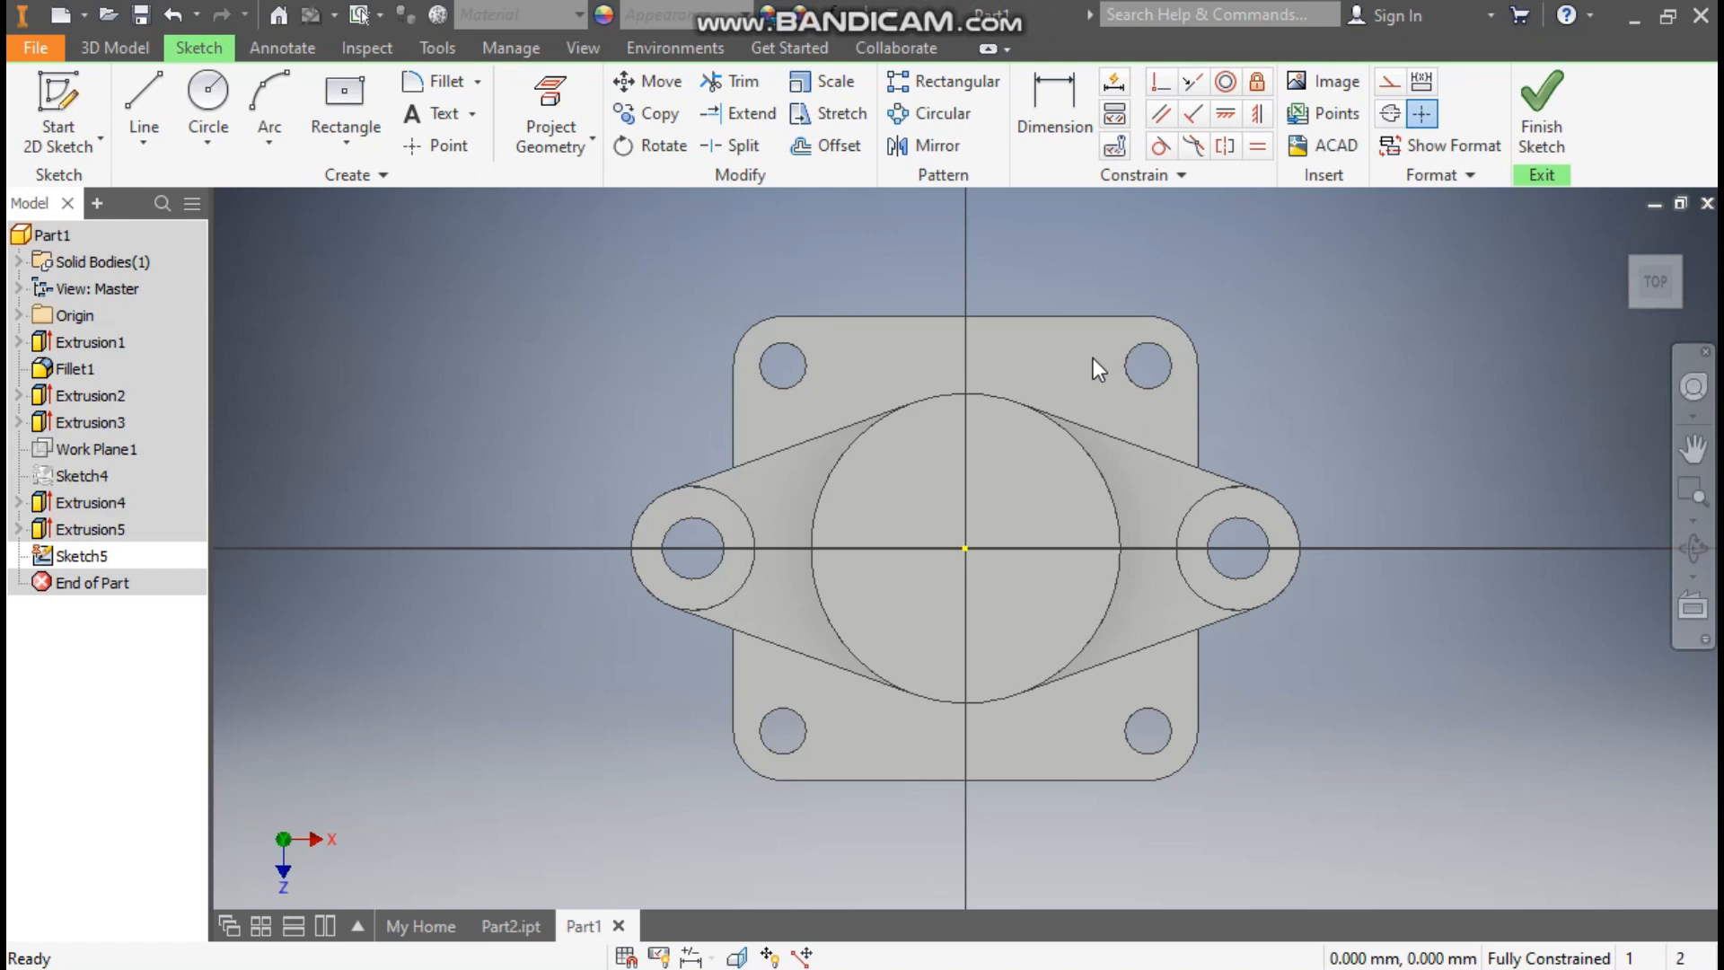
left_click(190, 93)
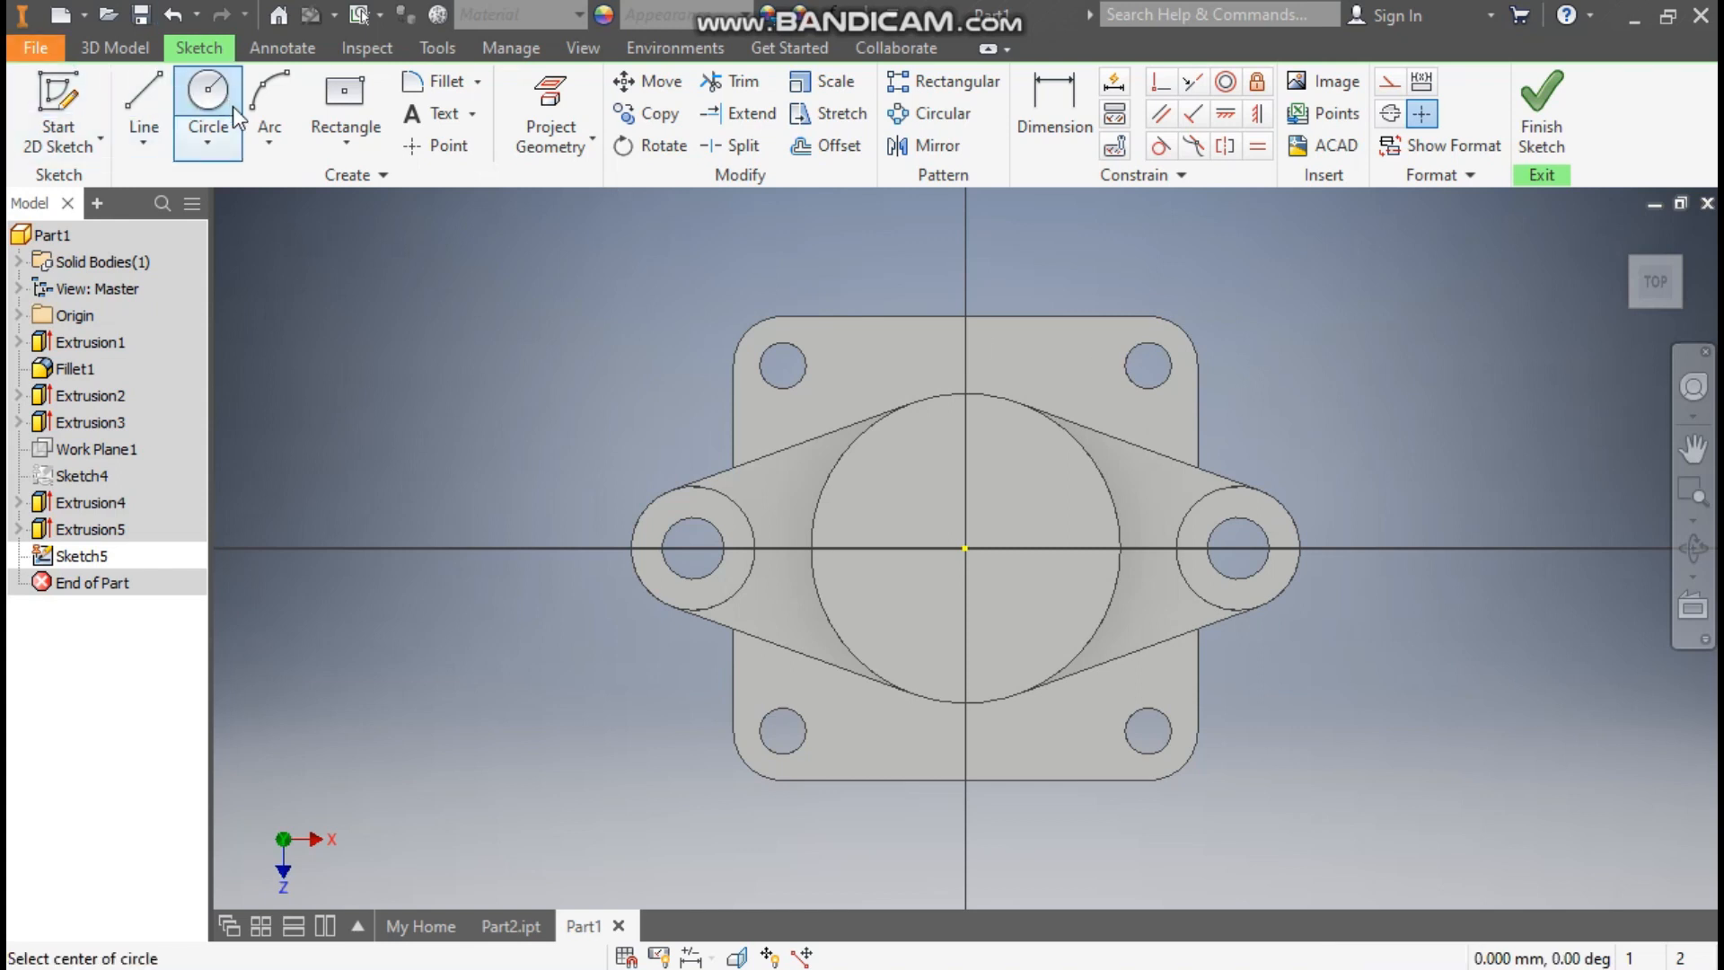
left_click(966, 548)
type("385")
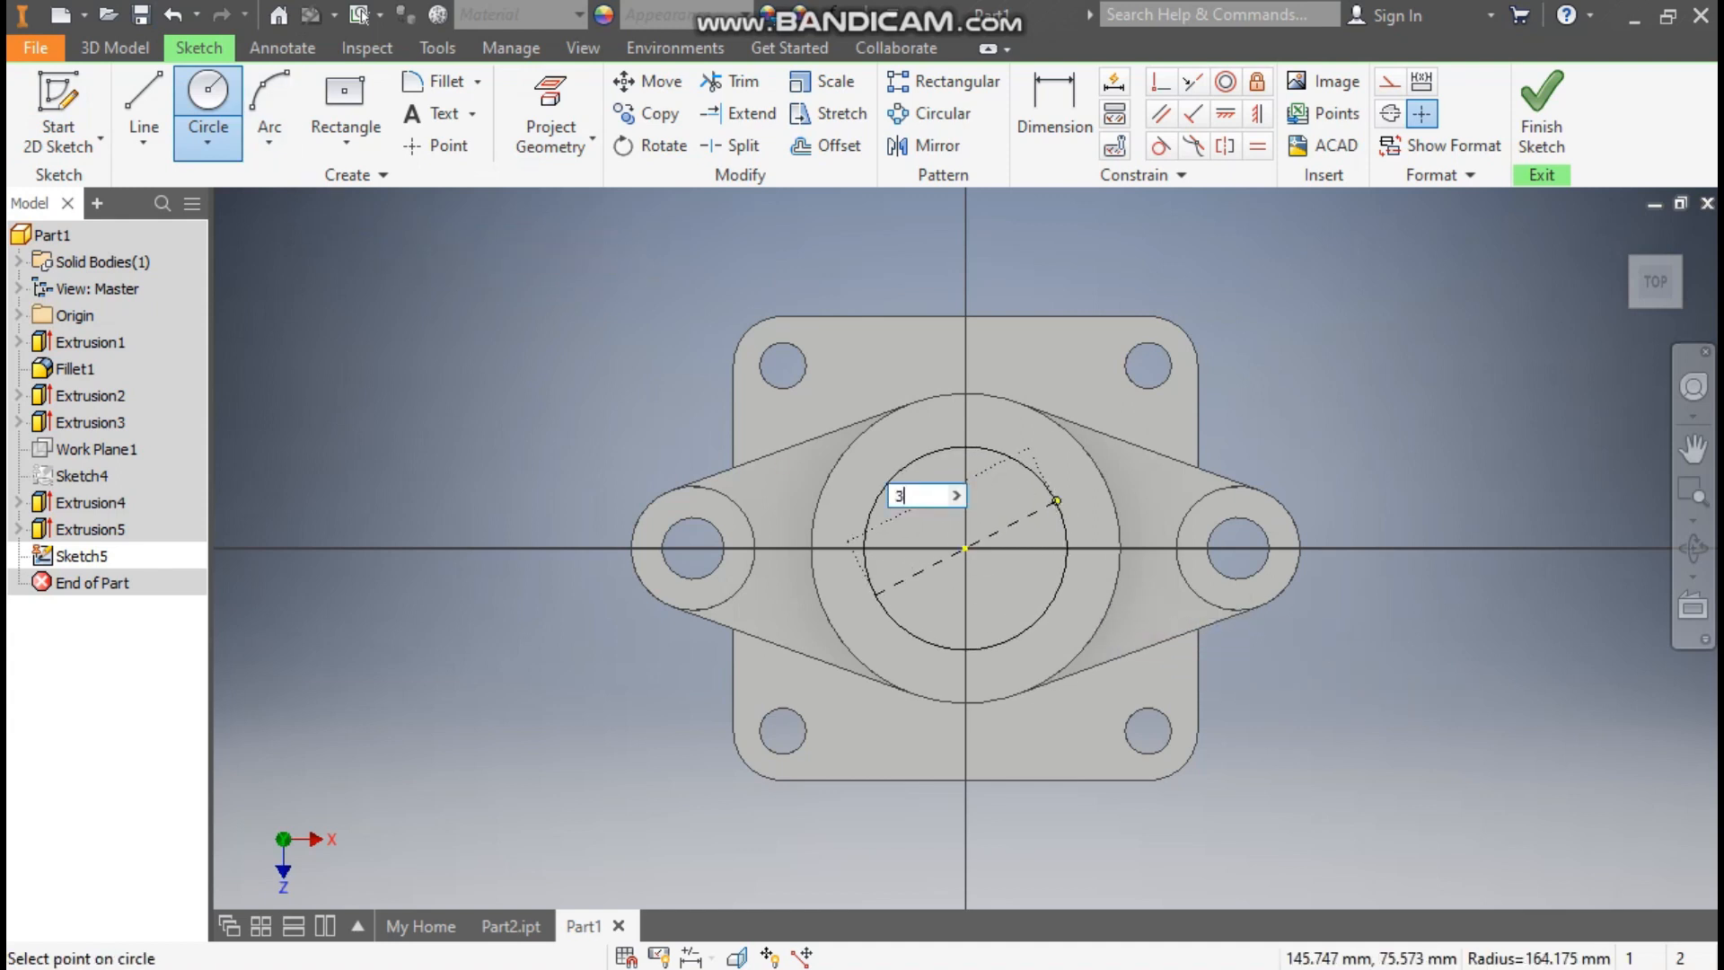
key("Return")
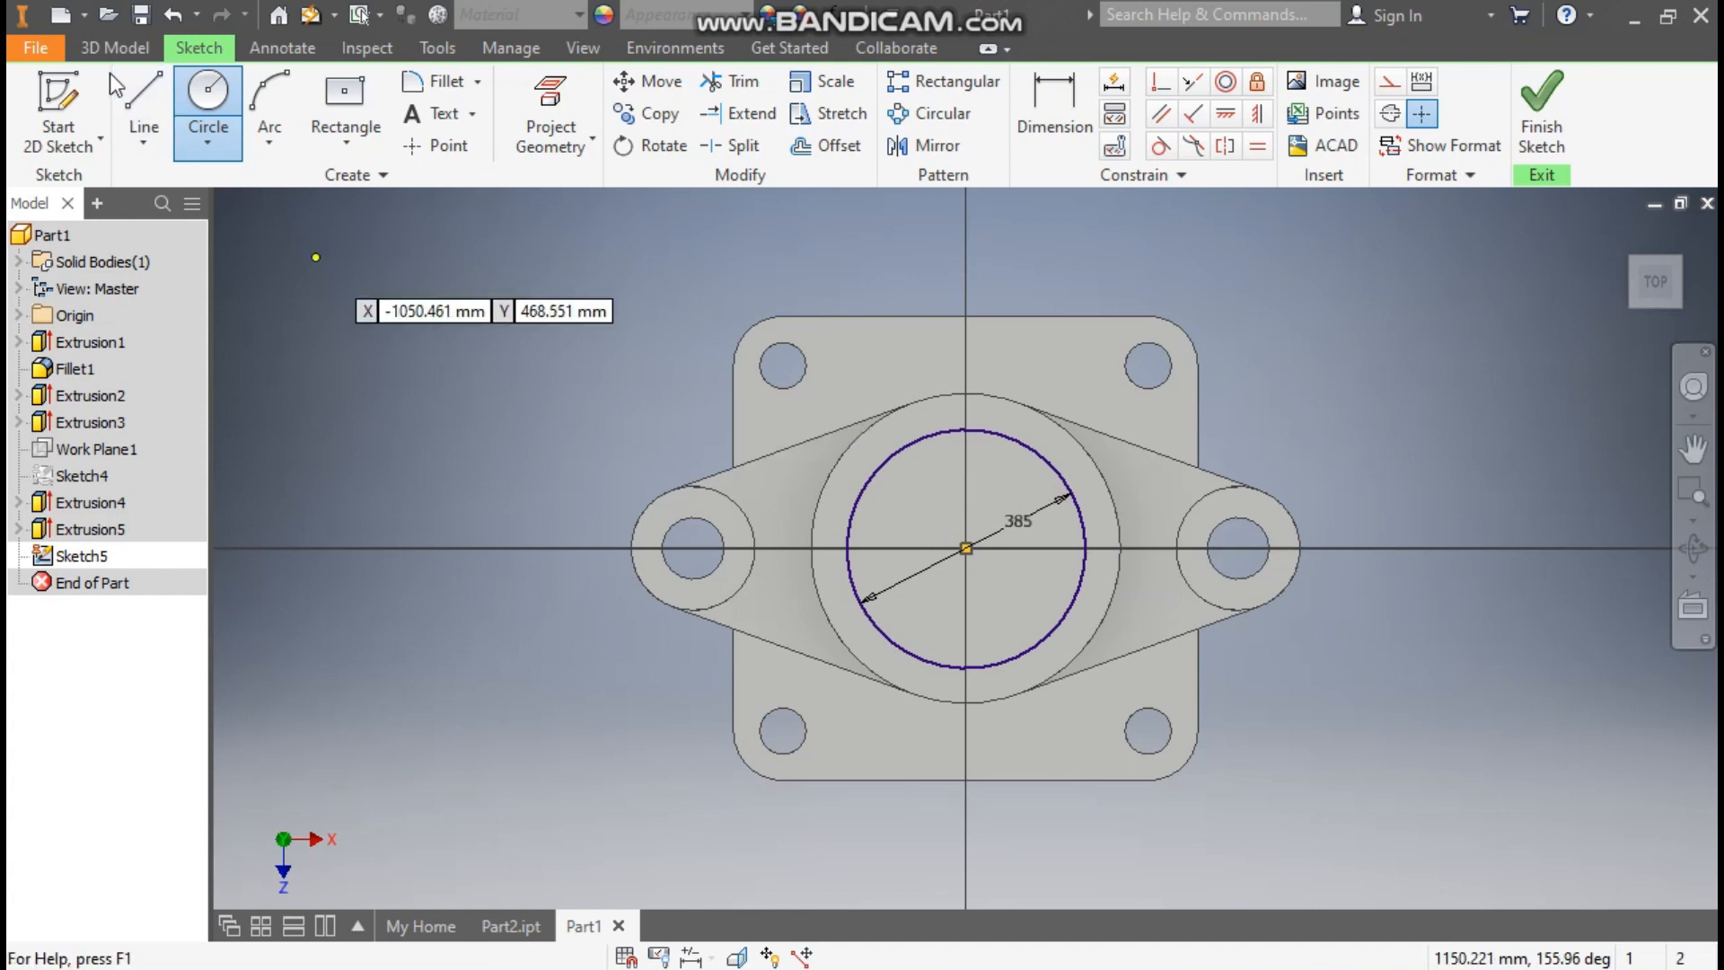
Step: Cut the 385 mm circle down through the entire part with an Extrude using the All extent
left_click(122, 47)
left_click(136, 106)
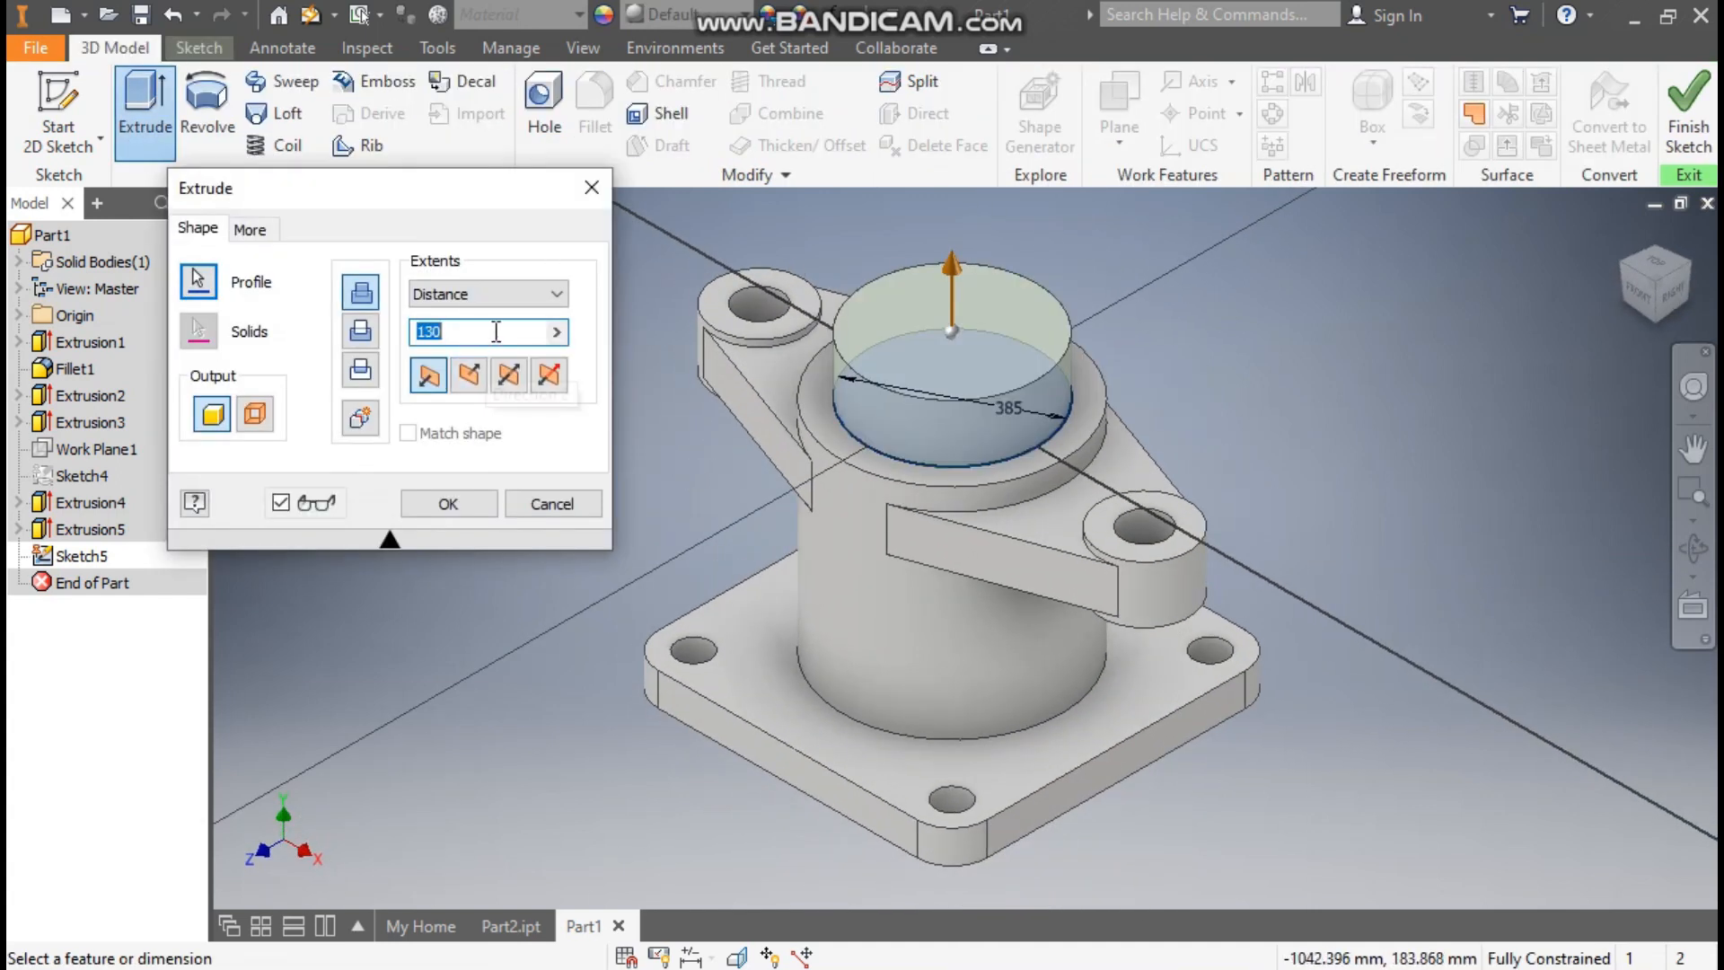
left_click(476, 375)
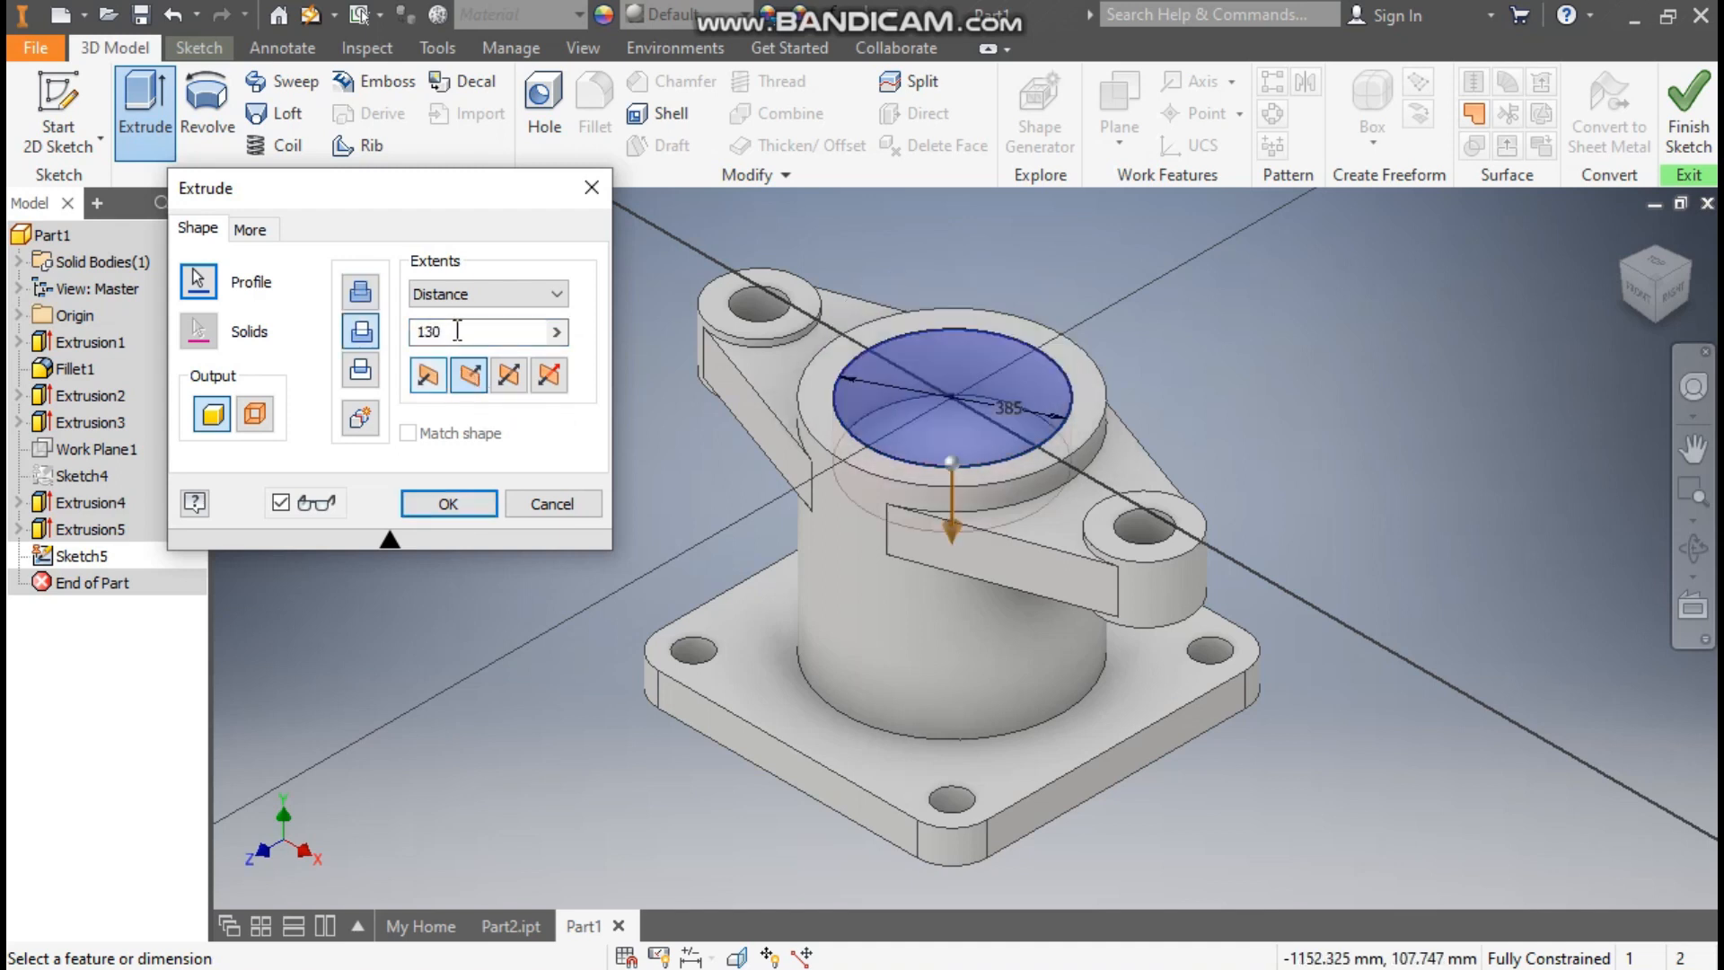
left_click(492, 289)
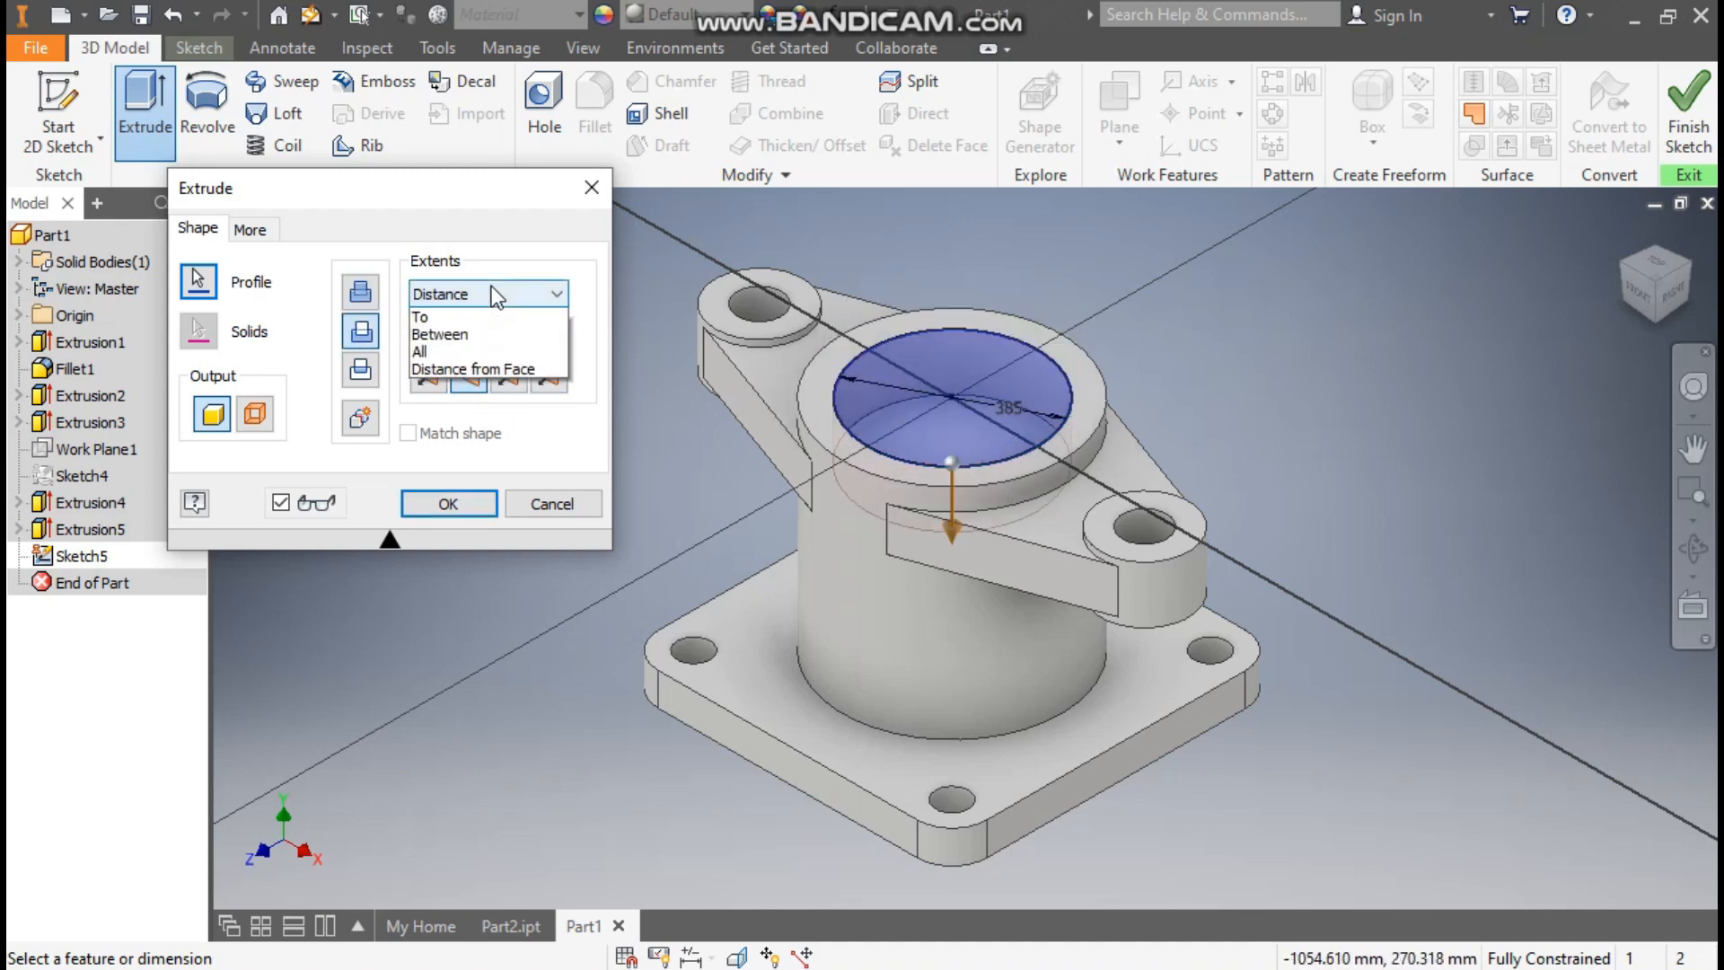
left_click(474, 387)
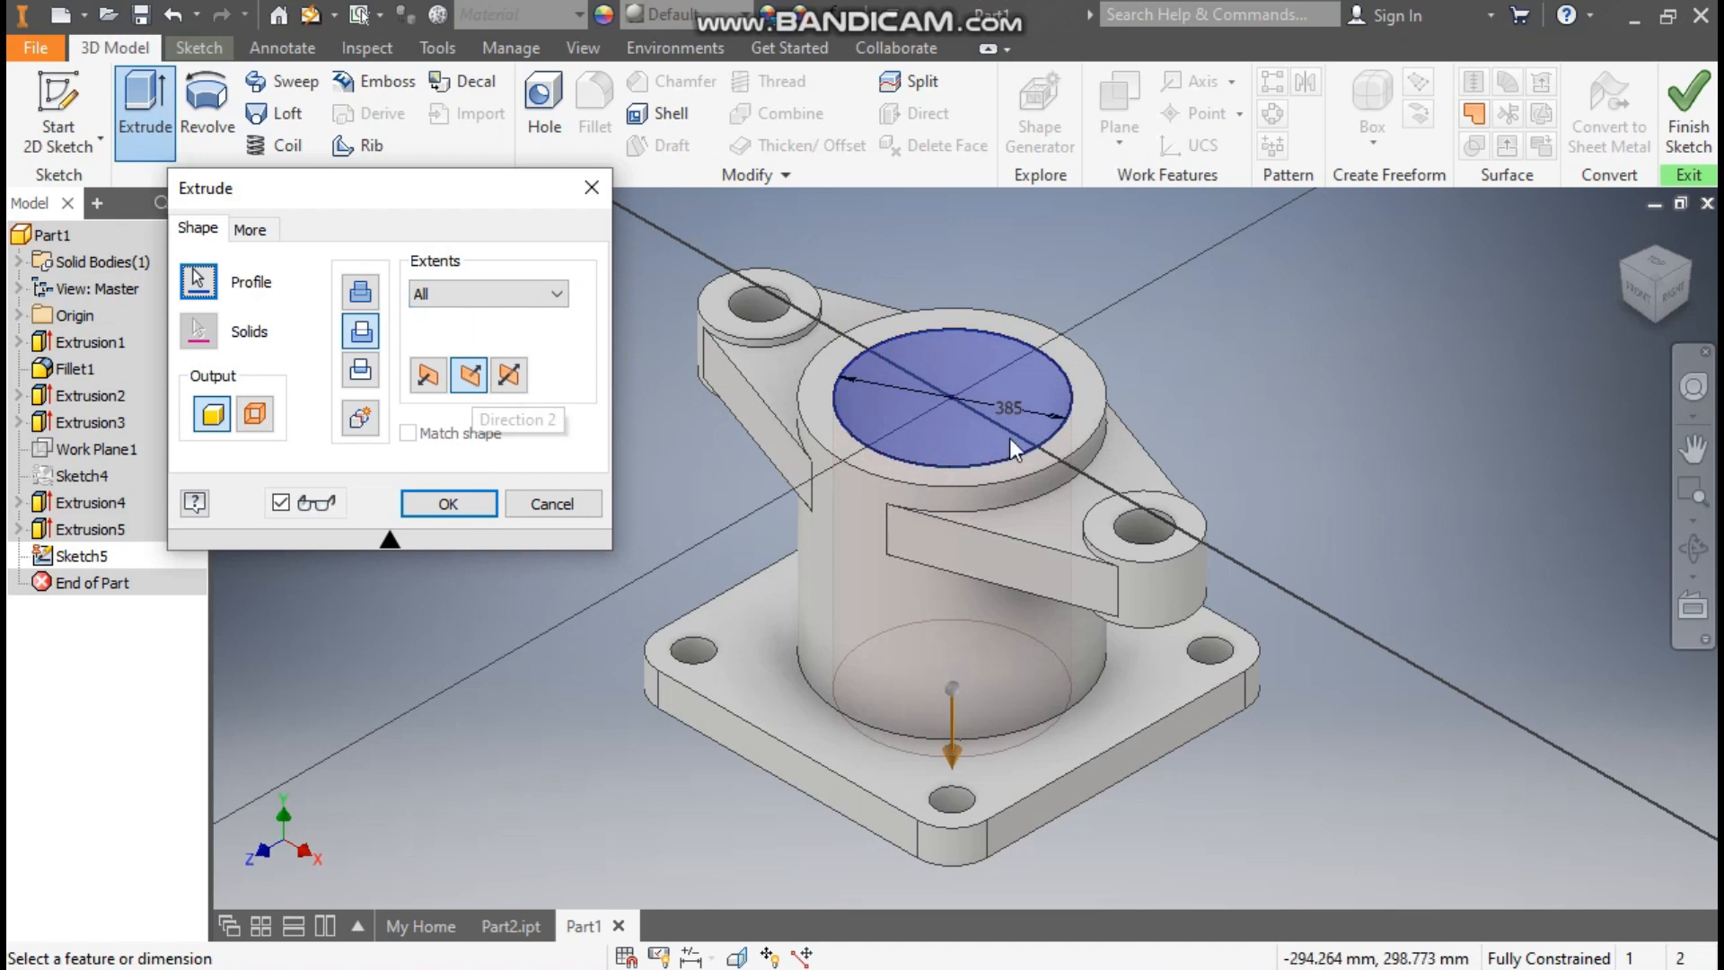
left_click(447, 503)
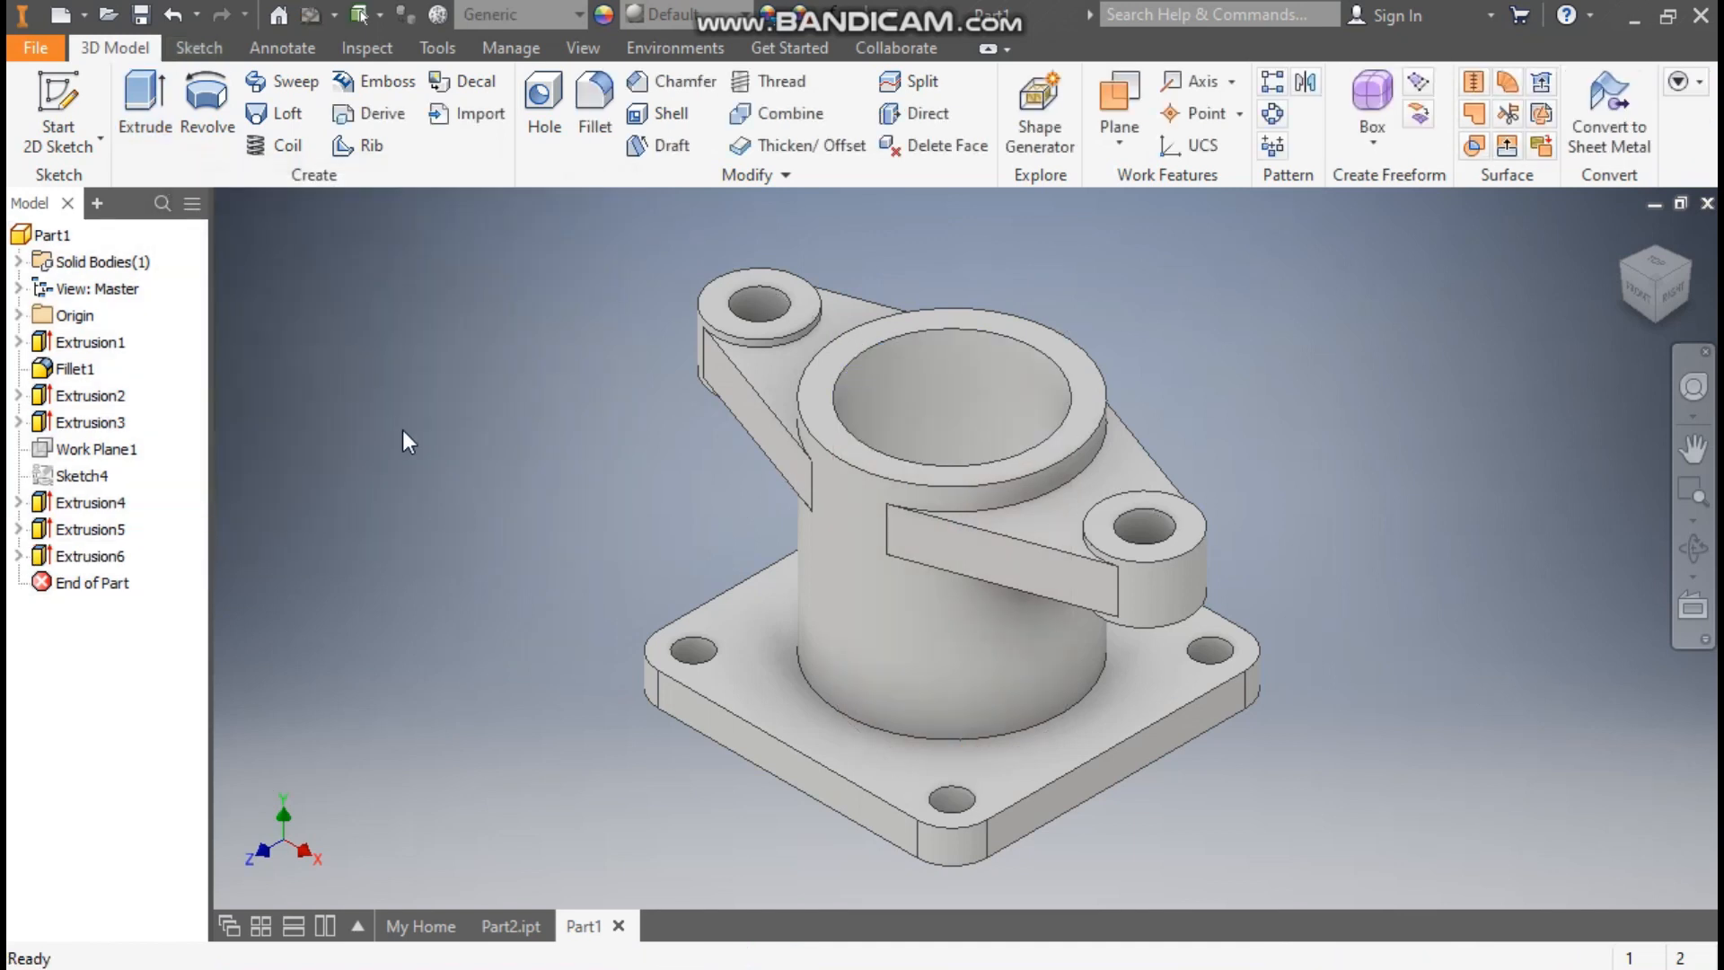
Step: Sketch on the base plate's front side face a two-point rectangle about 128 mm wide, standing on the plate's upper edge in front of the cylinder
left_click(777, 760)
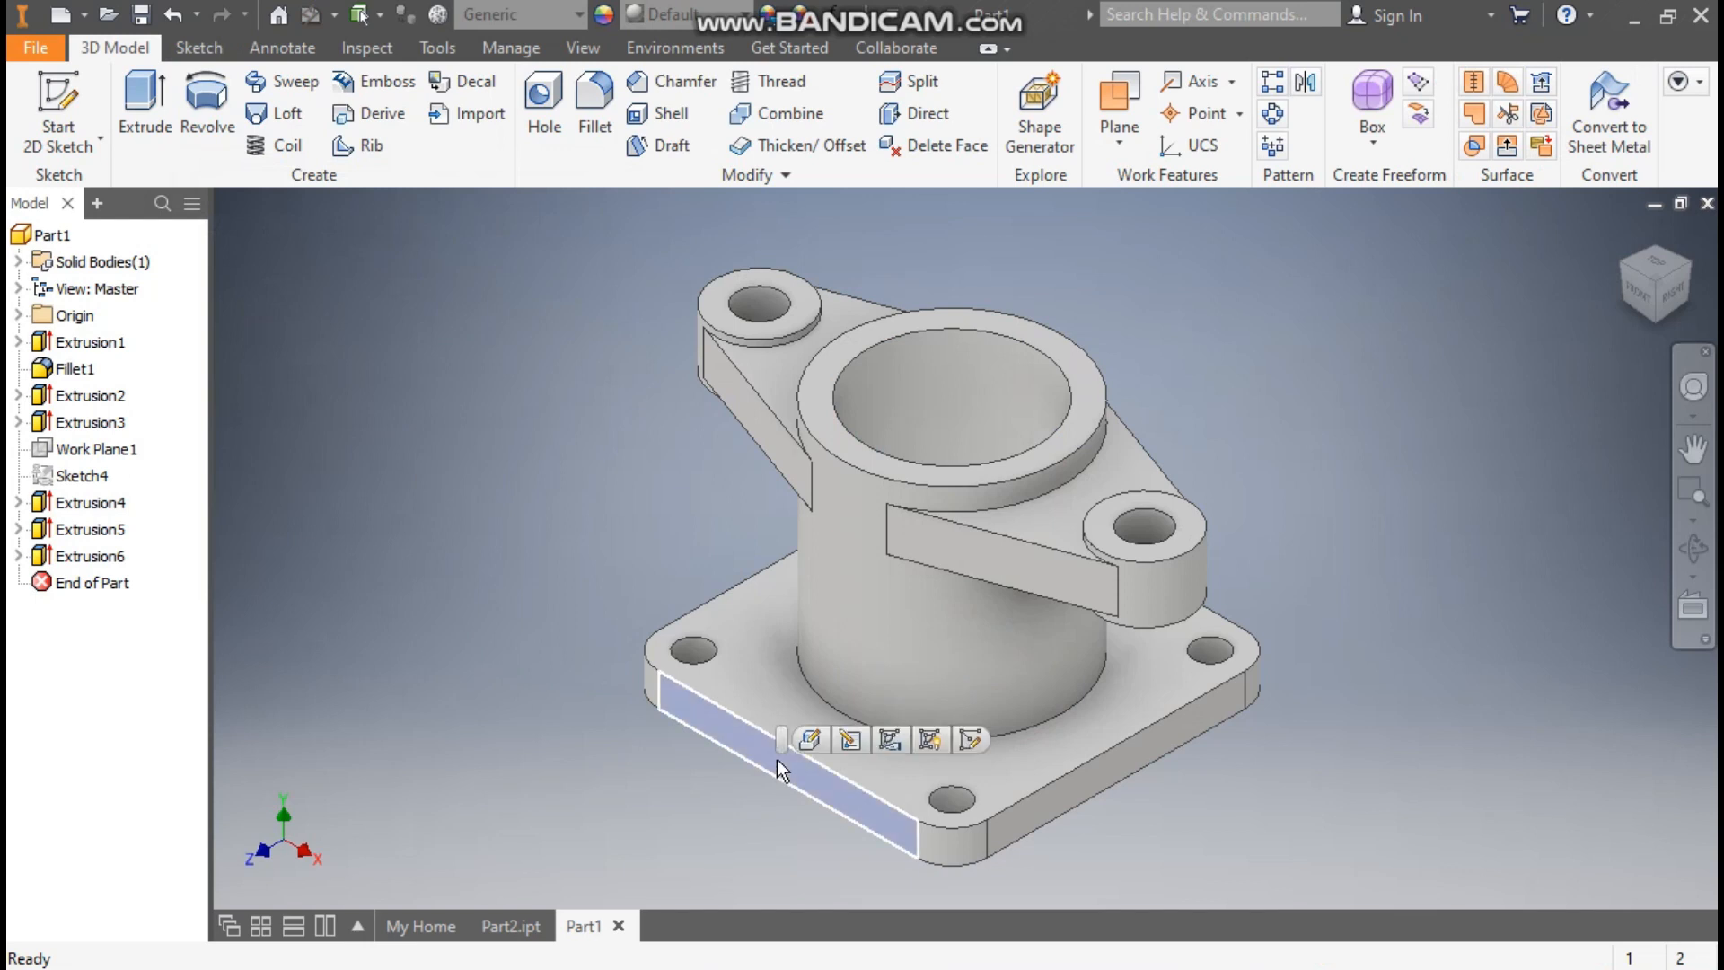
left_click(967, 736)
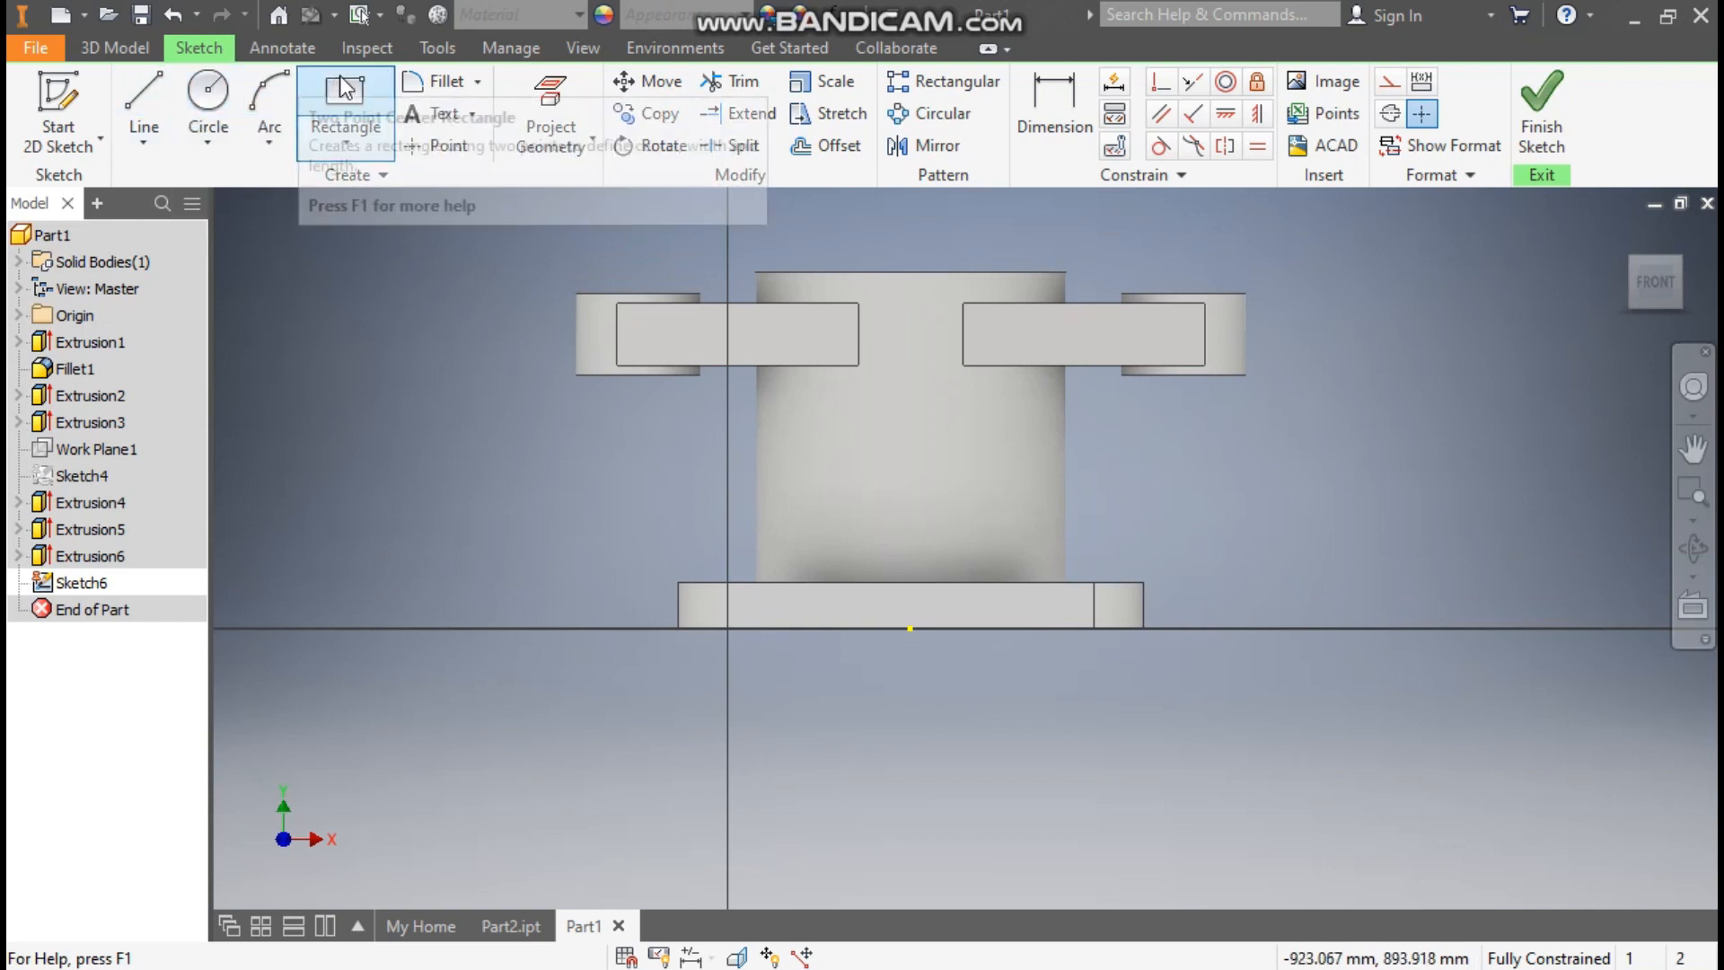
left_click(329, 153)
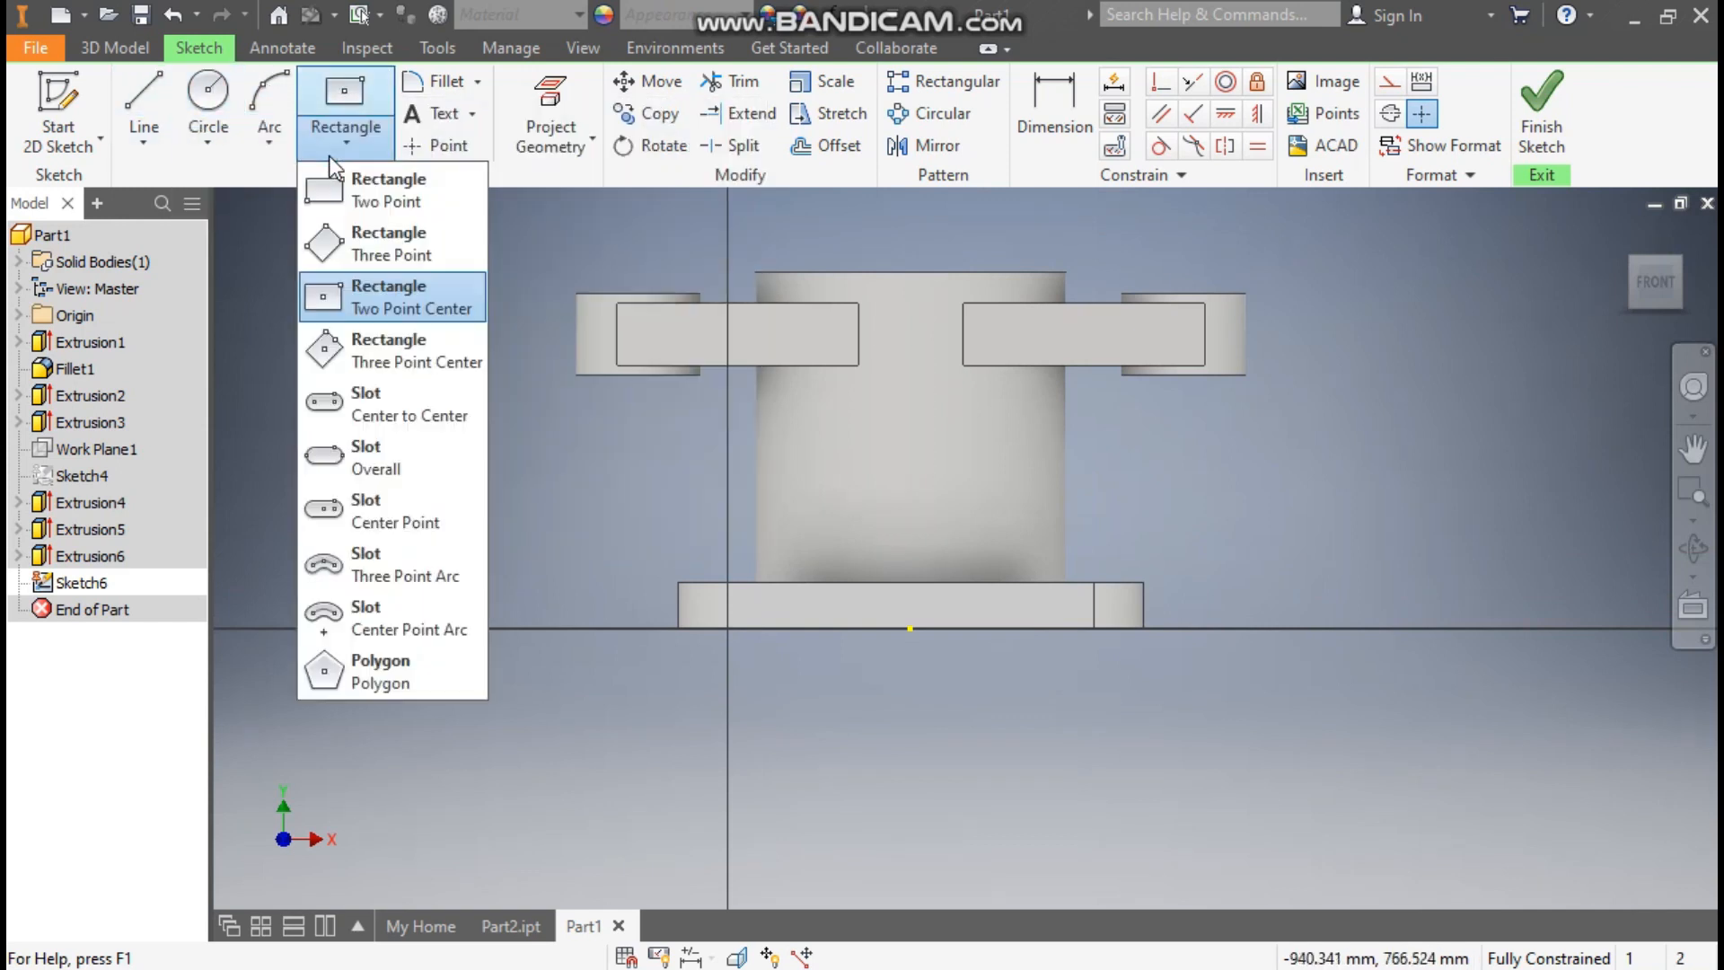
left_click(396, 201)
scroll(960, 584, "up", 4)
scroll(898, 597, "down", 2)
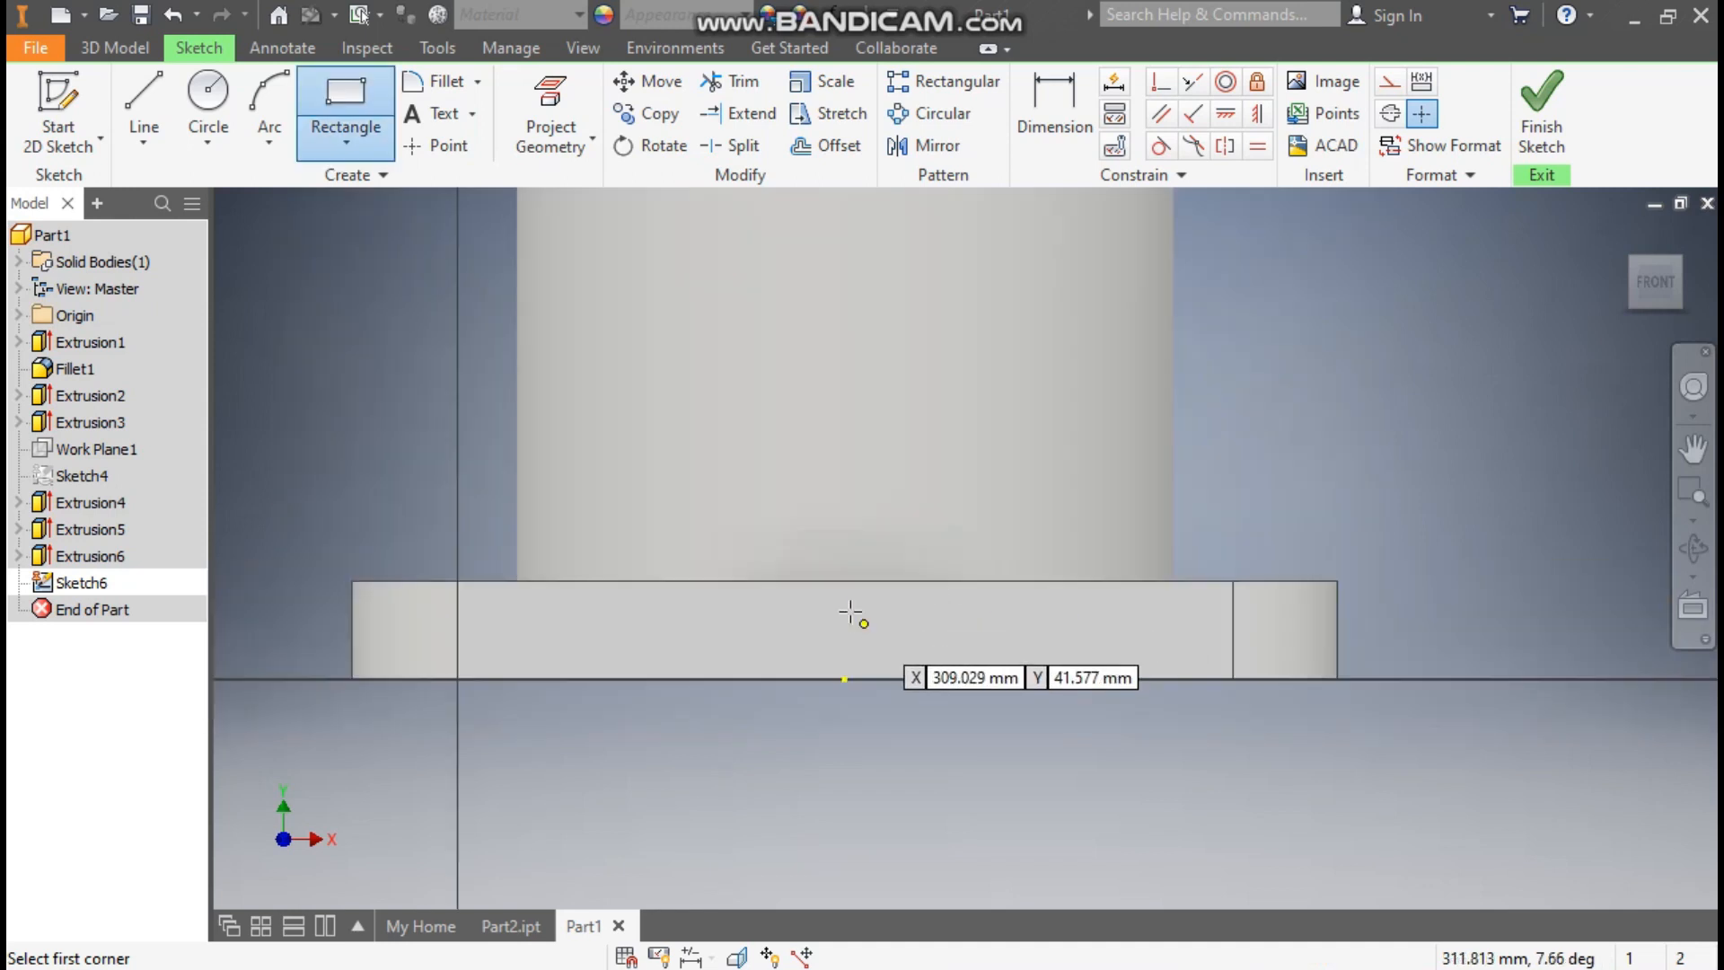
left_click(767, 582)
left_click(936, 360)
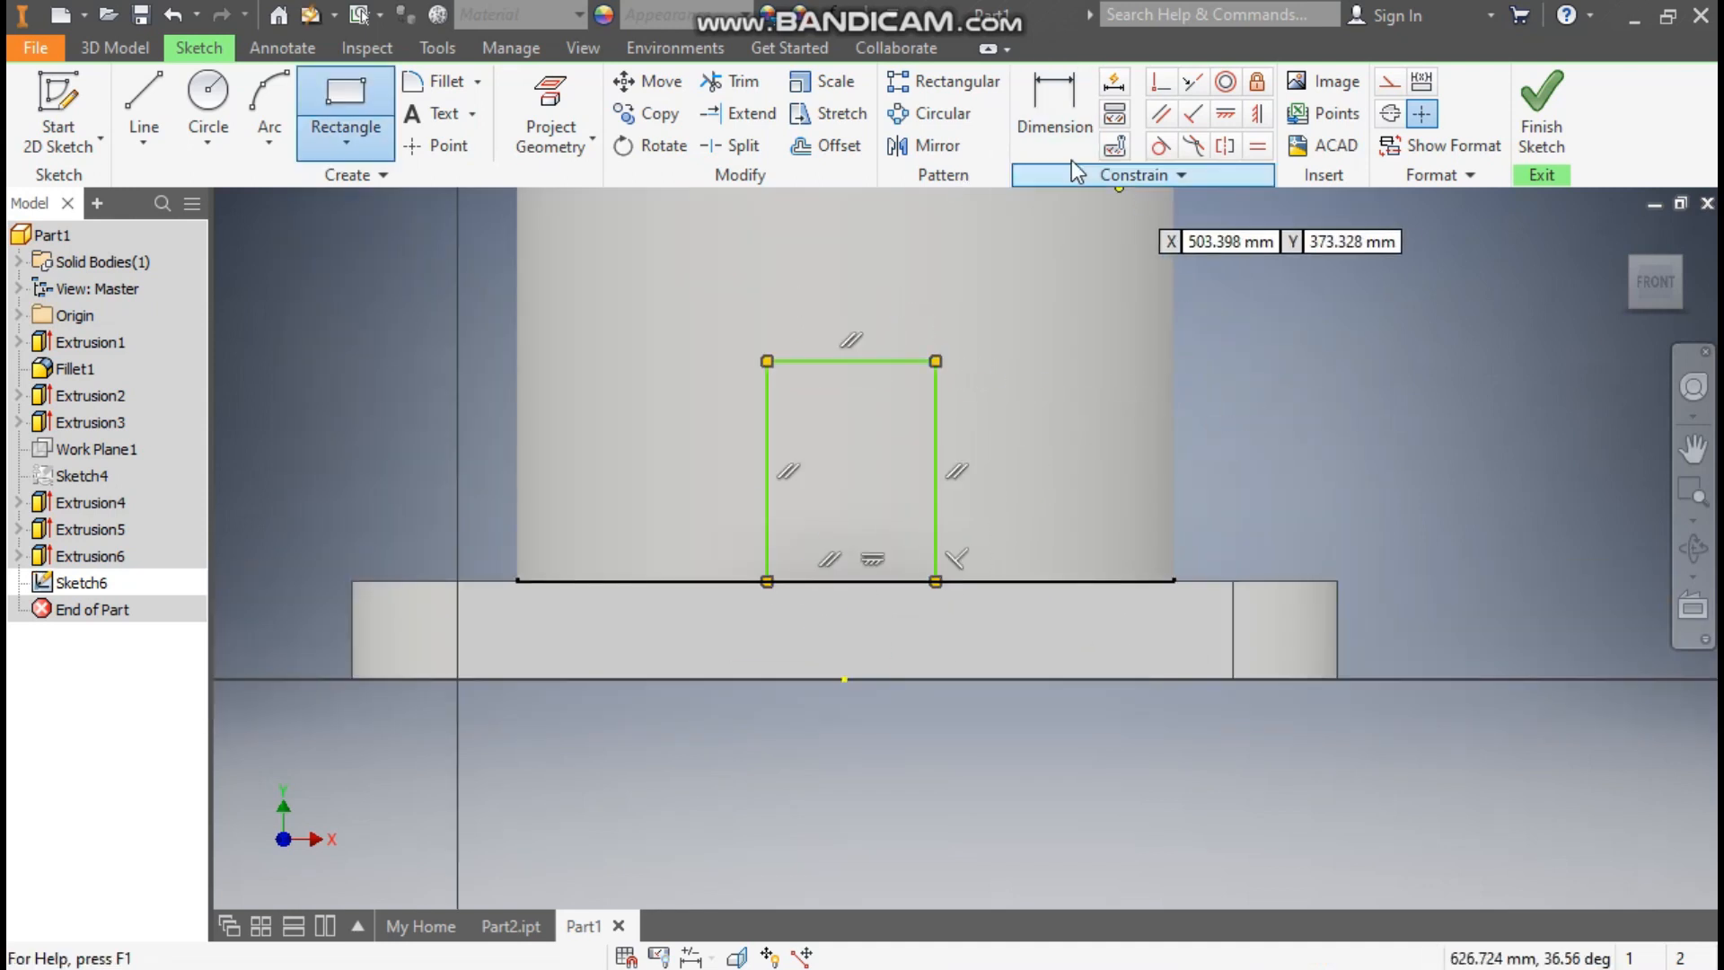
Step: Dimension the rectangle's top edge 190 mm above the base plate's bottom edge
left_click(1069, 105)
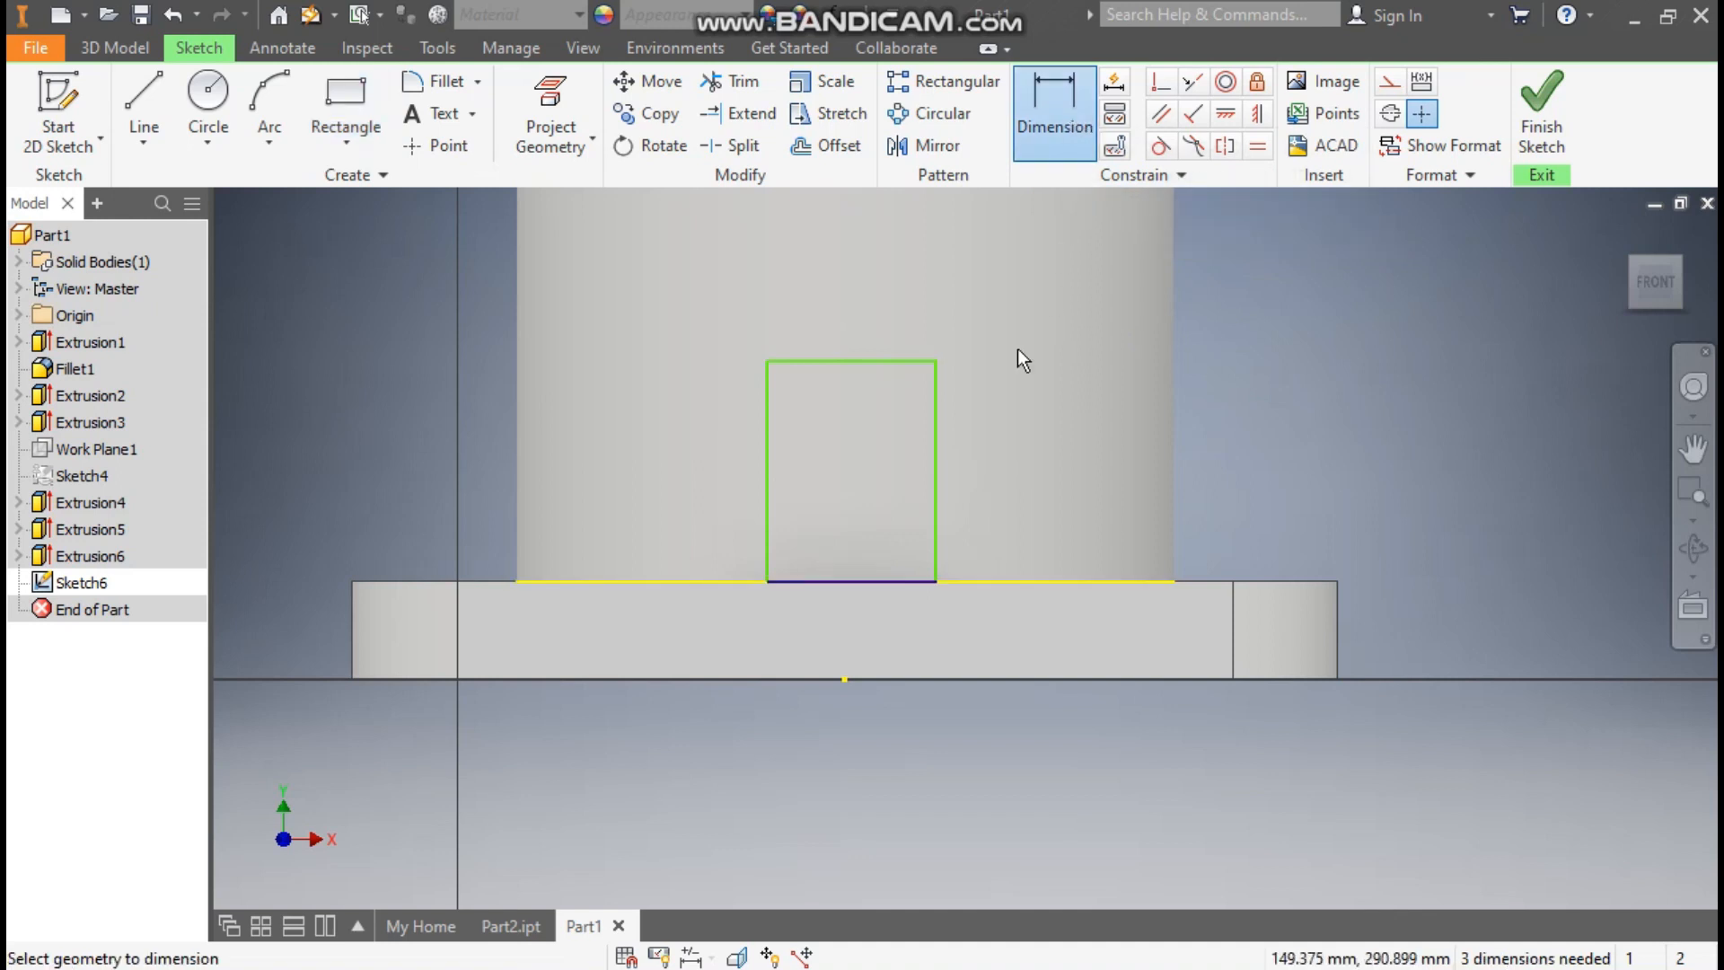
left_click(882, 363)
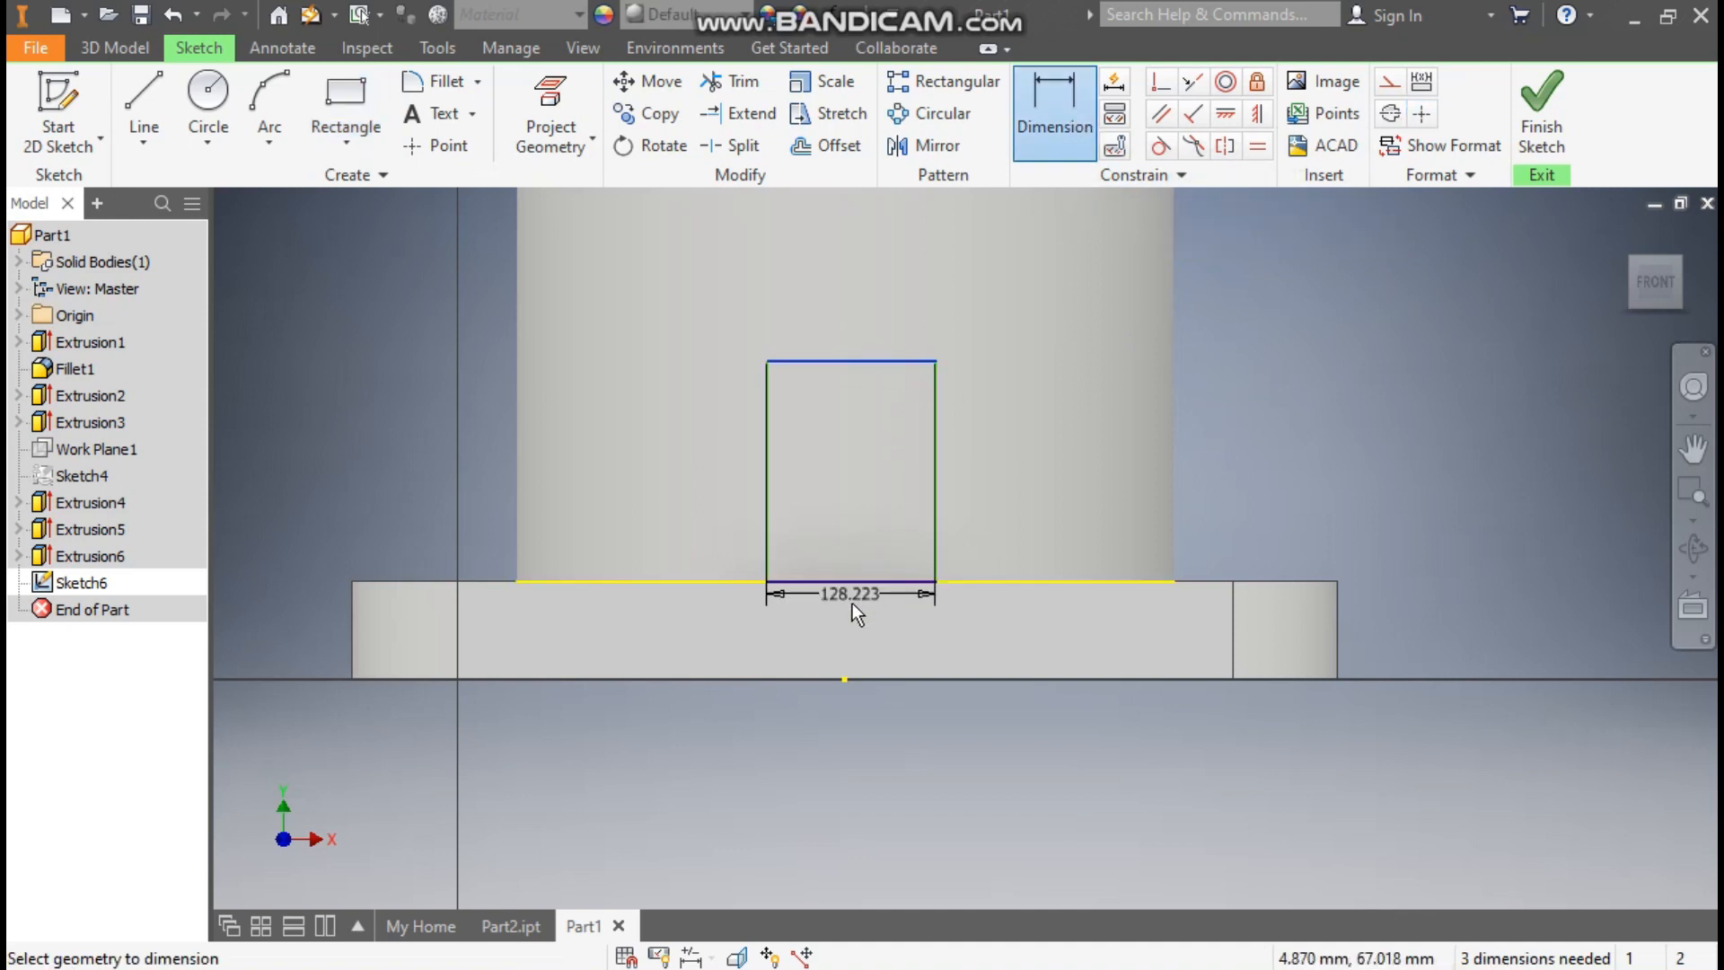
left_click(875, 680)
left_click(619, 537)
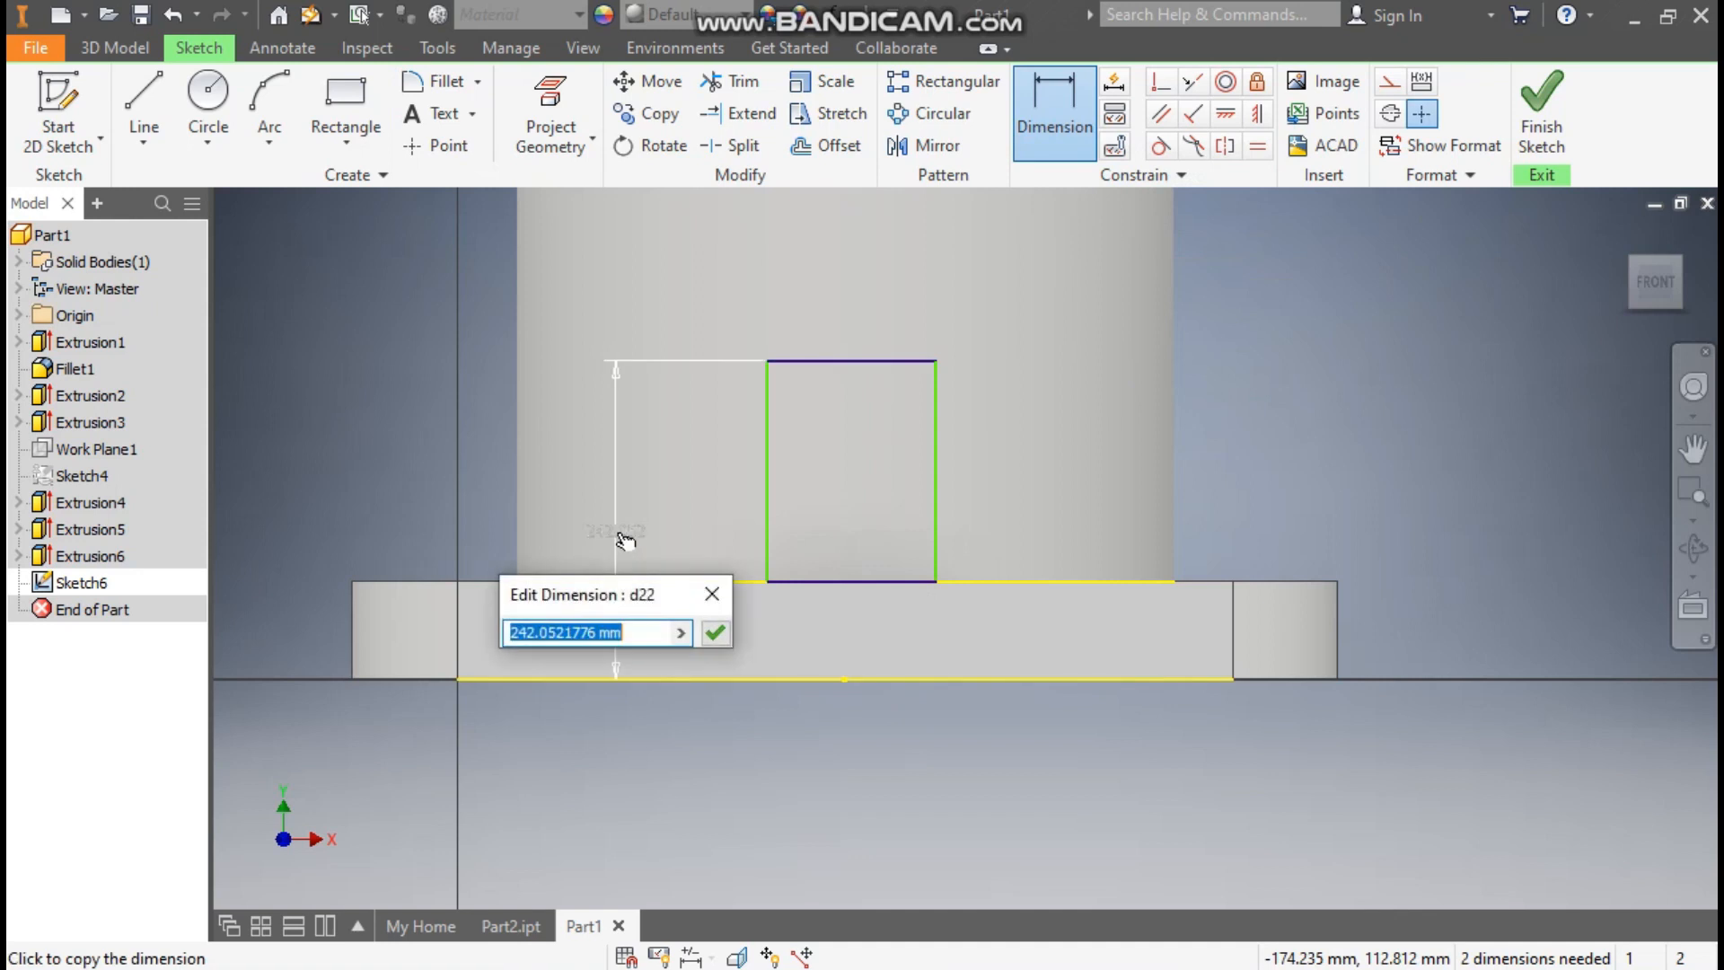
type("190")
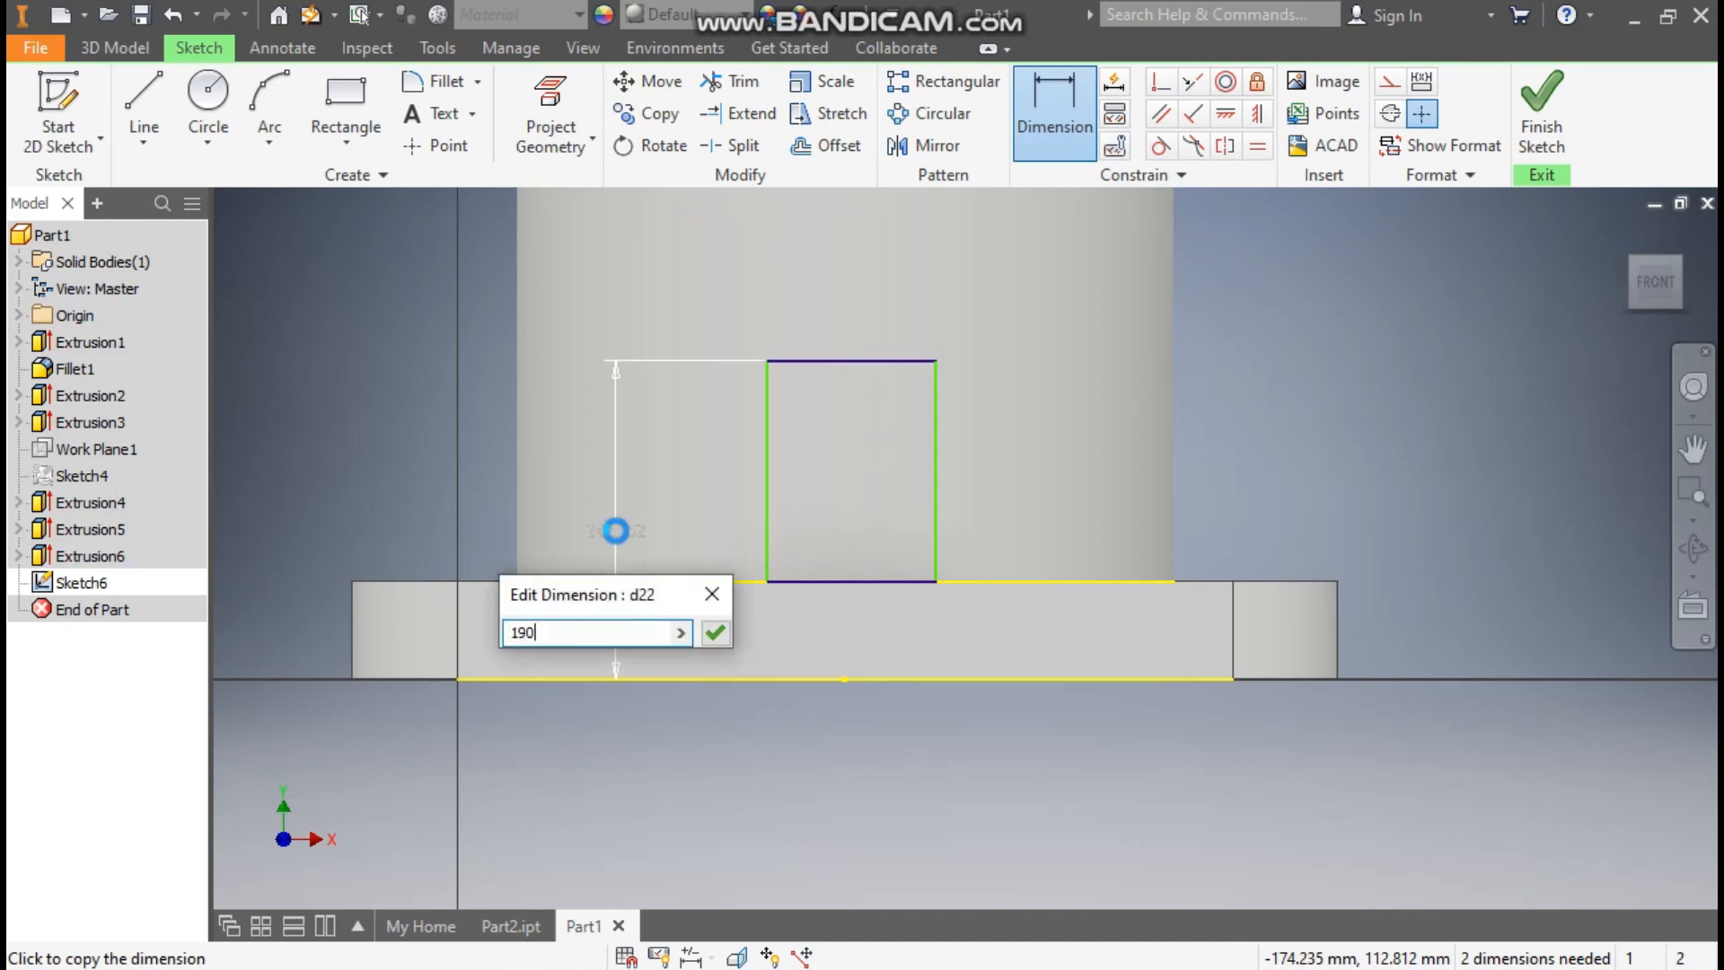
key("Return")
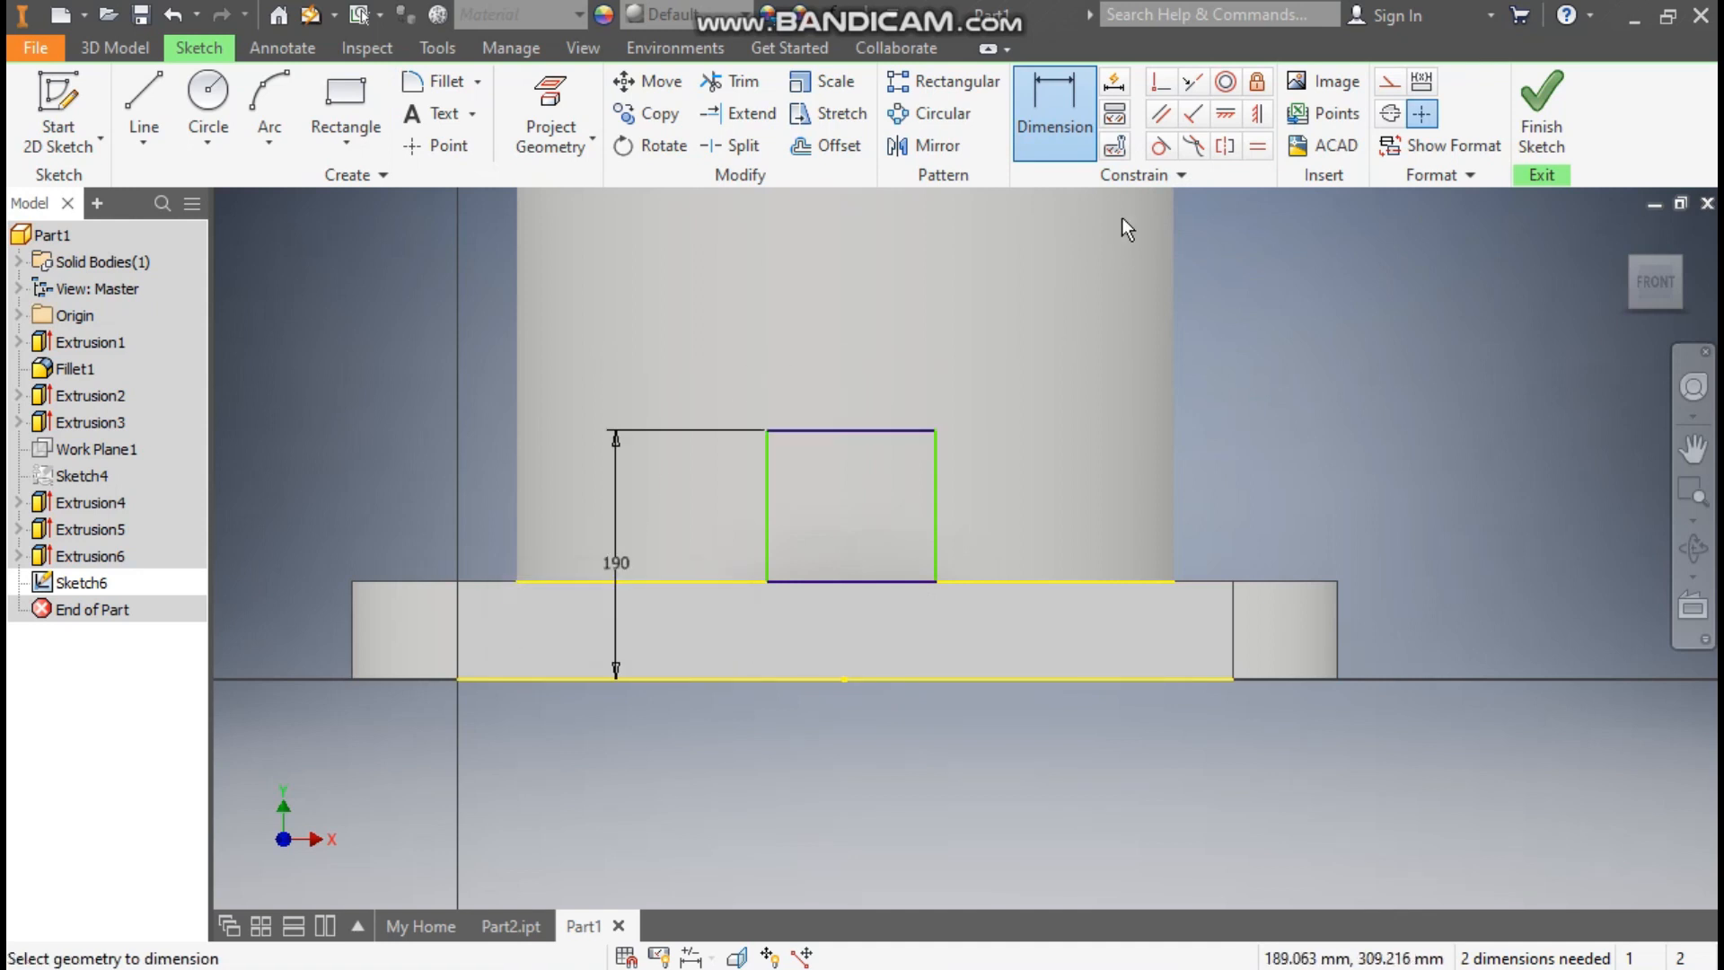
Step: Centre the rectangle on the plate by applying a vertical constraint between its top edge's midpoint and the plate's bottom edge midpoint
left_click(1257, 114)
left_click(850, 430)
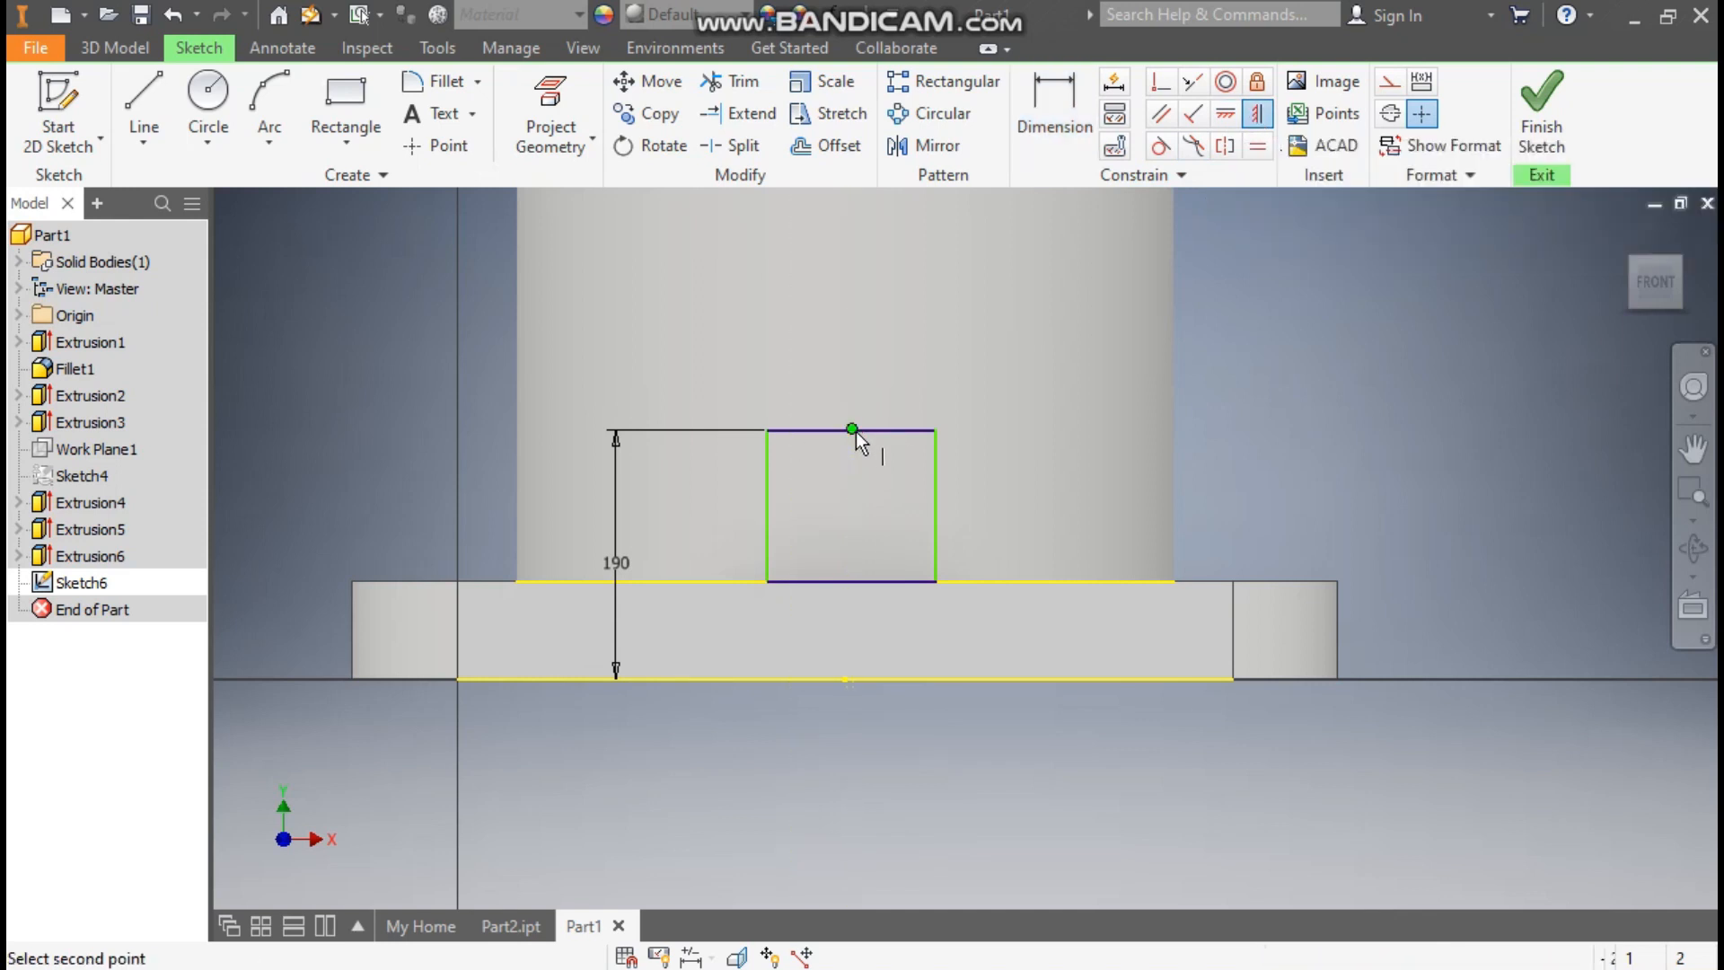
left_click(844, 681)
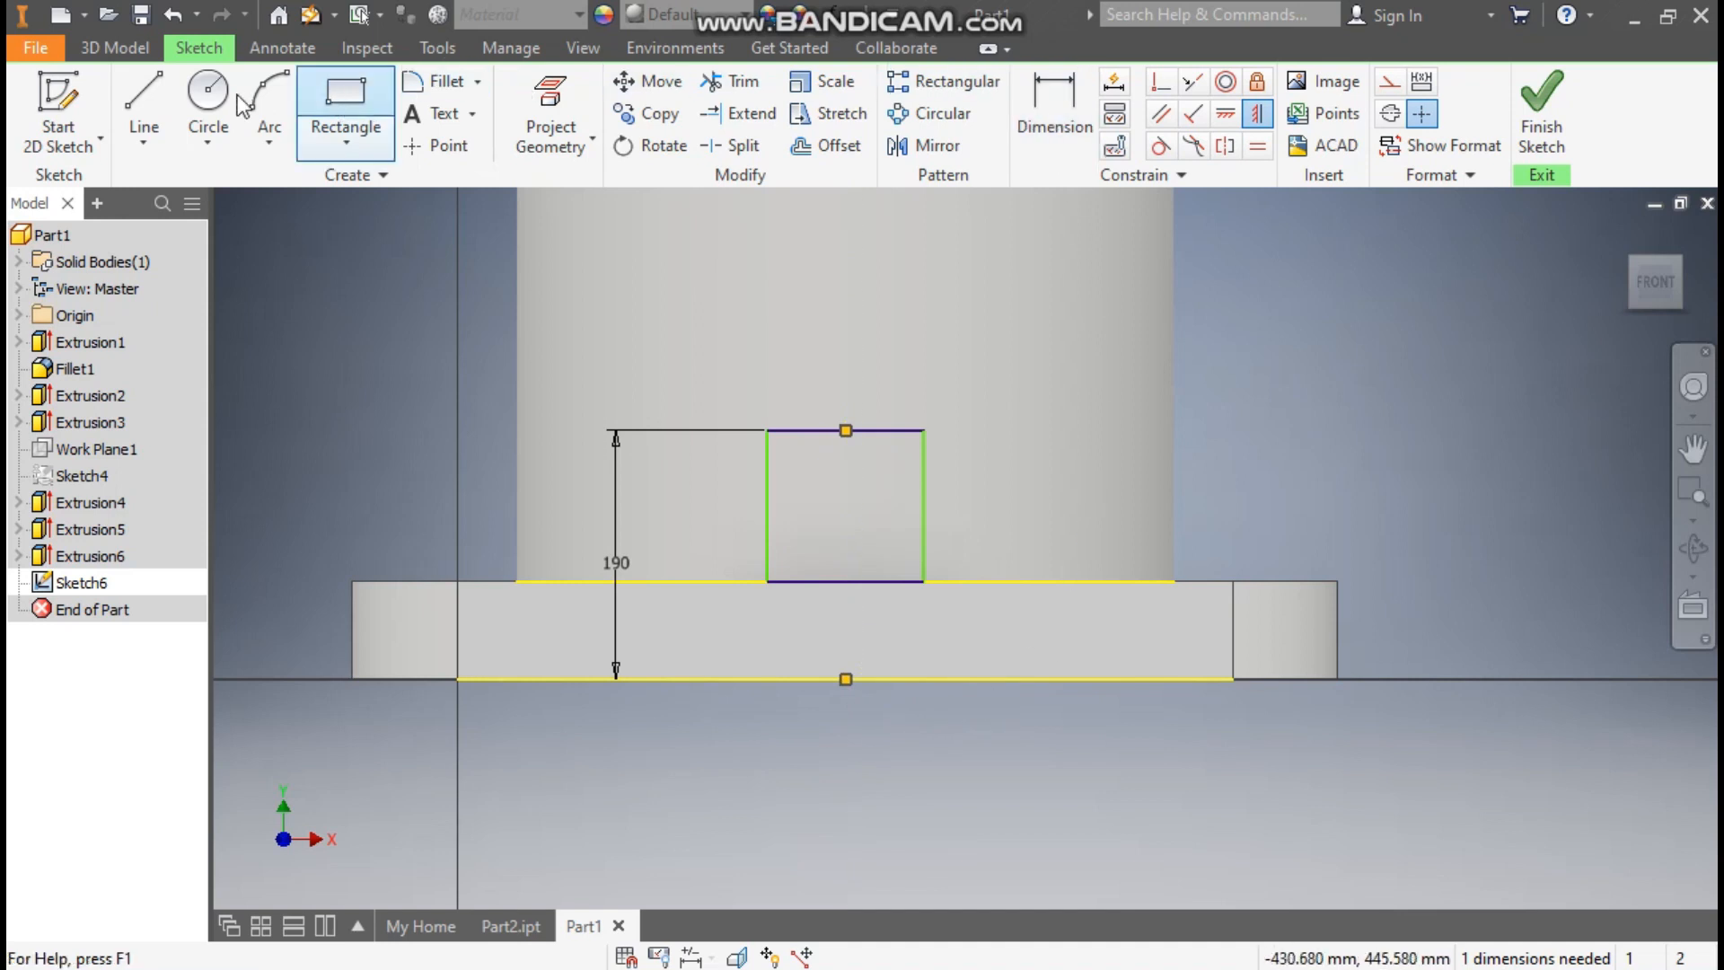
Step: Draw a 180 mm diameter circle centred on the midpoint of the rectangle's top edge
left_click(208, 90)
left_click(845, 430)
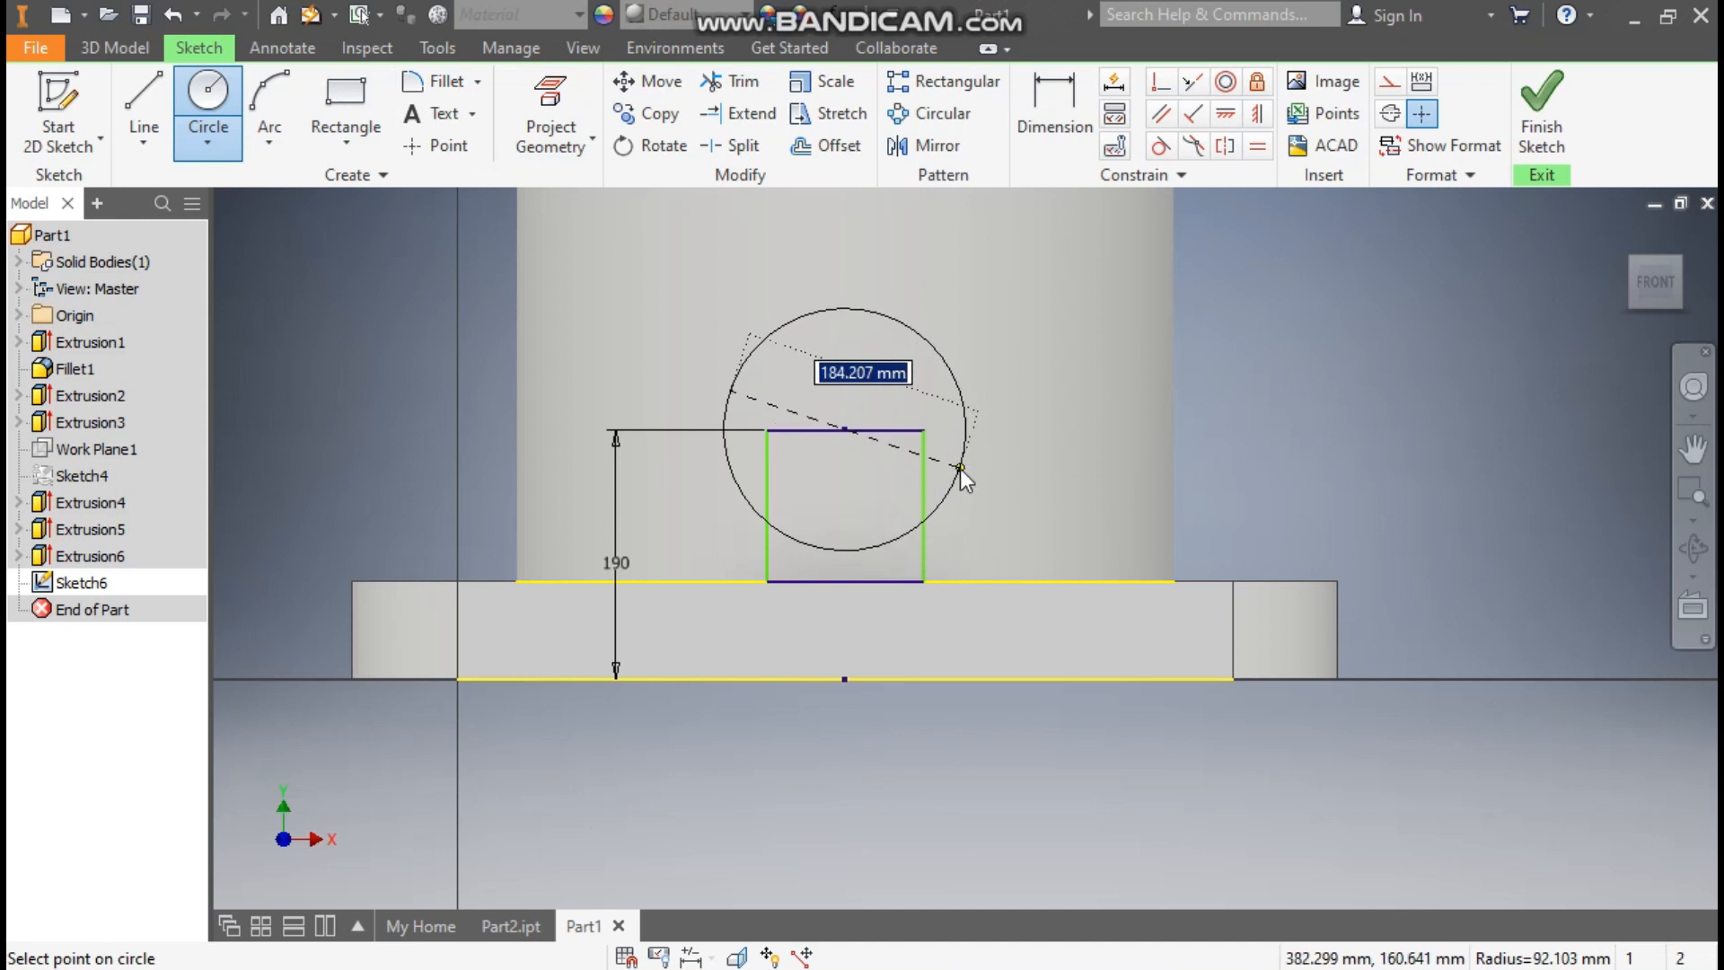
type("180")
key("Return")
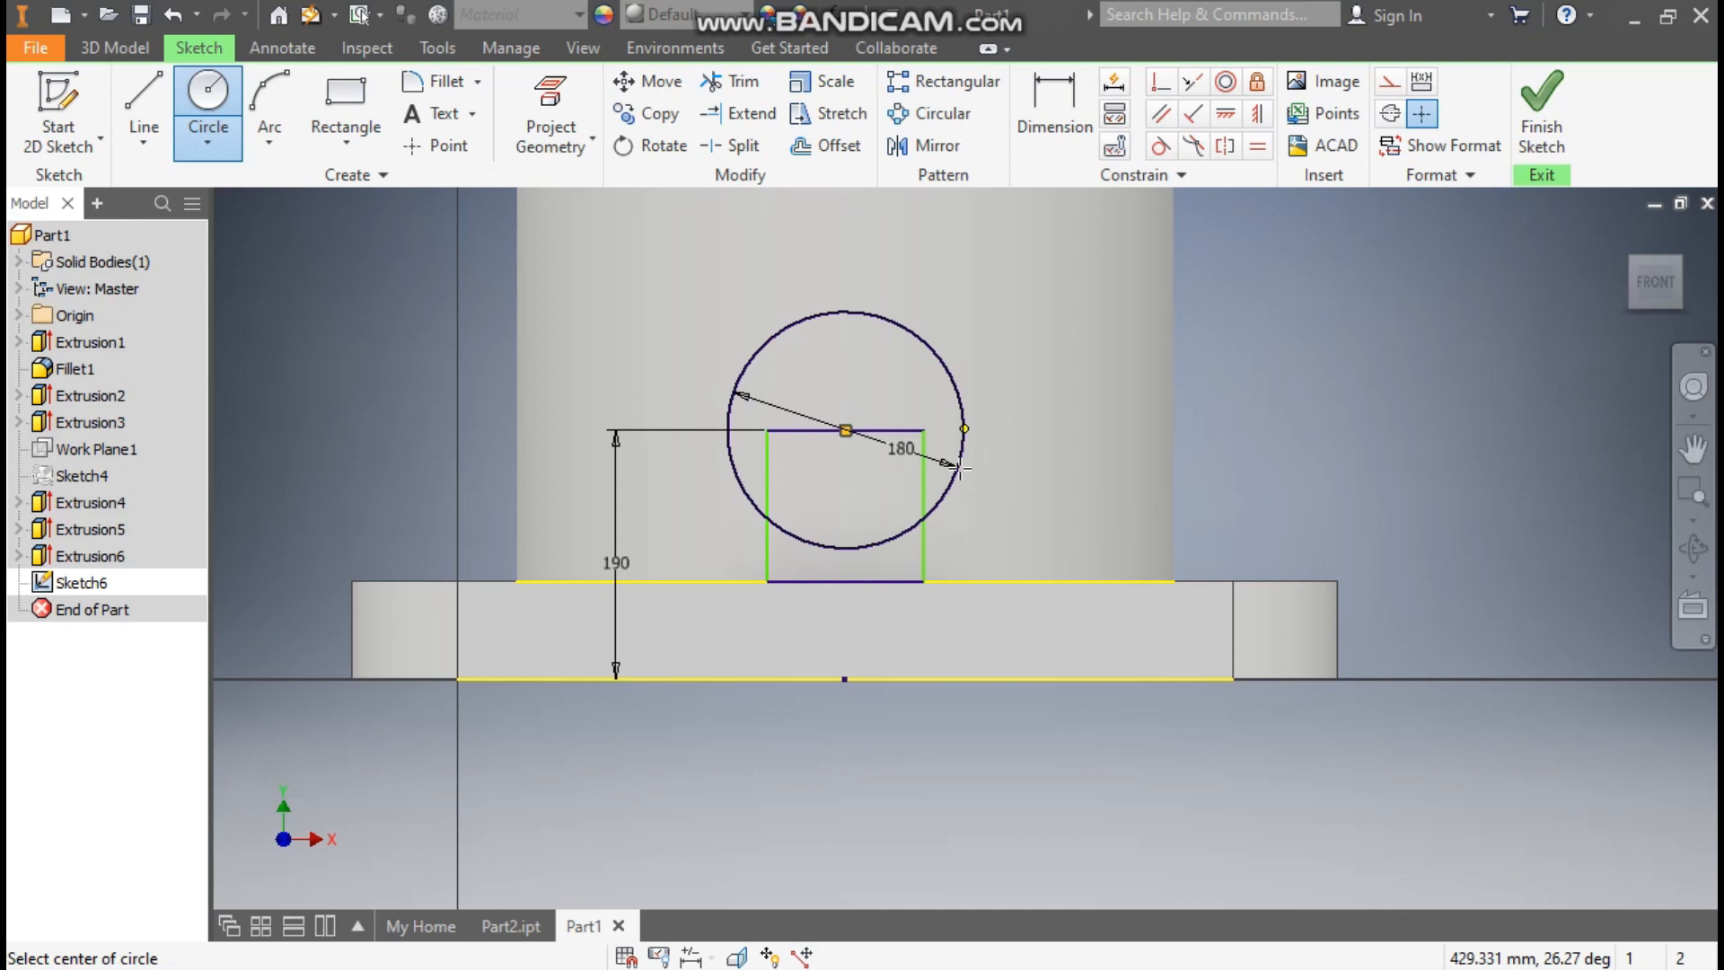
key("Escape")
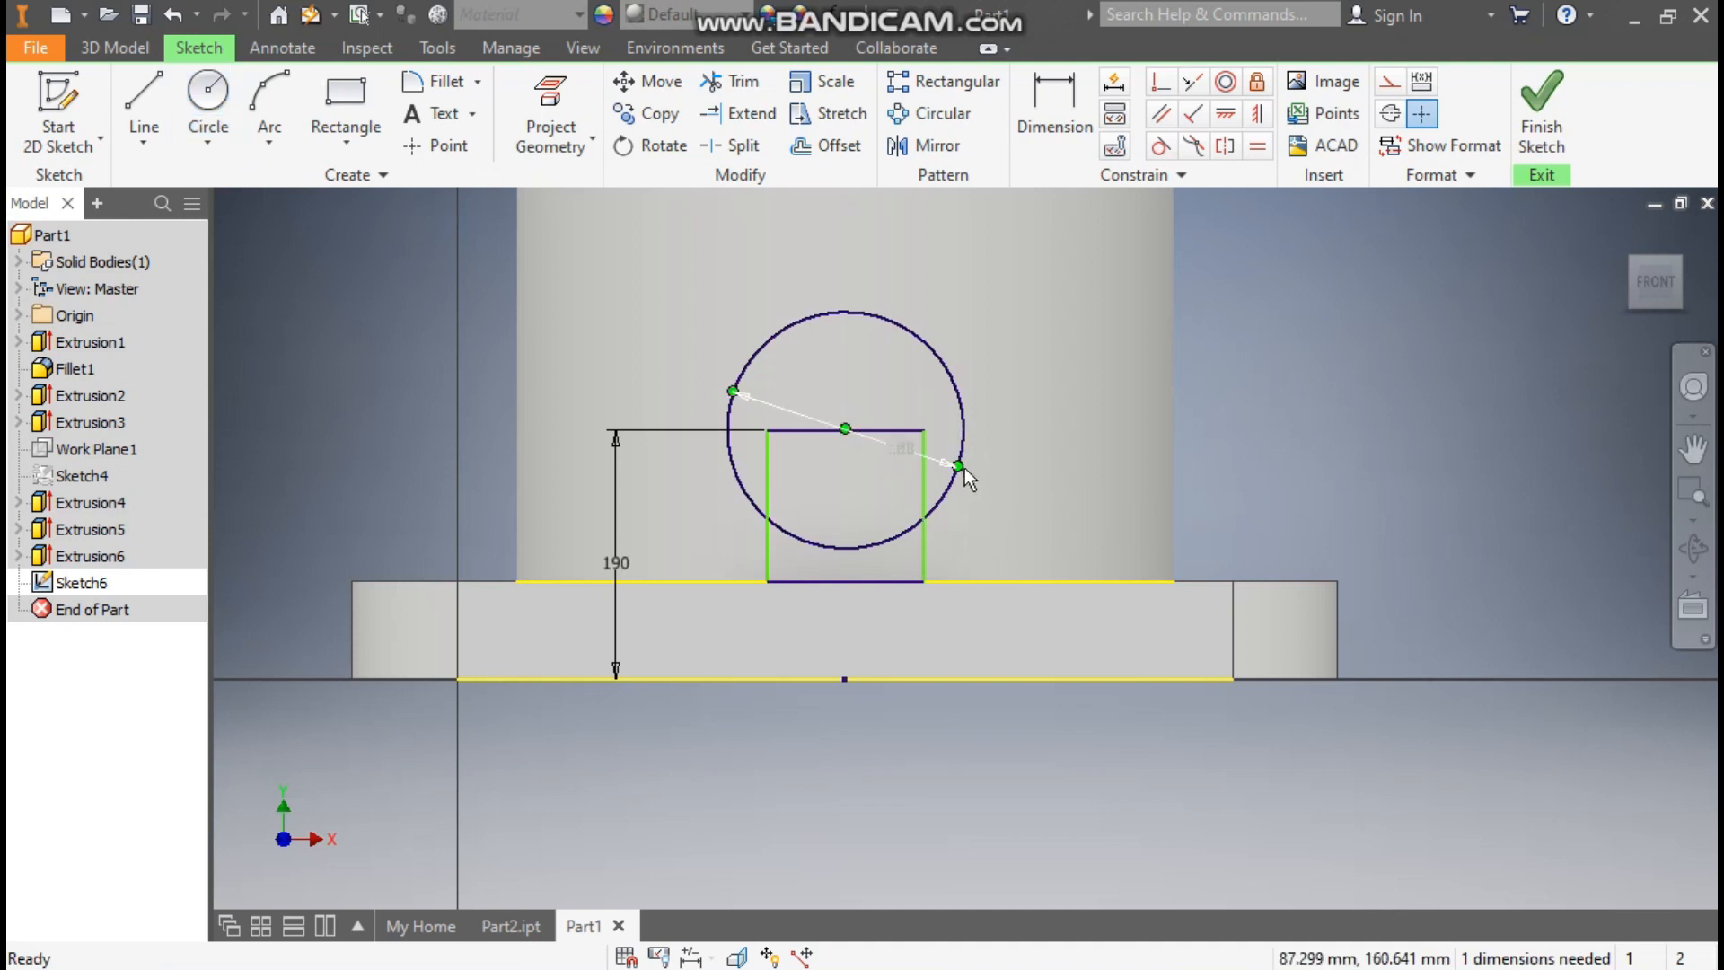
Step: Apply a coincident constraint between the rectangle's upper corner and the 180 mm circle so the width matches the diameter
left_click(1160, 87)
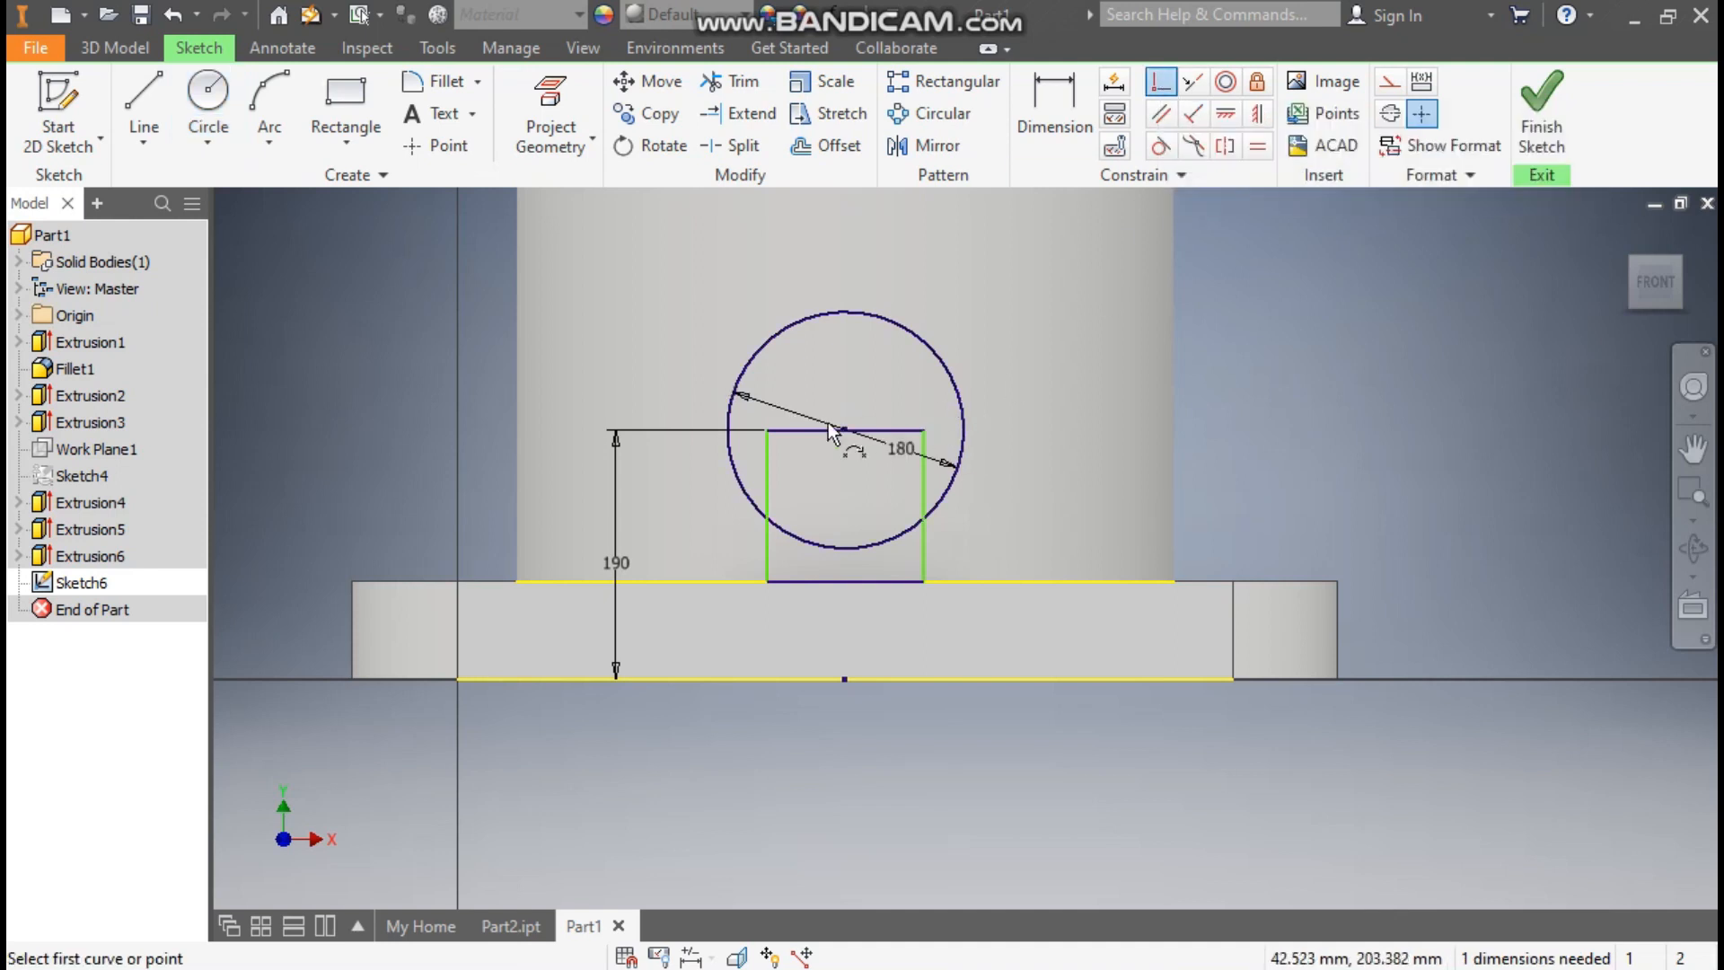
left_click(767, 431)
left_click(730, 449)
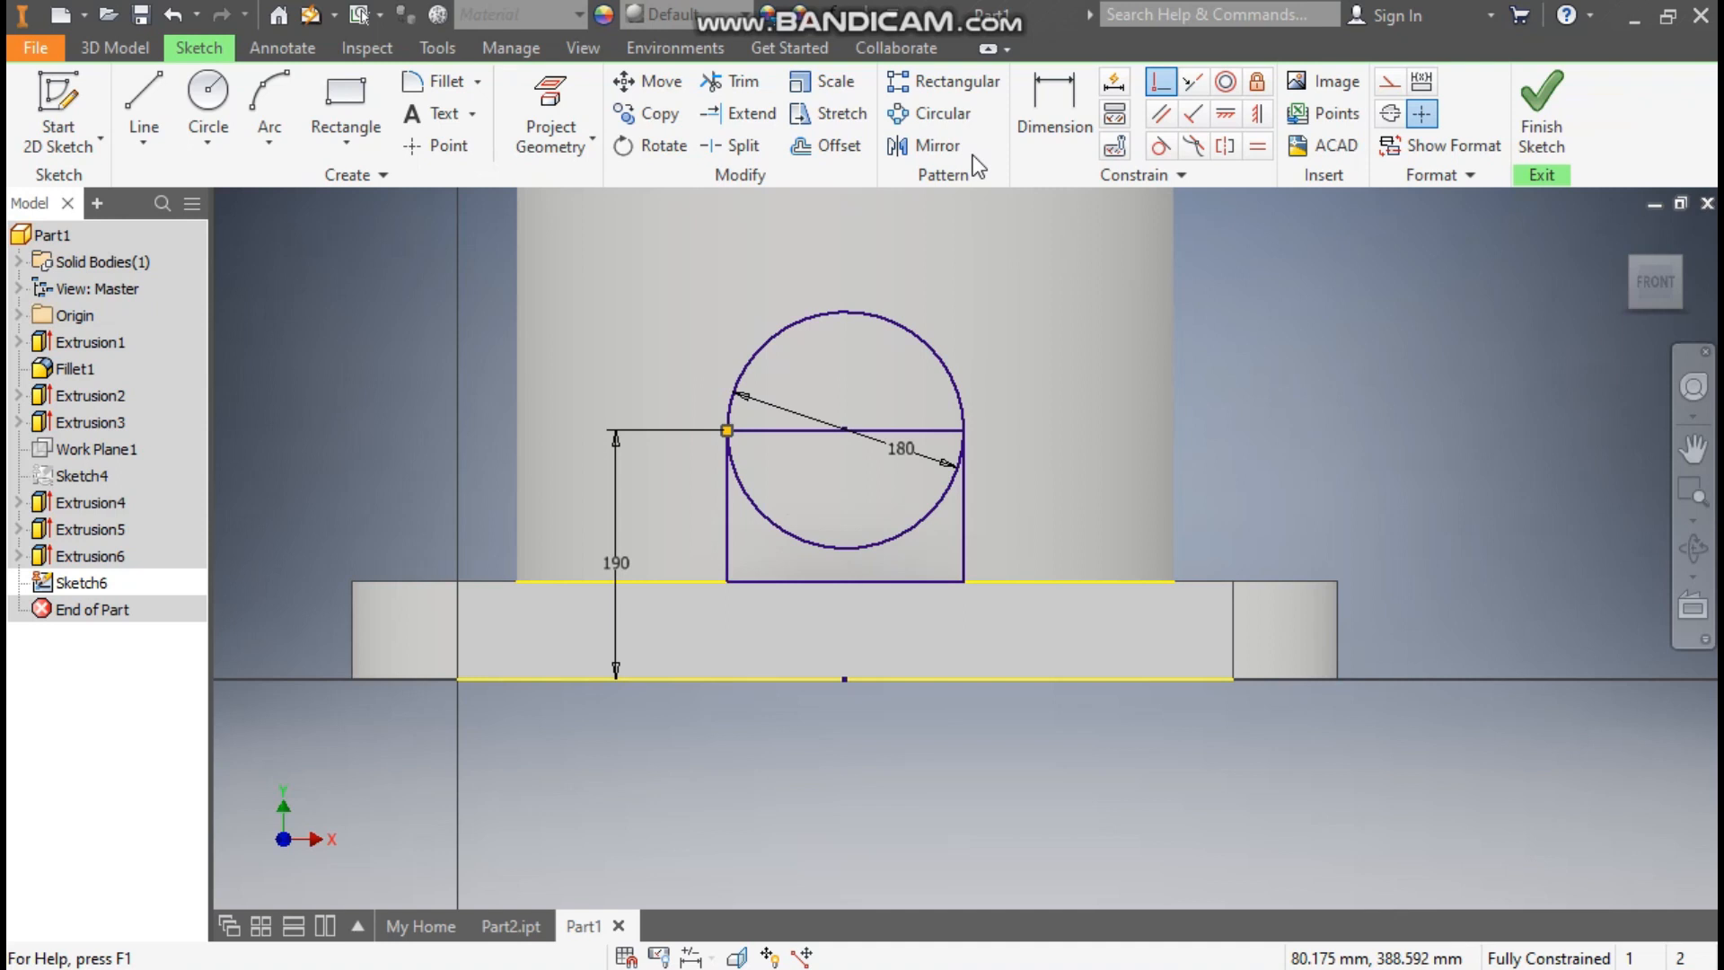
Step: Trim away the lower half of the circle inside the rectangle, leaving an arch-topped profile
left_click(736, 83)
left_click(896, 536)
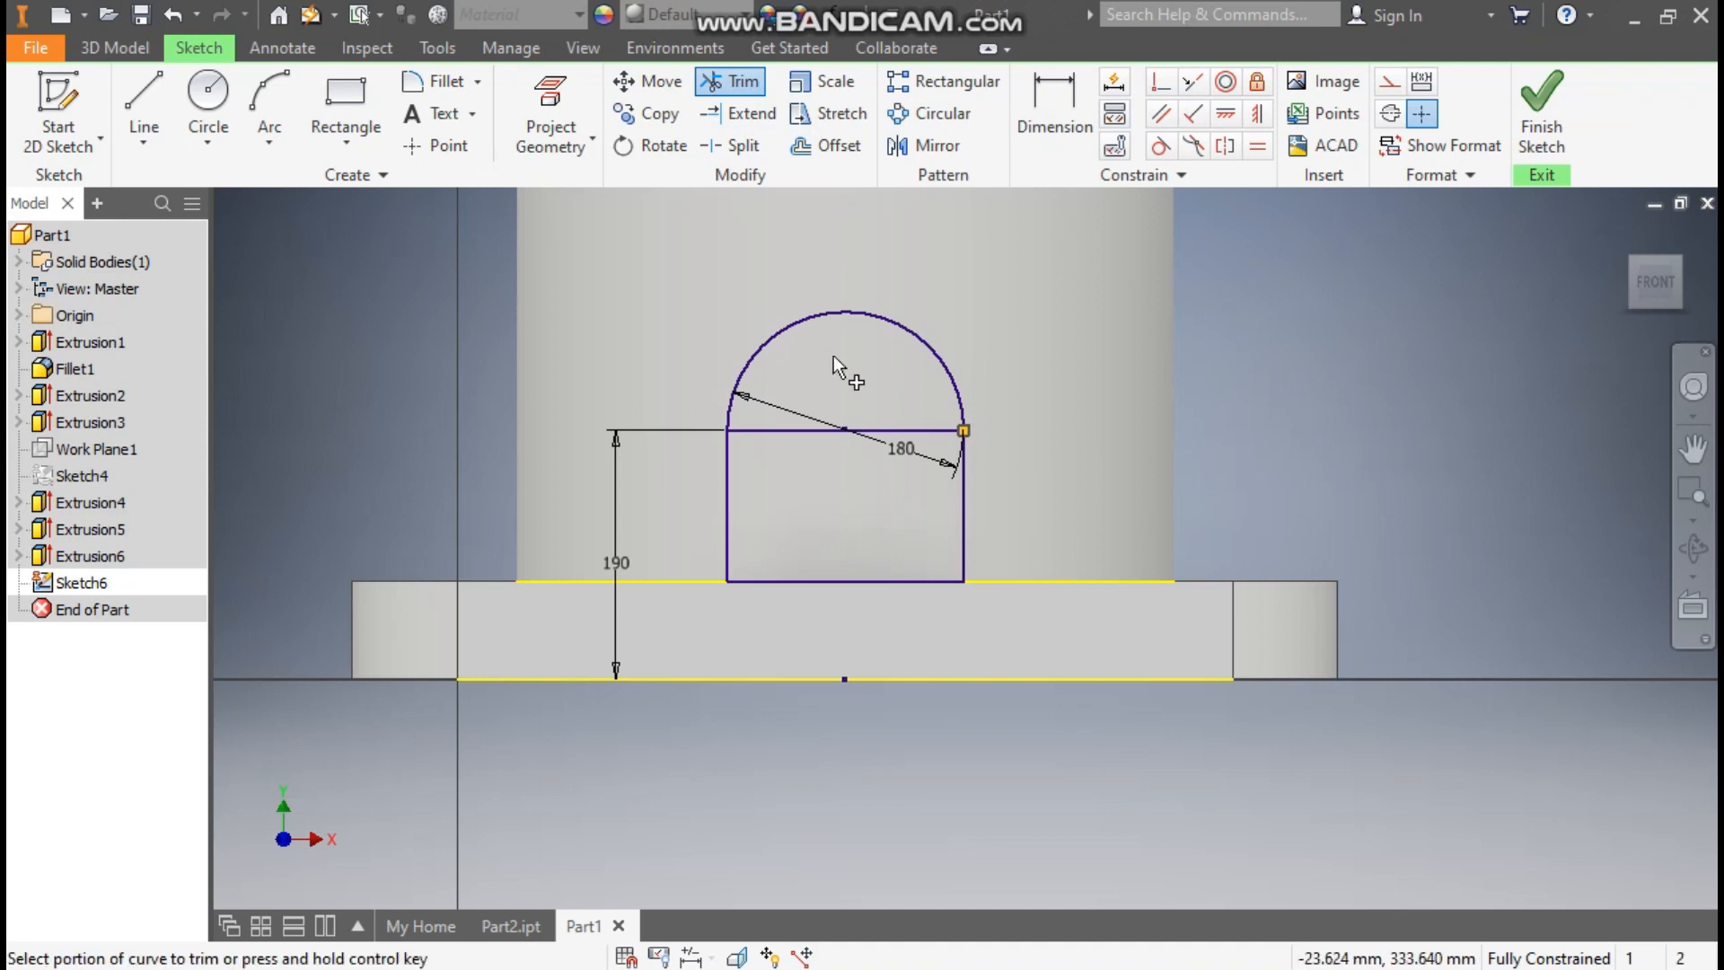
key("Escape")
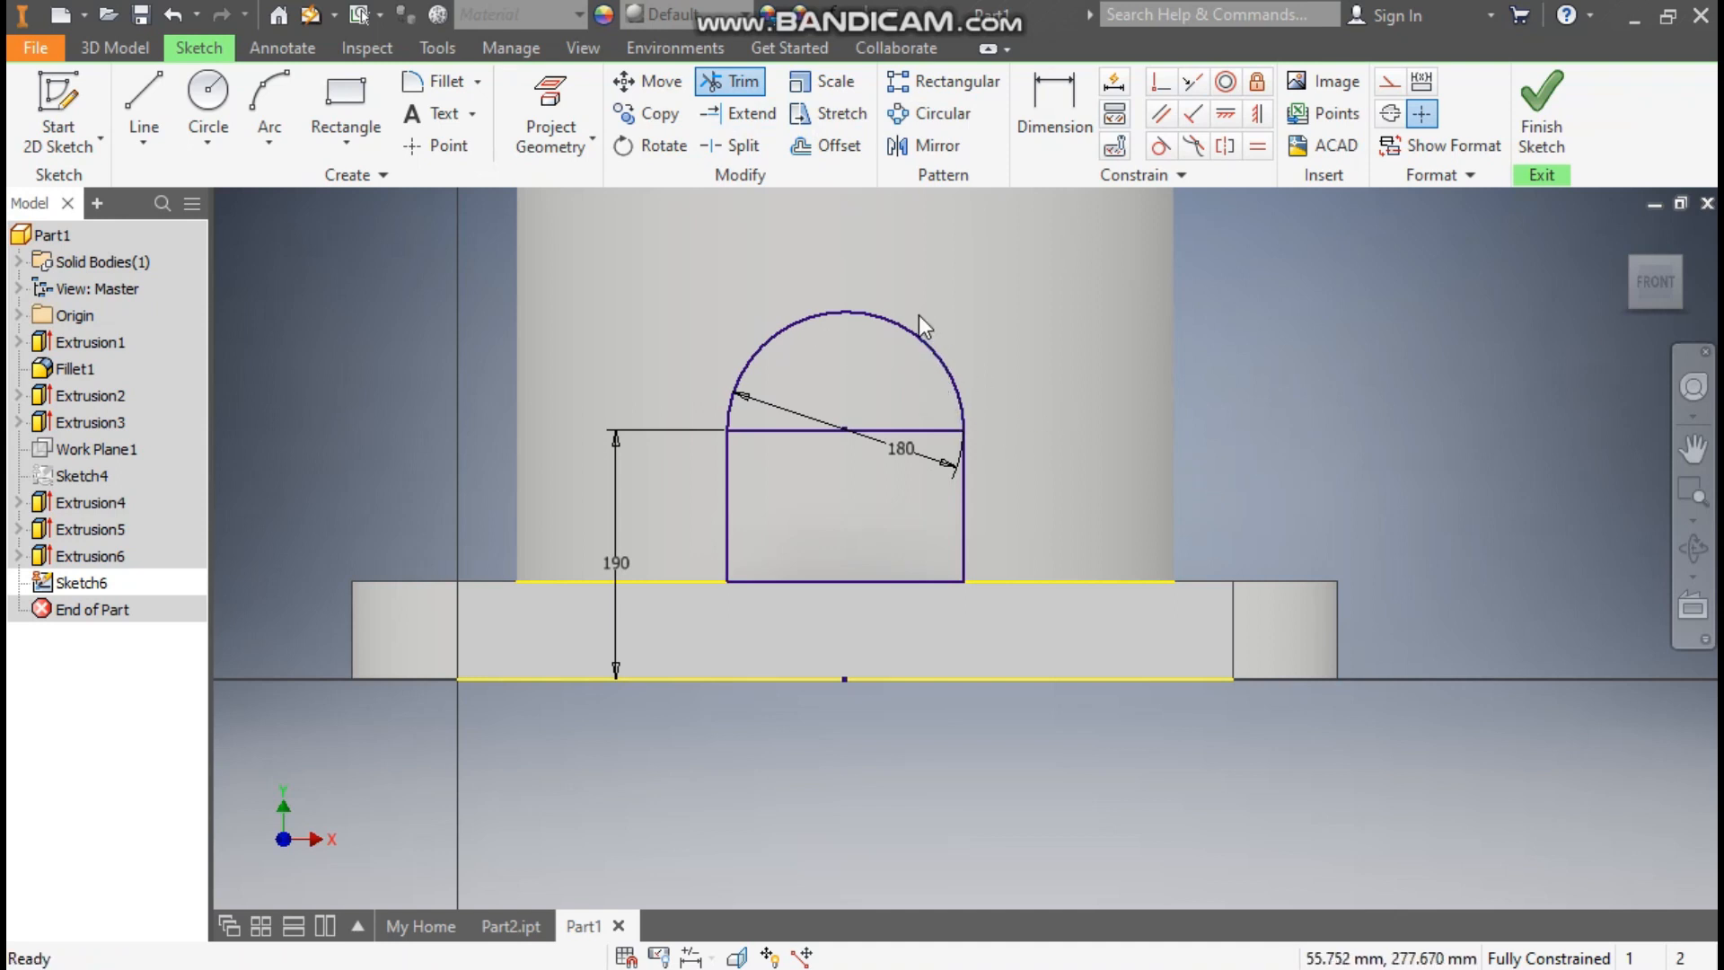
Step: Extrude the arch-topped profile towards the central cylinder as a join, using the To Next extent
left_click(133, 56)
left_click(144, 100)
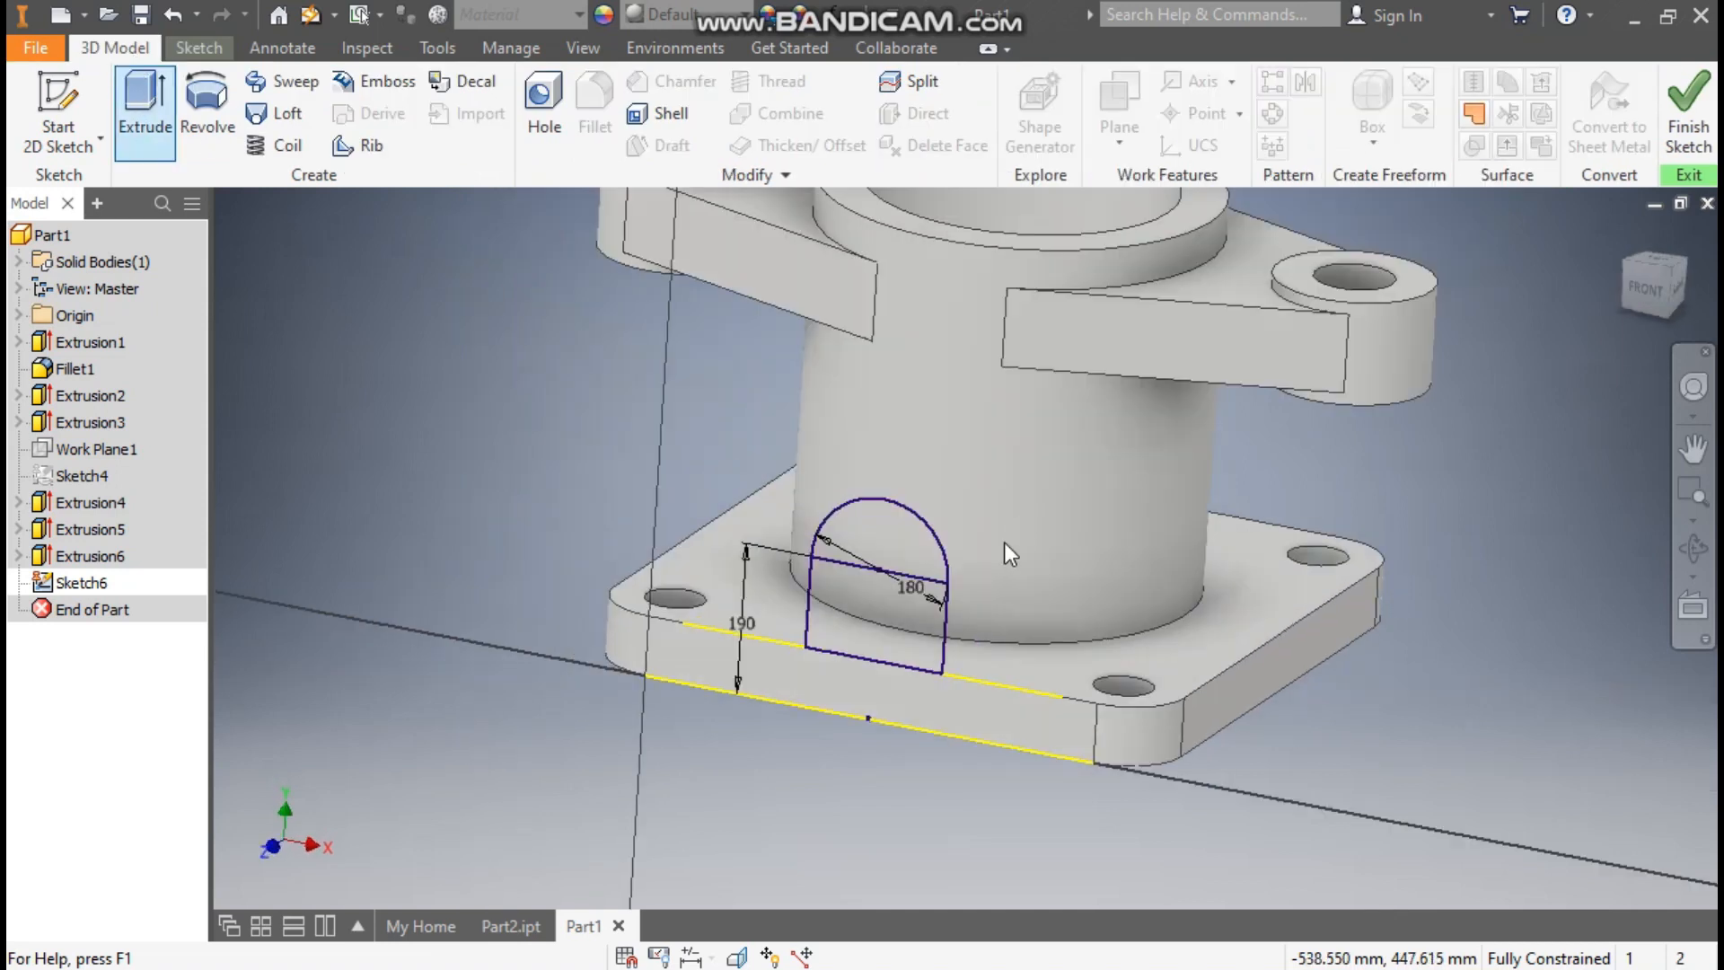
left_click(783, 666)
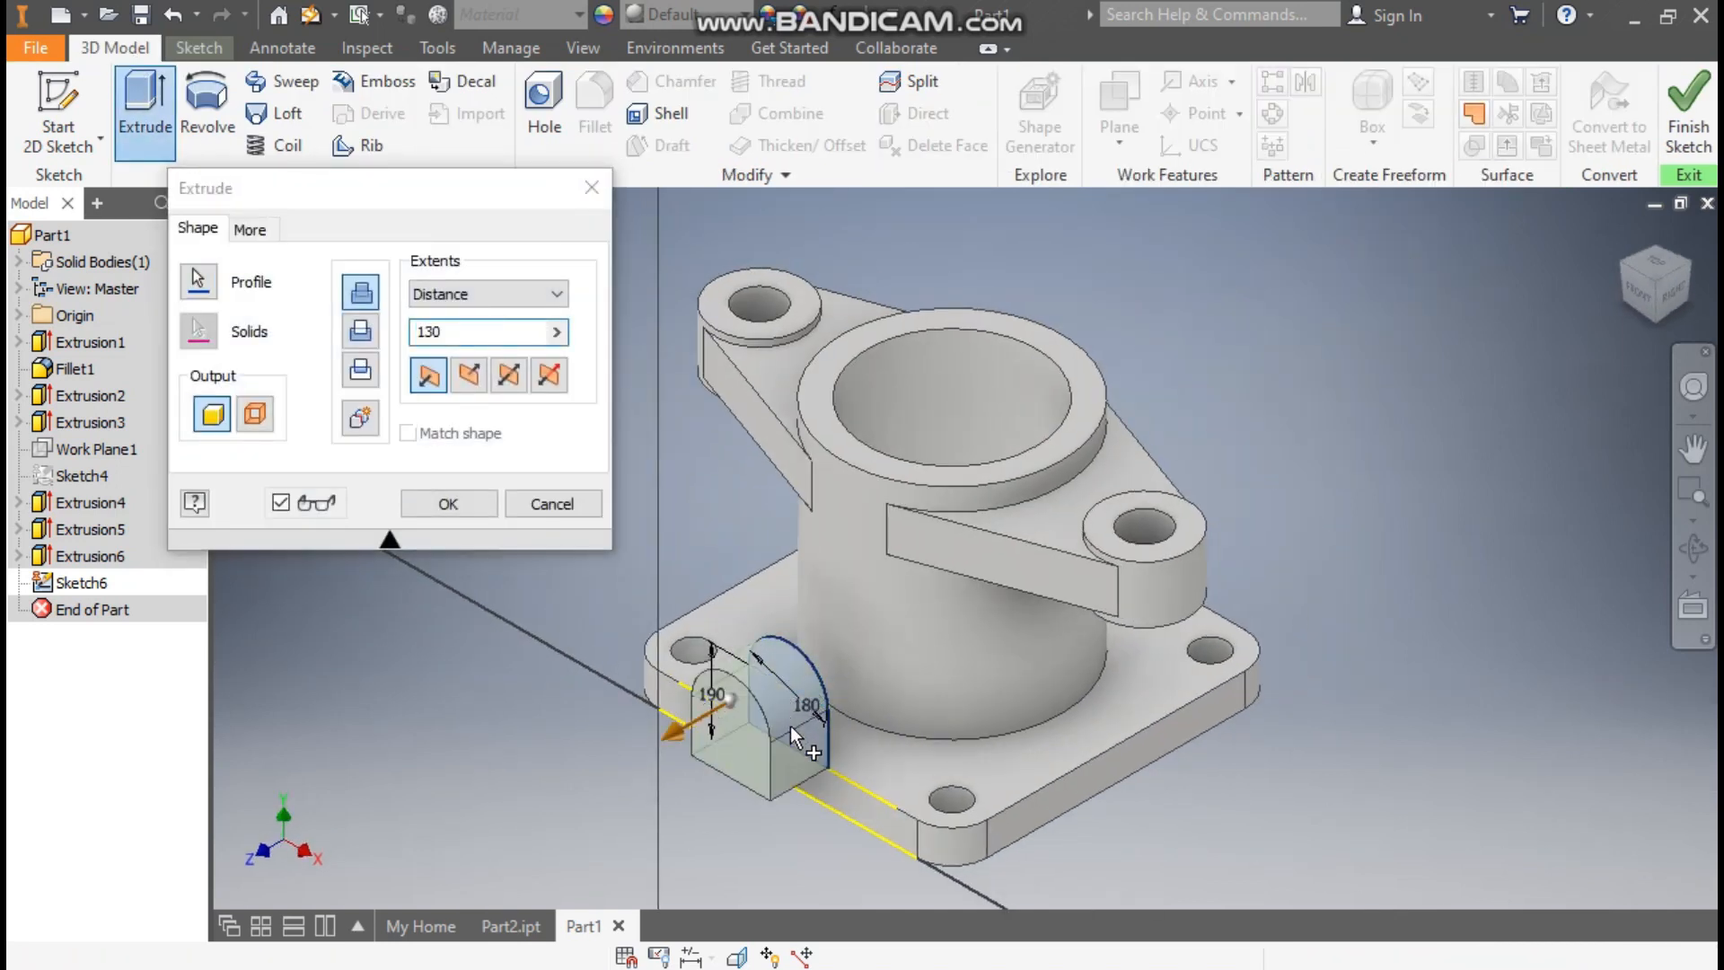
left_click(471, 375)
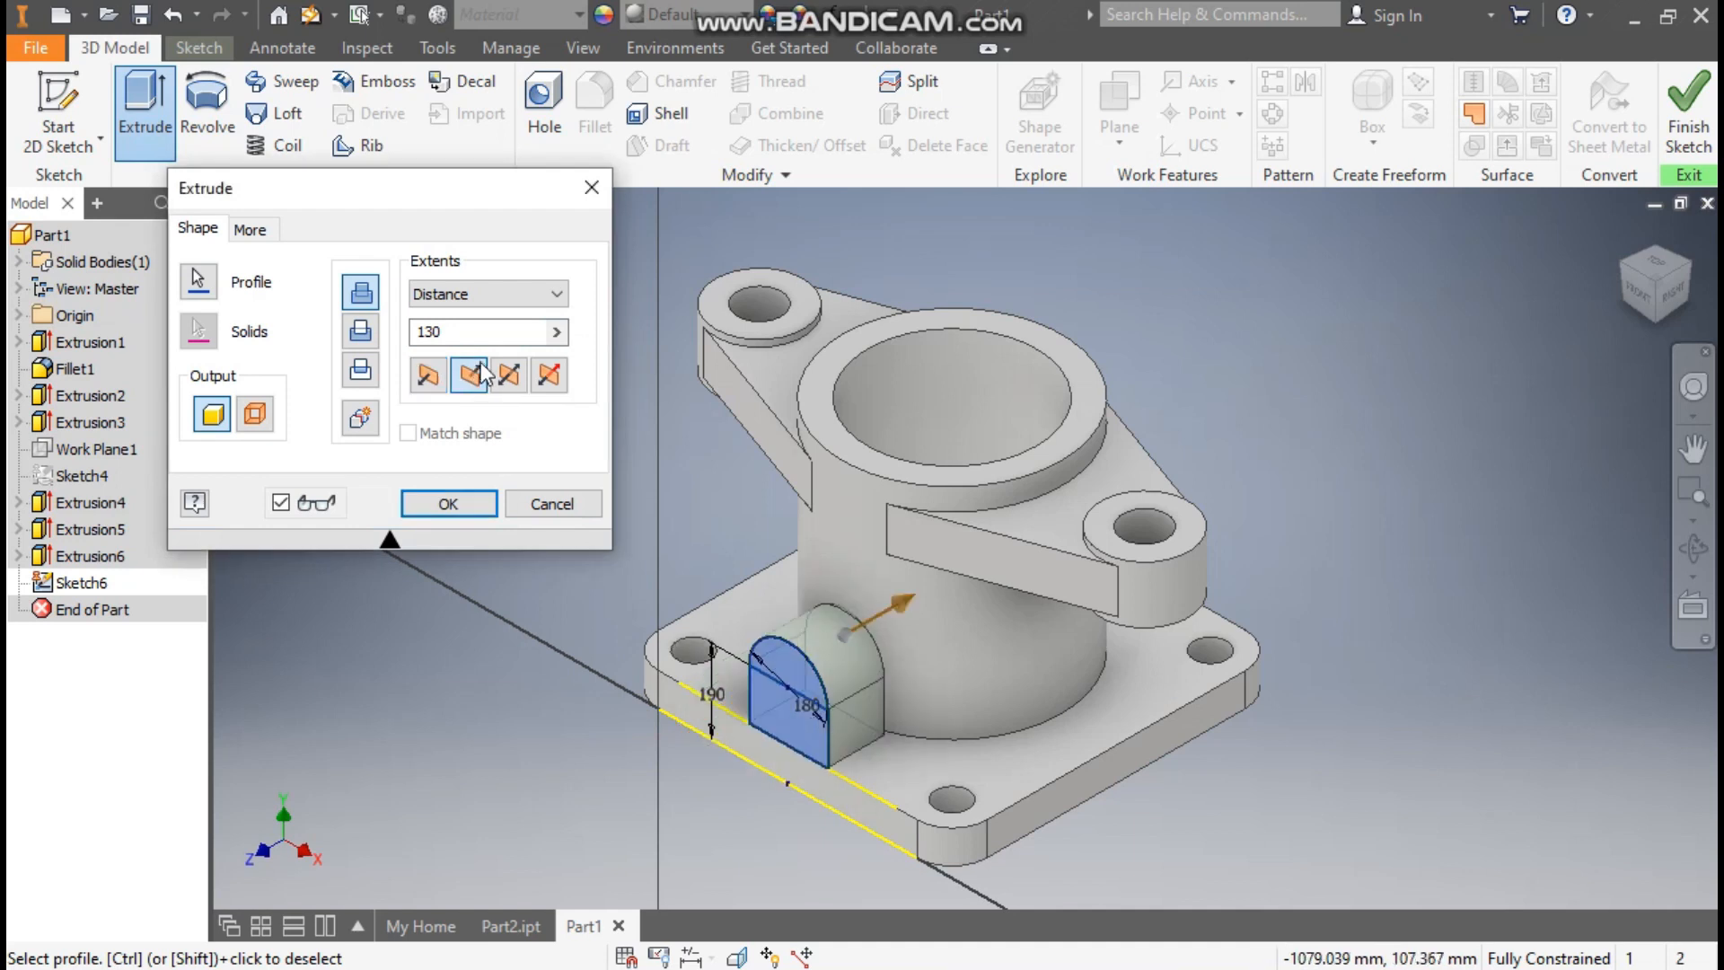
left_click(514, 294)
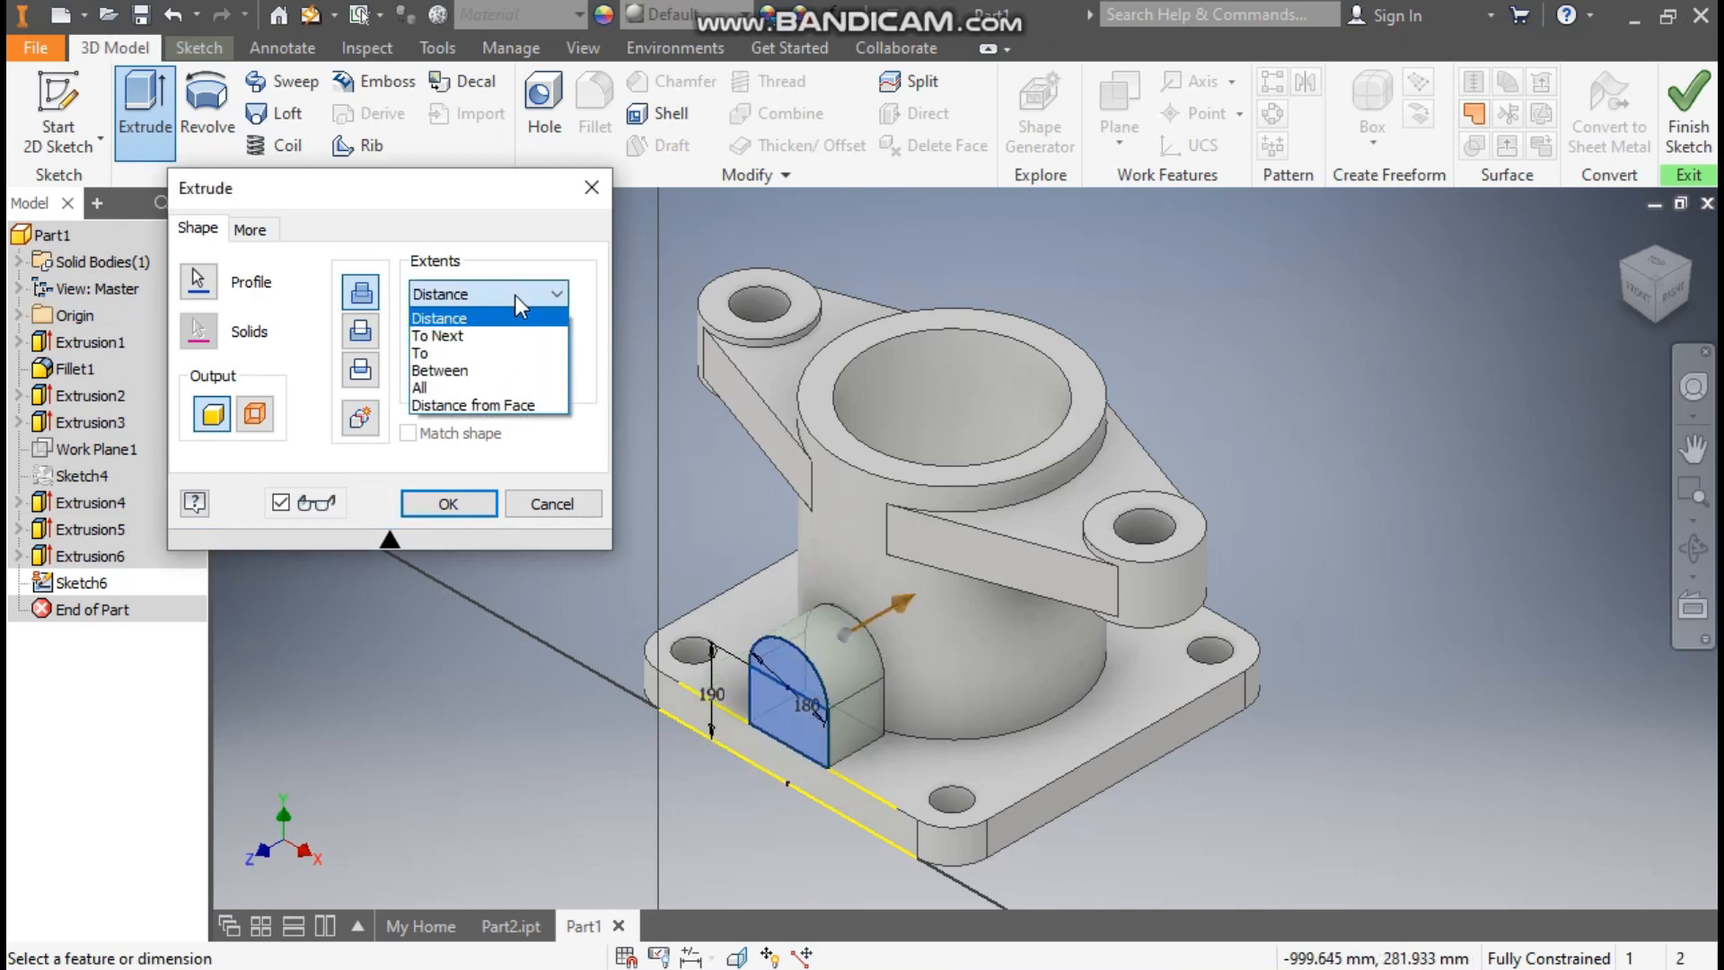
left_click(486, 337)
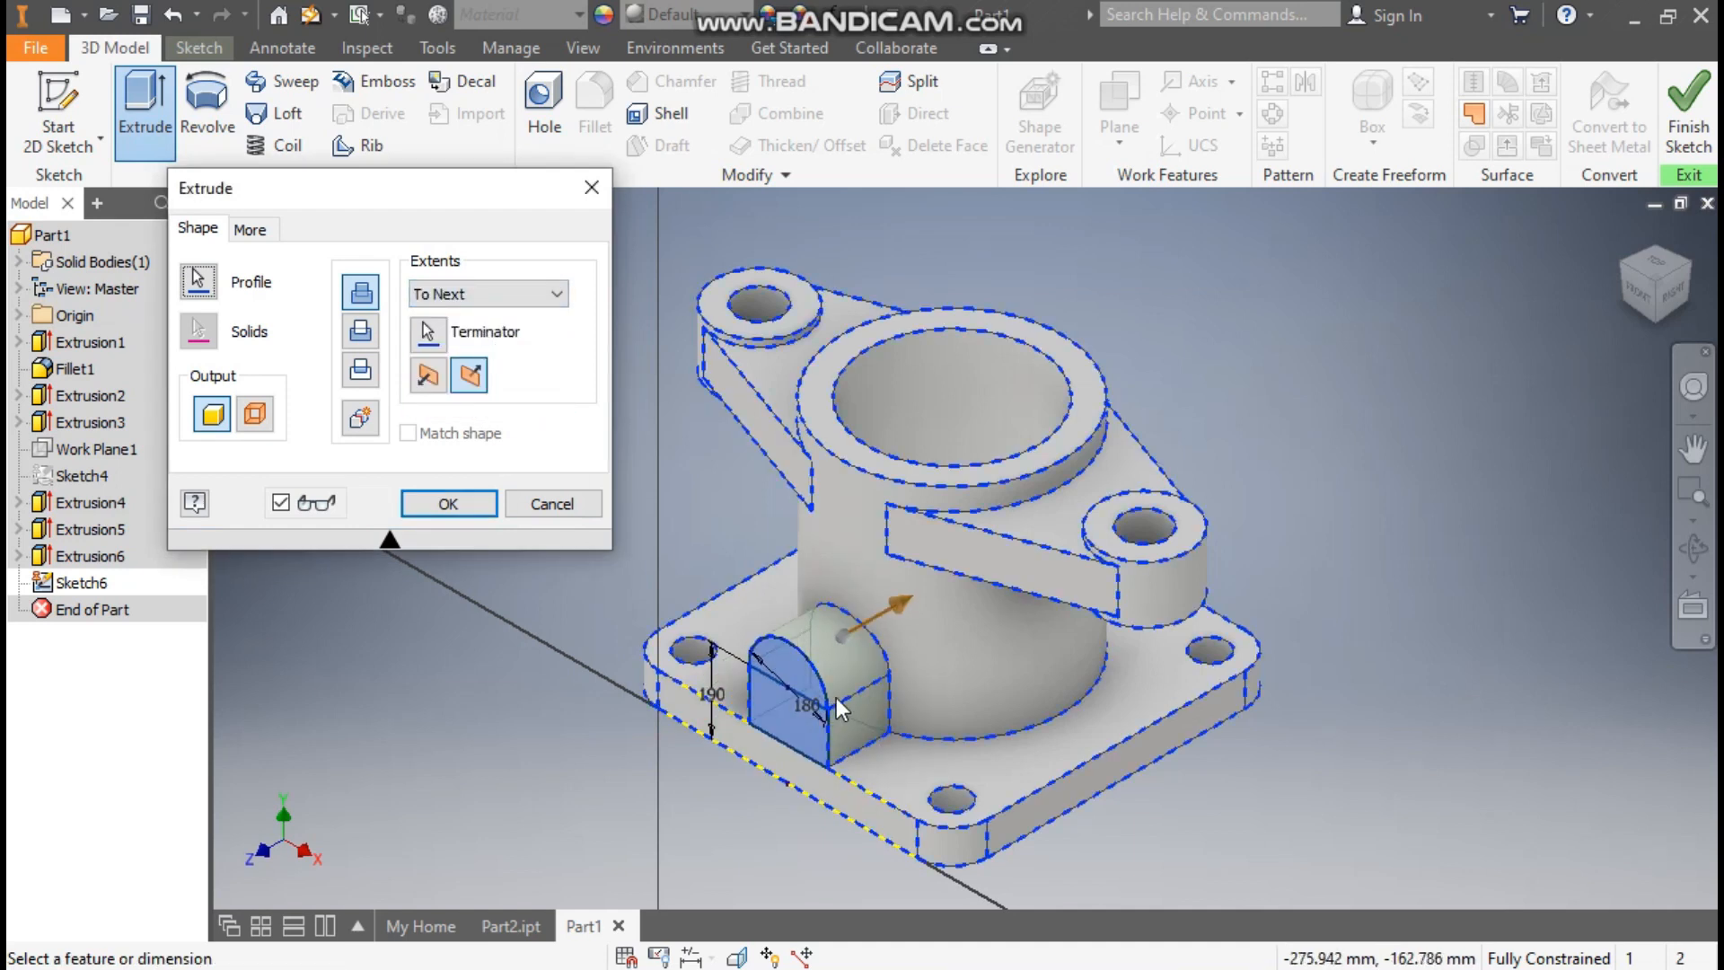
left_click(463, 504)
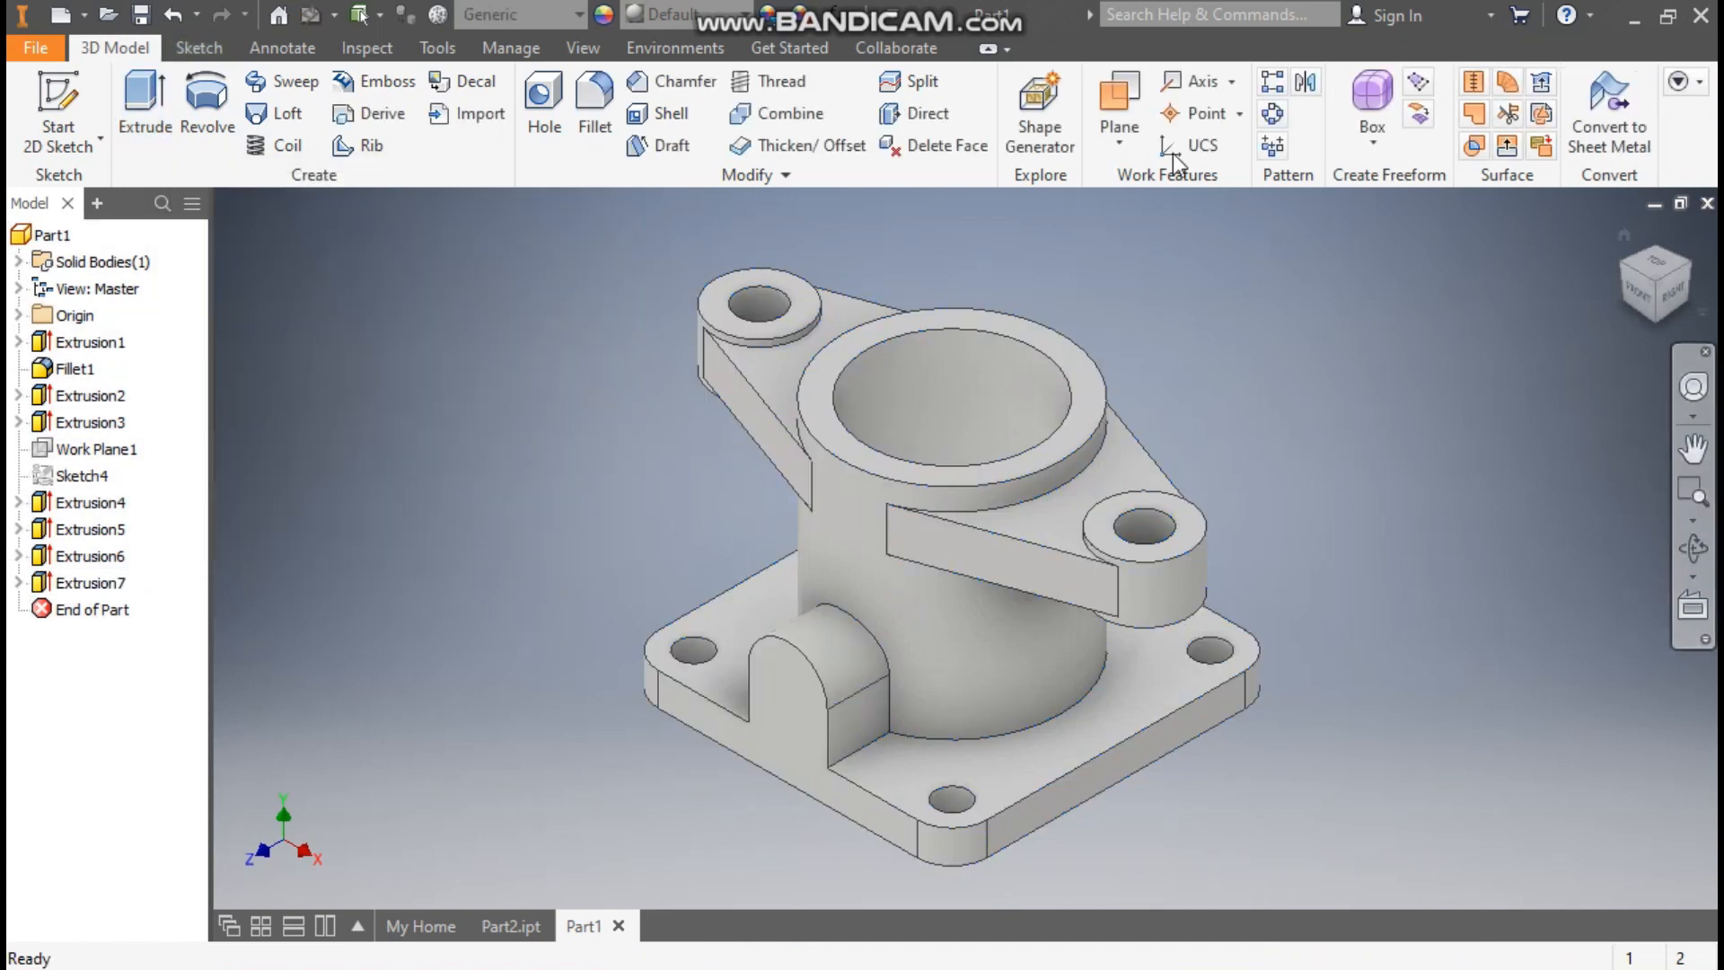
Step: Sketch an 85 mm diameter circle on the front boss face, concentric with its rounded top, and finish the sketch
left_click(781, 704)
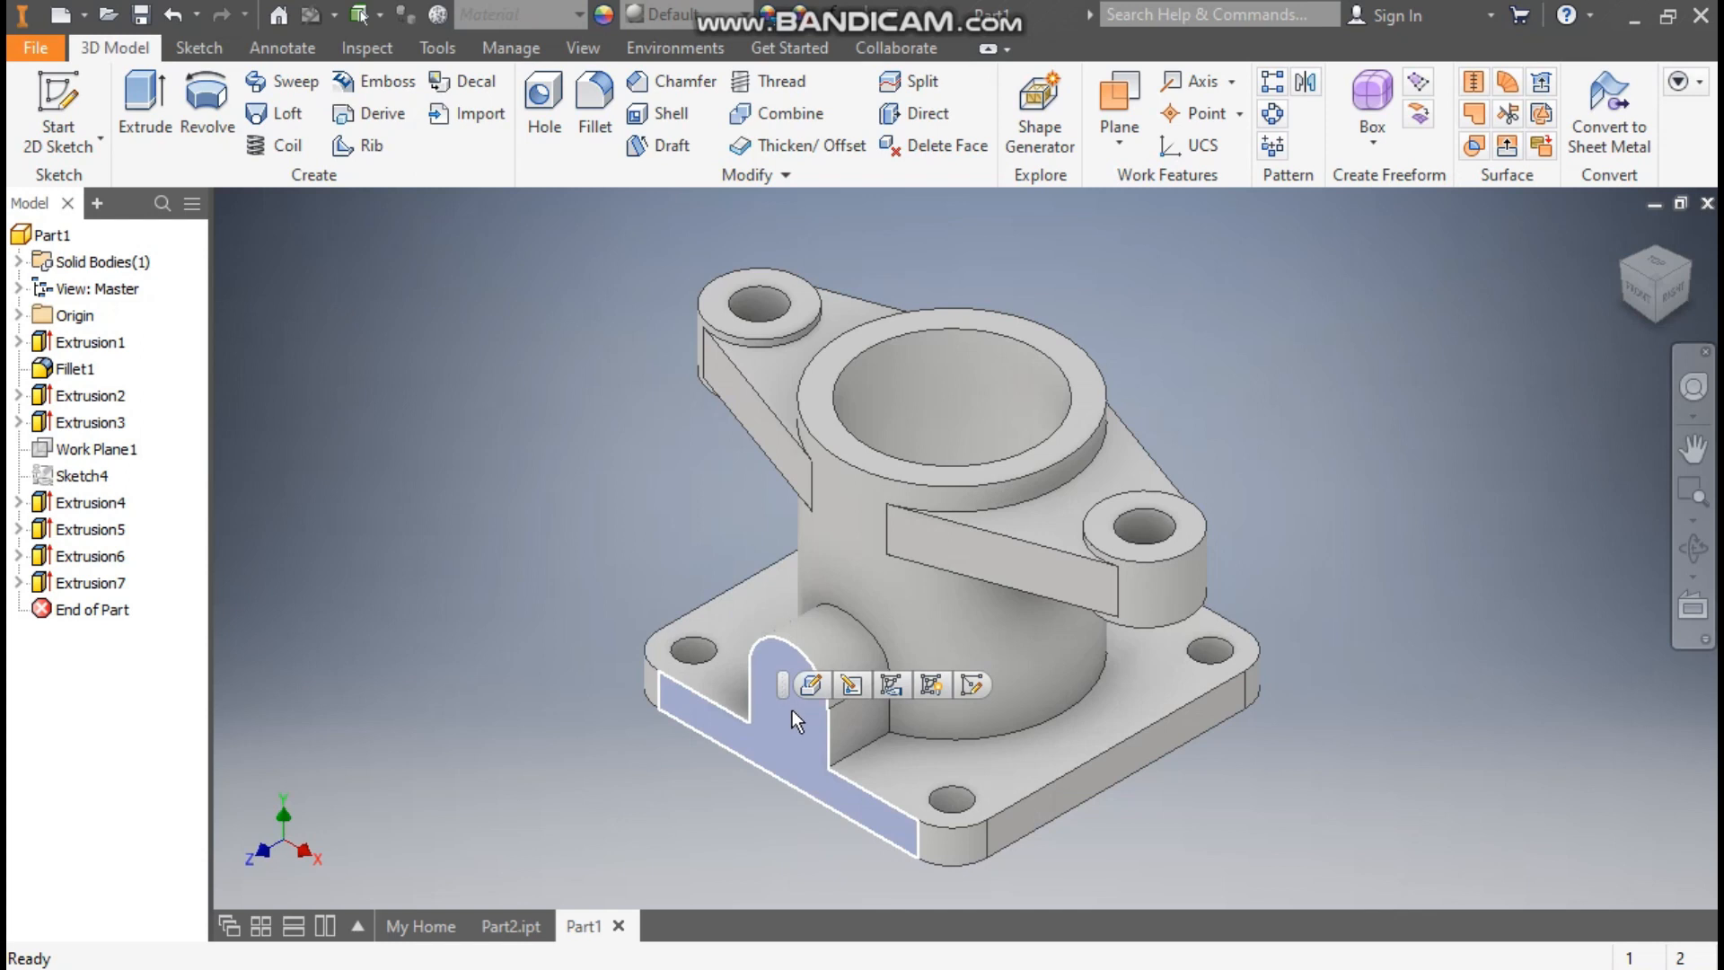
key("s")
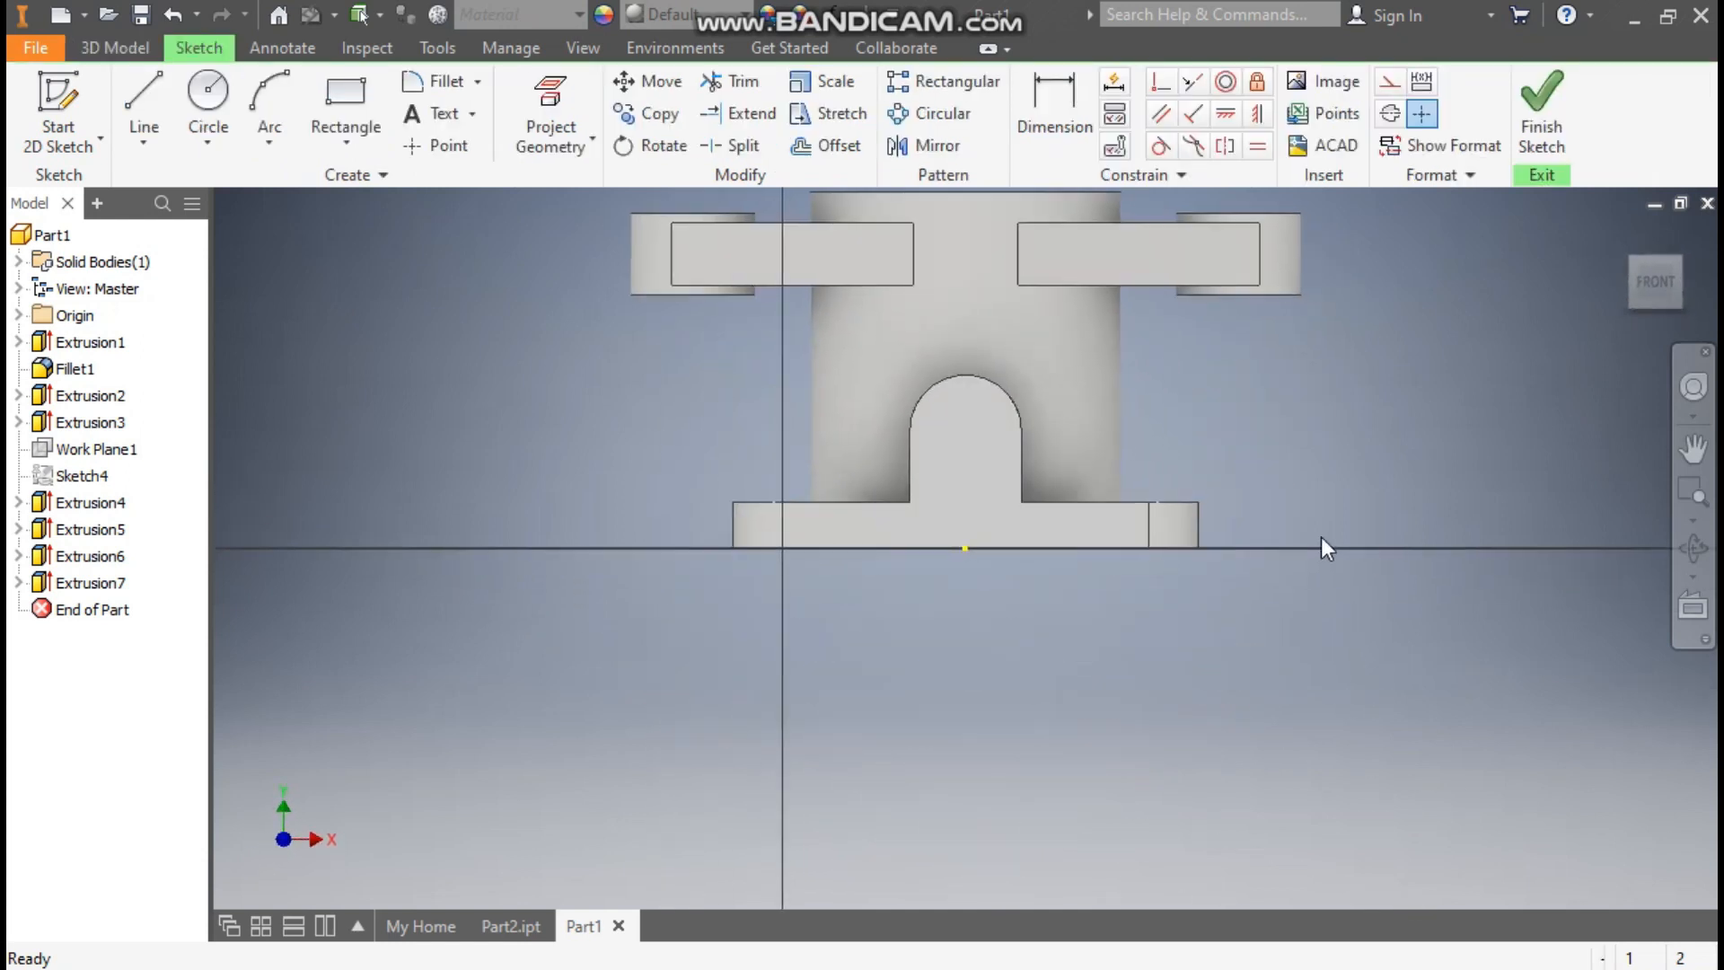
left_click(215, 95)
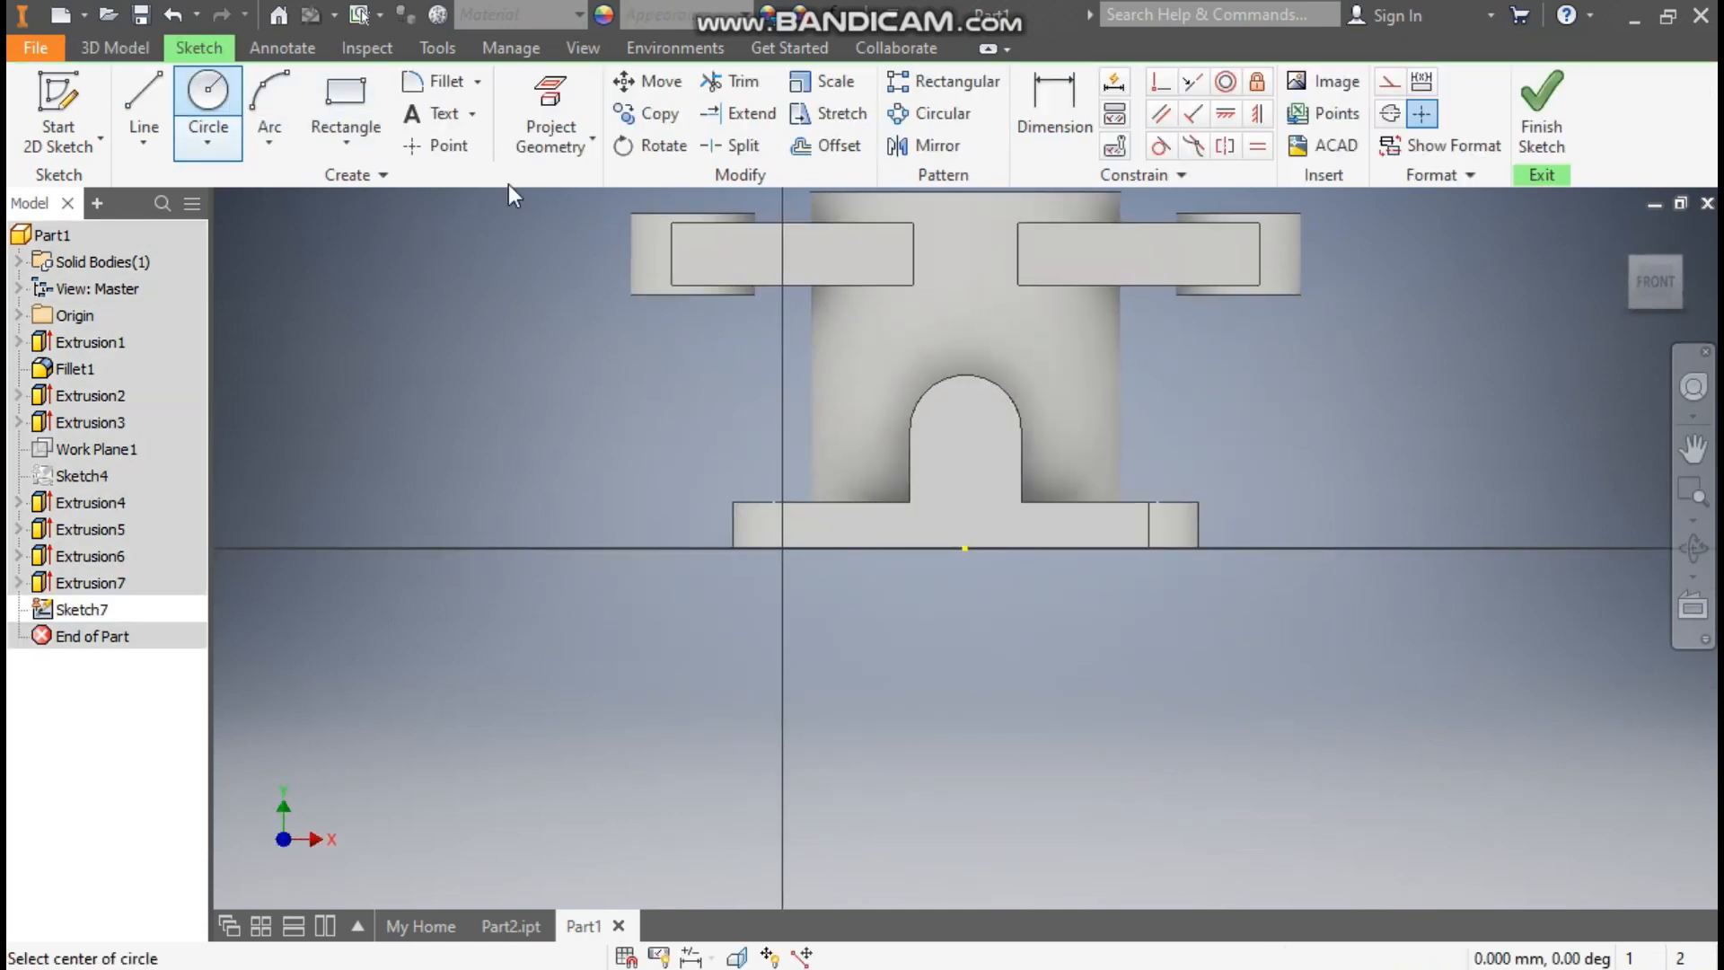
left_click(966, 429)
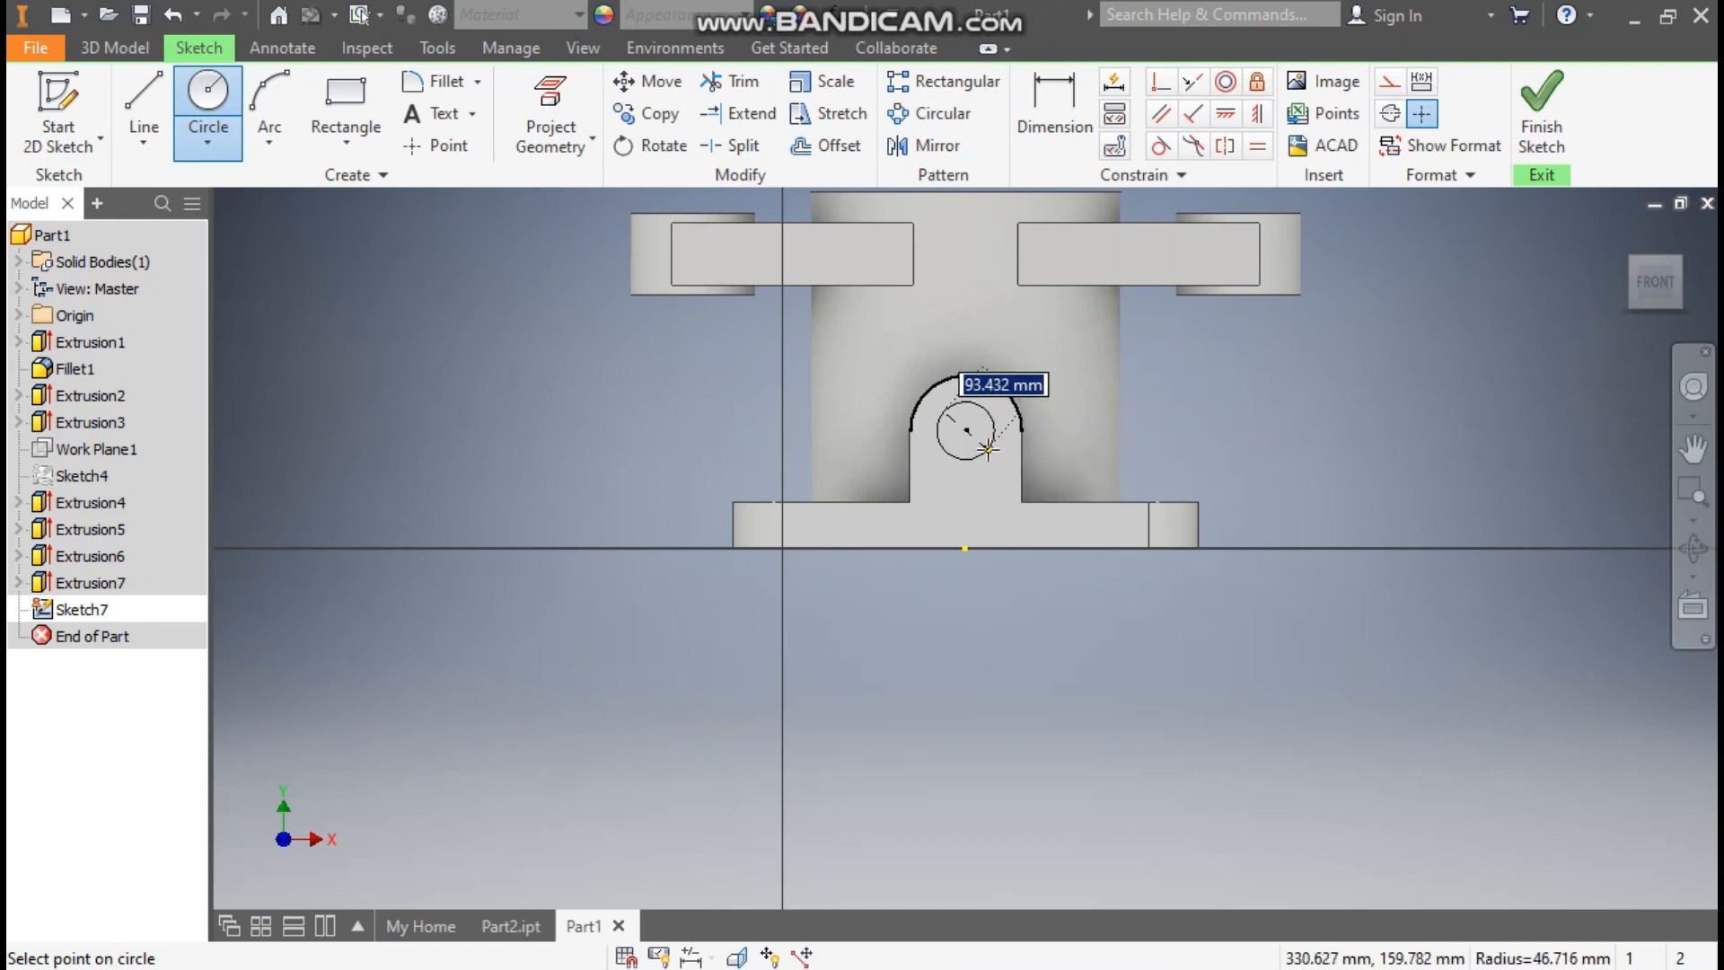
type("65")
key("Return")
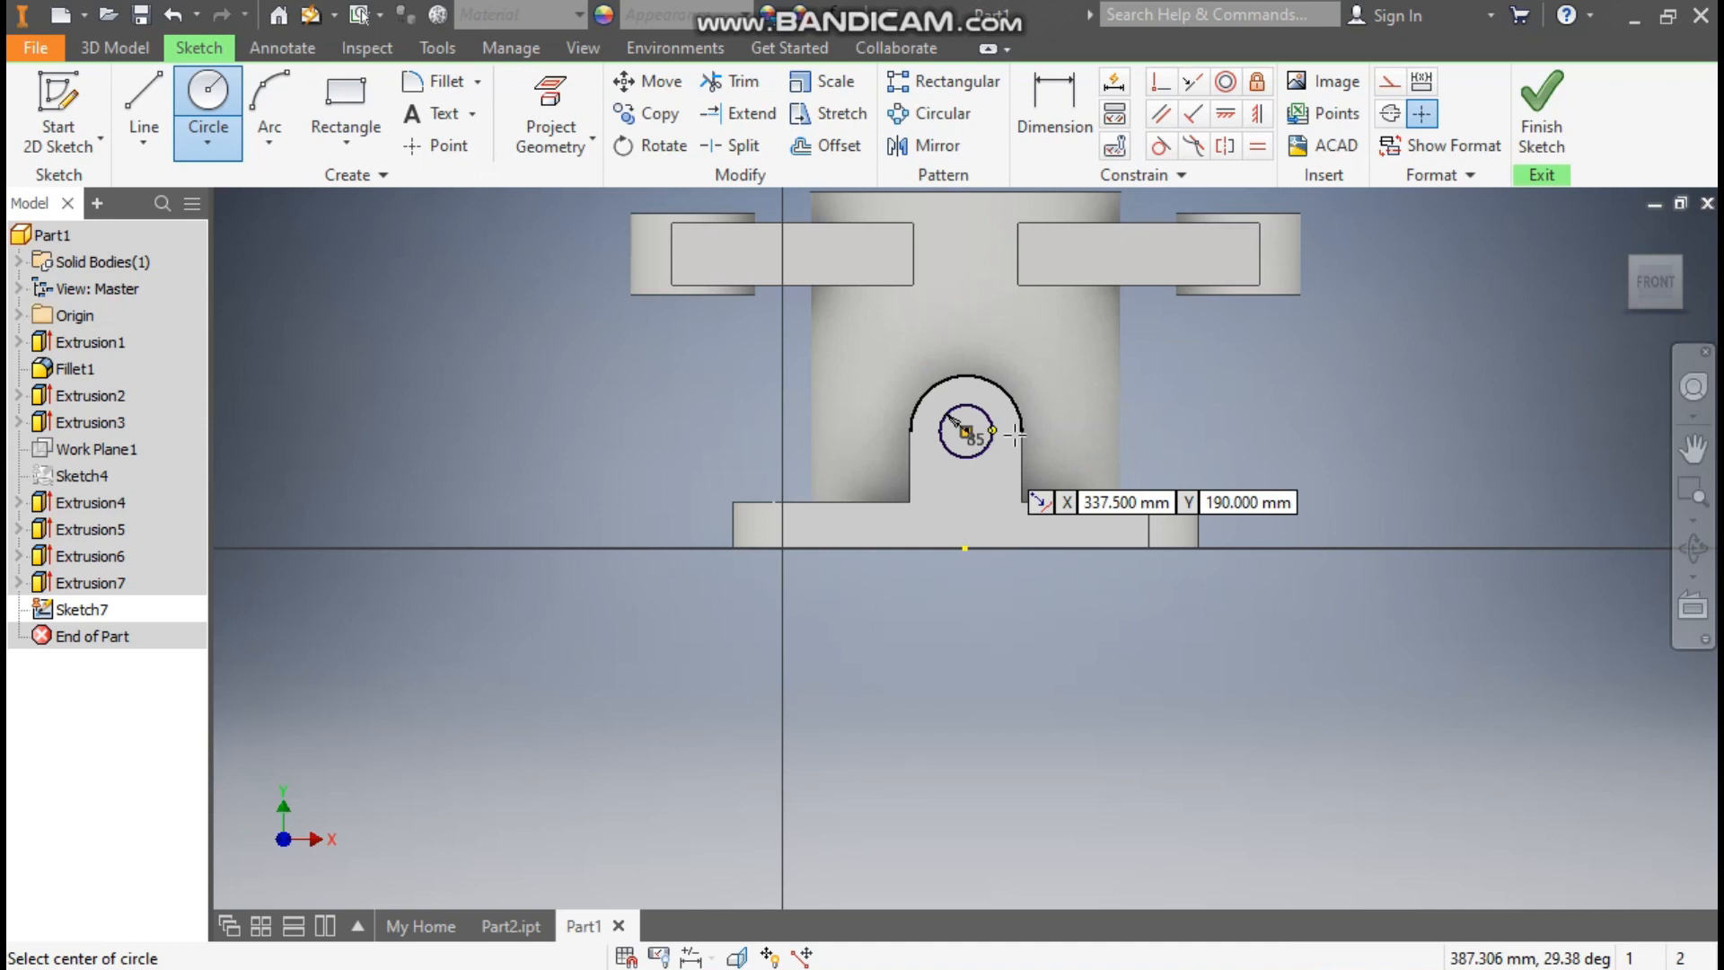
left_click(1569, 97)
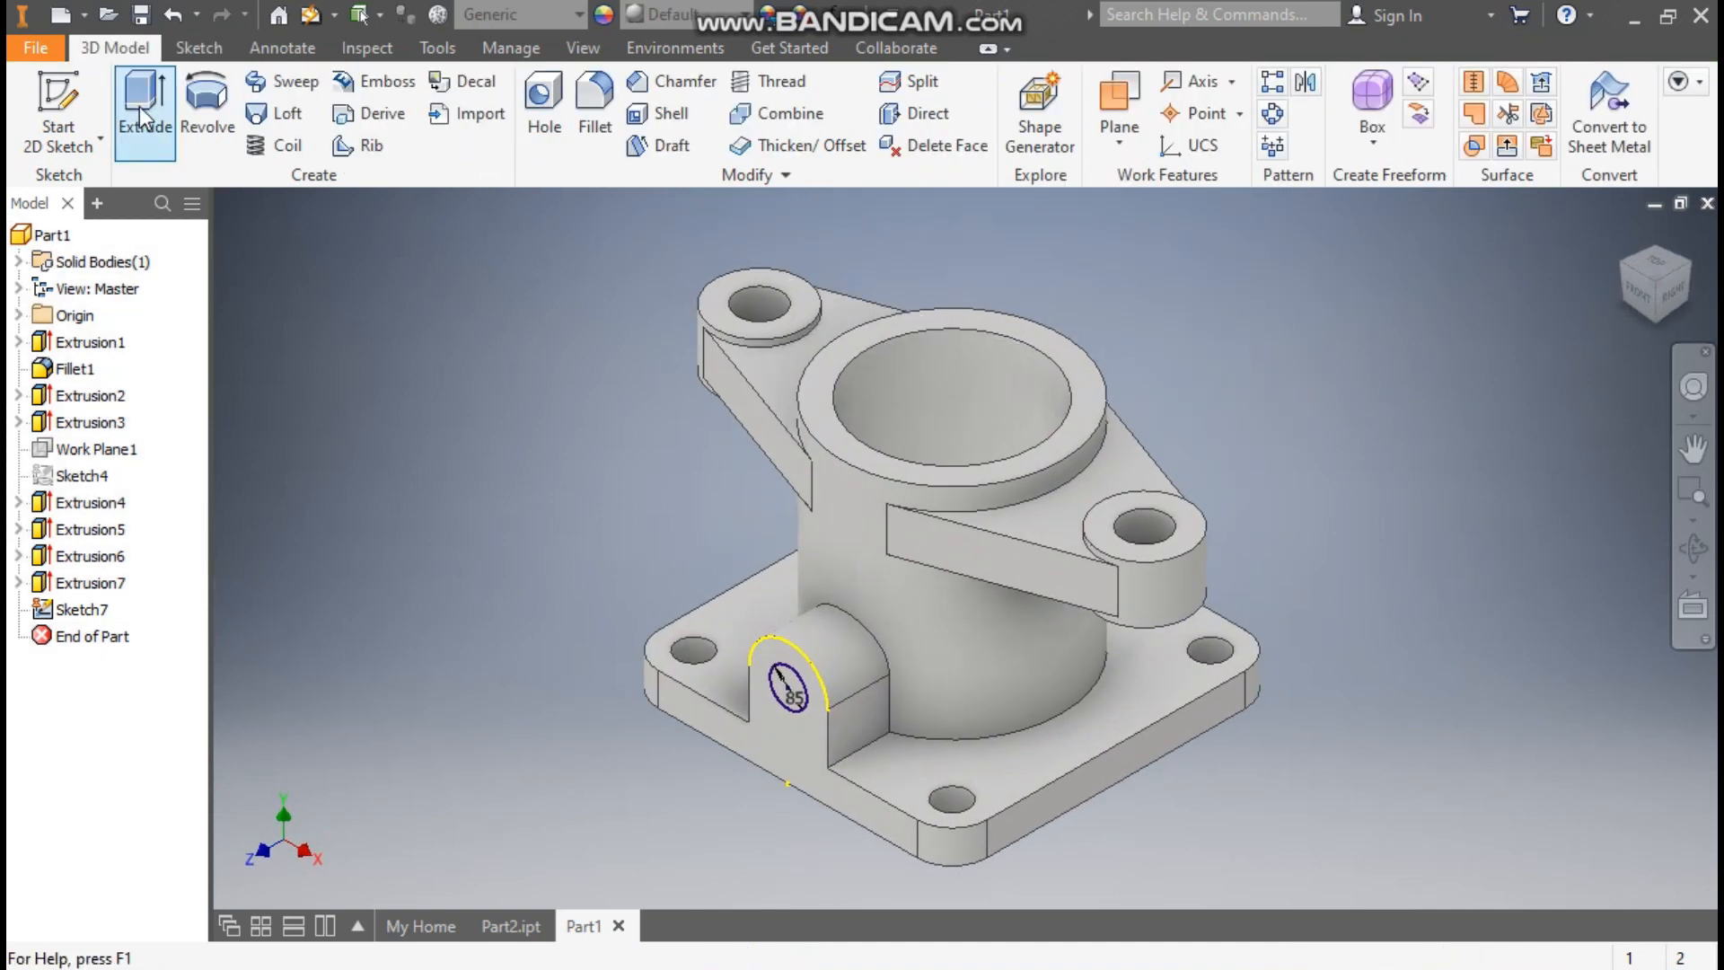
Step: Cut the 85 mm circle through the boss into the cylinder's bore with a 379.25 mm Extrude
left_click(138, 106)
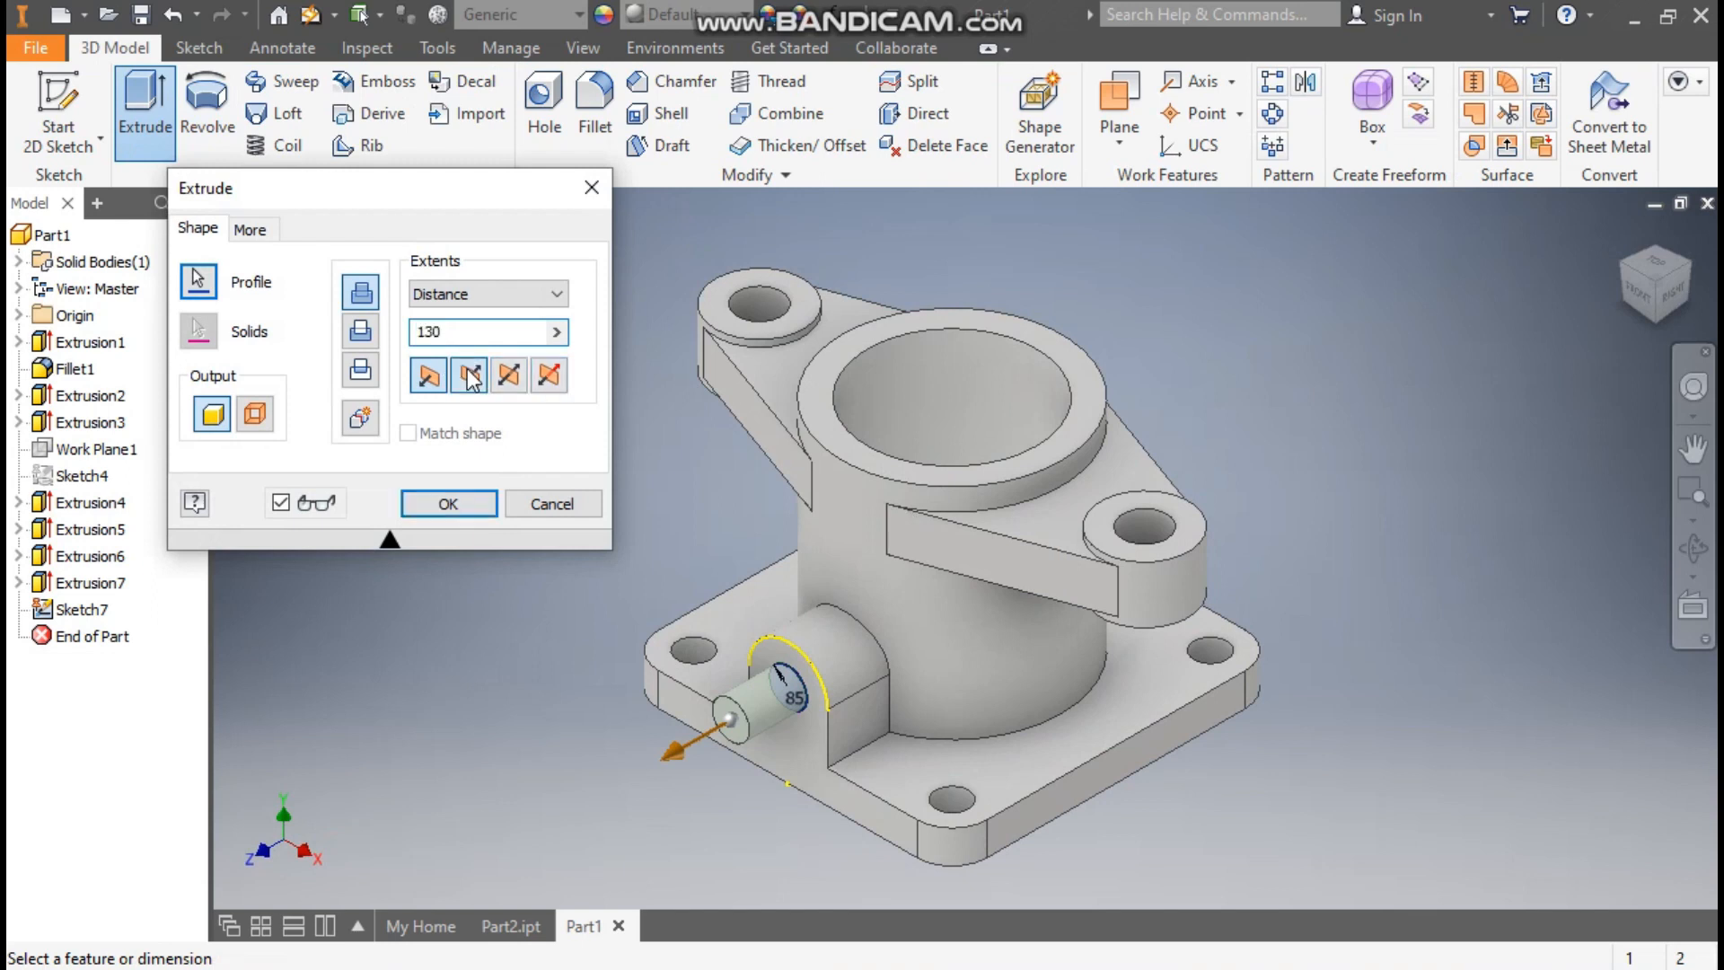
left_click(470, 377)
middle_click_drag(977, 474, 985, 532, "shift")
left_click_drag(898, 646, 1009, 541)
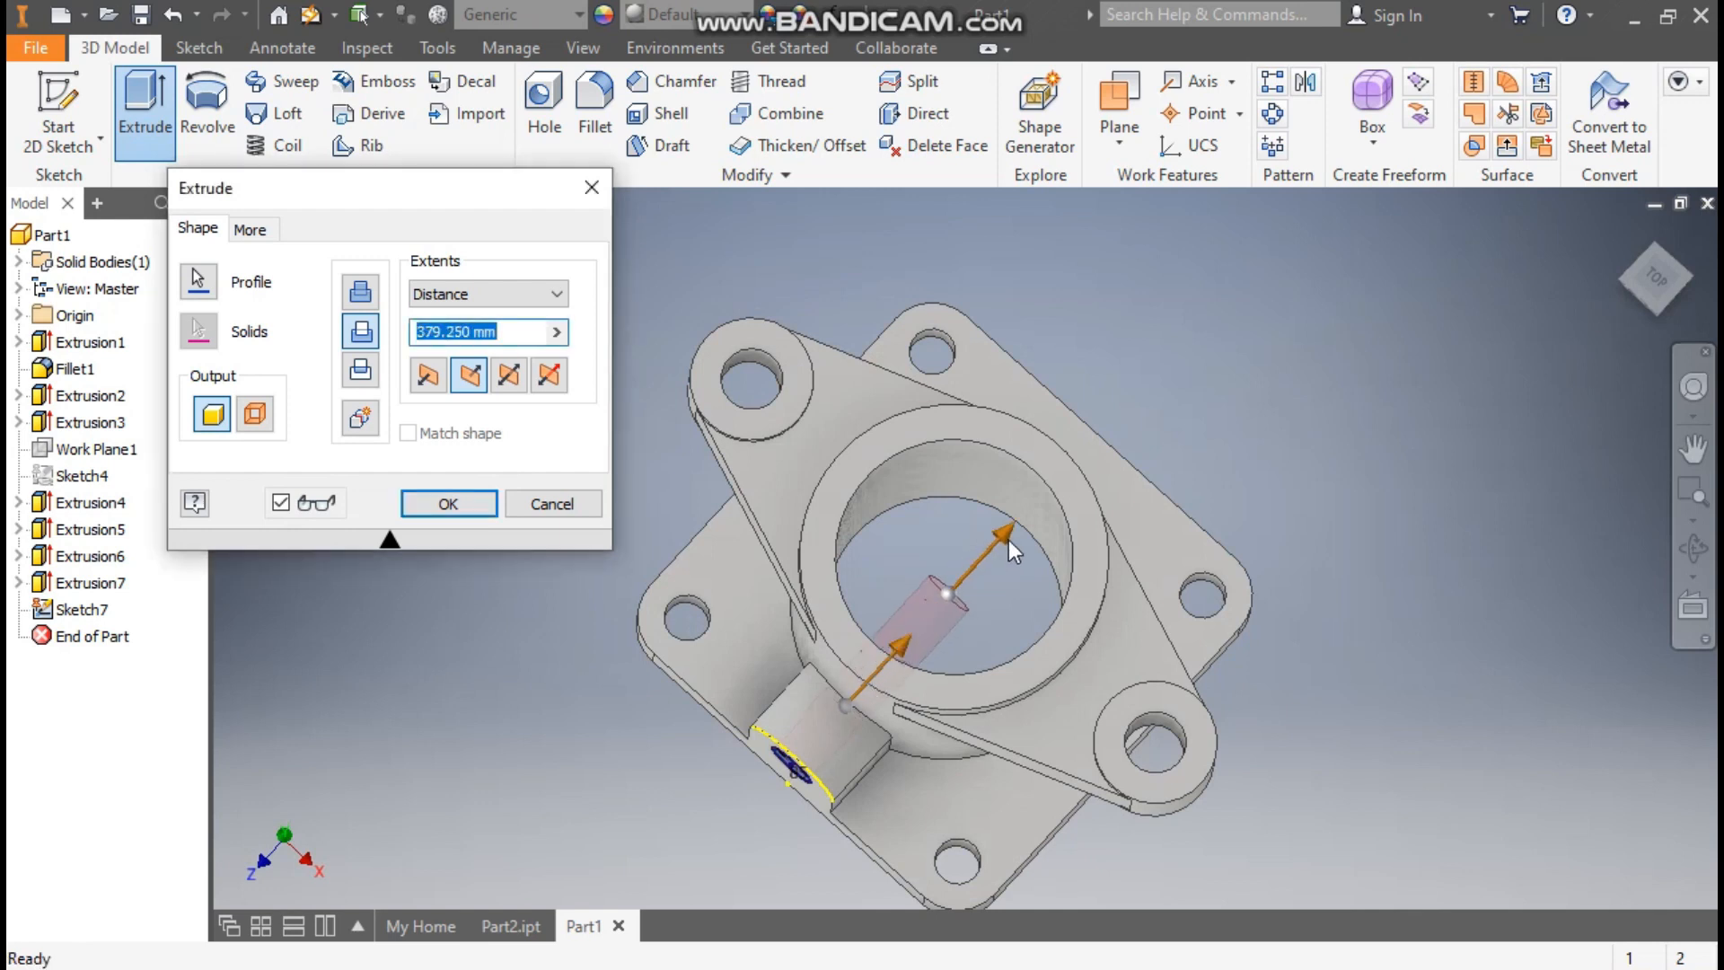
left_click(448, 503)
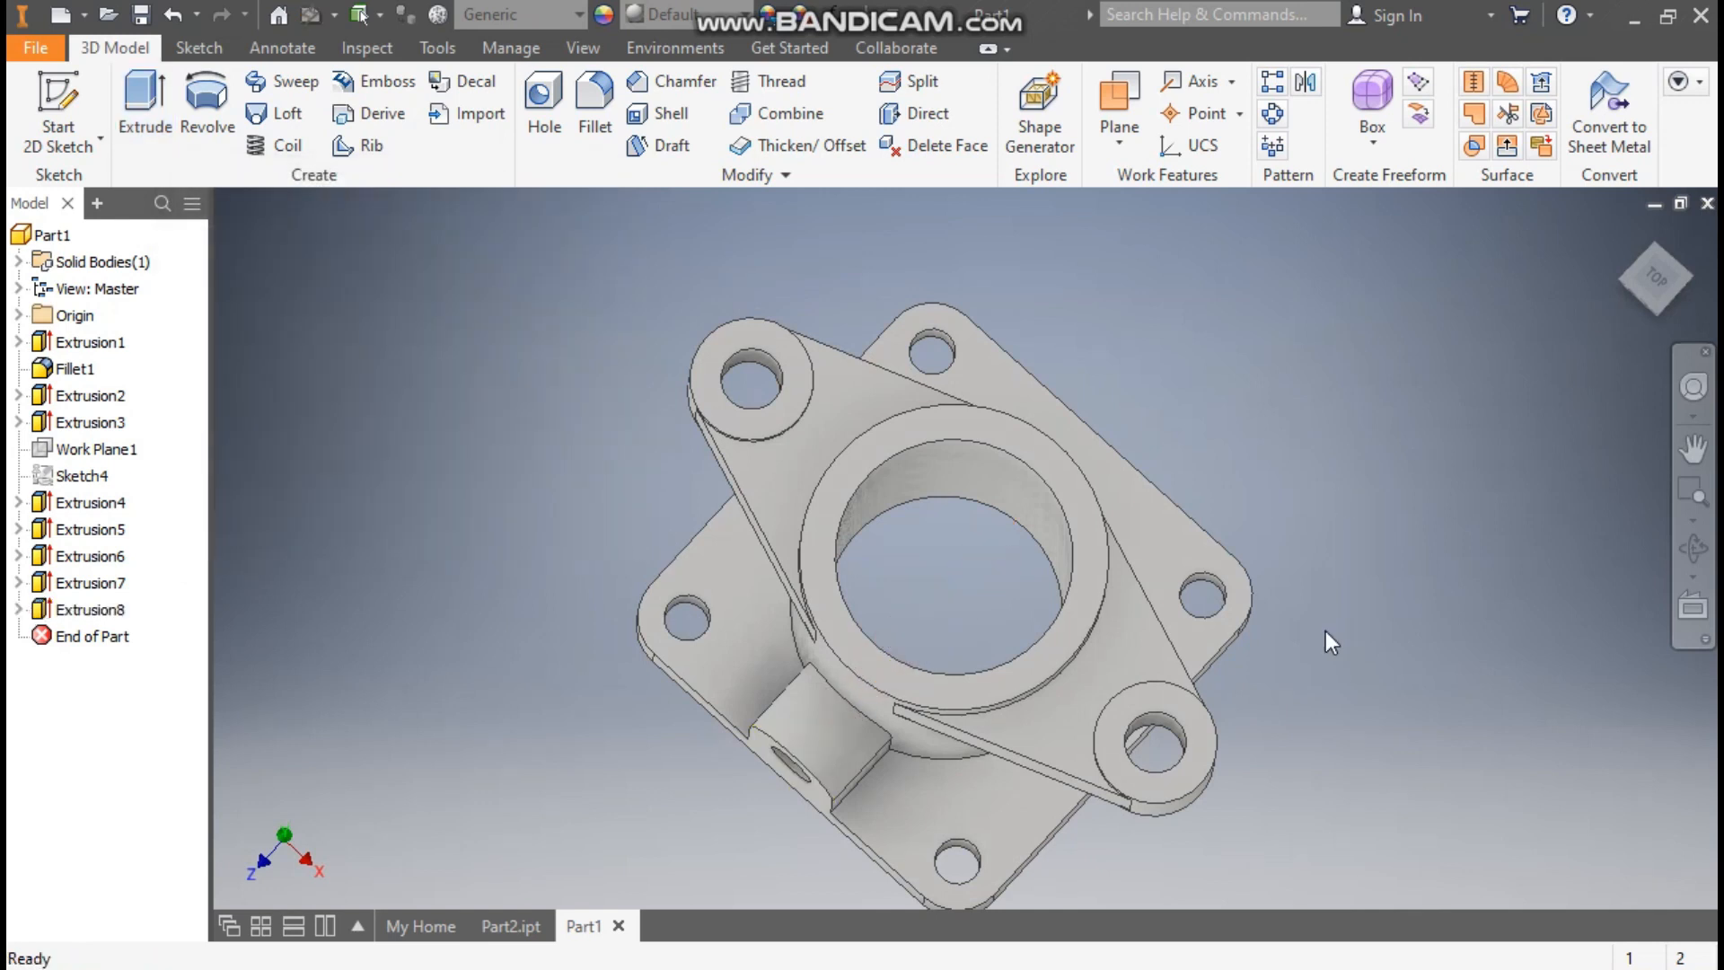
Step: Mirror the front boss extrusion and its hole cut about the XY Plane
middle_click_drag(1321, 631, 860, 651, "shift")
middle_click_drag(1343, 623, 1438, 532, "shift")
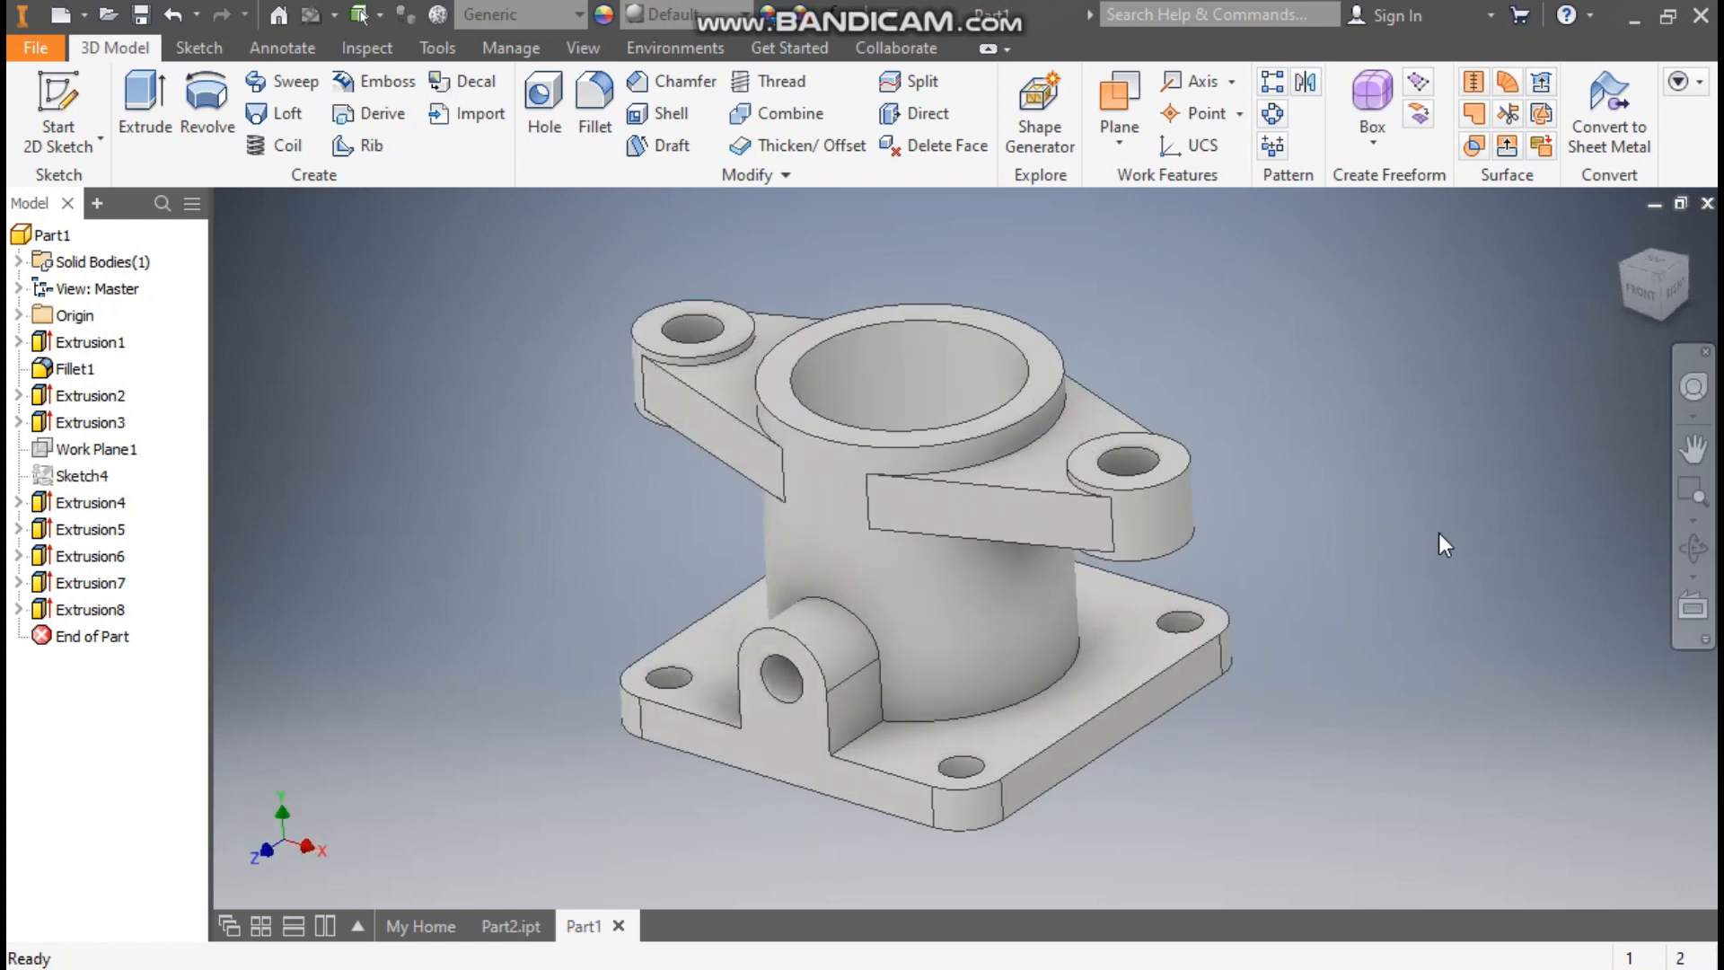
left_click(1306, 83)
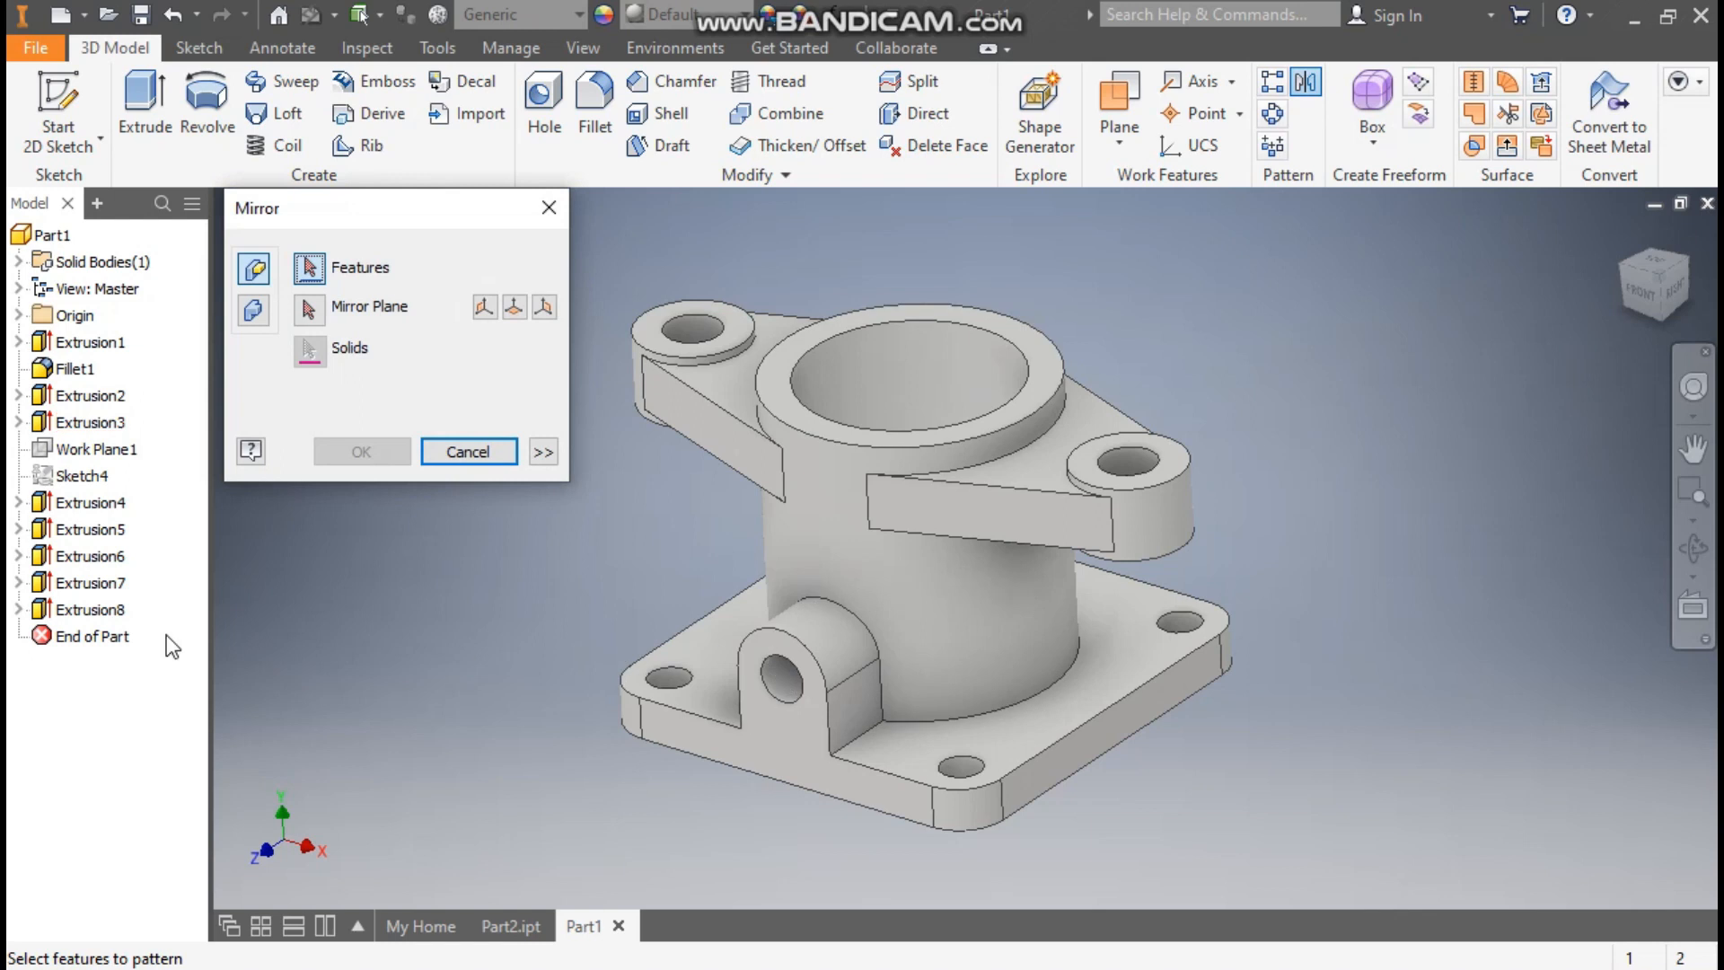
left_click(94, 583)
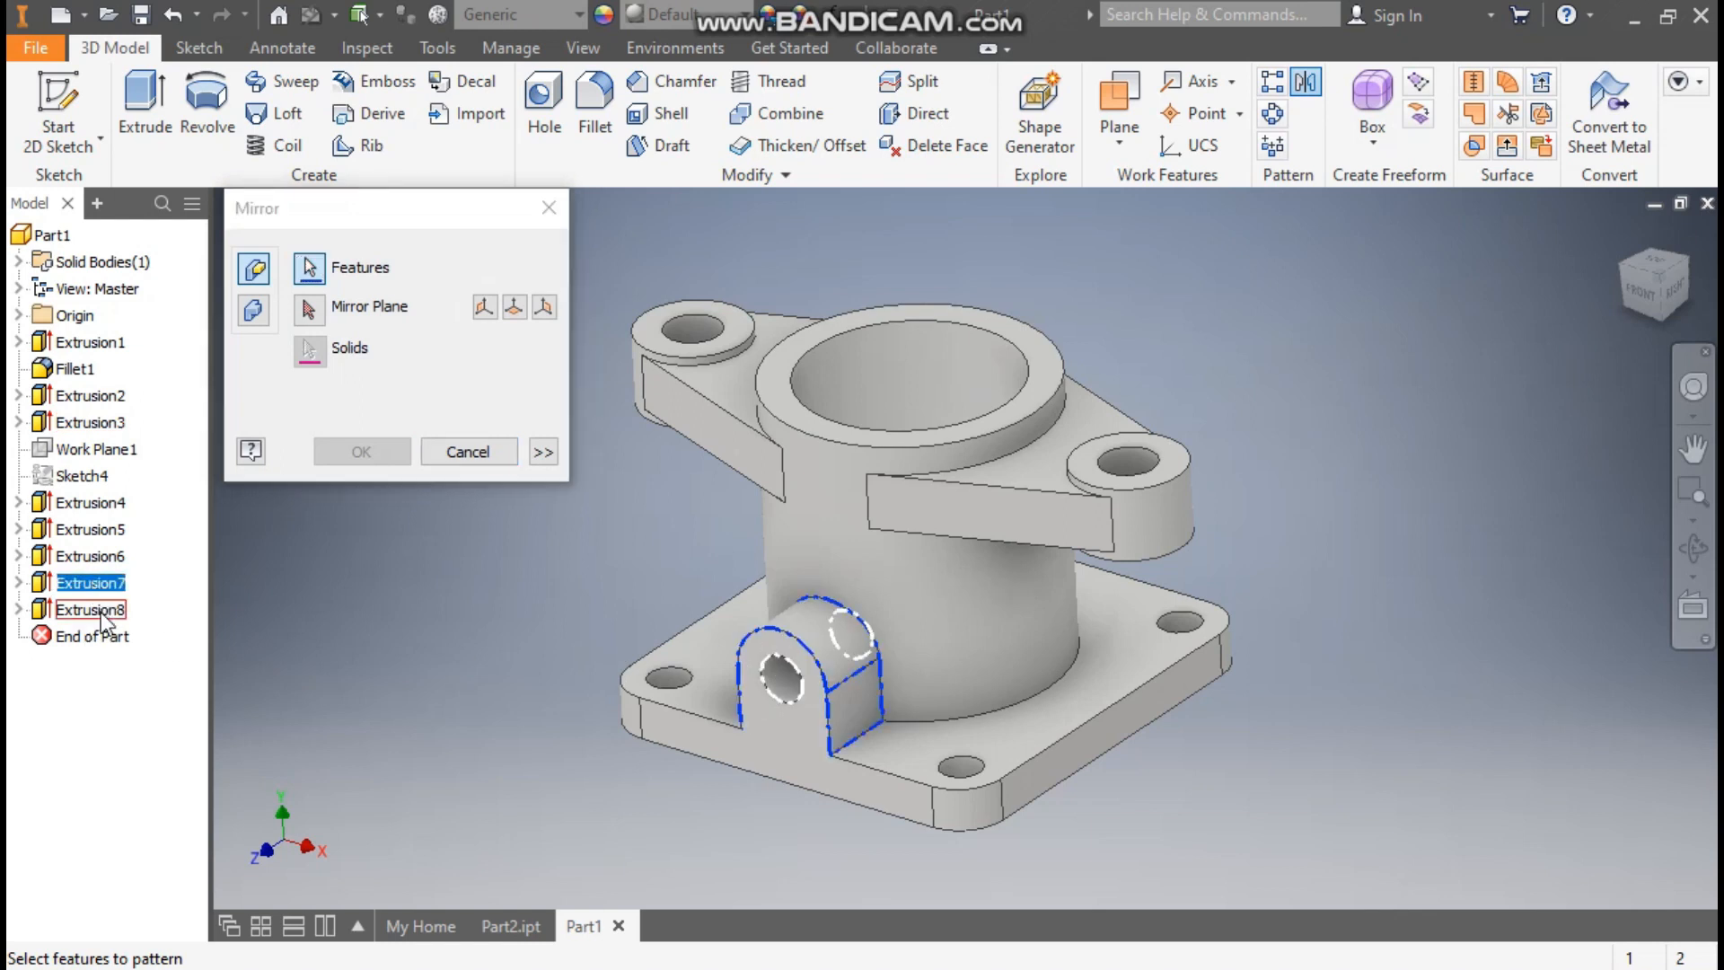
left_click(316, 315)
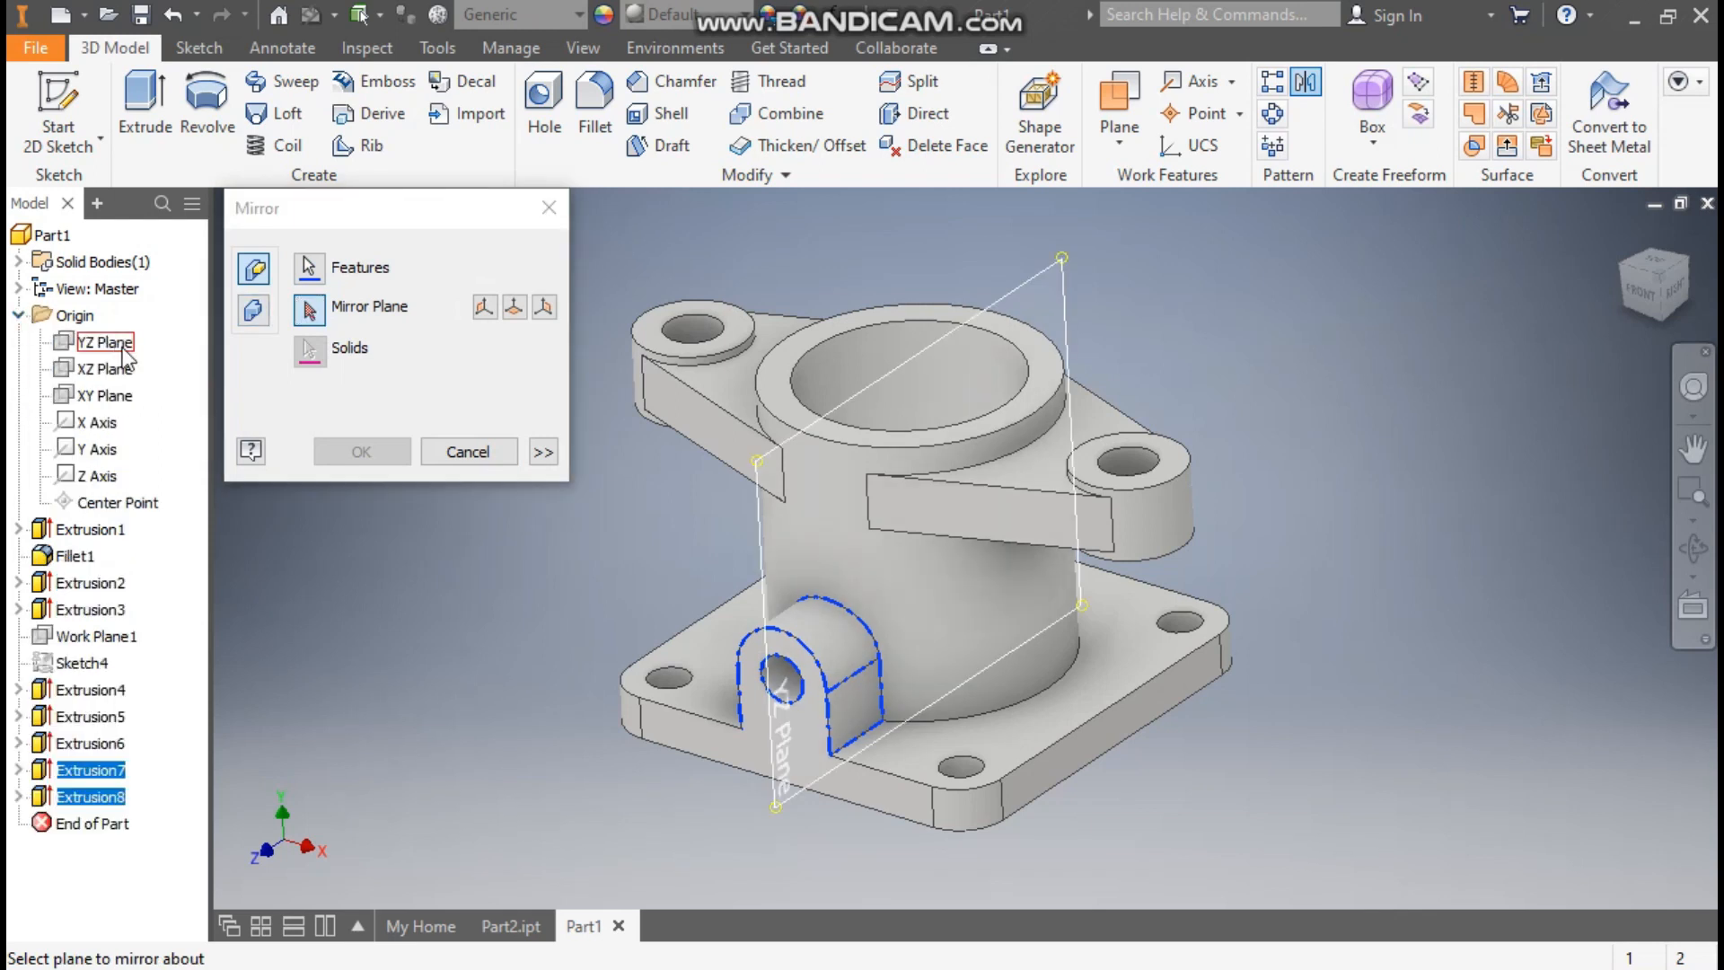
left_click(106, 396)
middle_click_drag(1688, 262, 1087, 626, "shift")
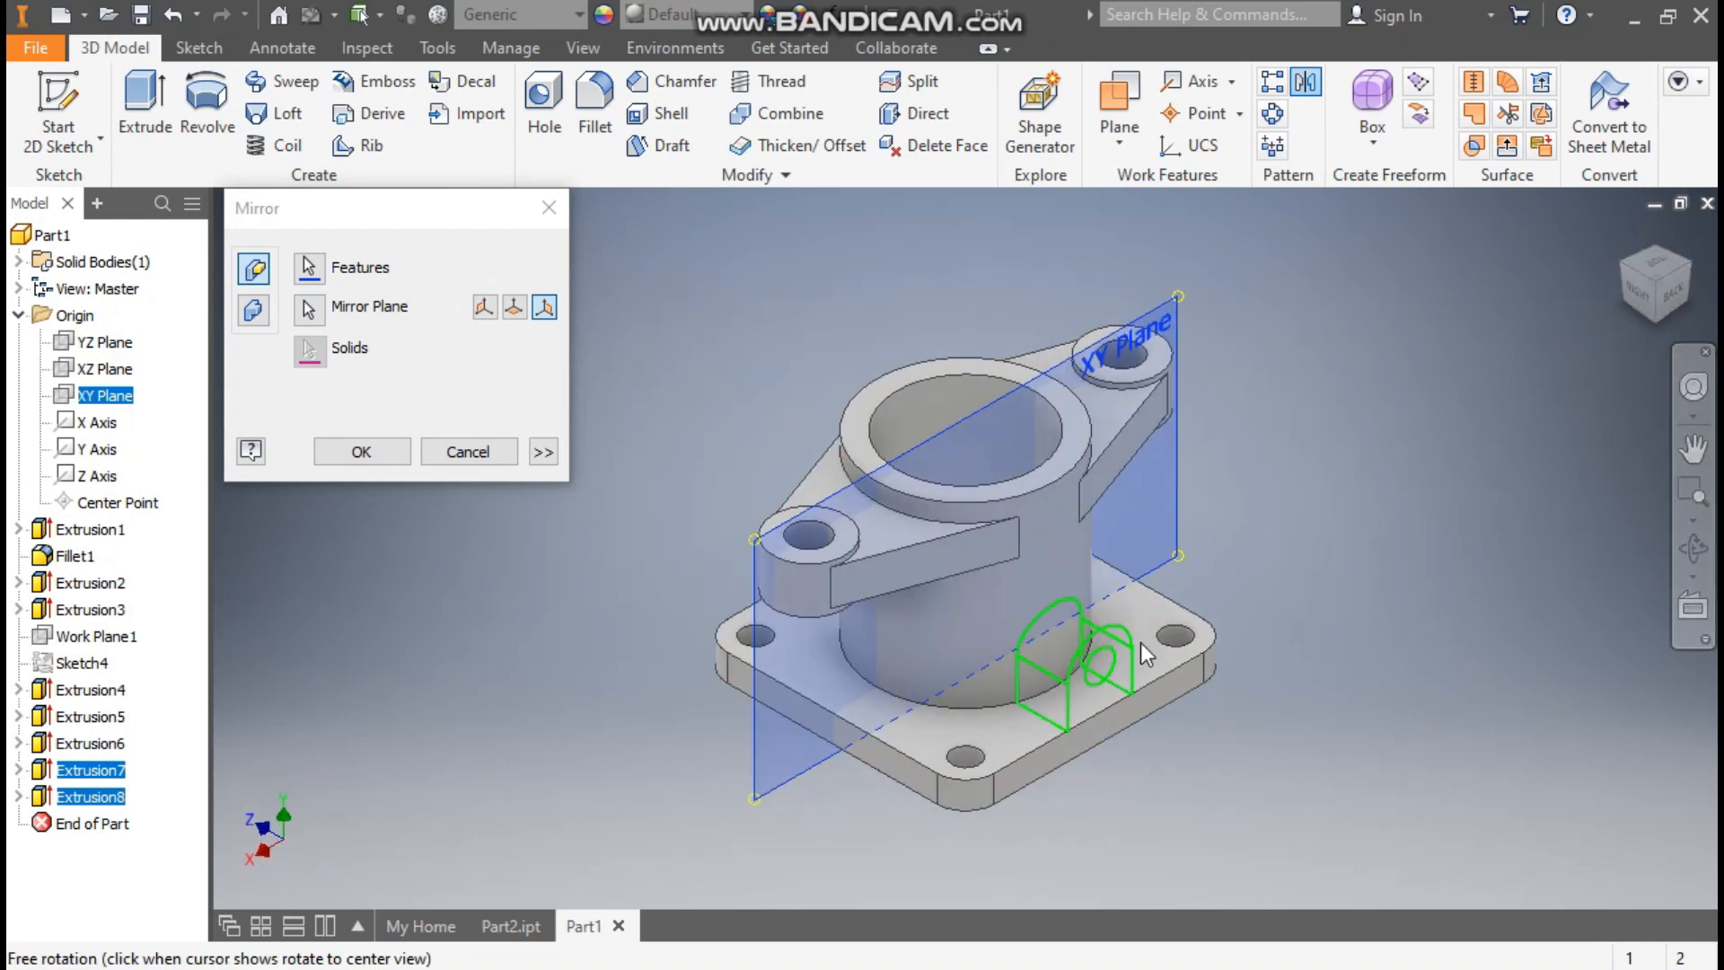
left_click(360, 449)
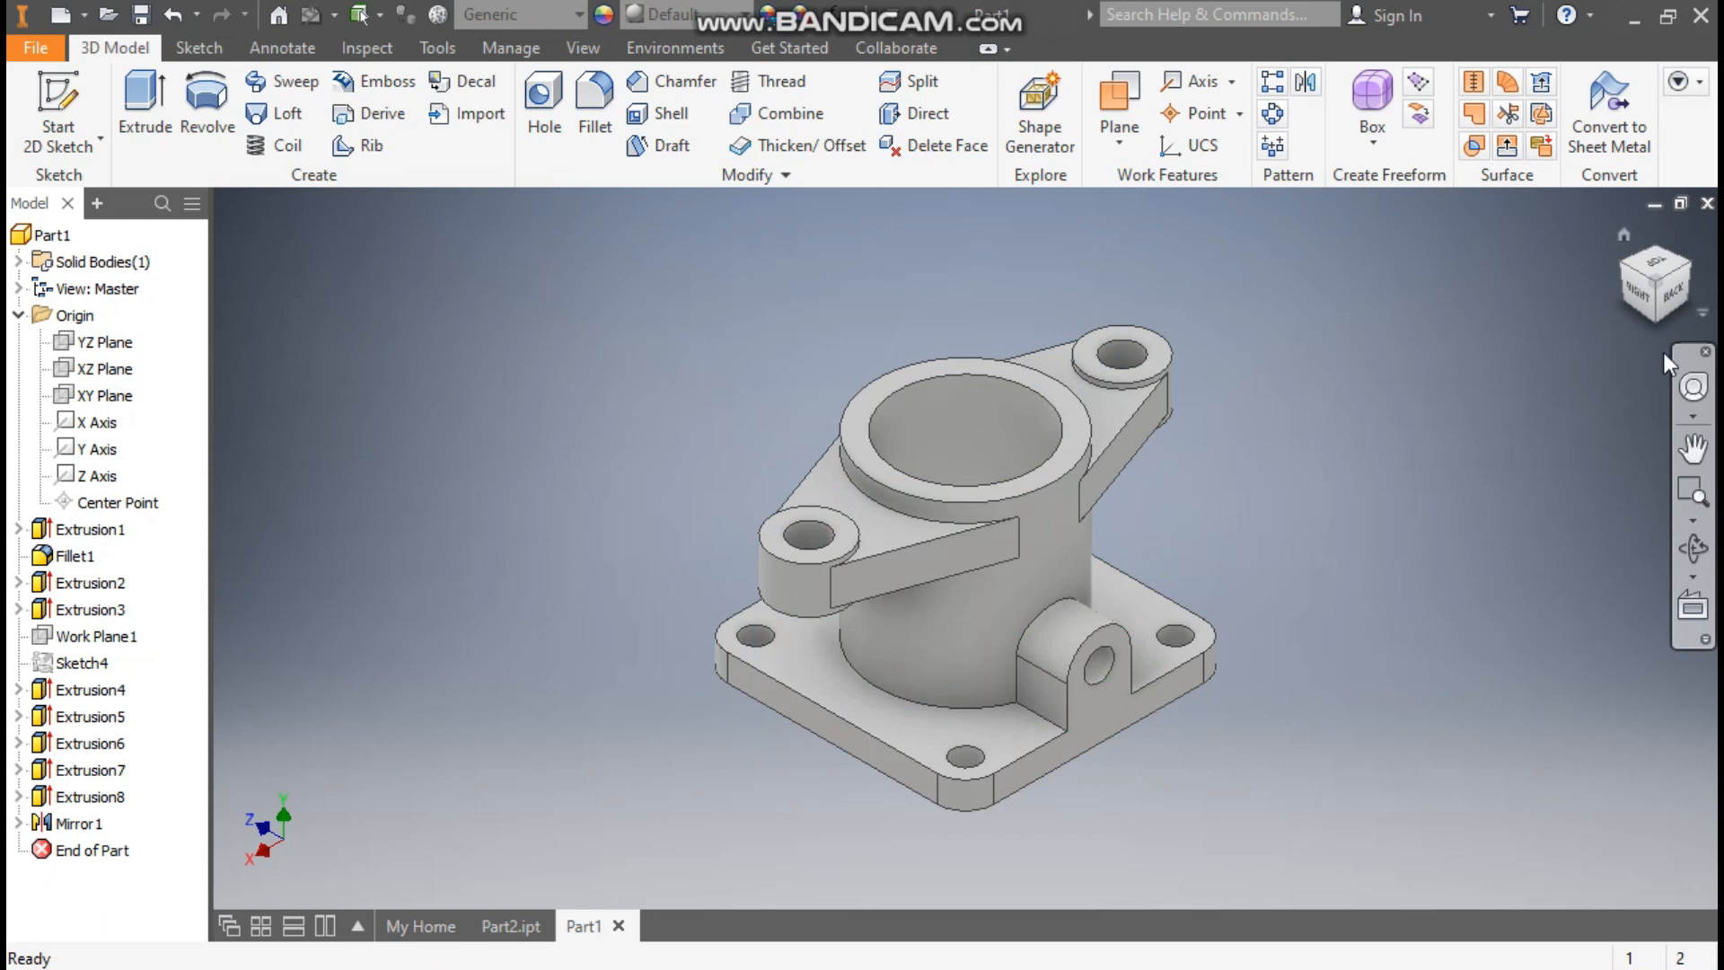
Step: Set up a 20 mm constant fillet on the edges where the cylinder meets the base plate and the front boss
left_click(1627, 235)
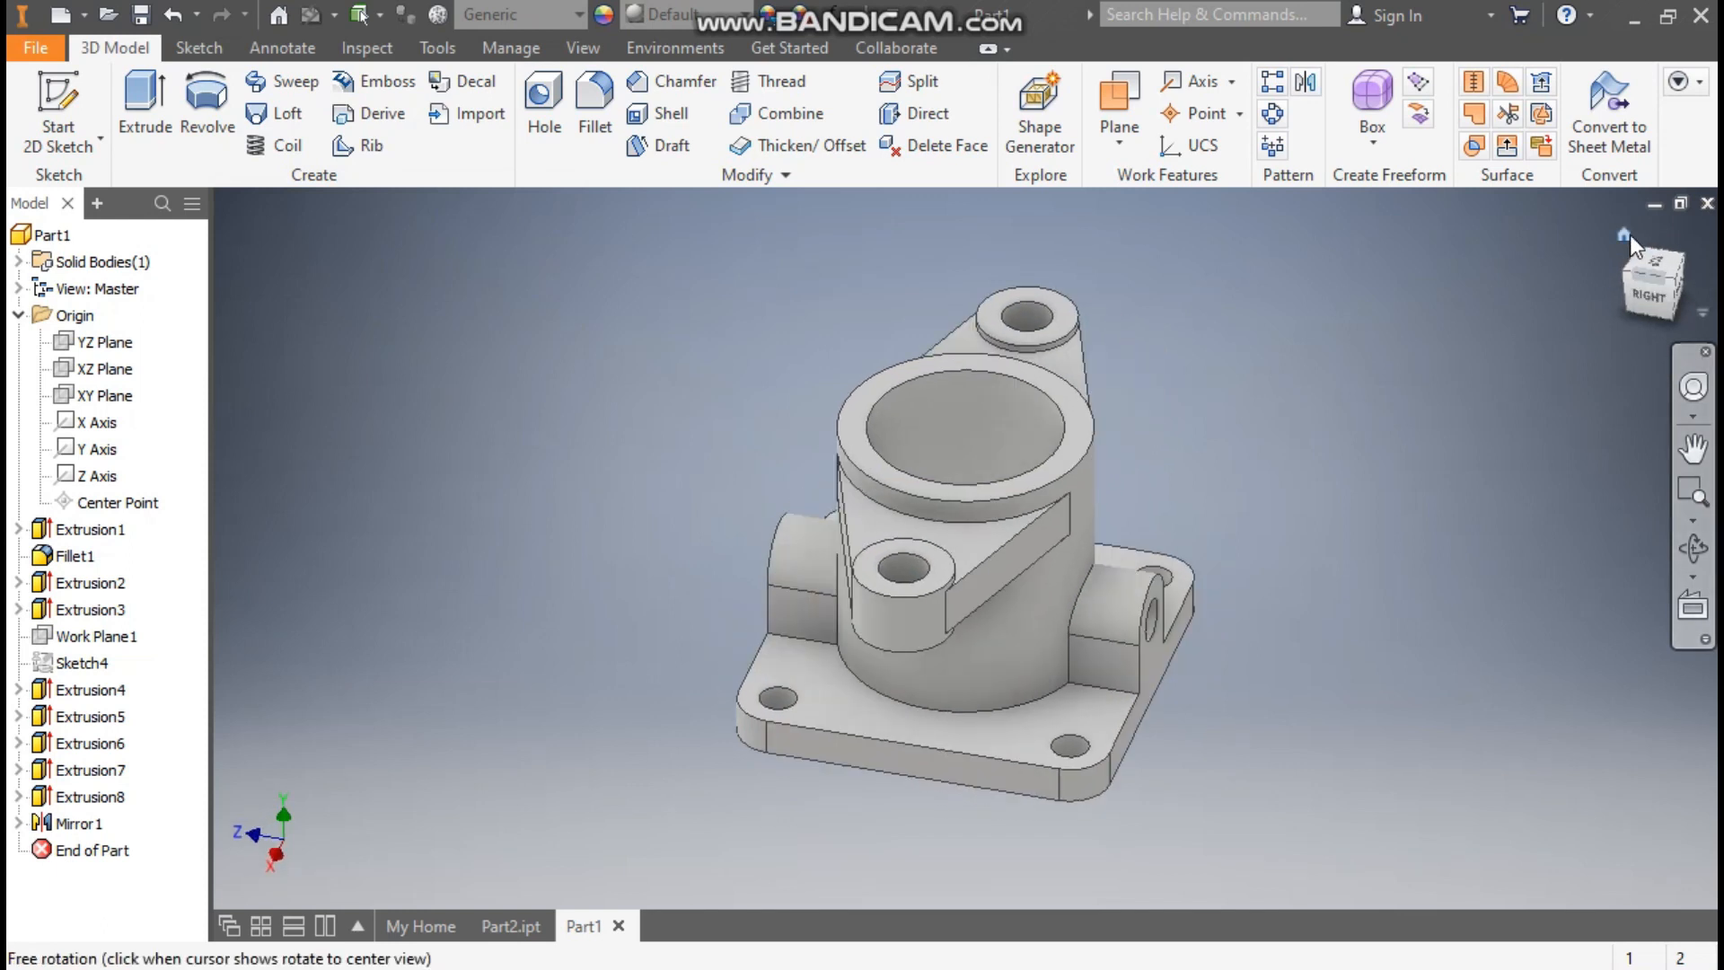
left_click(599, 124)
left_click(335, 403)
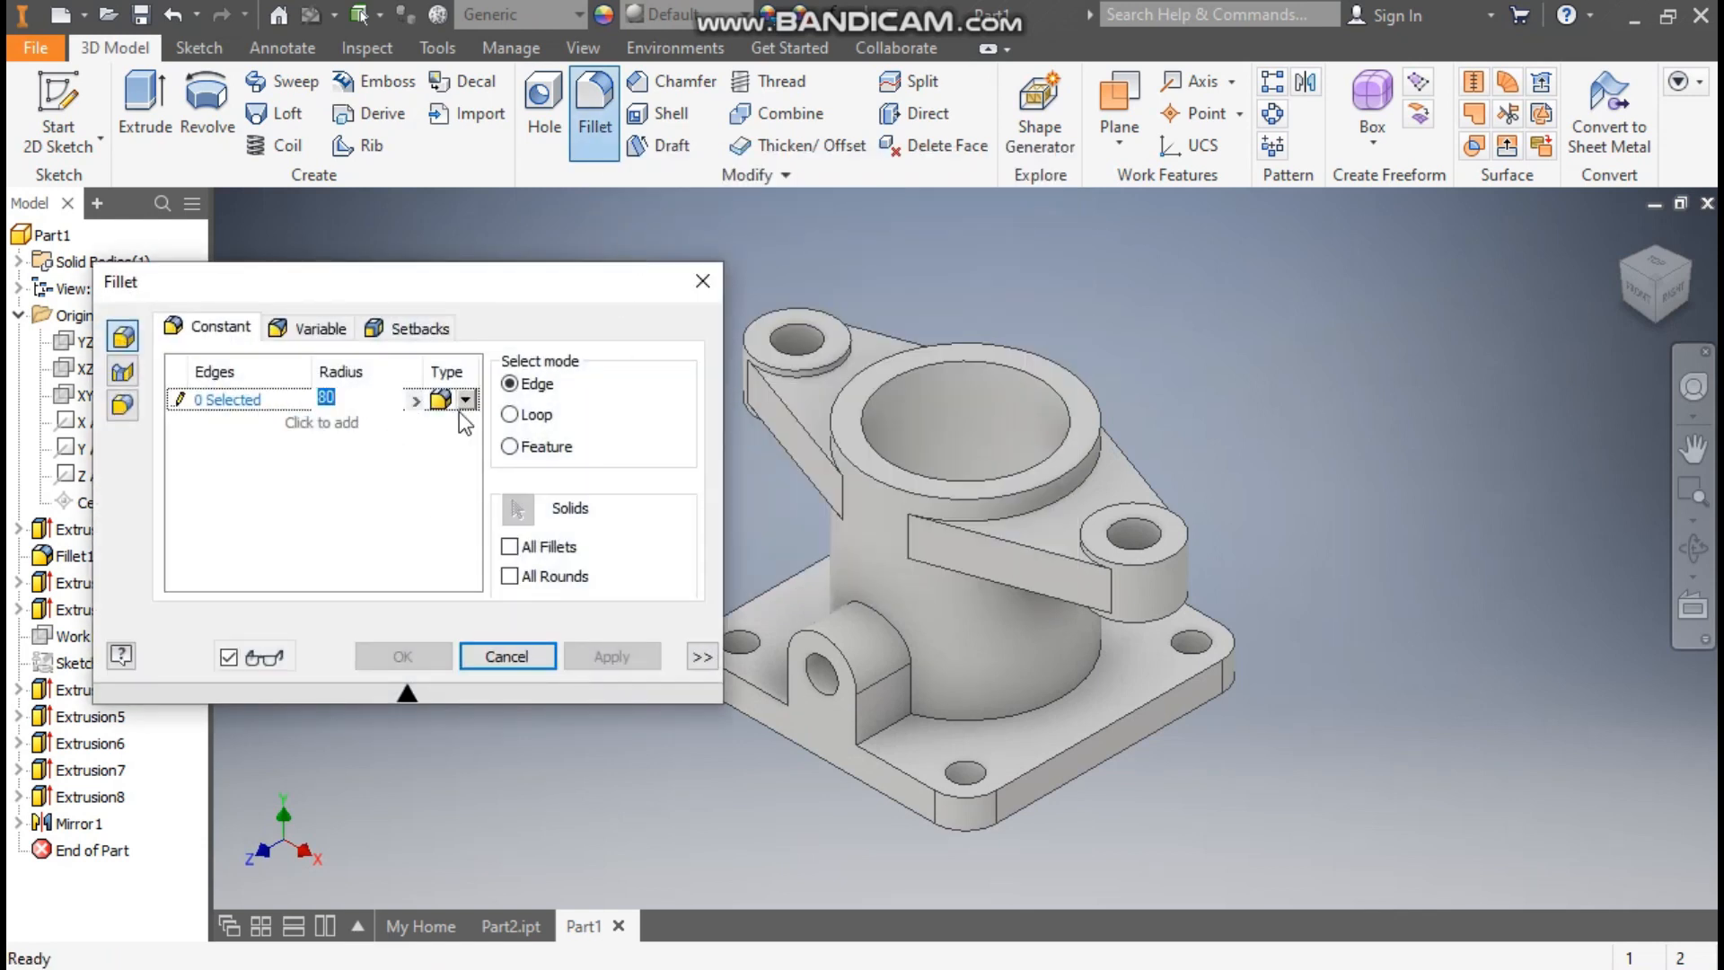
type("20")
left_click(230, 398)
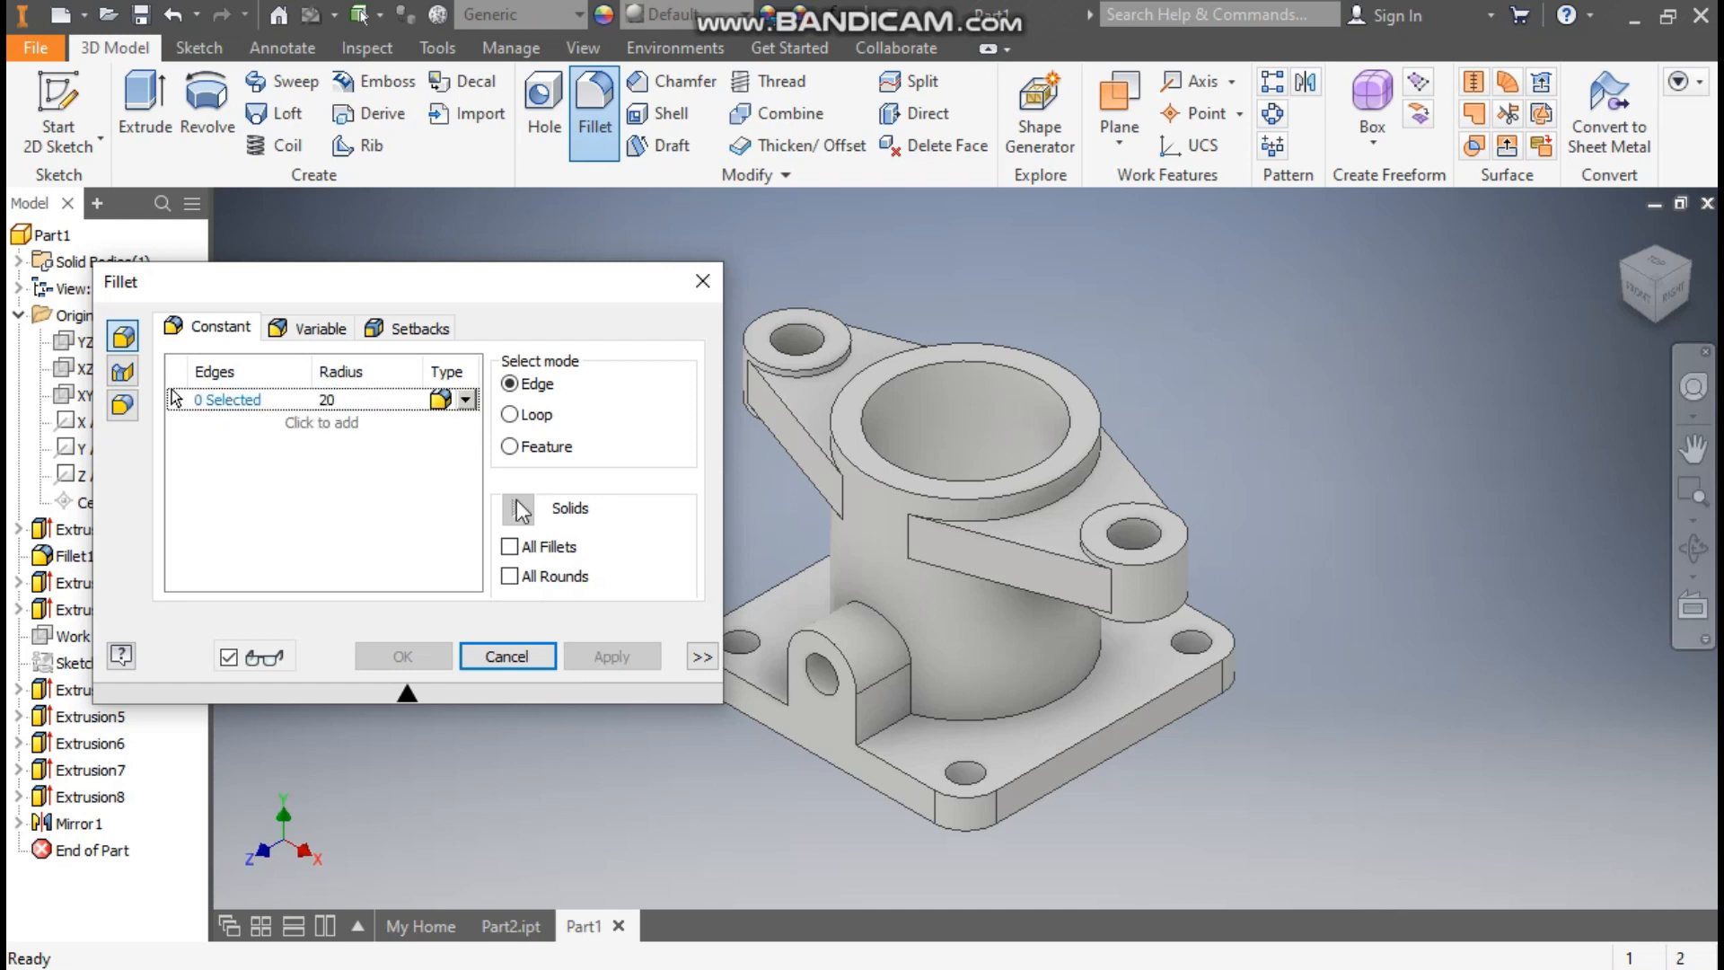
left_click(968, 714)
left_click(910, 668)
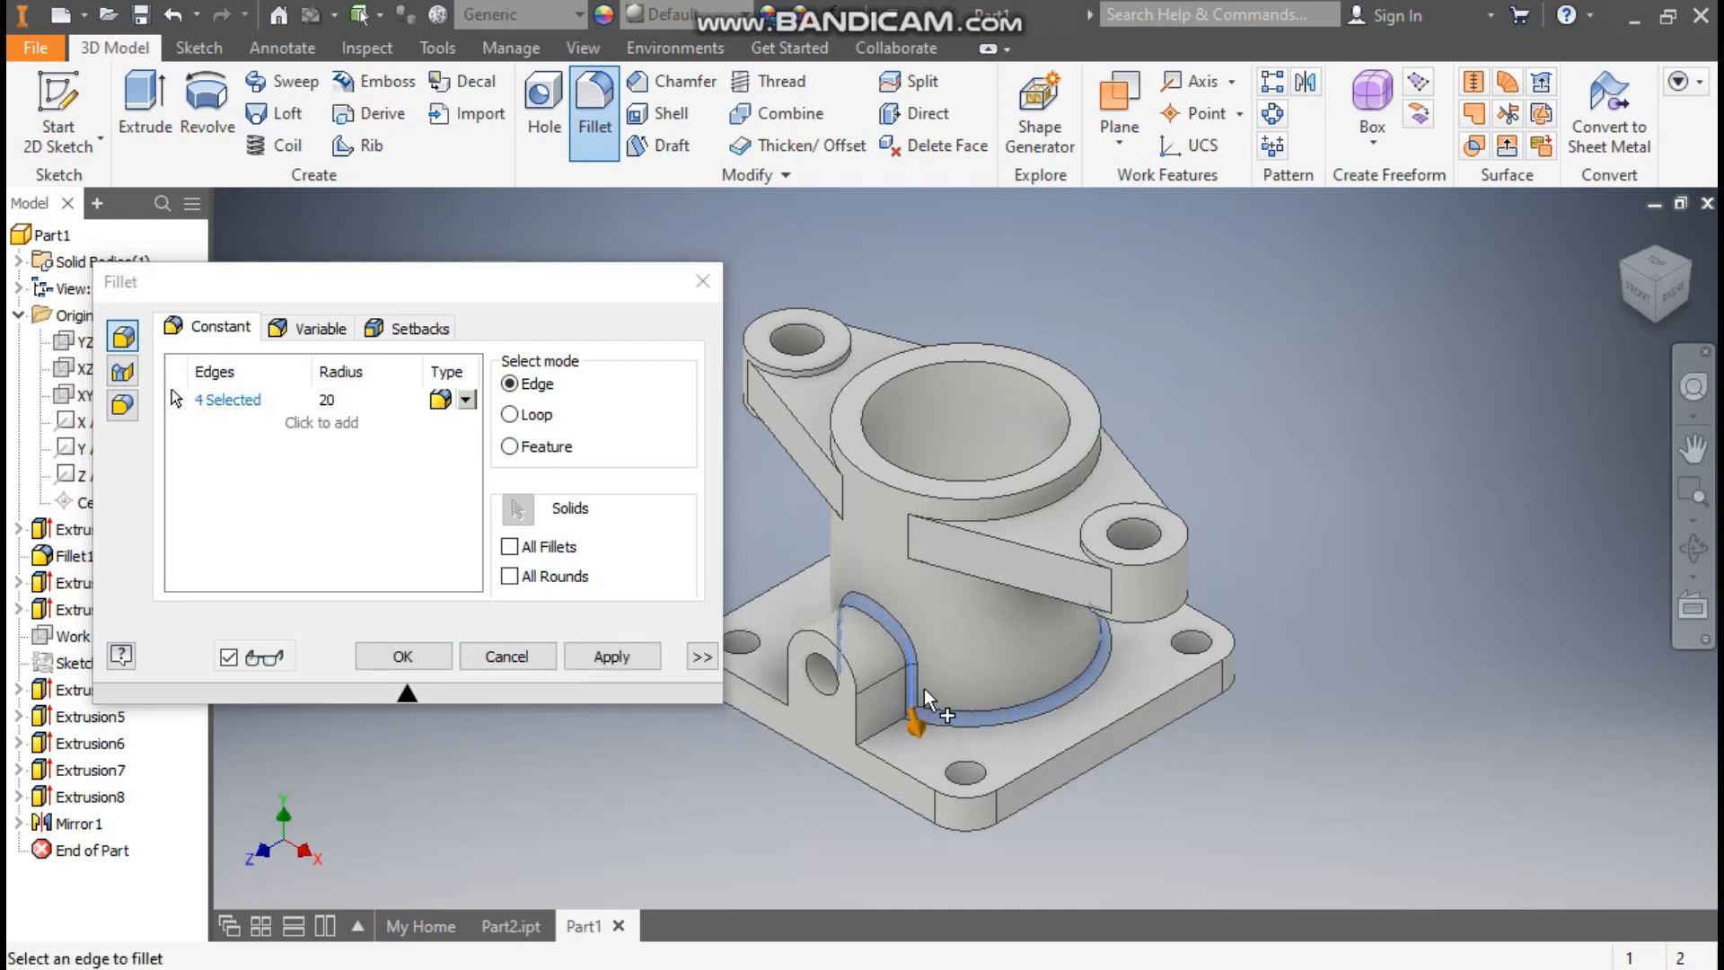
middle_click_drag(1400, 431, 1009, 687, "shift")
left_click(983, 709)
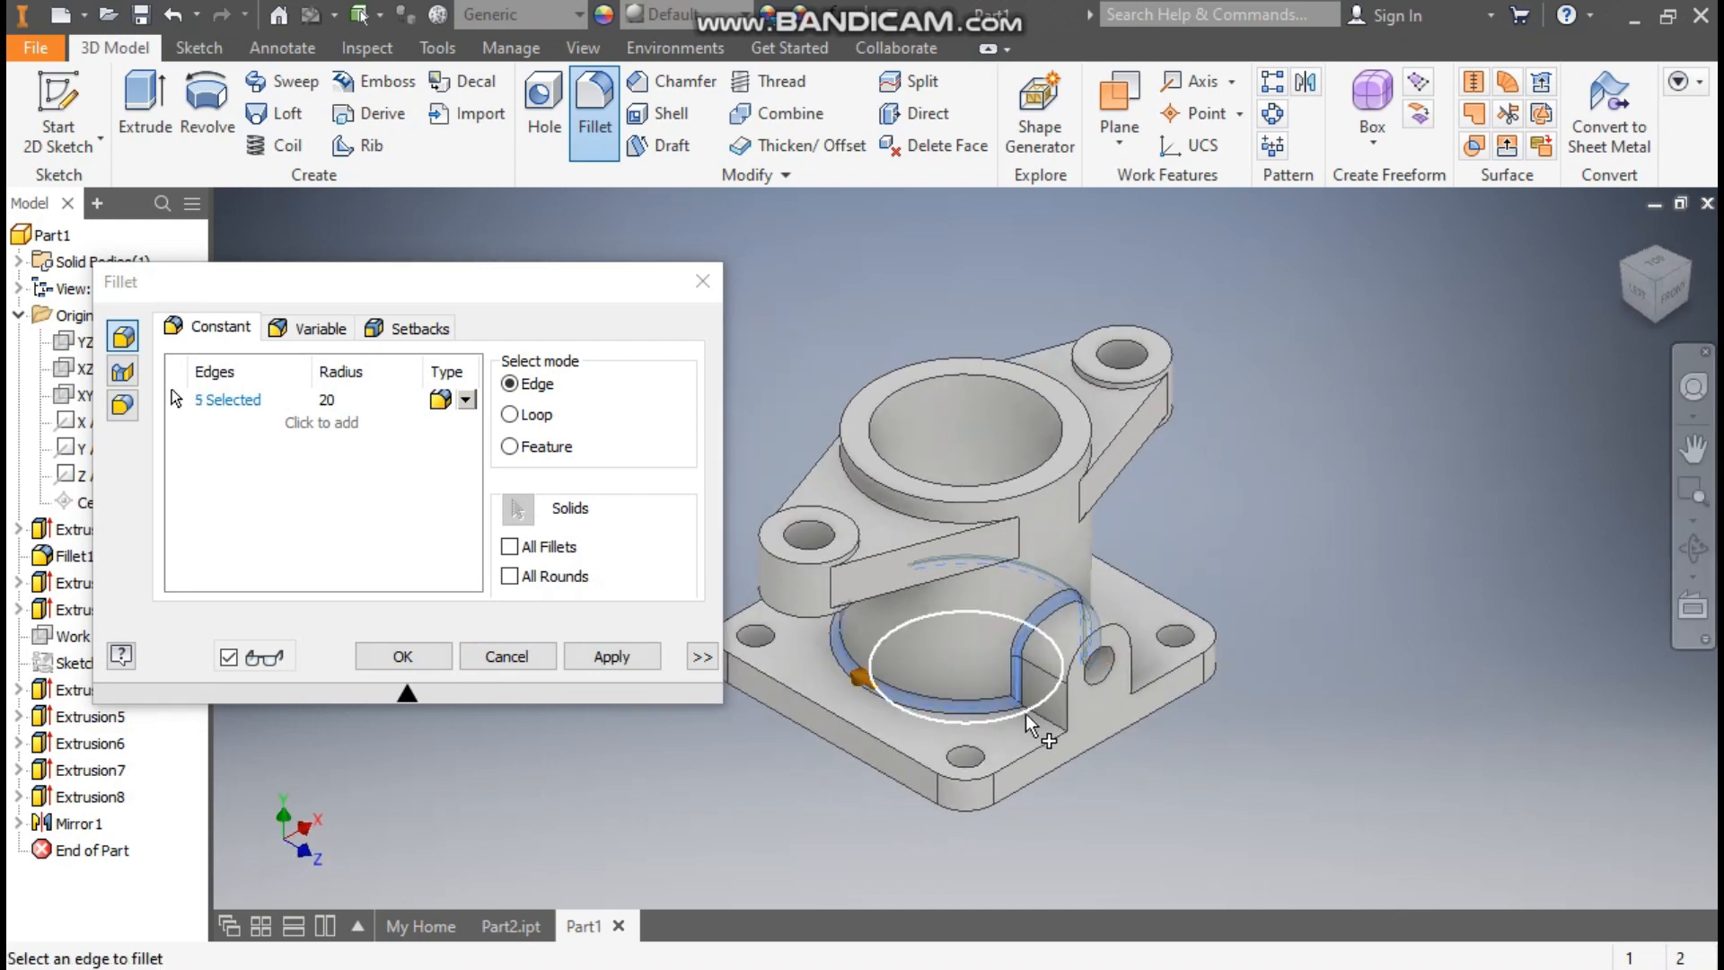
Step: Add the remaining edges where both side bosses meet the cylinder and base plate to the 20 mm fillet, and create it
left_click(1691, 268)
left_click(898, 709)
left_click(1677, 302)
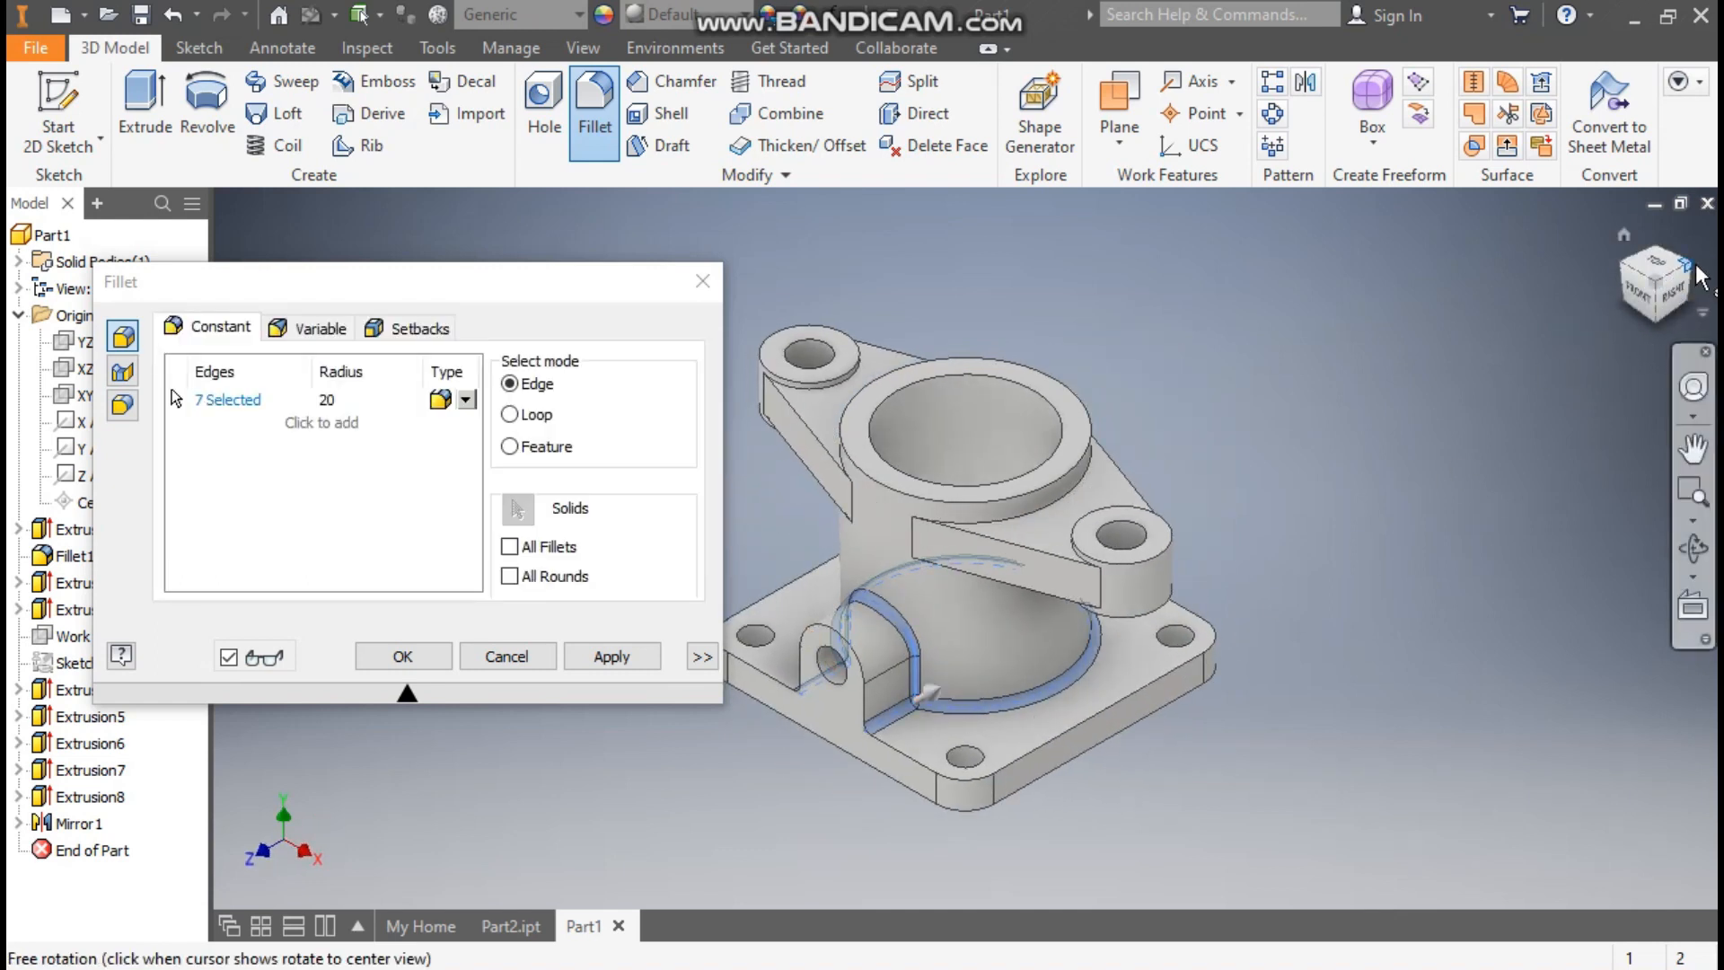
left_click(1028, 722)
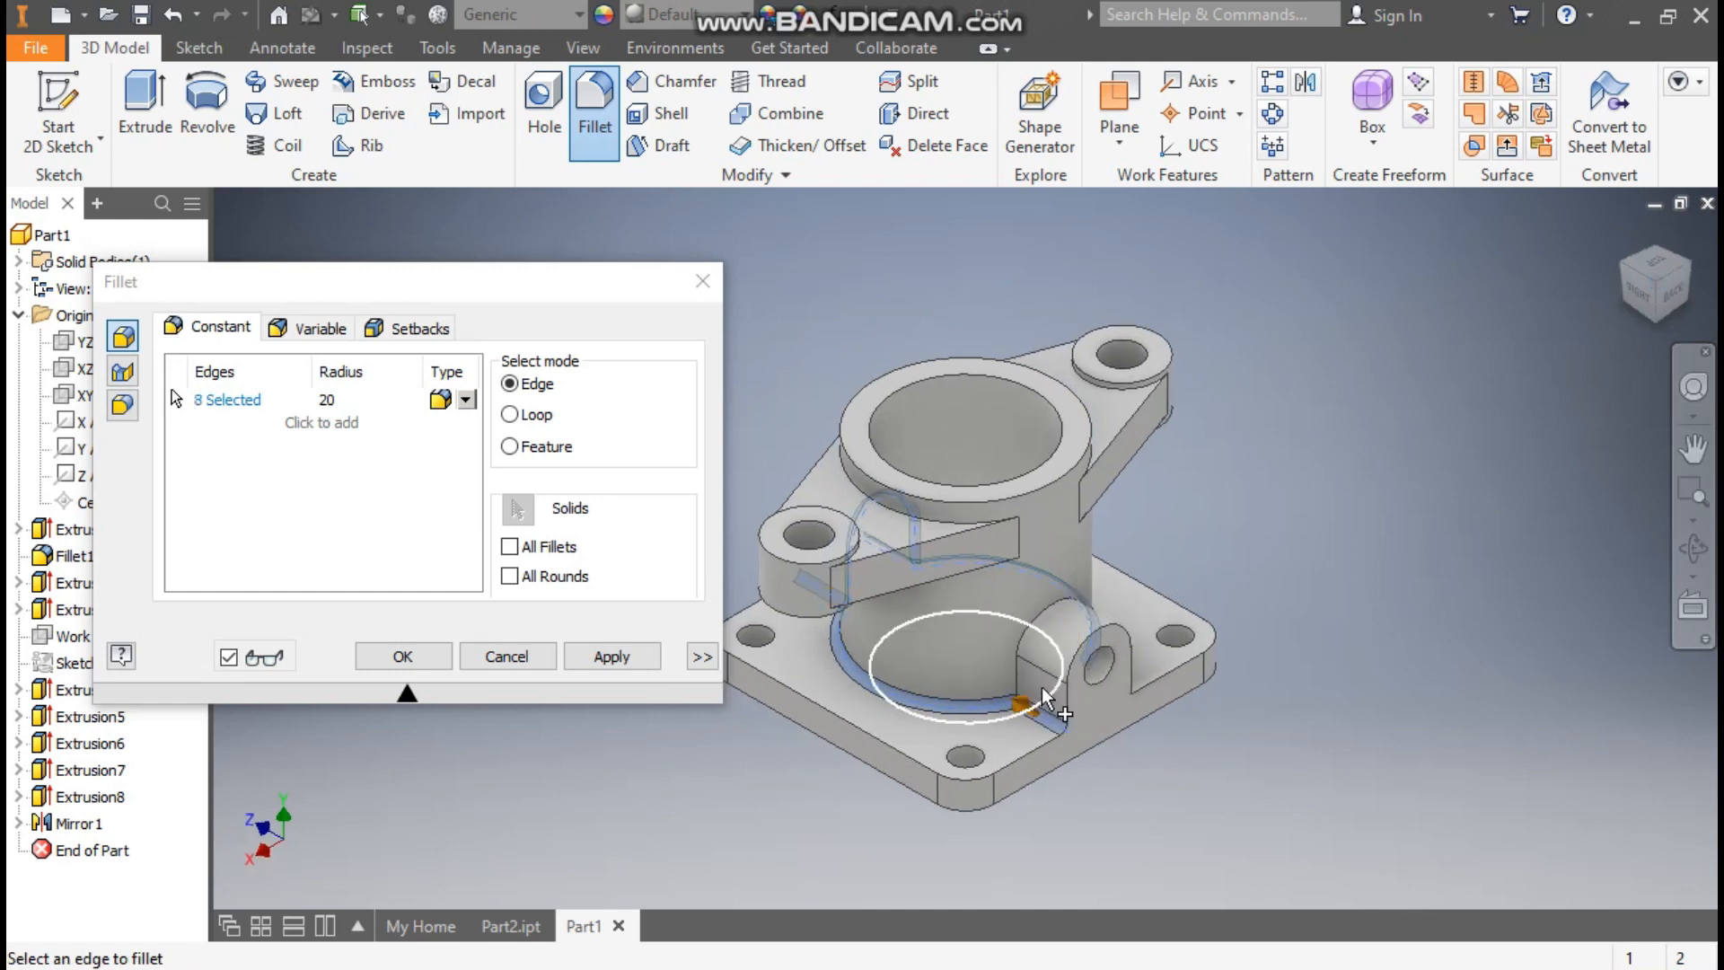
left_click(1028, 644)
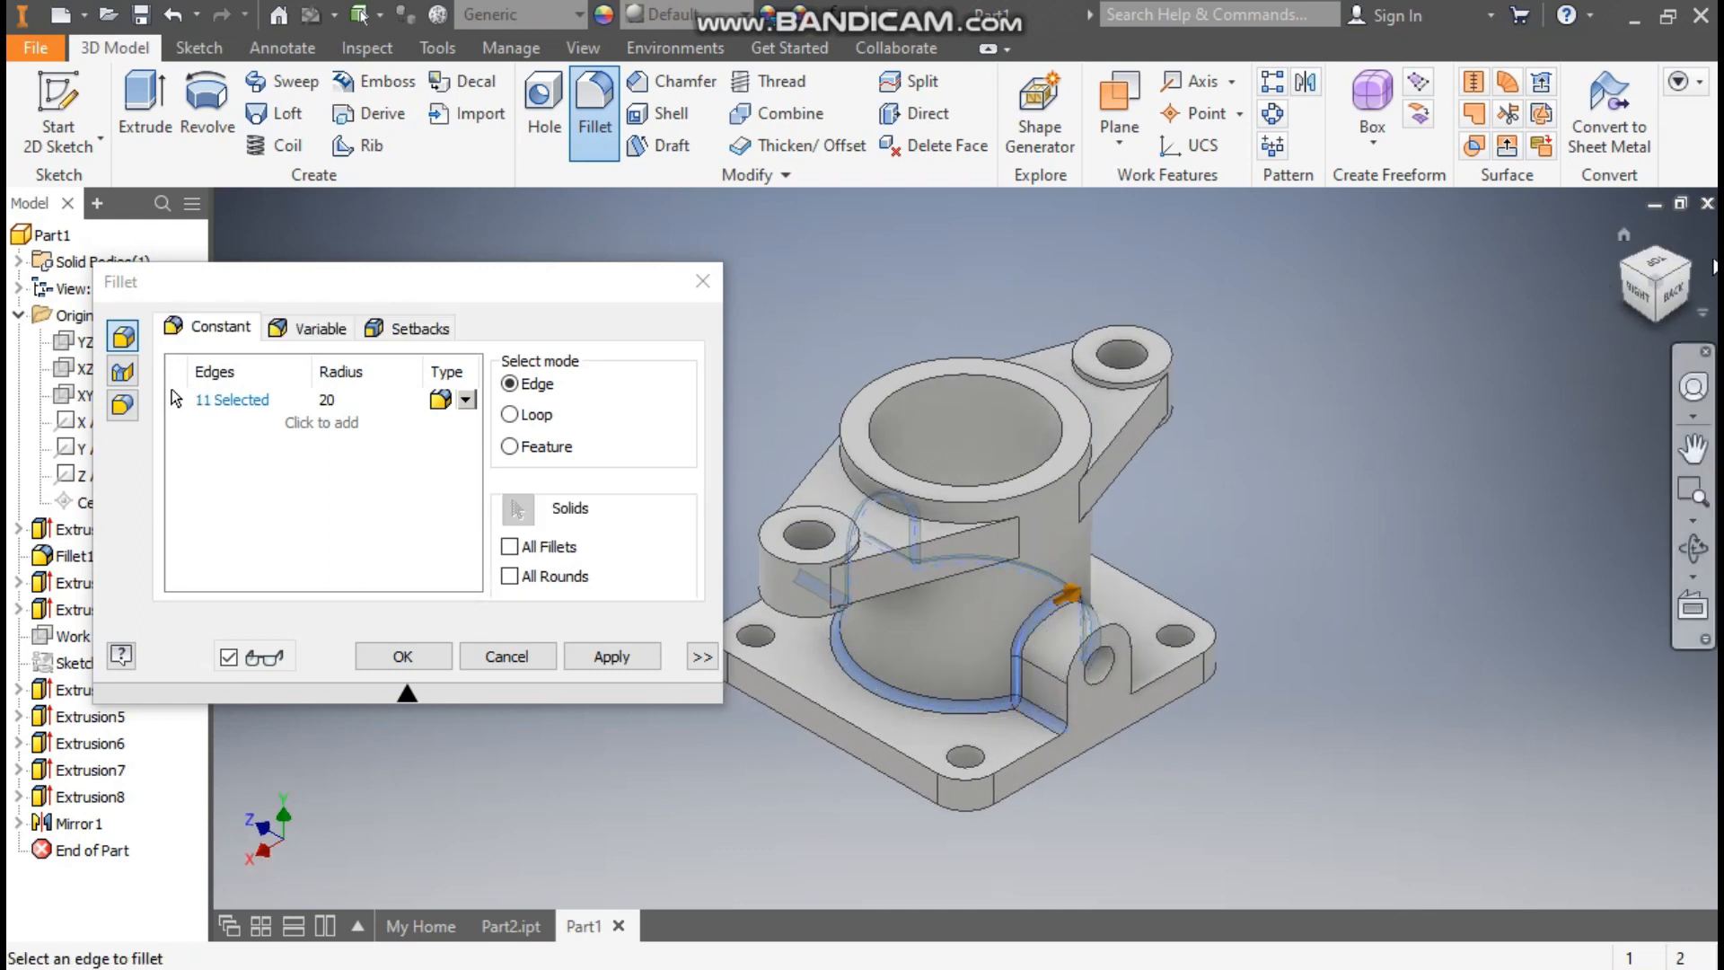
left_click(1628, 325)
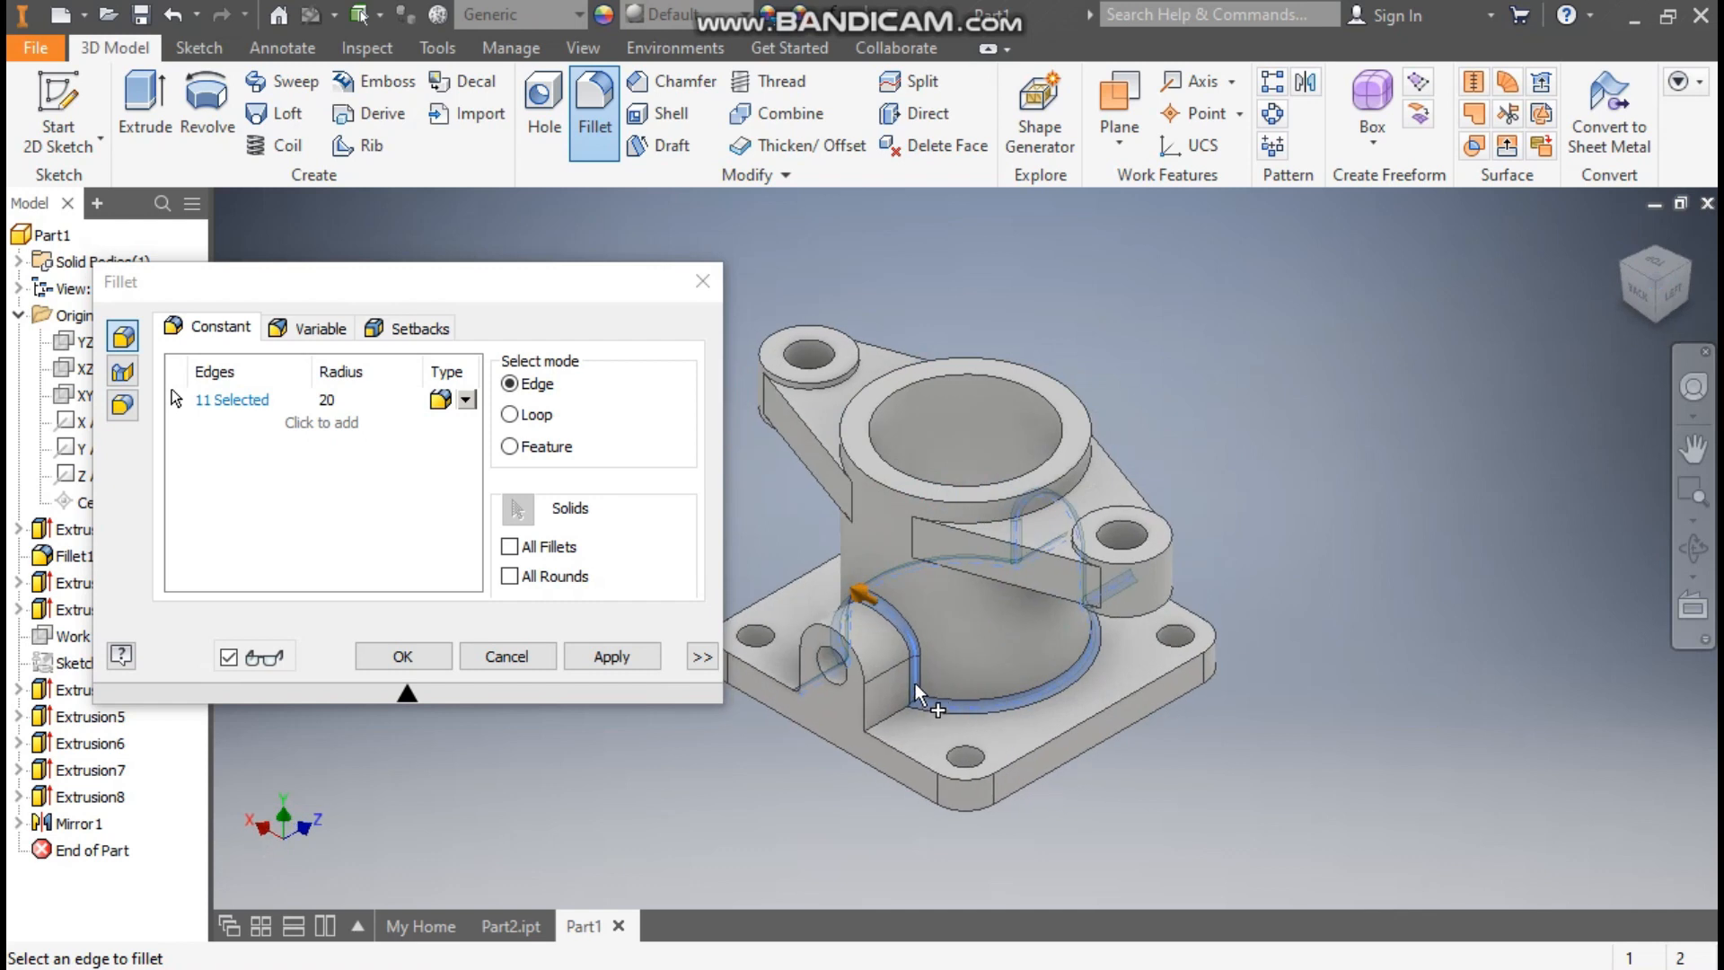
left_click(406, 656)
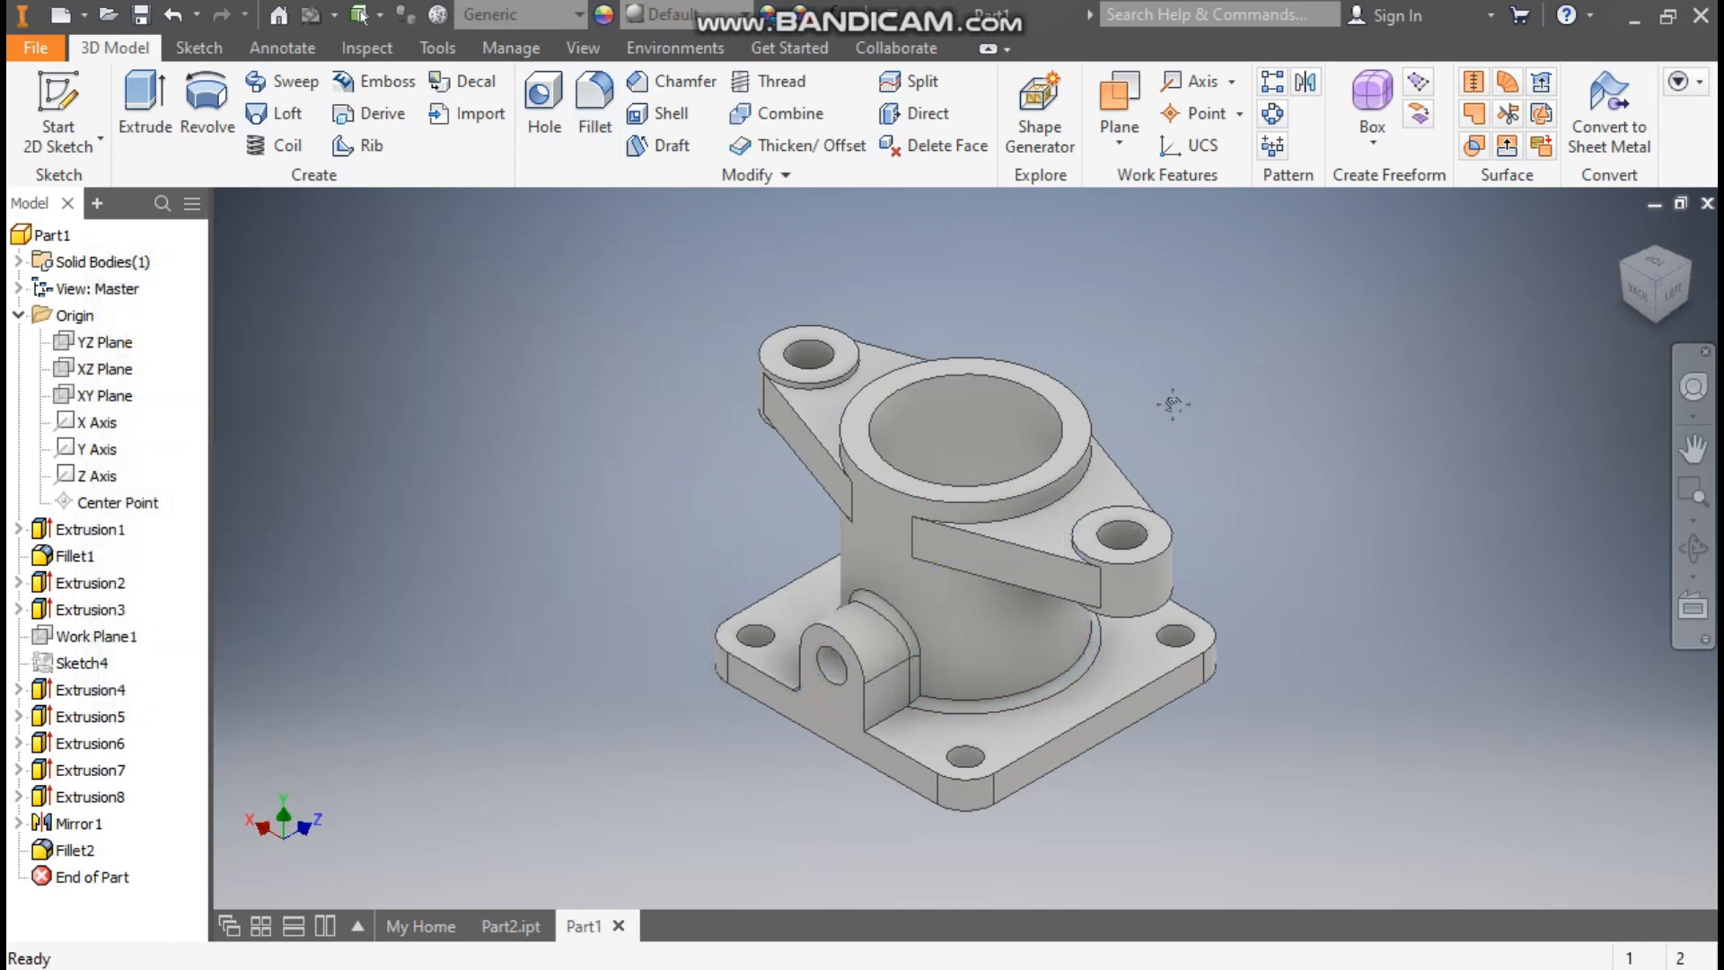
Step: Apply the Canary appearance from the Inventor Material Library to the whole part
scroll(1031, 568, "up", 2)
middle_click_drag(1198, 365, 1177, 376)
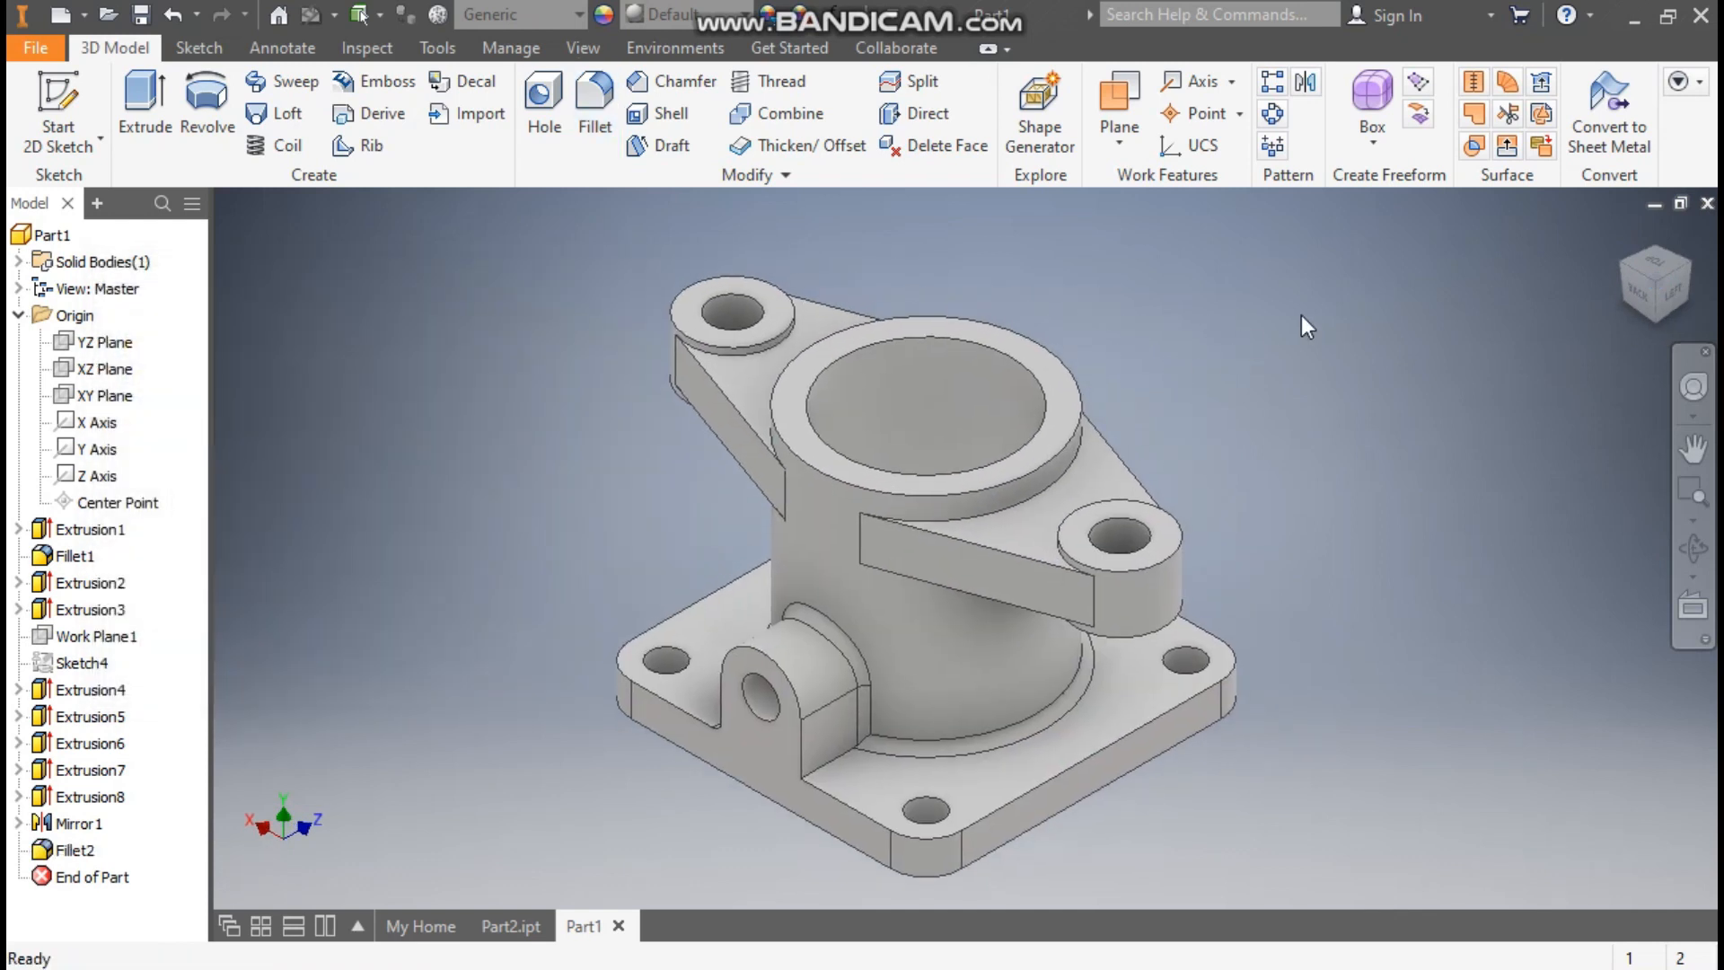
left_click(718, 14)
scroll(772, 434, "up", 12)
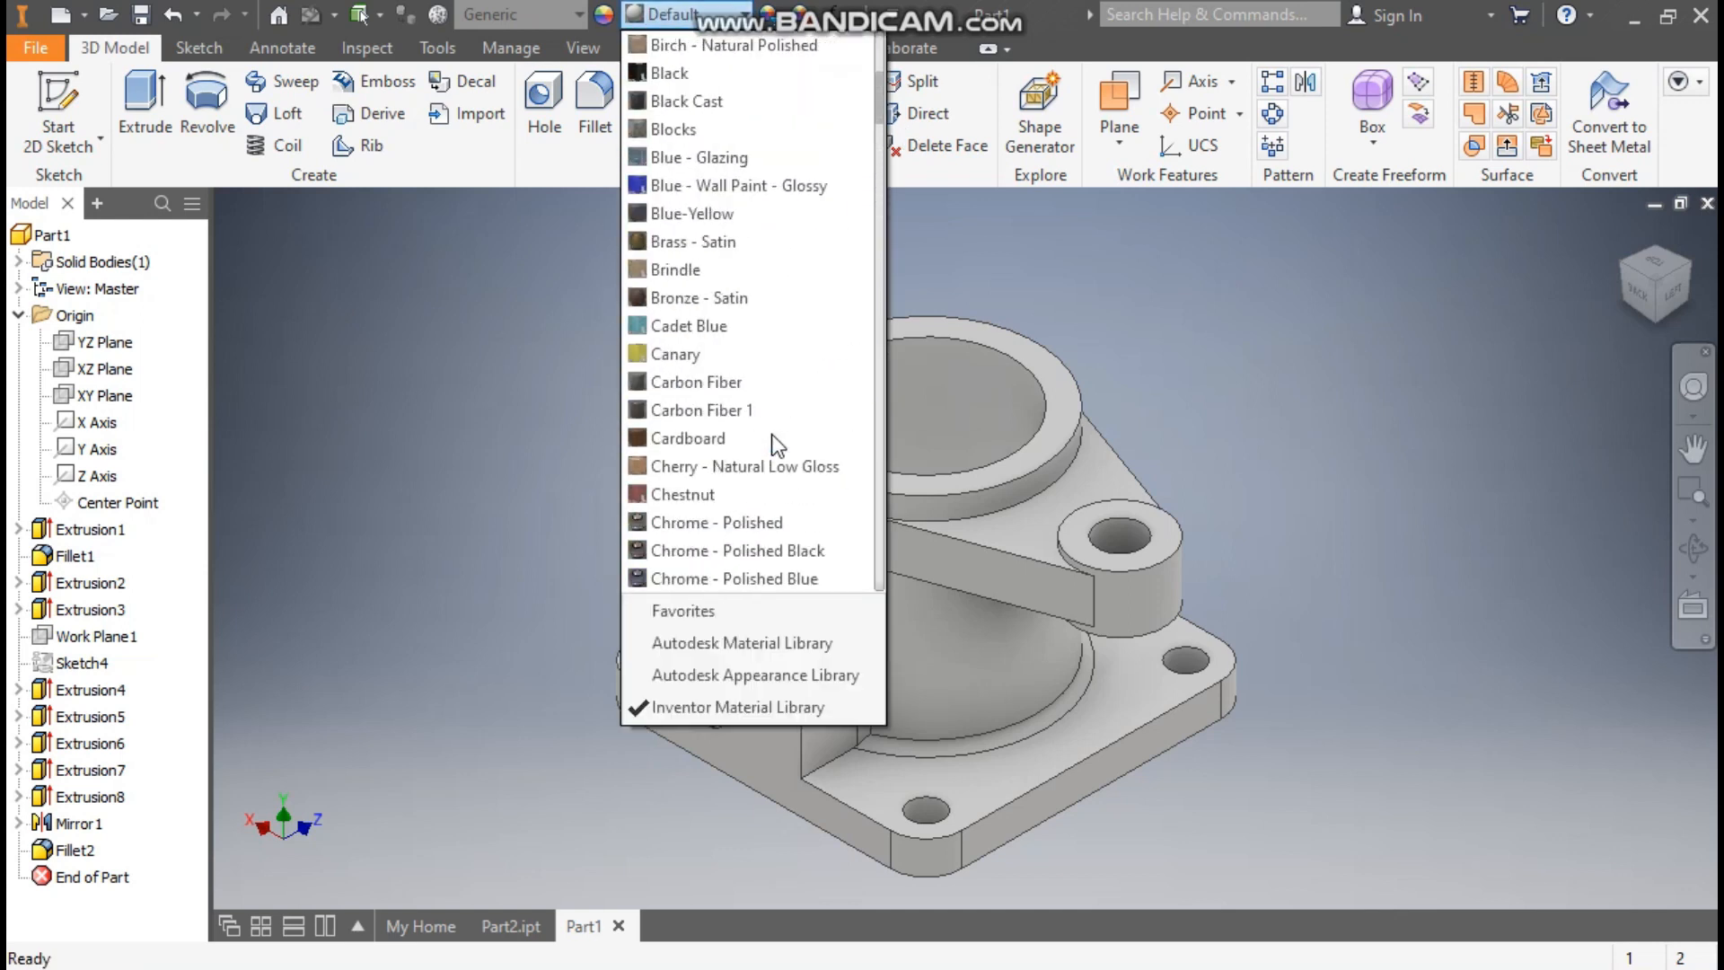
left_click(704, 353)
middle_click_drag(1278, 538, 1314, 511)
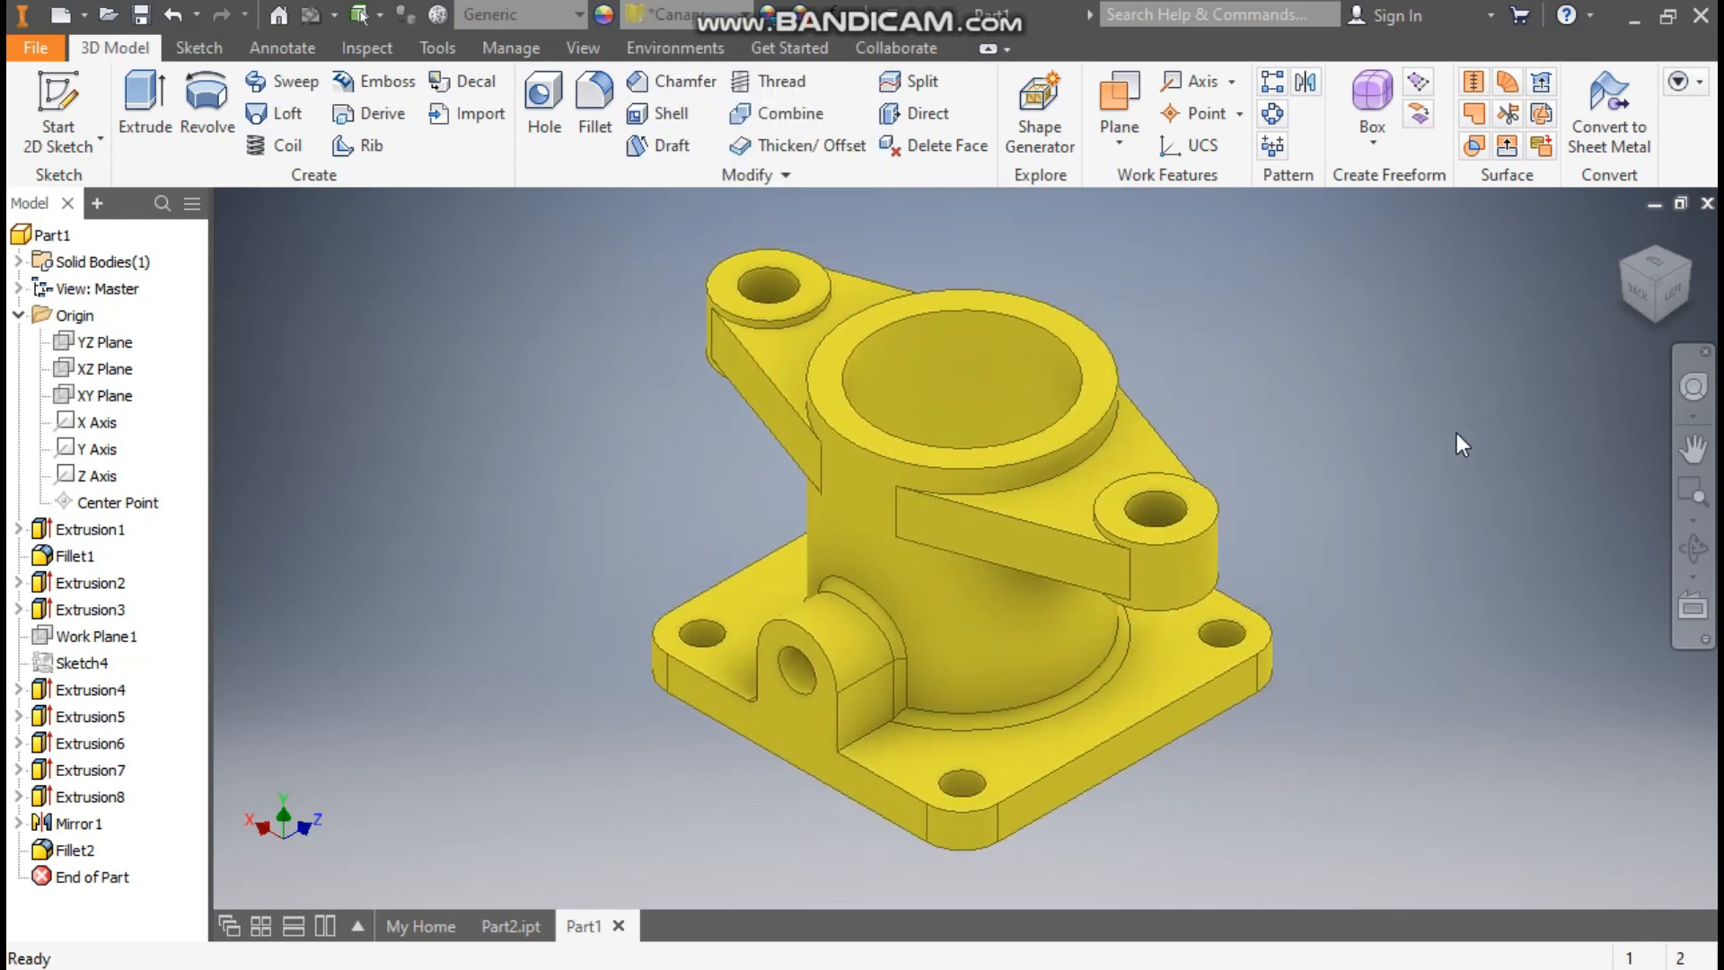